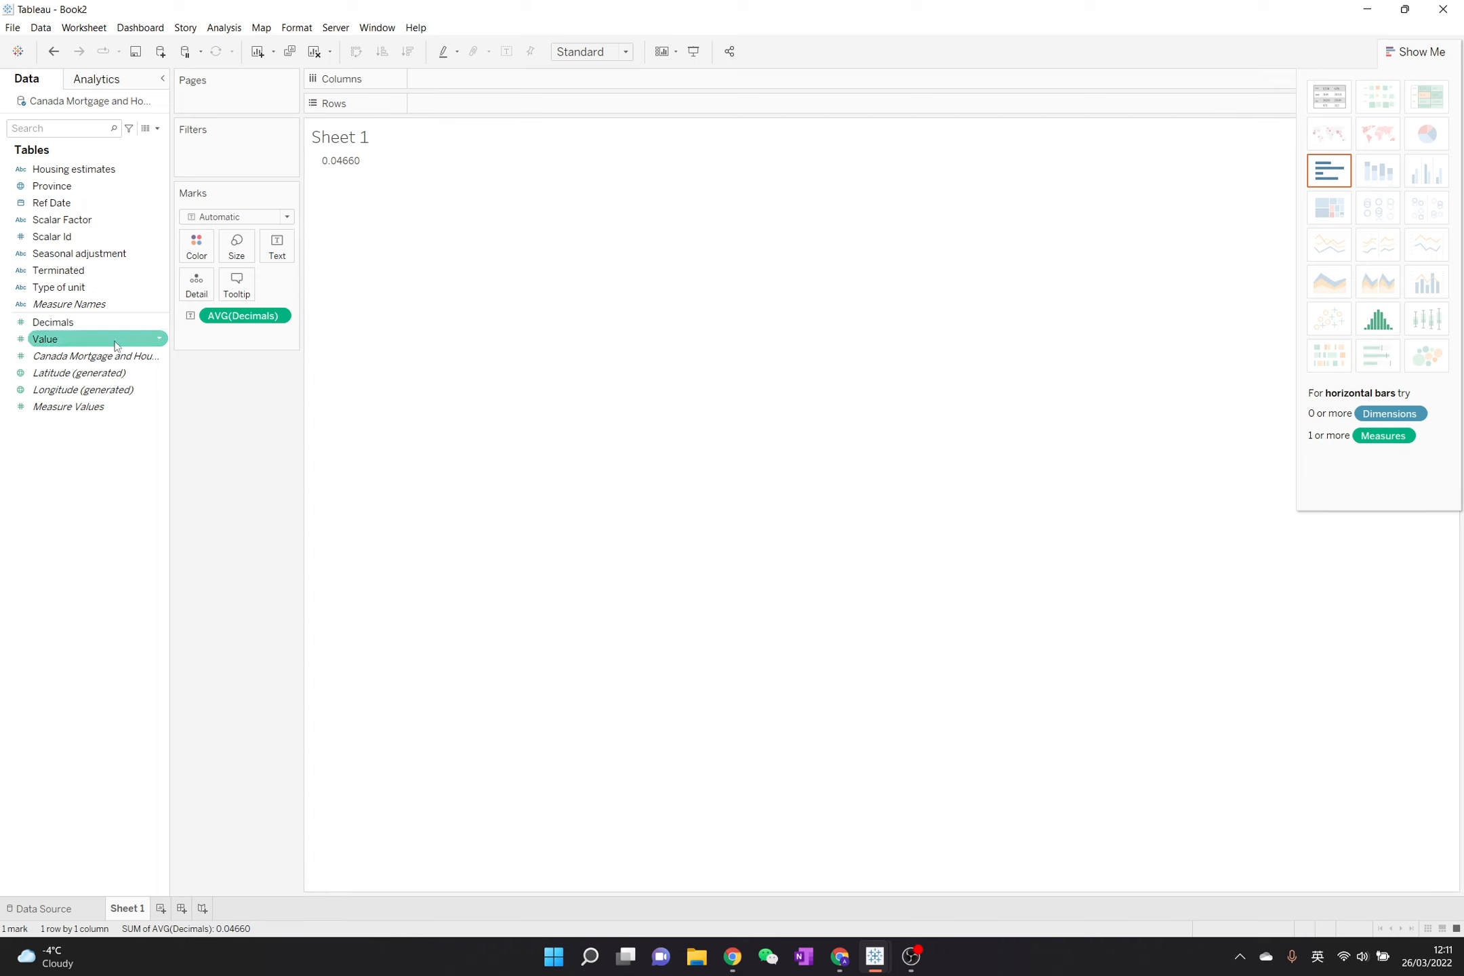
- Remove the average of Decimals from the marks and convert the Decimals field from a measure to a dimension
{"action": "left_click", "coordinate": [112, 327]}
{"action": "left_click_drag", "start_coordinate": [244, 316], "coordinate": [251, 427]}
{"action": "left_click_drag", "start_coordinate": [96, 326], "coordinate": [118, 268]}
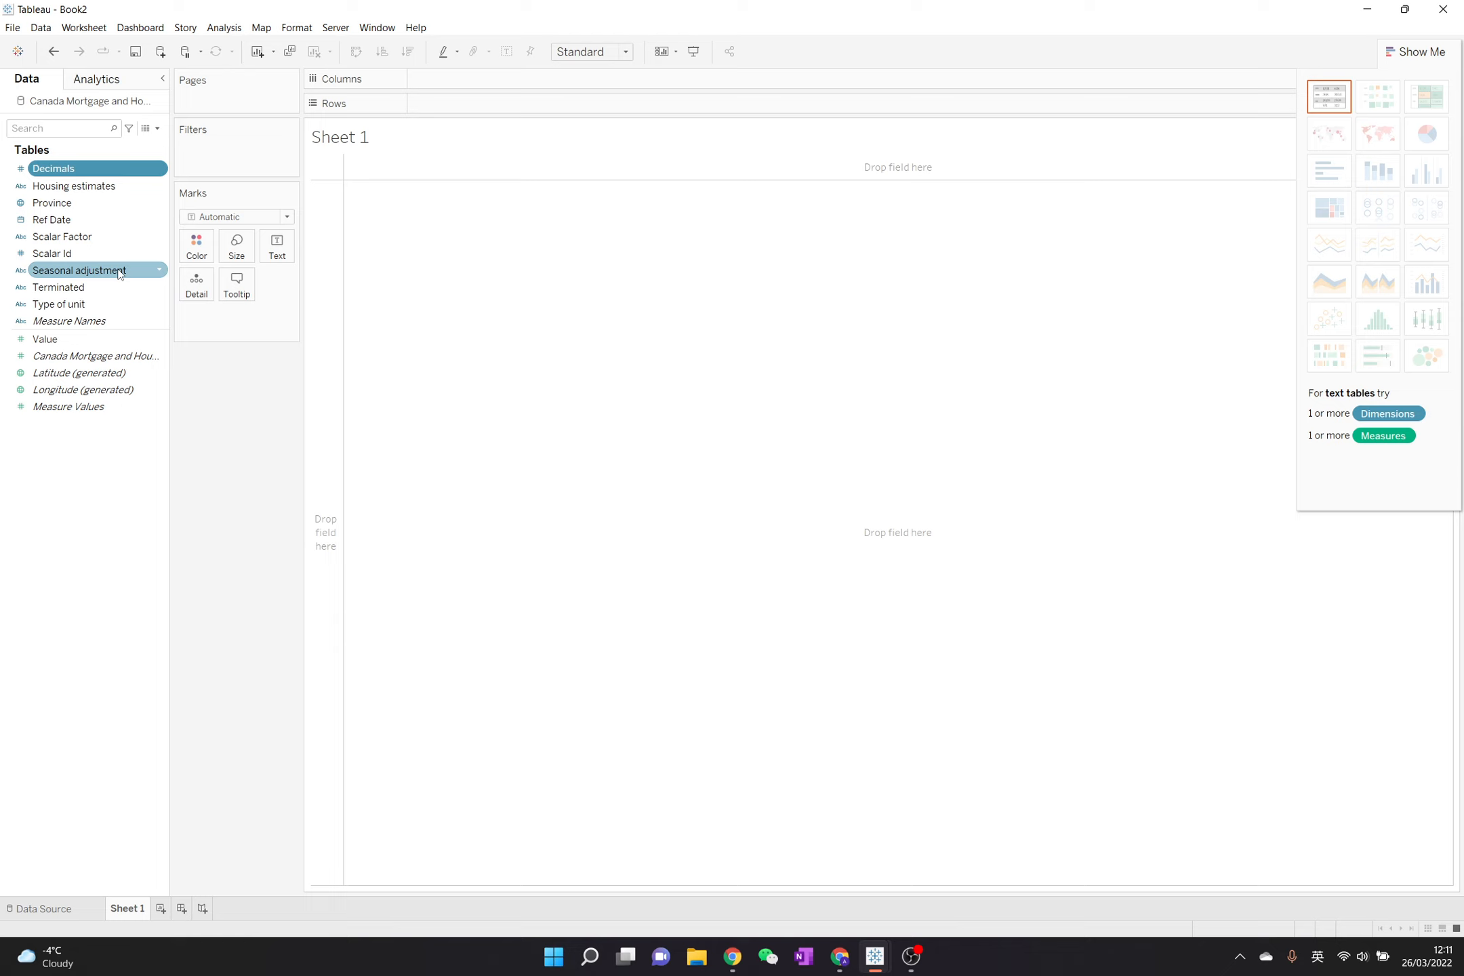
- Place the Decimals dimension on the rows and remove it from the view again
{"action": "double_click", "coordinate": [128, 167]}
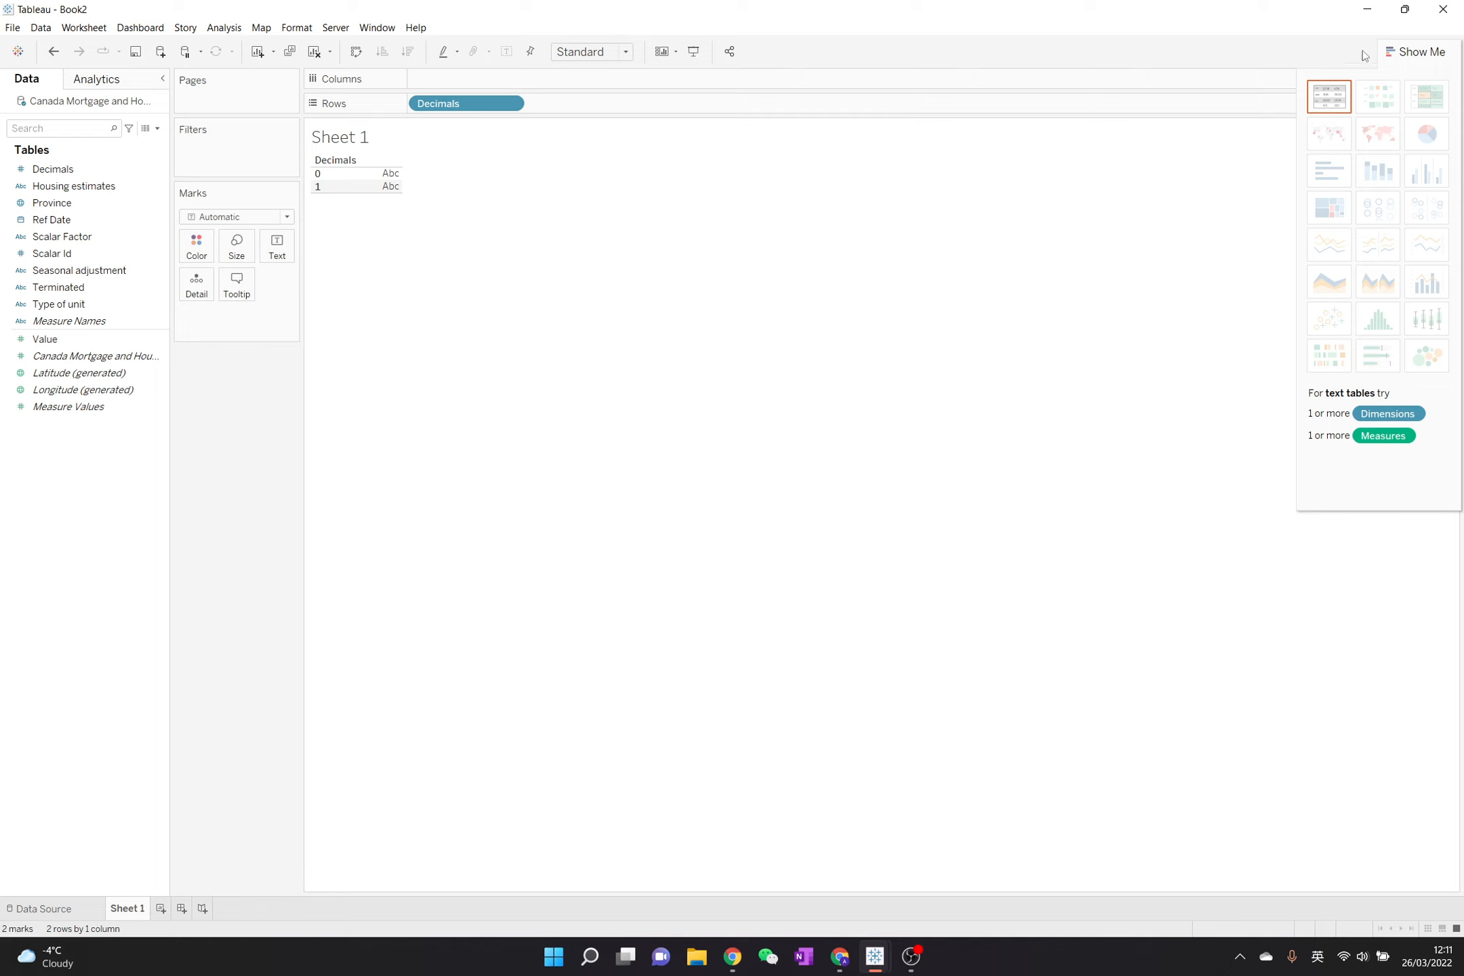
{"action": "left_click", "coordinate": [1391, 53]}
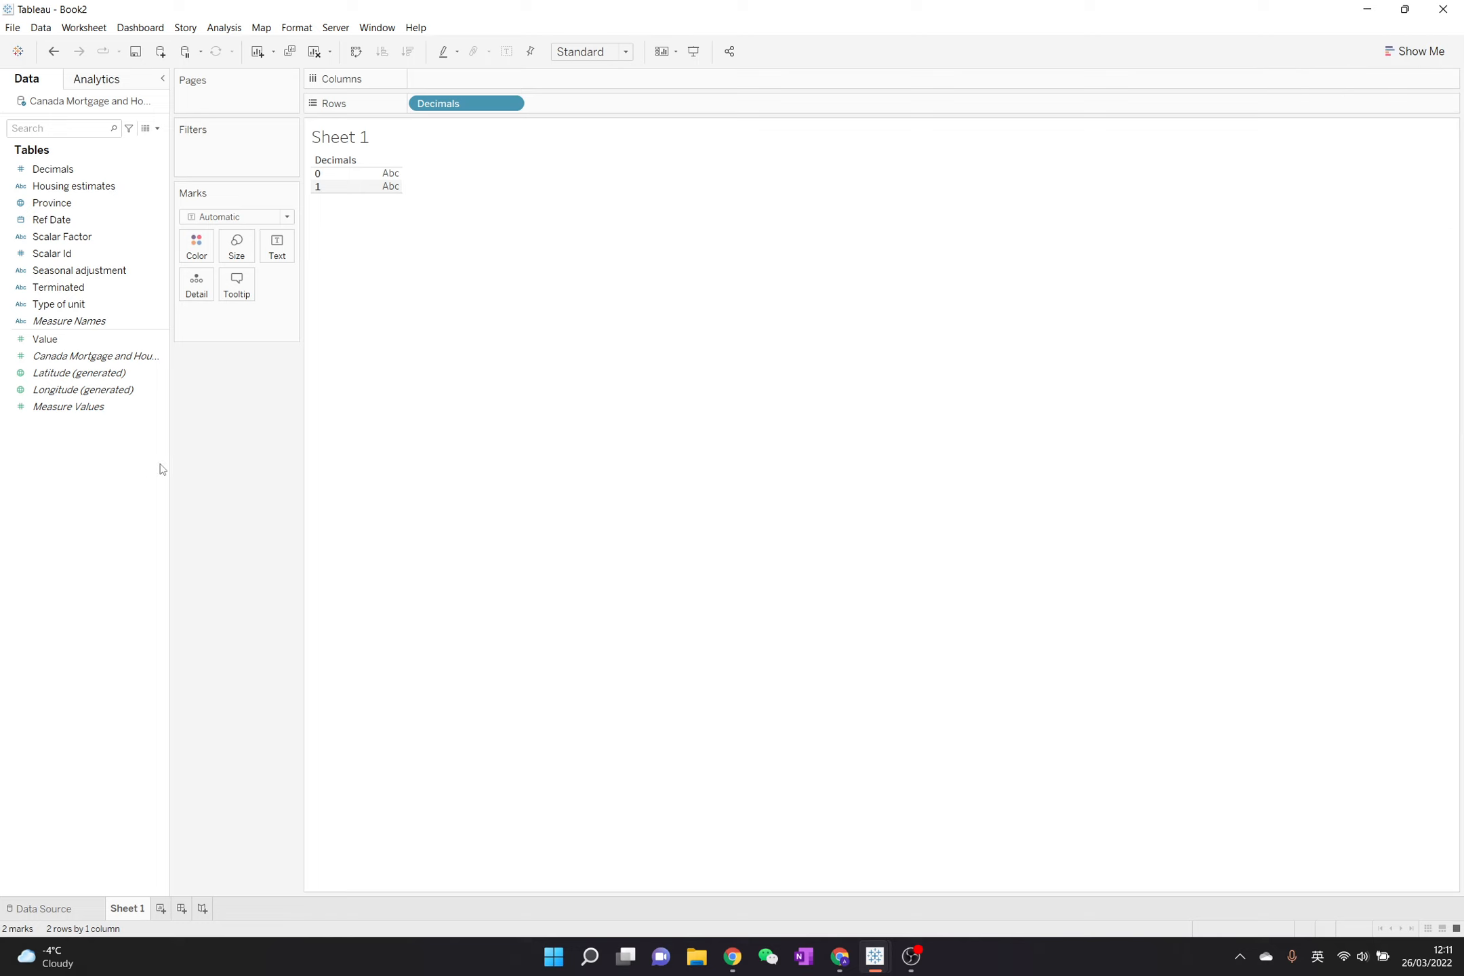
{"action": "left_click", "coordinate": [25, 170]}
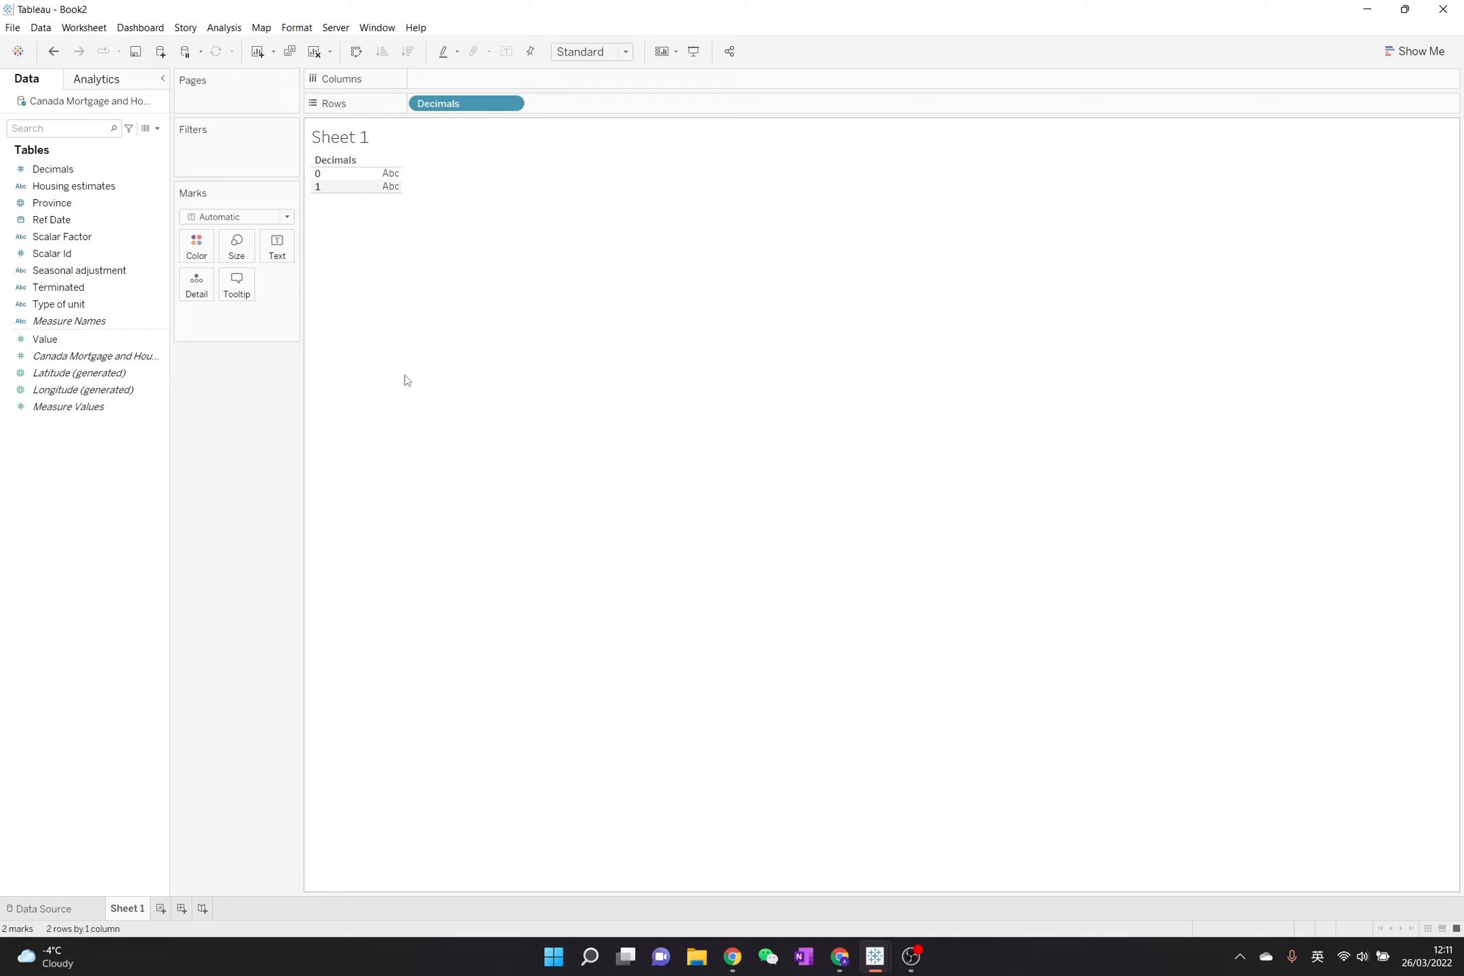
{"action": "left_click_drag", "start_coordinate": [485, 103], "coordinate": [377, 478]}
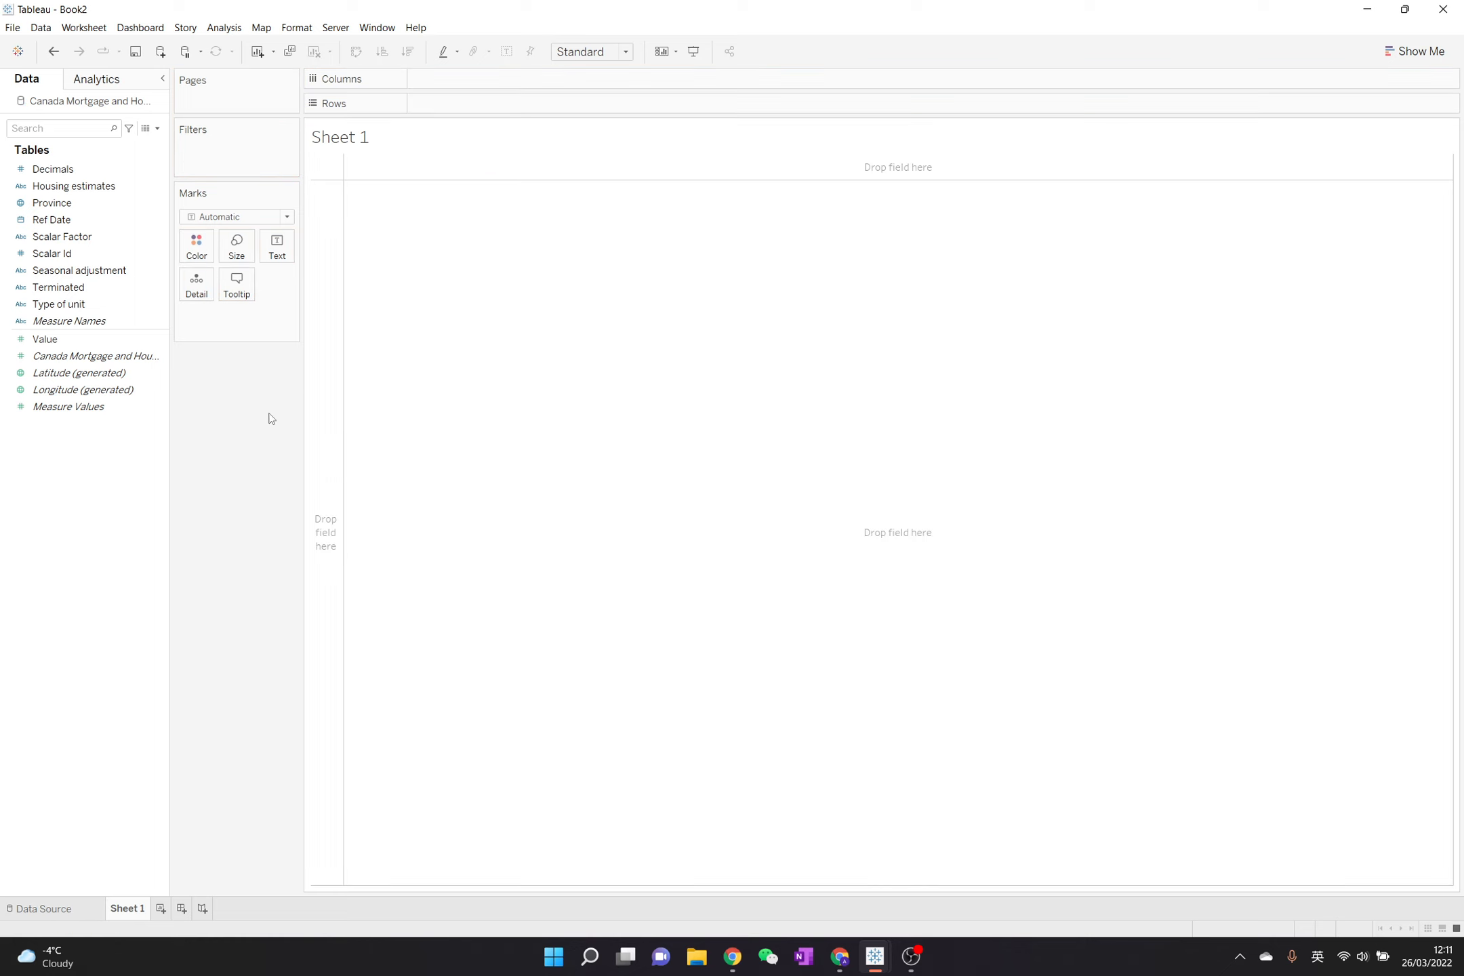
- Build a continuous line chart of Value by Ref Date using the chart recommendations
{"action": "left_click", "coordinate": [1434, 54]}
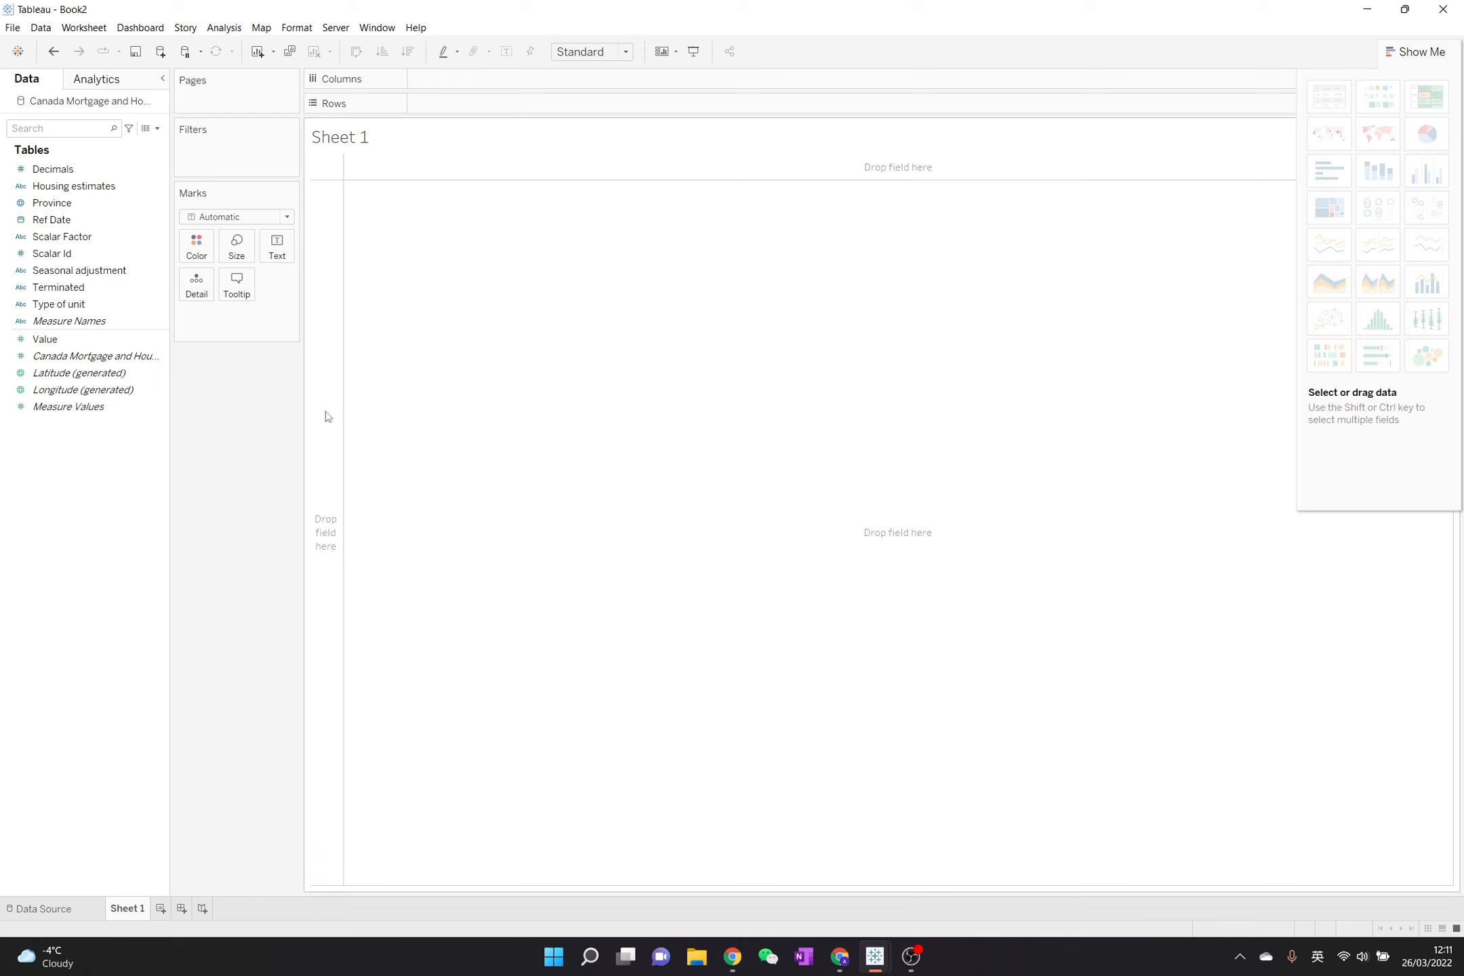
{"action": "left_click", "coordinate": [155, 300]}
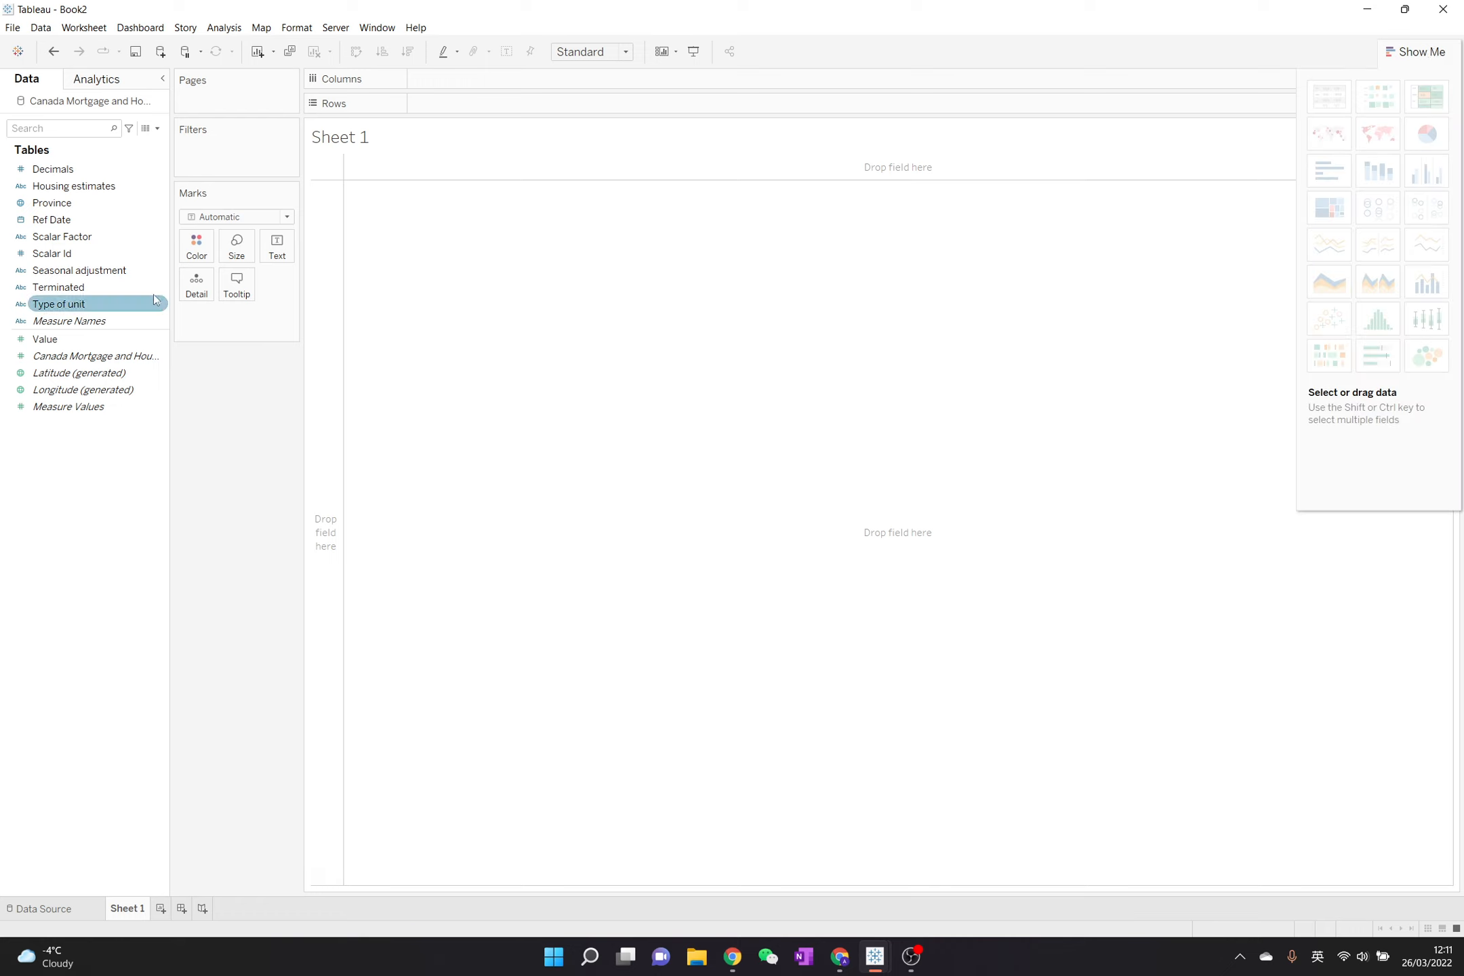
{"action": "left_click", "coordinate": [109, 221]}
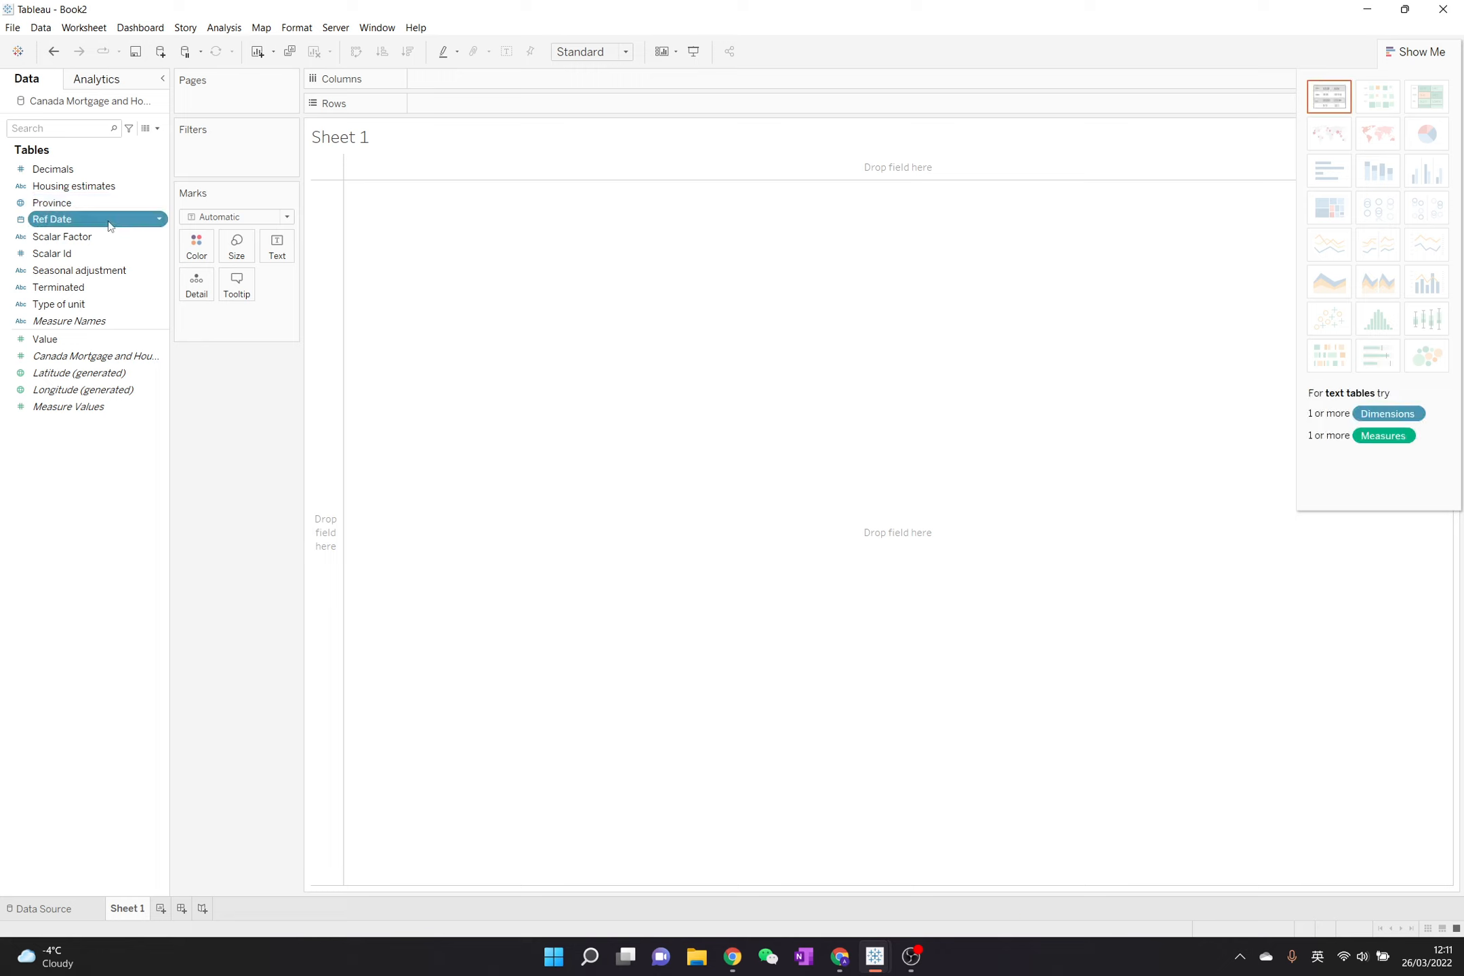
{"action": "left_click", "coordinate": [113, 332], "text": "ctrl"}
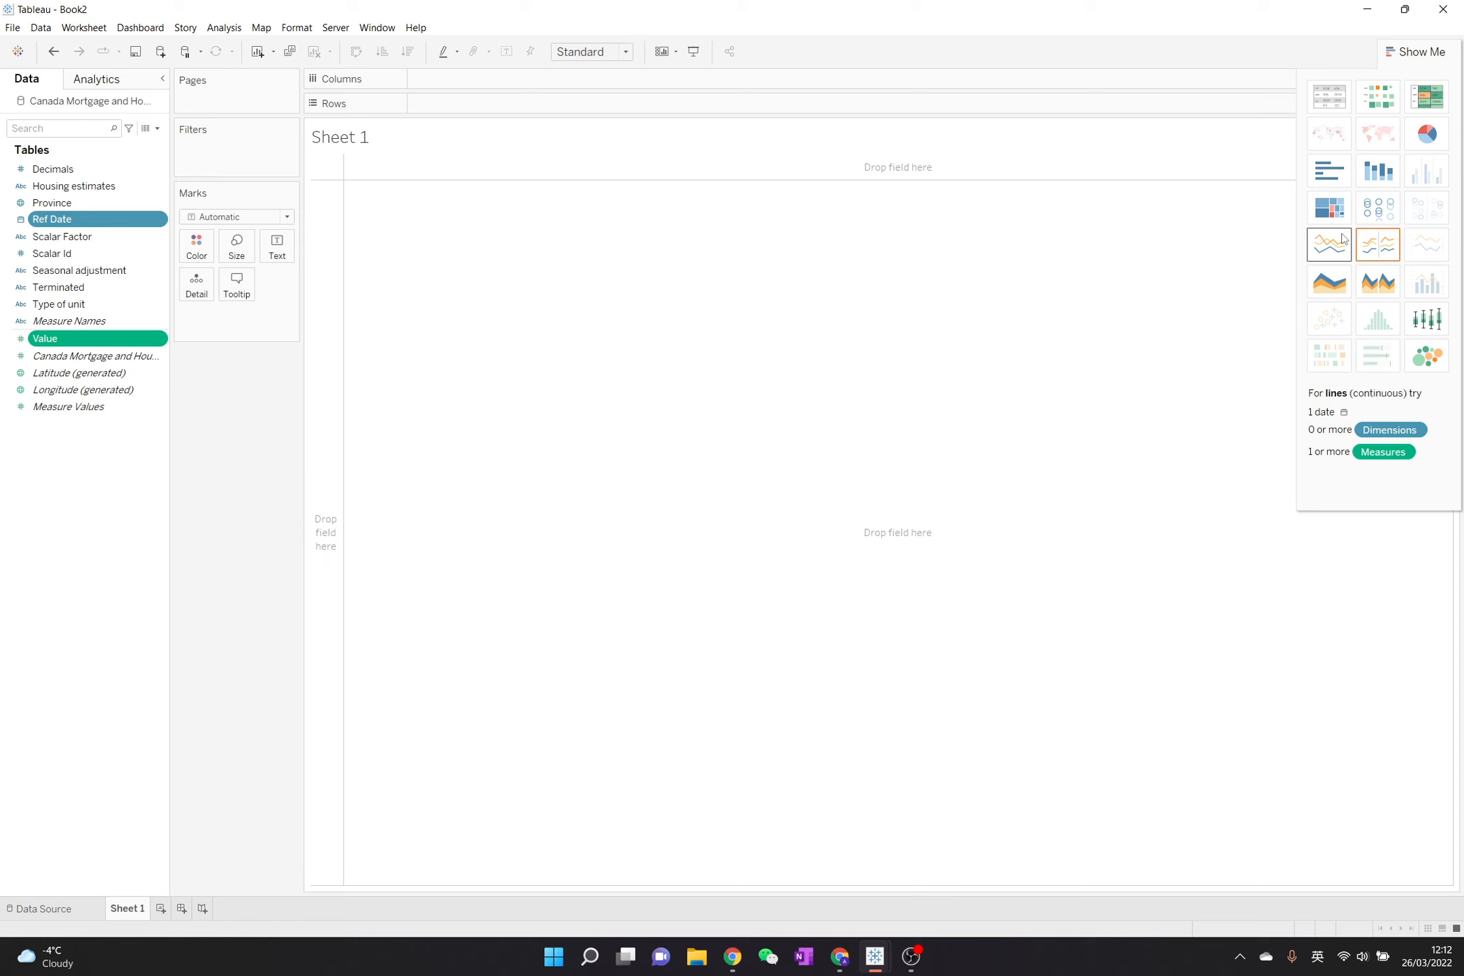
{"action": "left_click", "coordinate": [1339, 256]}
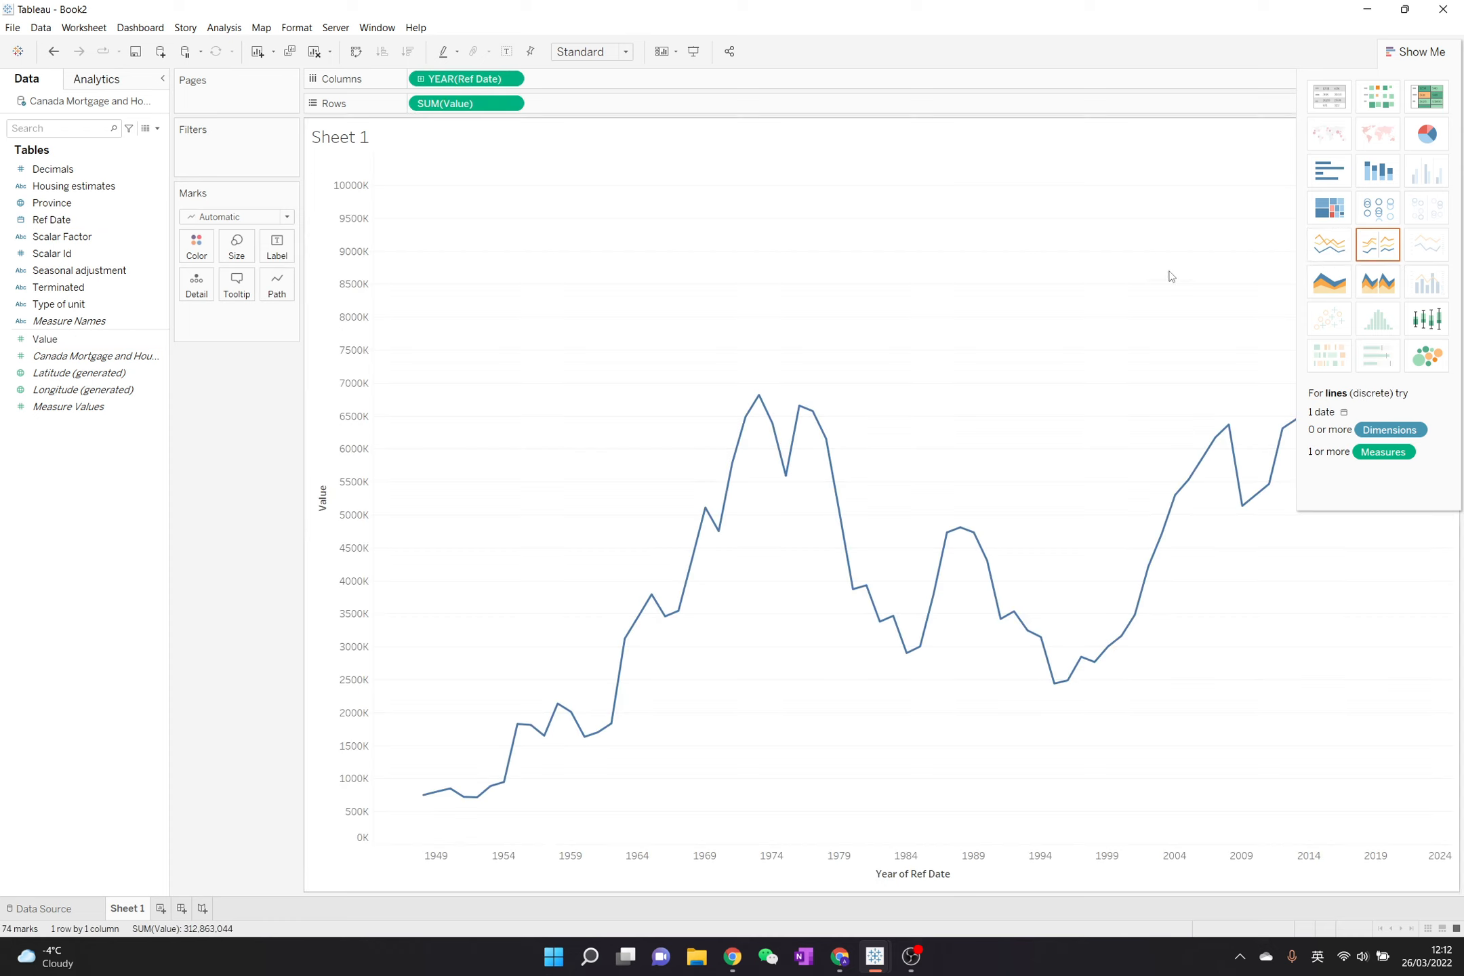
{"action": "left_click", "coordinate": [1403, 48]}
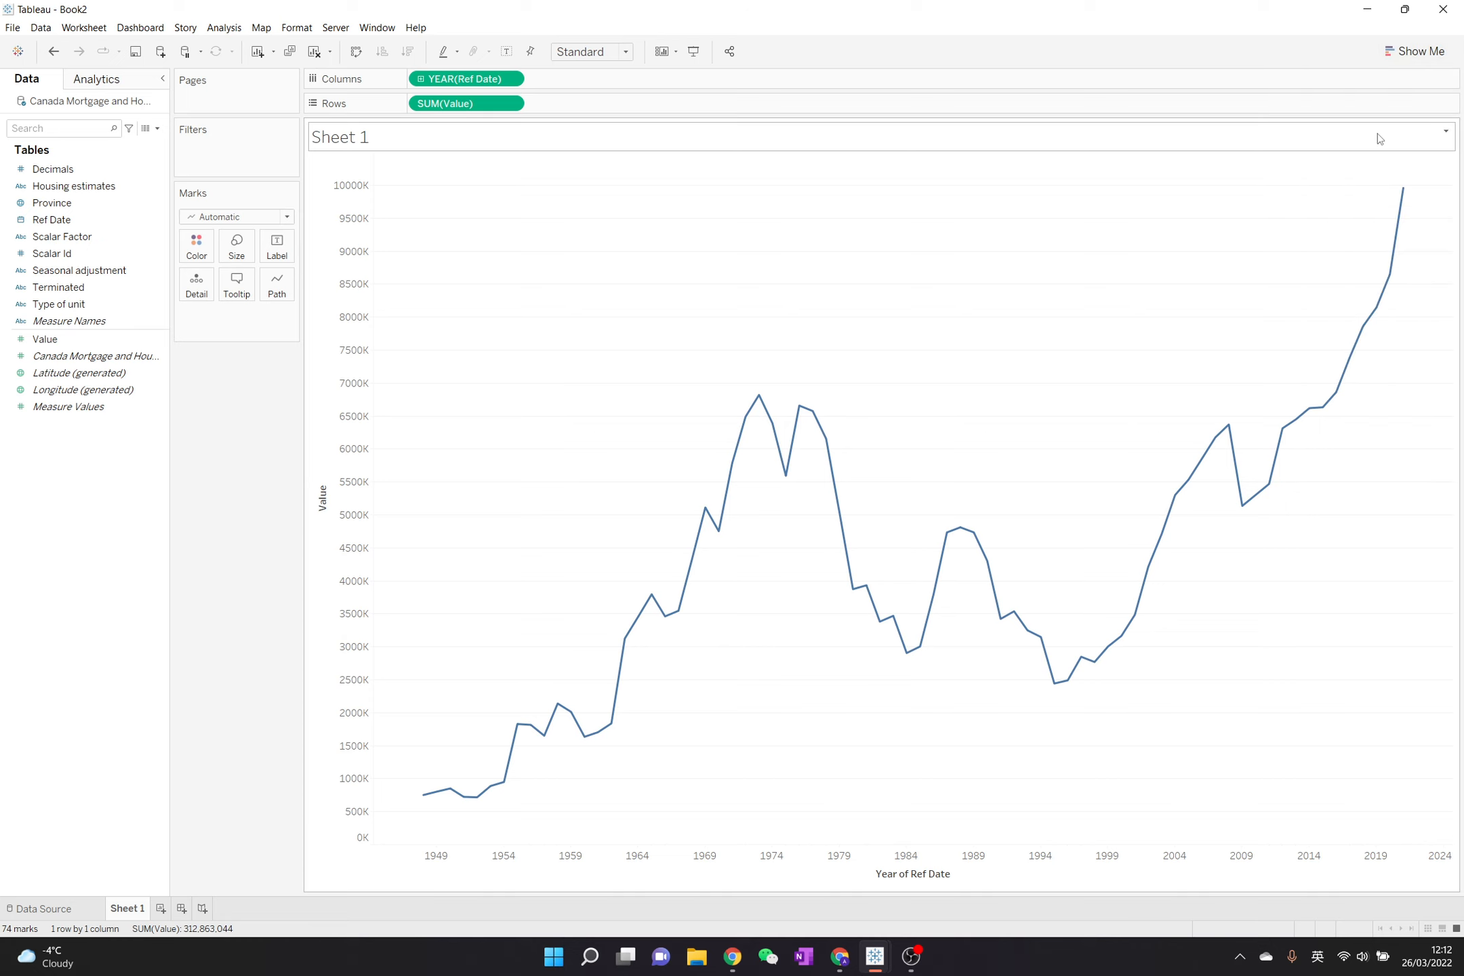
- Drill Ref Date down to months, and set its date level to continuous Quarter
{"action": "left_click", "coordinate": [422, 80]}
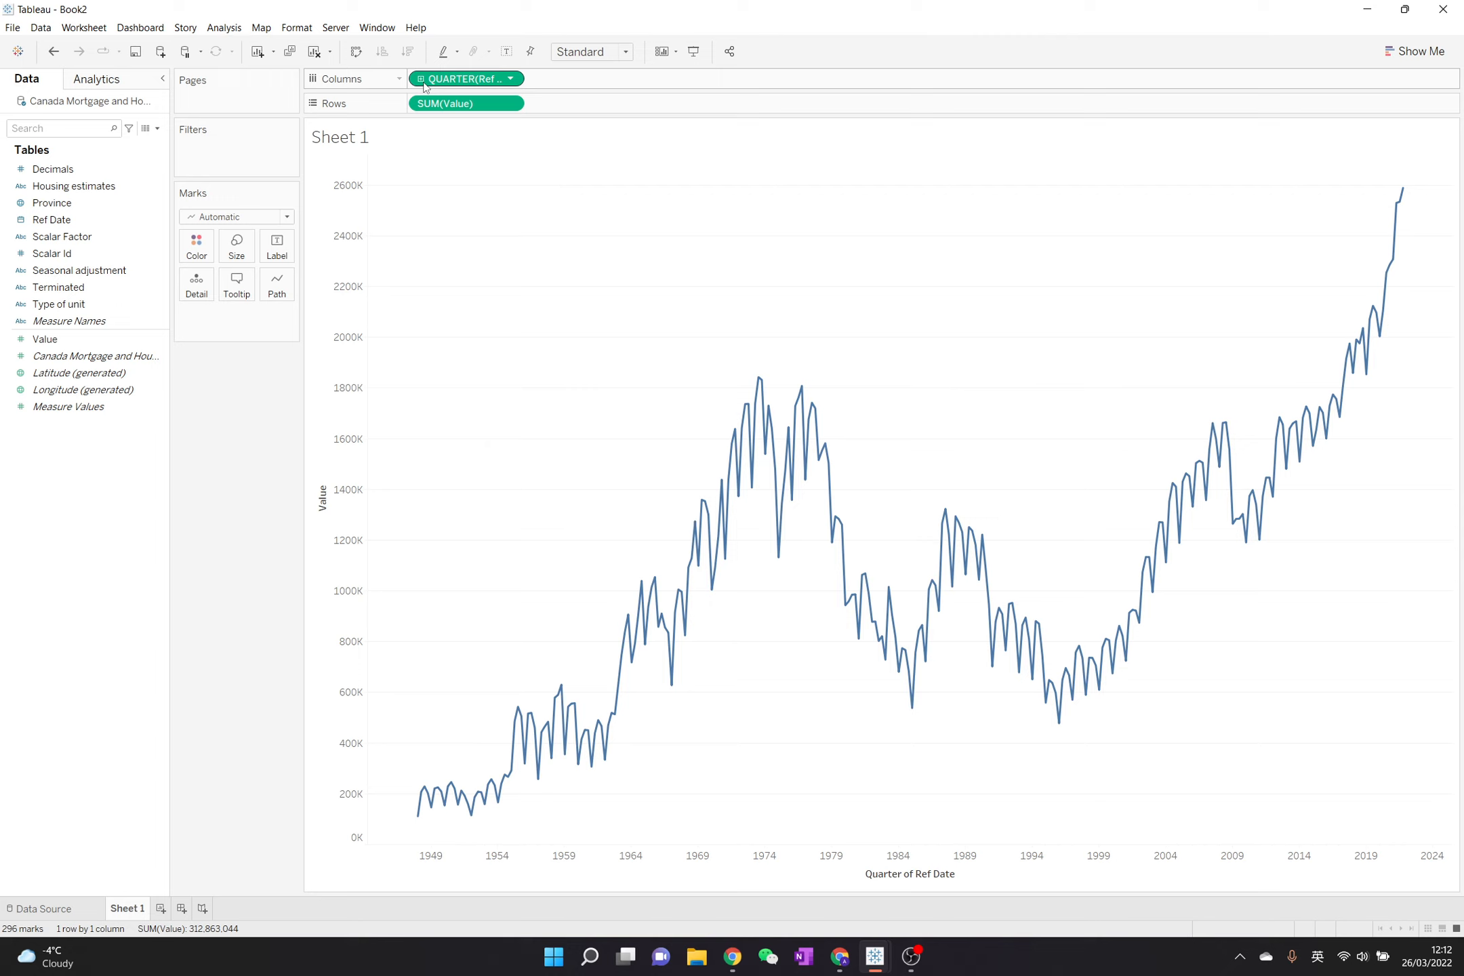
{"action": "left_click", "coordinate": [422, 80]}
{"action": "mouse_move", "coordinate": [759, 384]}
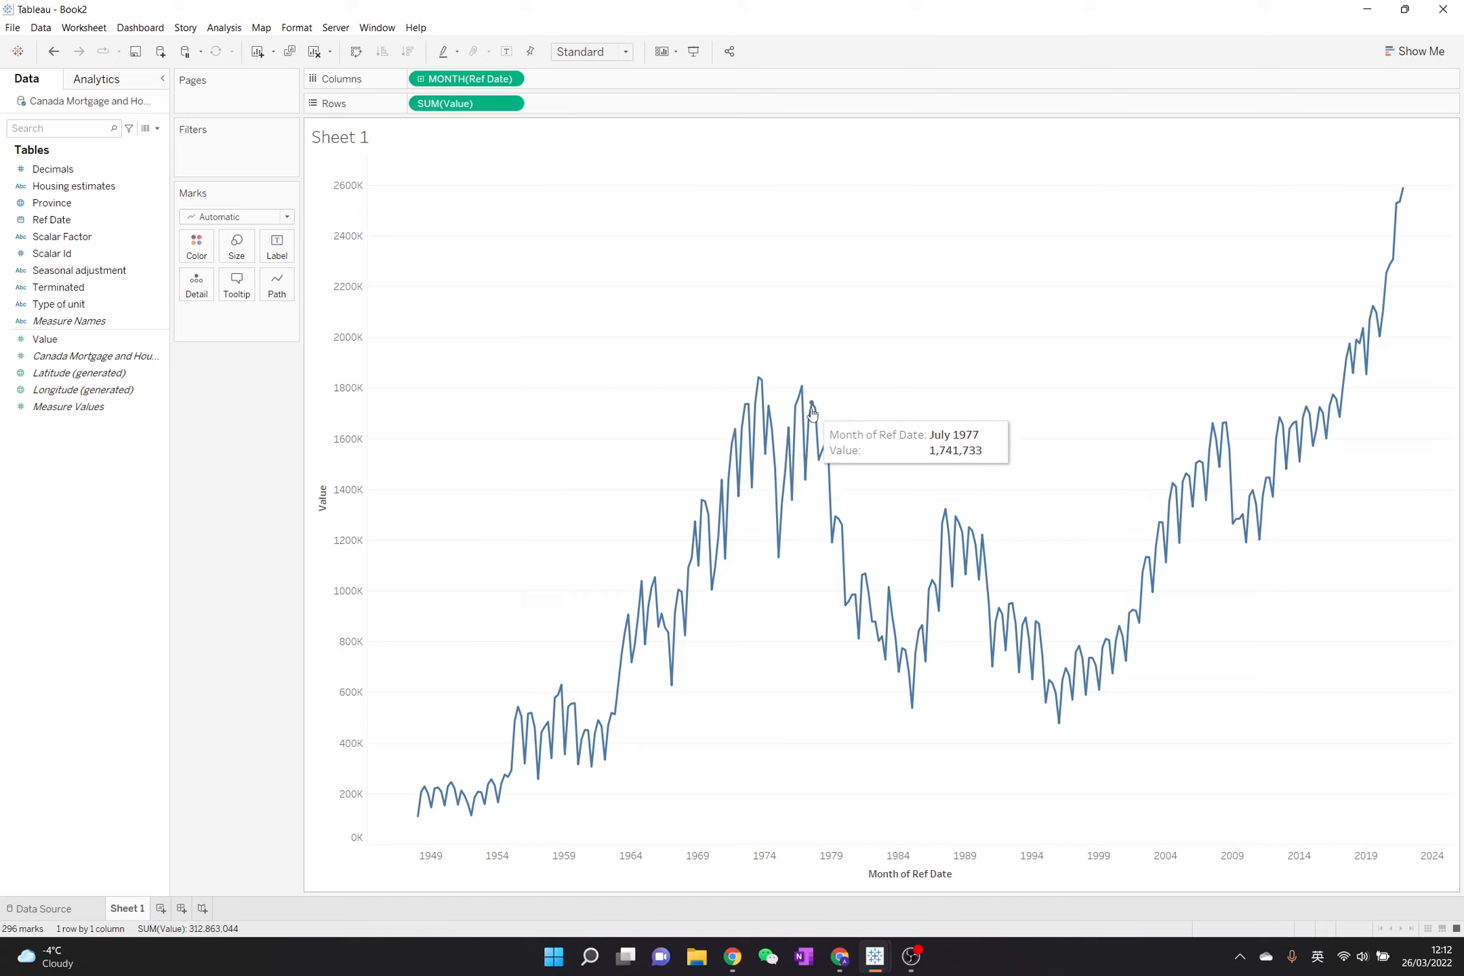
{"action": "left_click", "coordinate": [513, 79]}
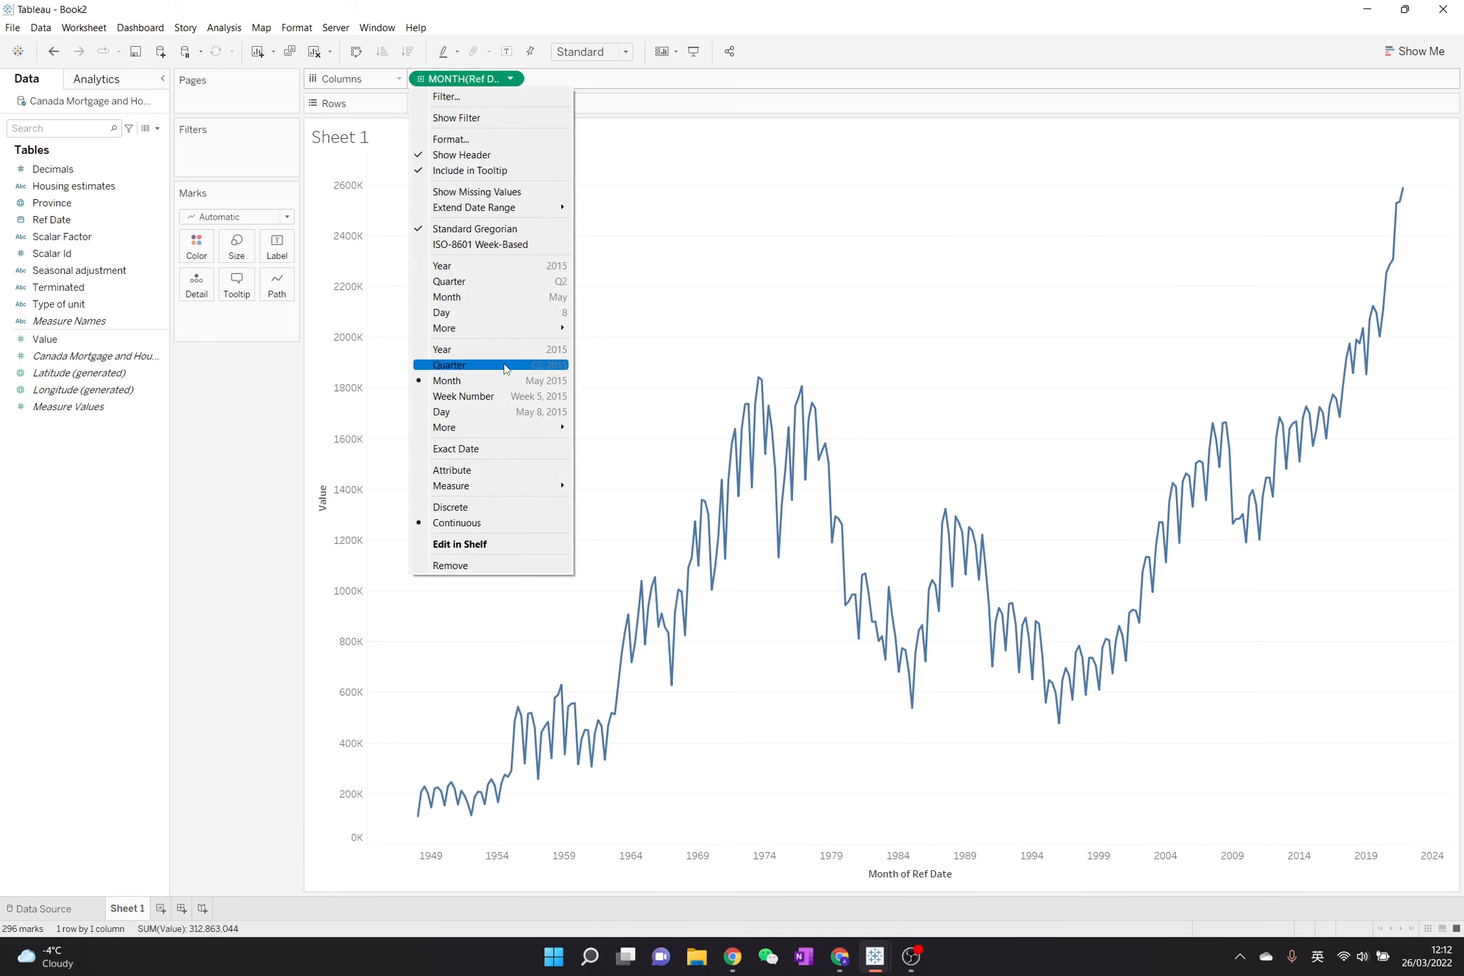
{"action": "left_click", "coordinate": [505, 366]}
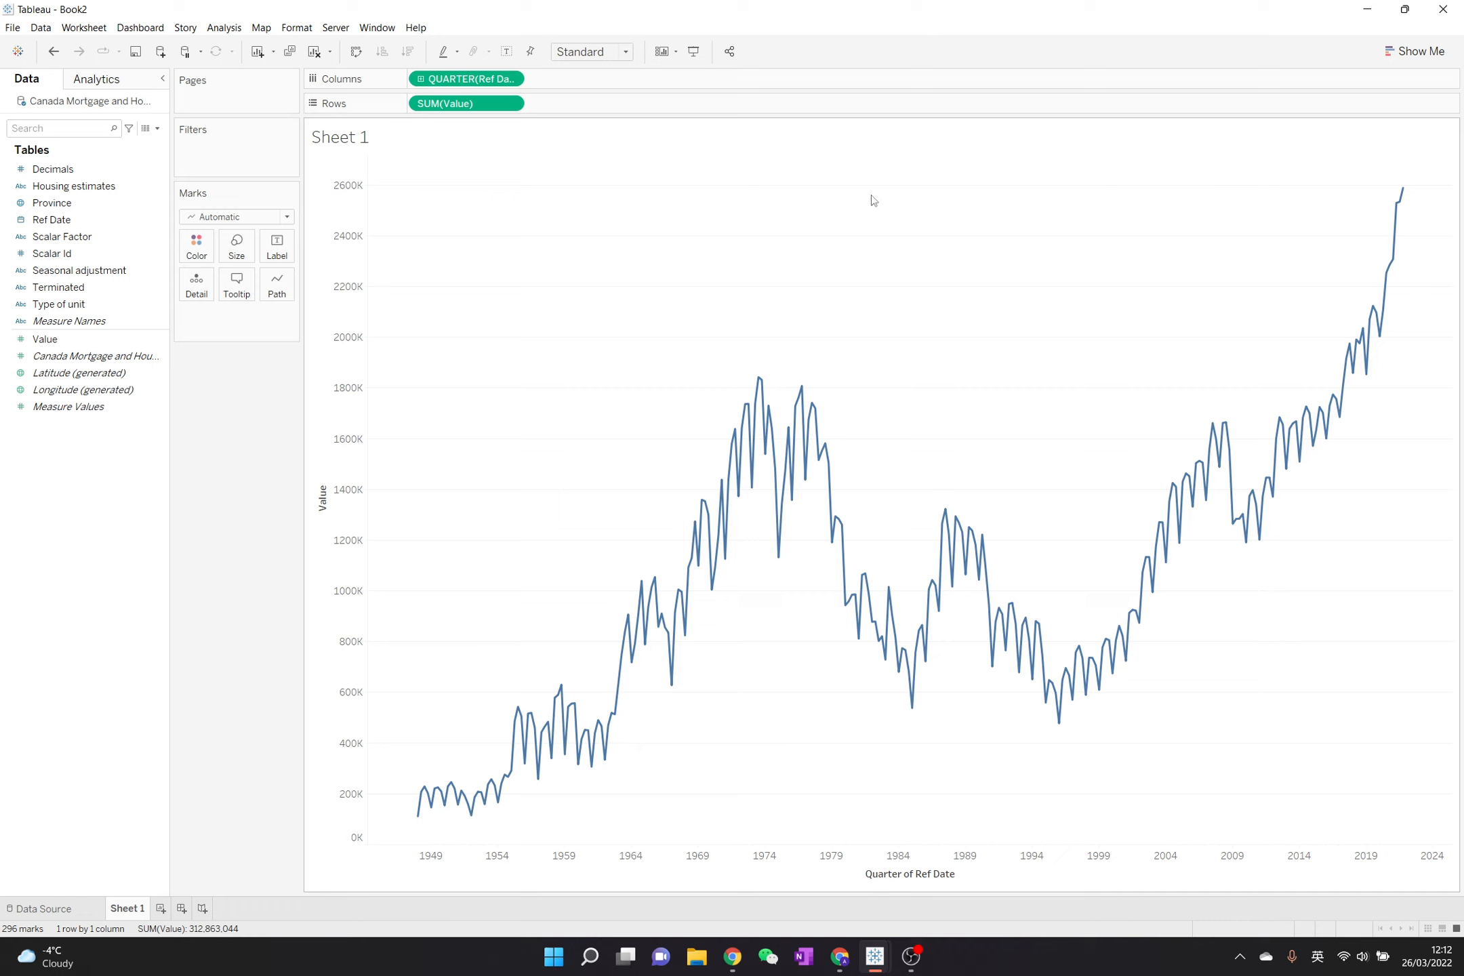
- Change the aggregation of the Value measure on the rows to Average
{"action": "left_click", "coordinate": [510, 103]}
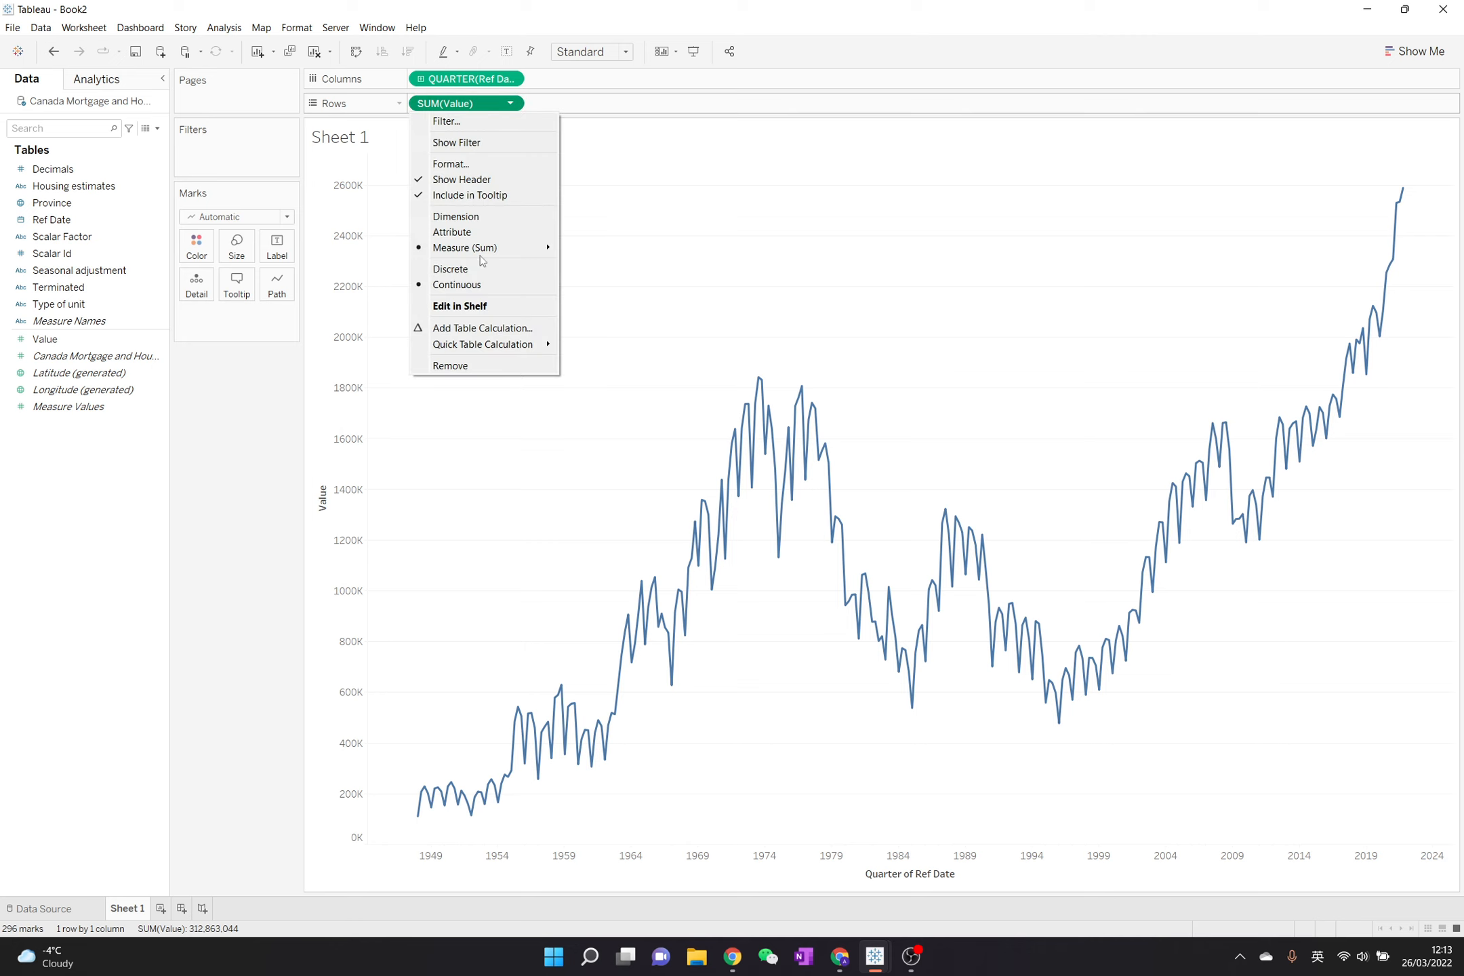
{"action": "mouse_move", "coordinate": [488, 250]}
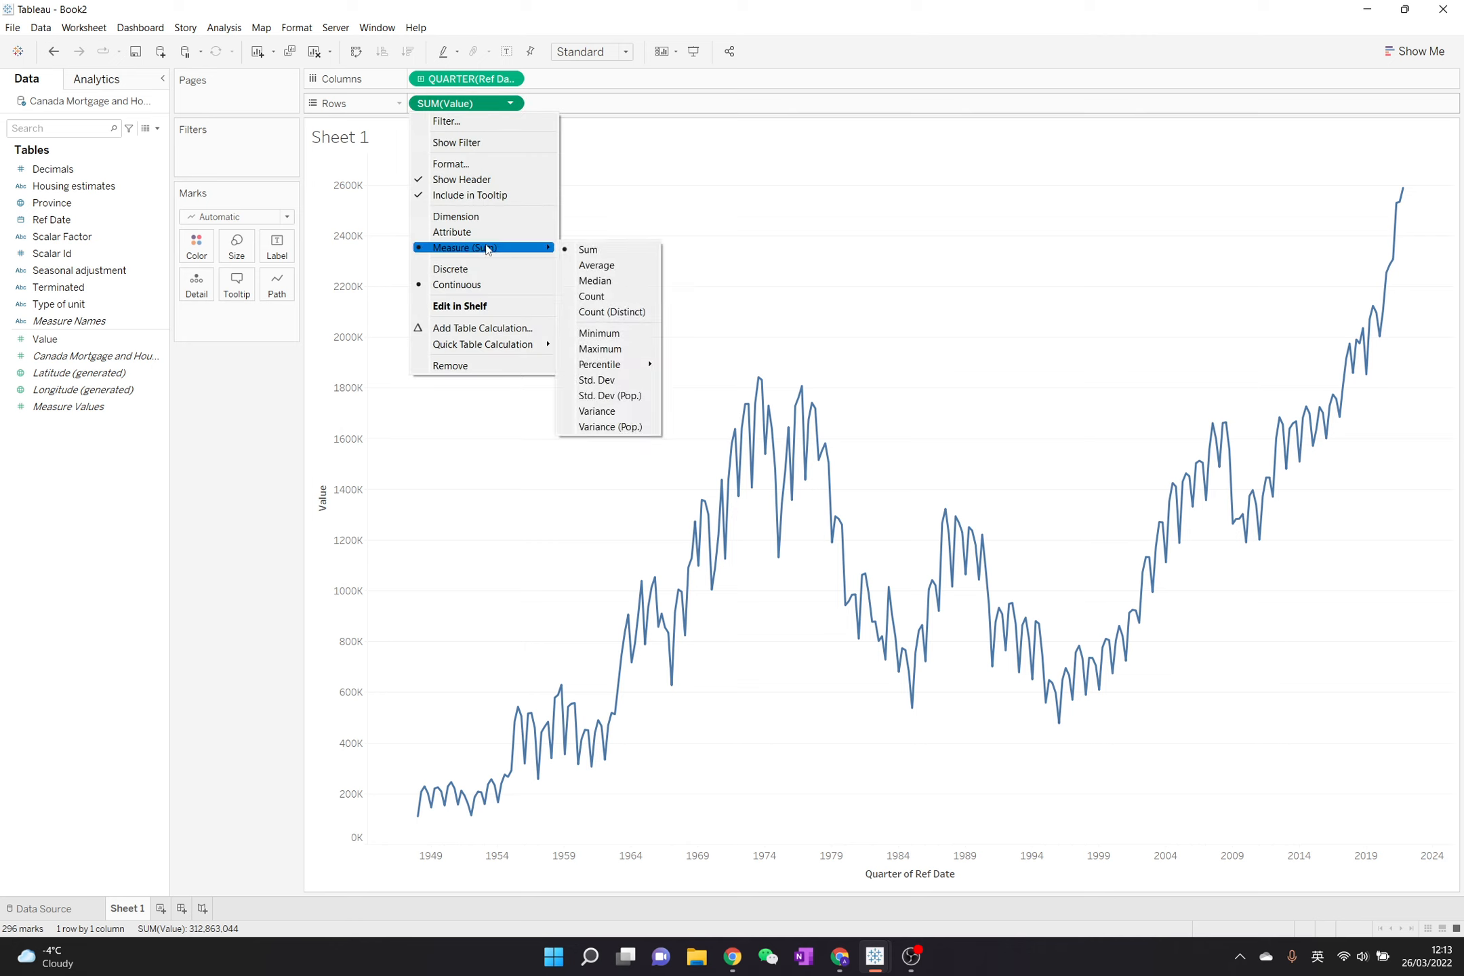
{"action": "left_click", "coordinate": [596, 265]}
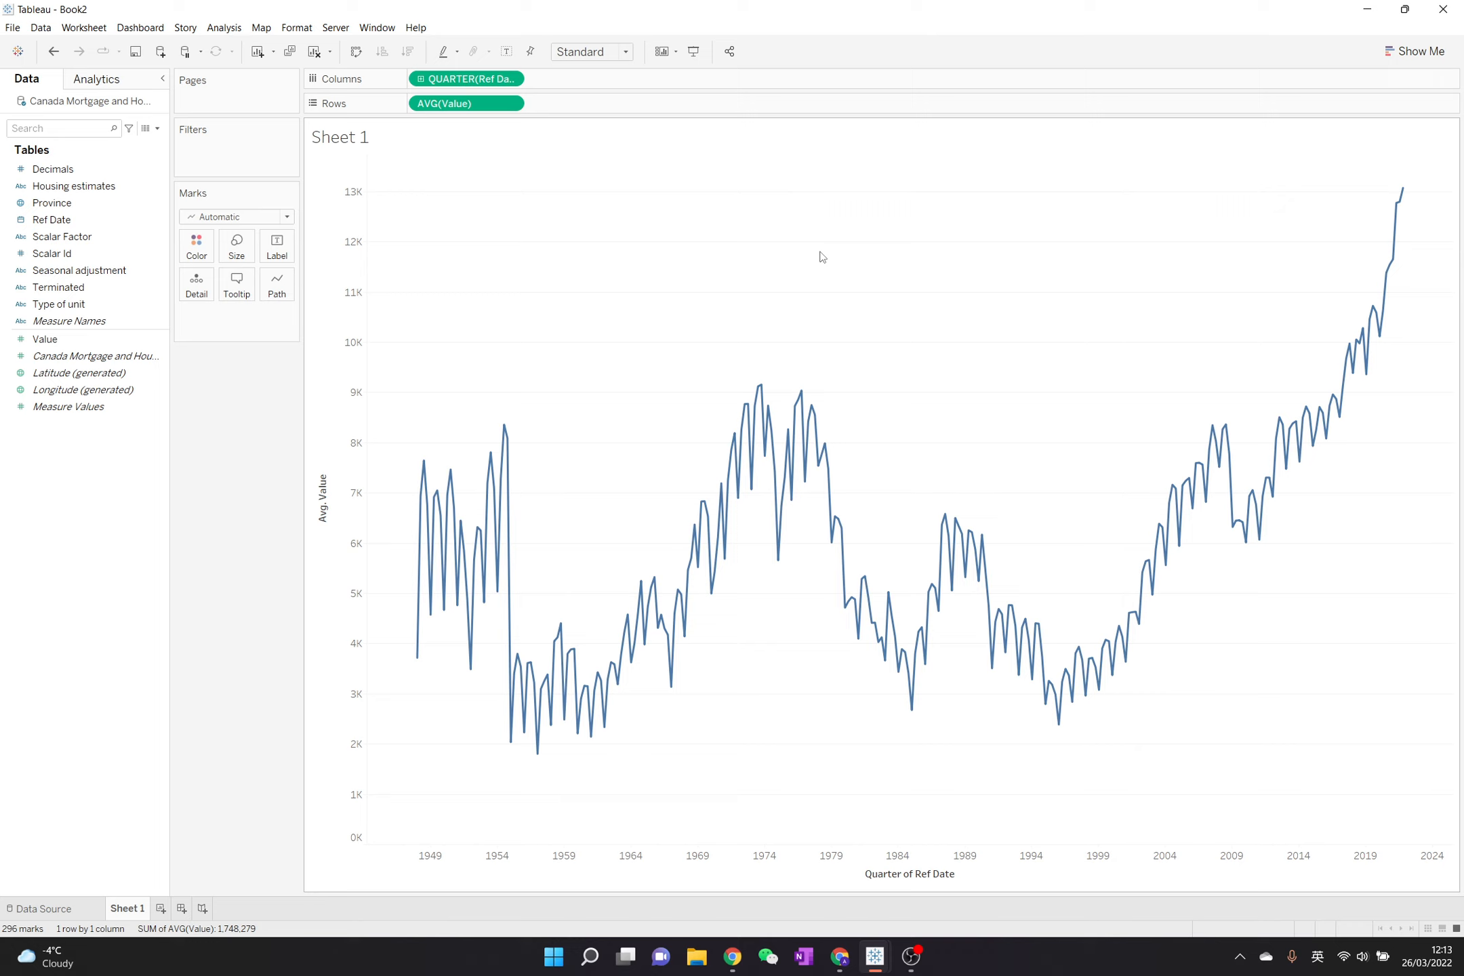
{"action": "left_click", "coordinate": [115, 339]}
- Apply a Moving Average quick table calculation to the average Value on the rows
{"action": "left_click", "coordinate": [510, 103]}
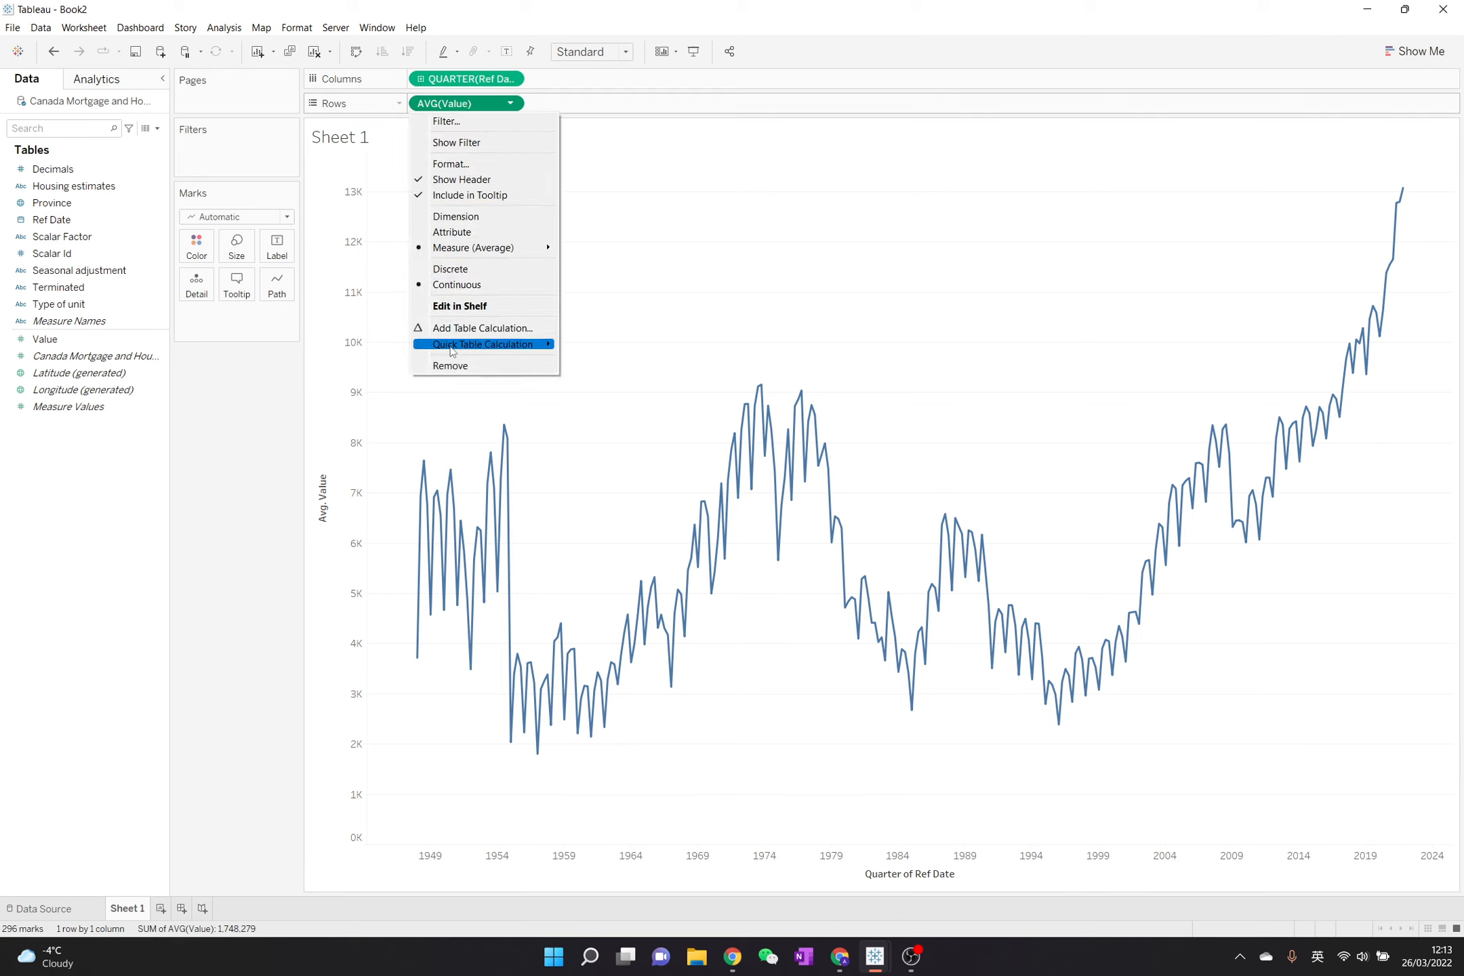
{"action": "mouse_move", "coordinate": [452, 349]}
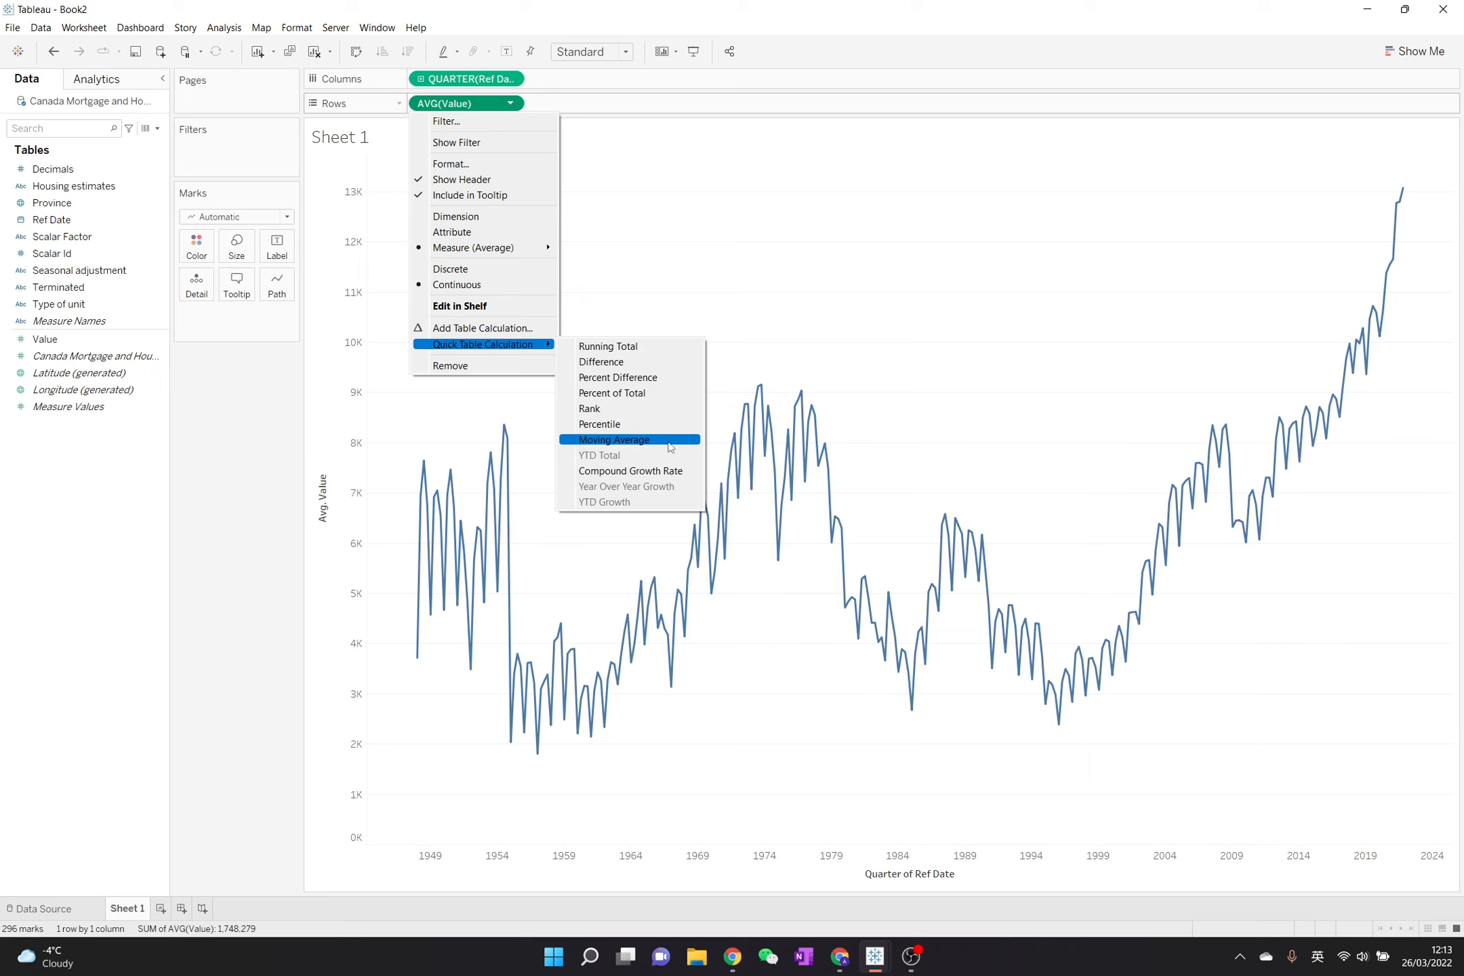
{"action": "left_click", "coordinate": [614, 439]}
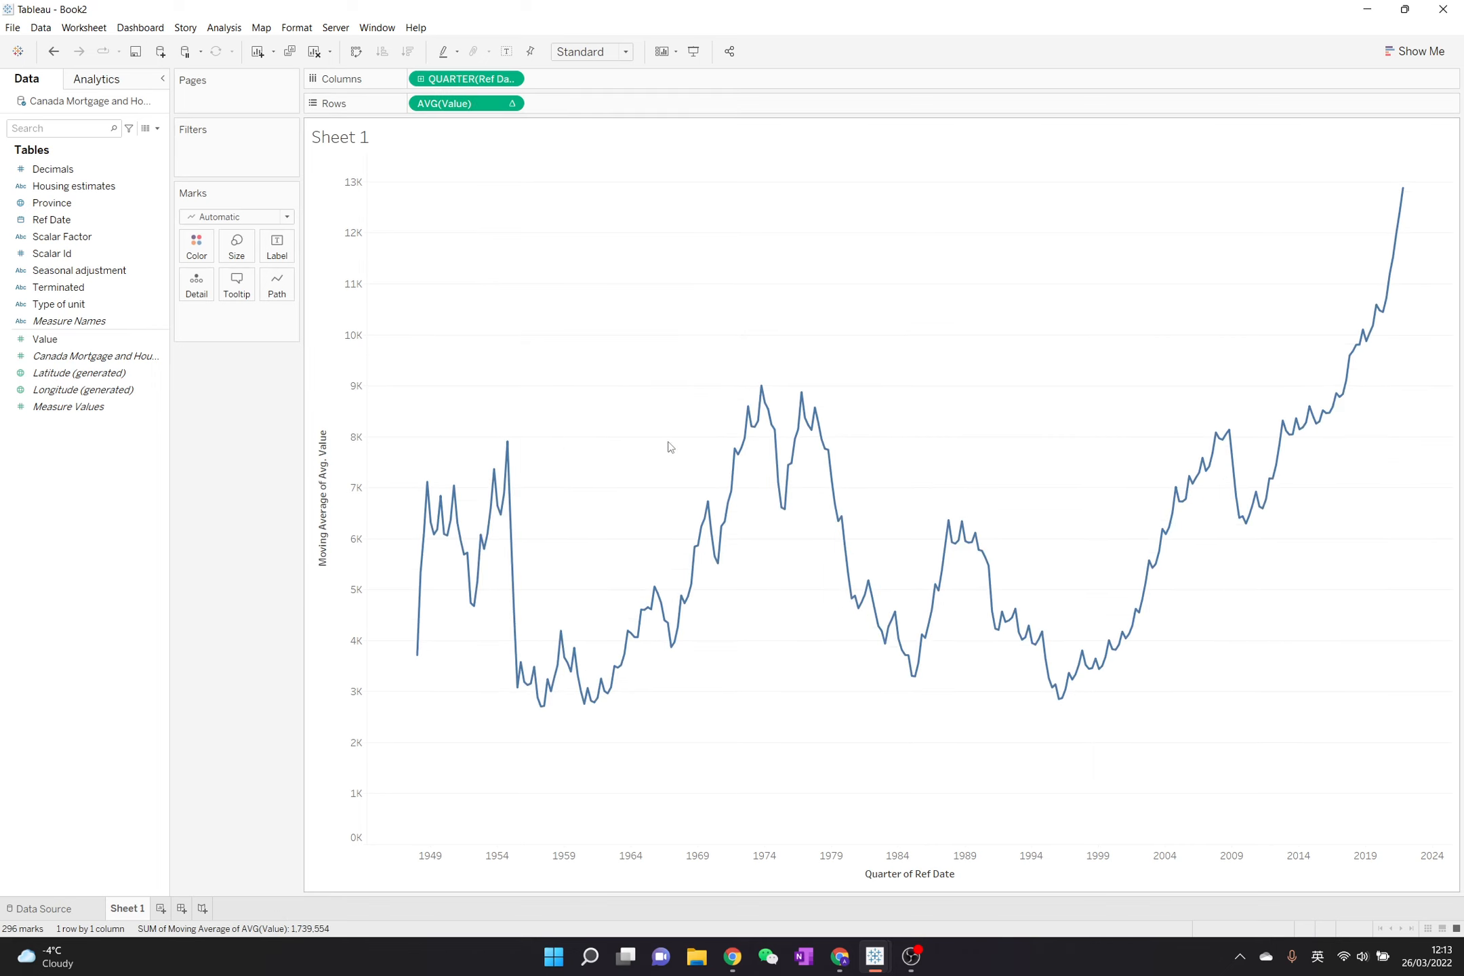
{"action": "right_click", "coordinate": [1396, 255]}
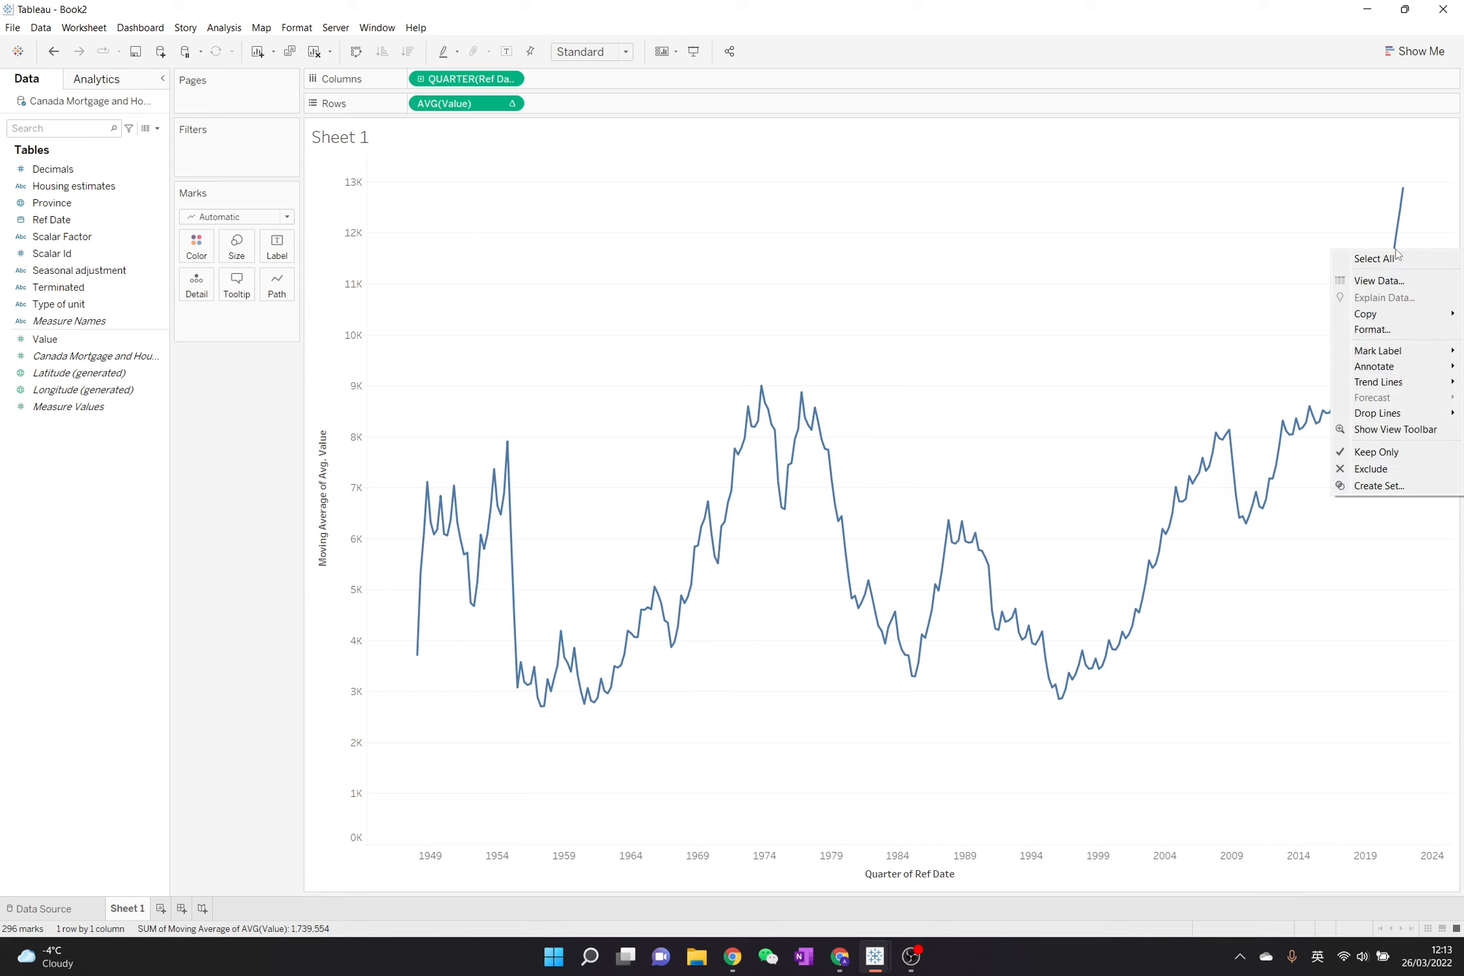
{"action": "left_click", "coordinate": [1170, 301]}
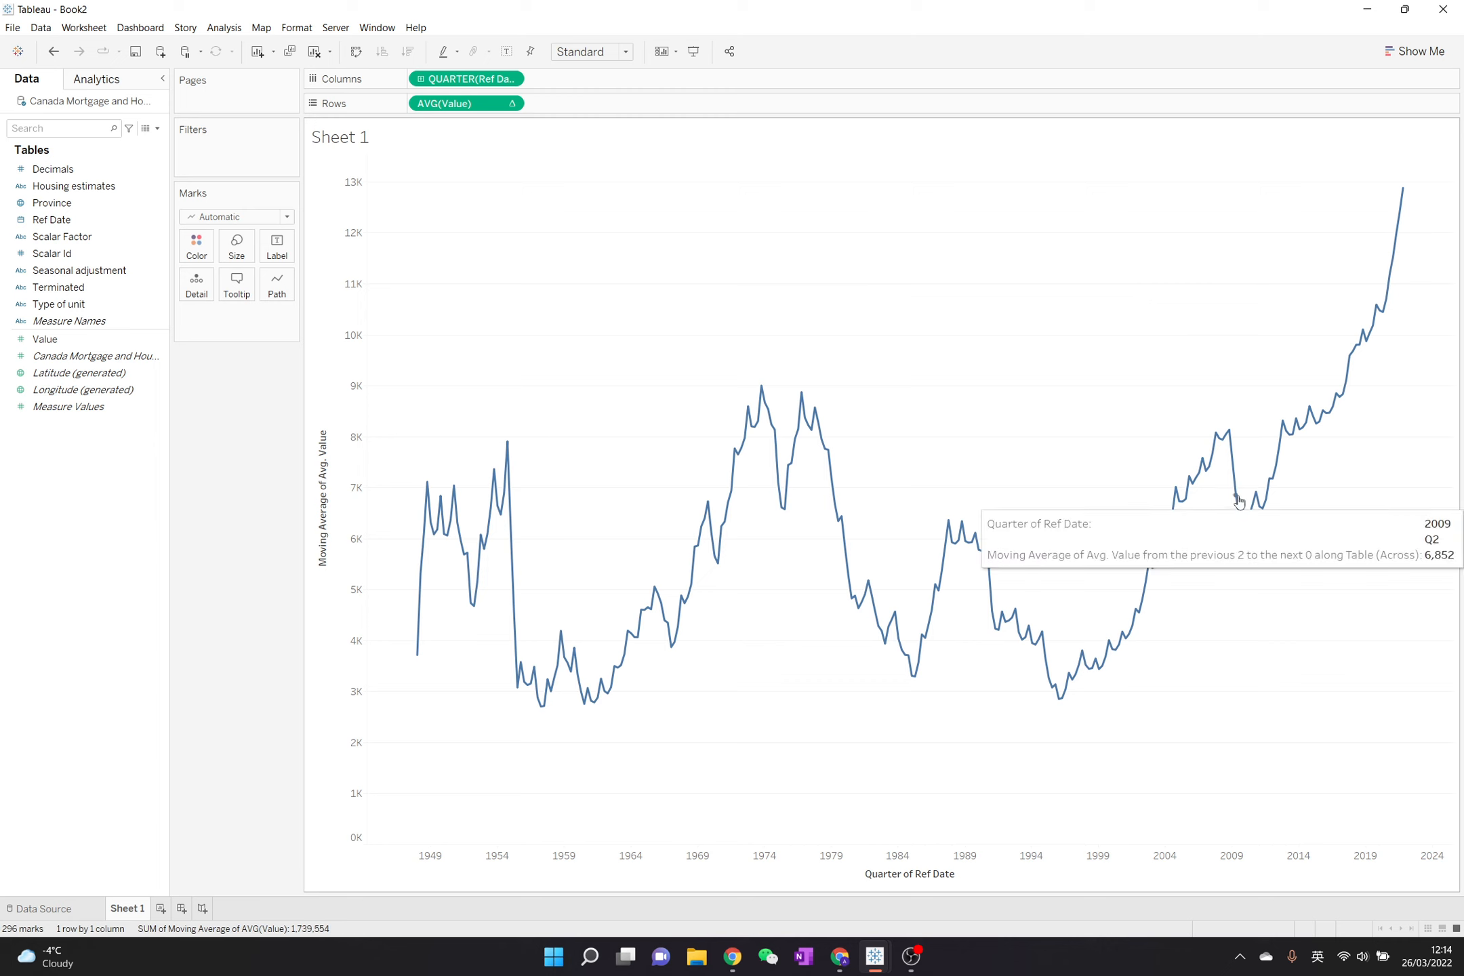
- Edit the moving average table calculation of Value to include 1 next value
{"action": "left_click", "coordinate": [510, 105]}
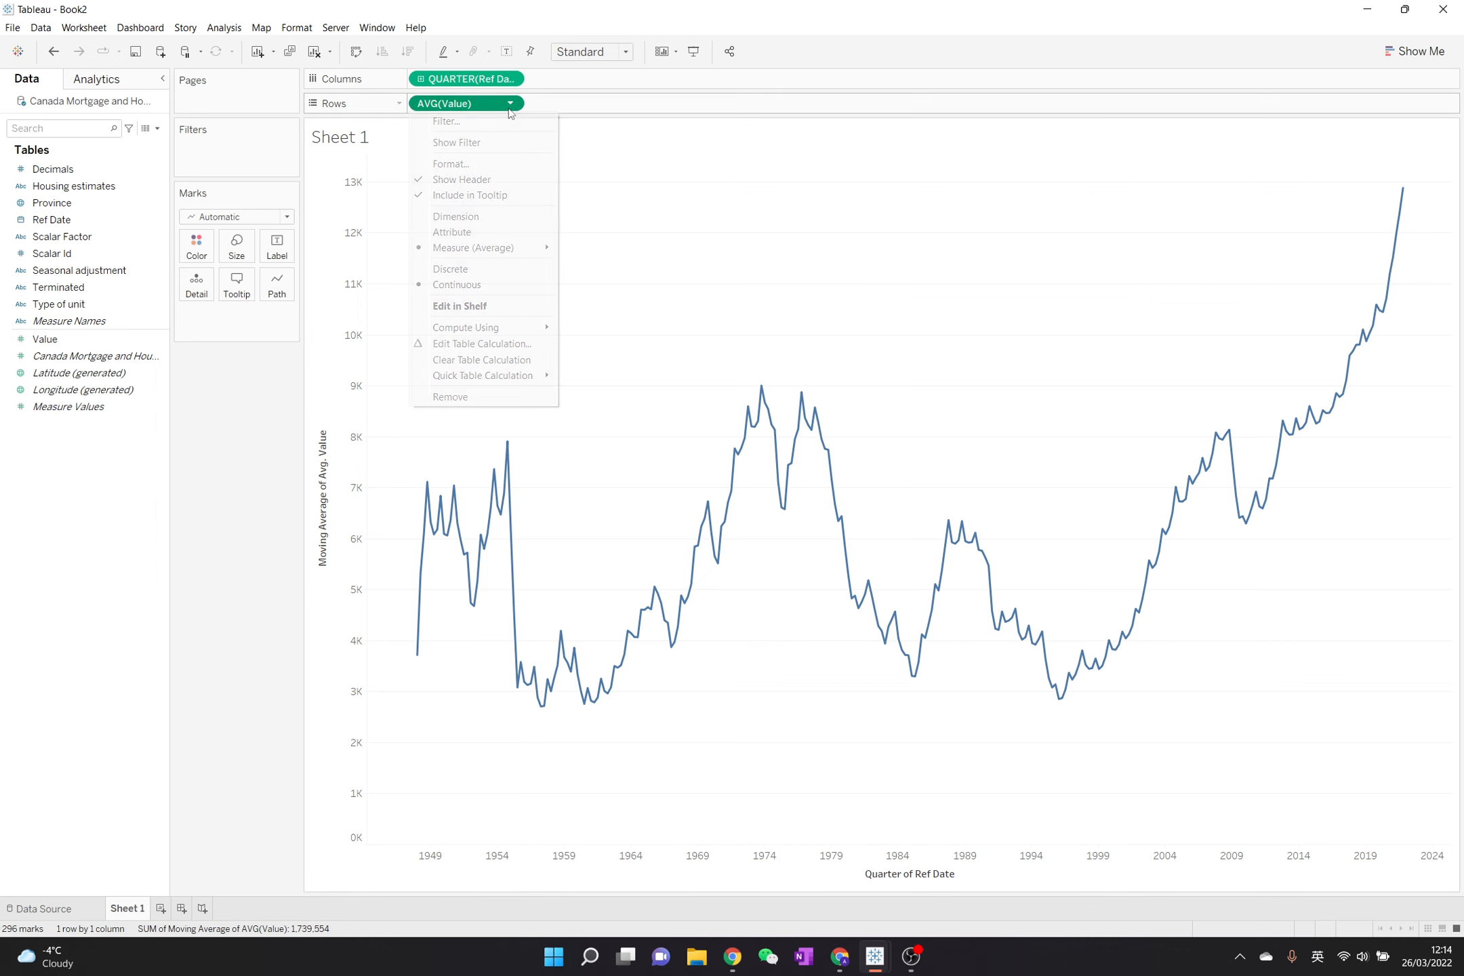
{"action": "left_click", "coordinate": [540, 347]}
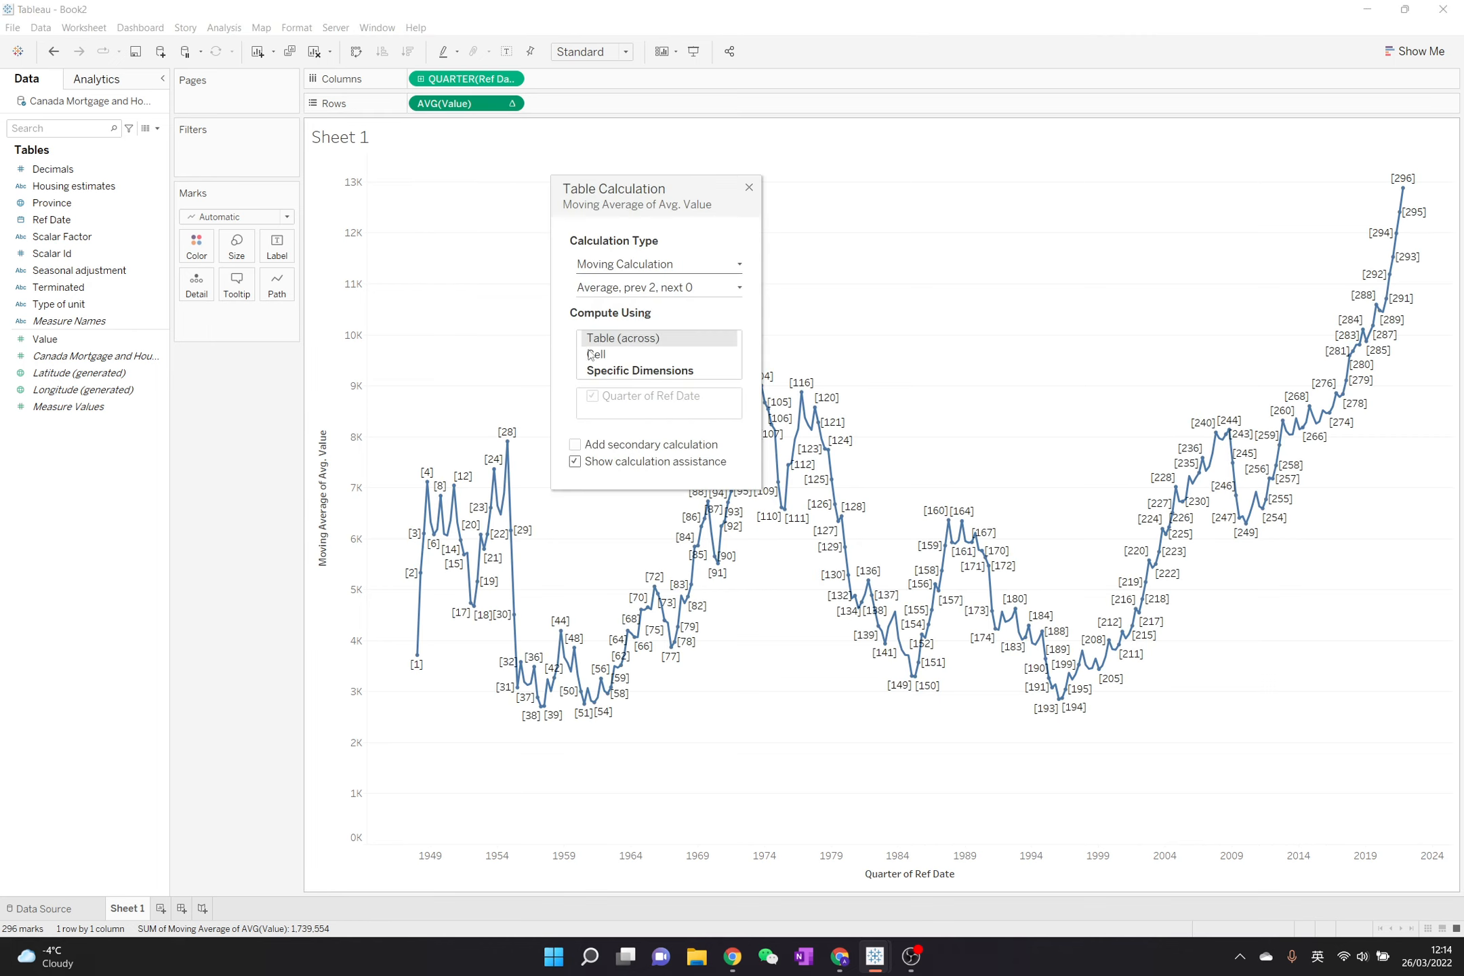
{"action": "left_click", "coordinate": [641, 270]}
{"action": "left_click", "coordinate": [642, 271]}
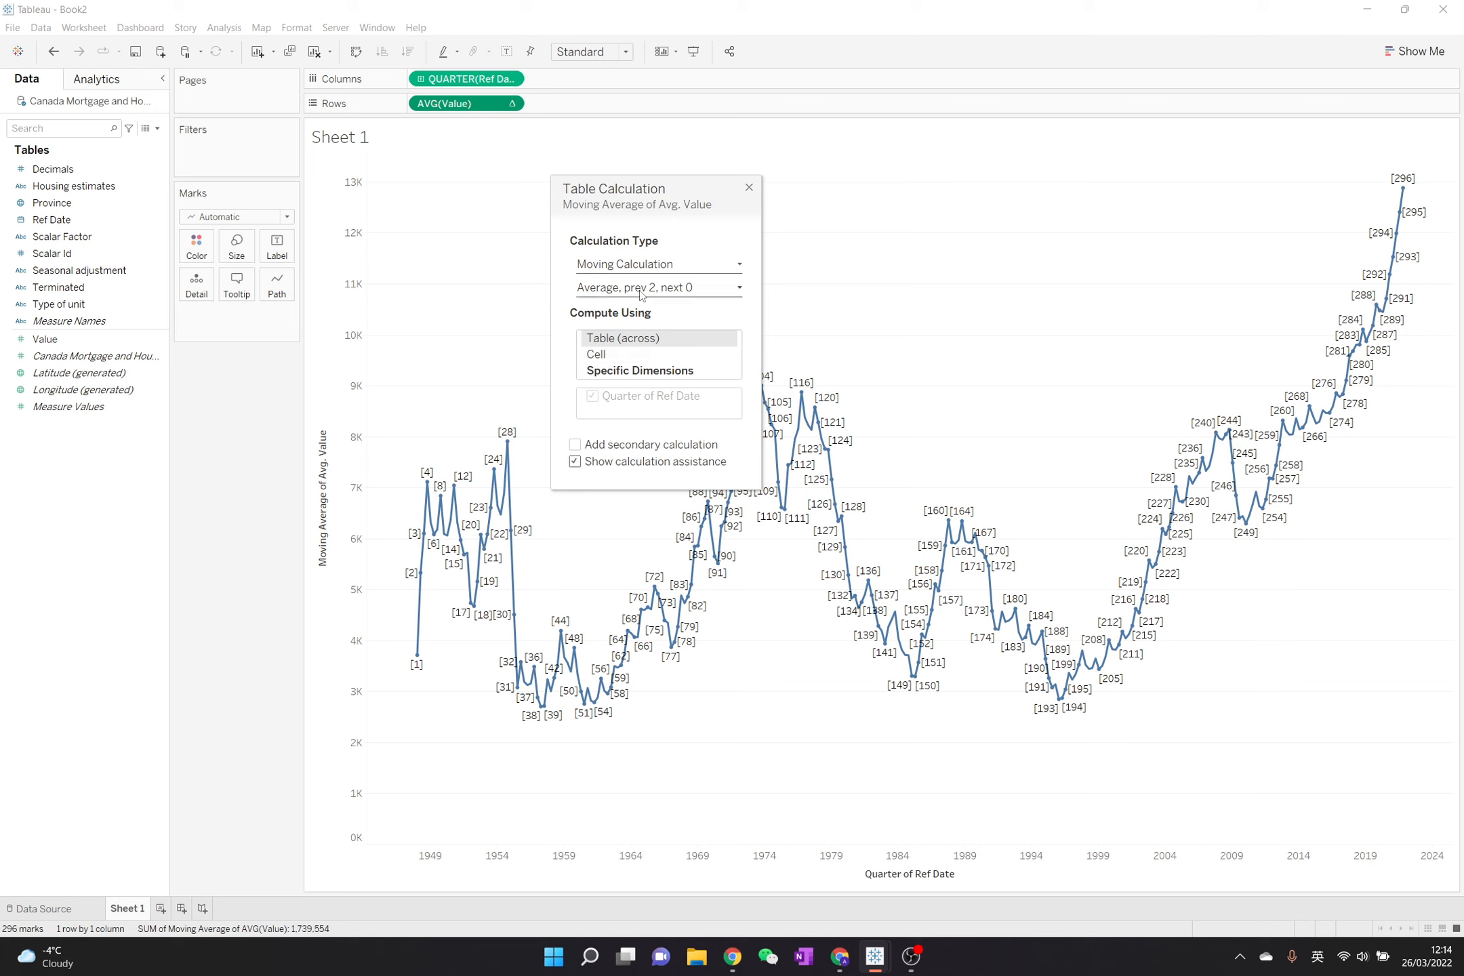
{"action": "left_click", "coordinate": [641, 291]}
{"action": "left_click", "coordinate": [703, 356]}
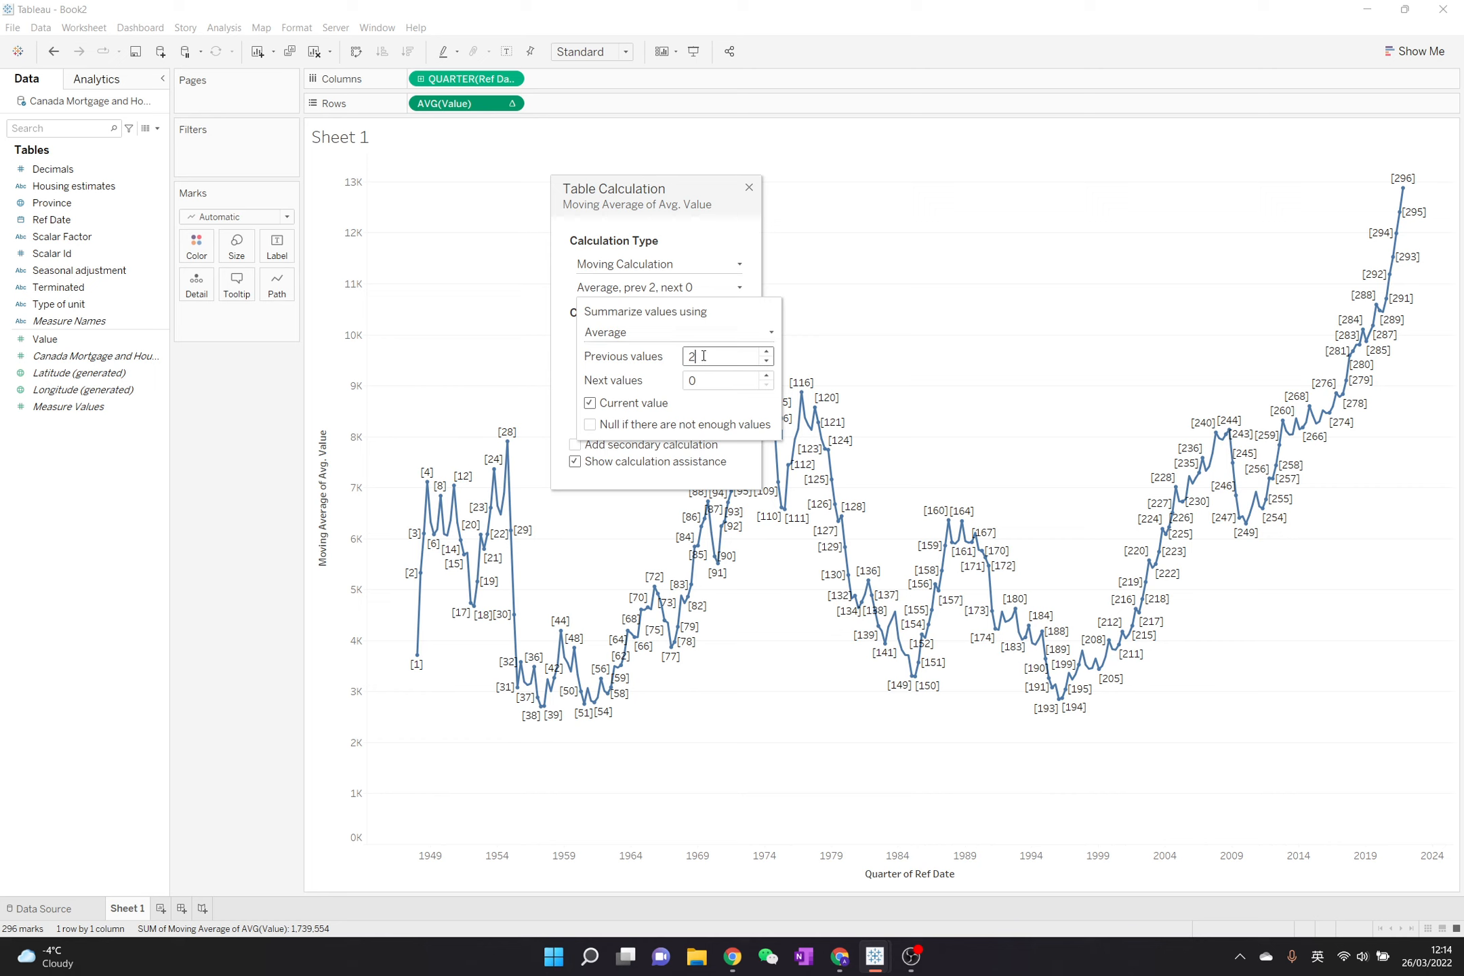
{"action": "left_click", "coordinate": [699, 381]}
{"action": "type", "text": "1"}
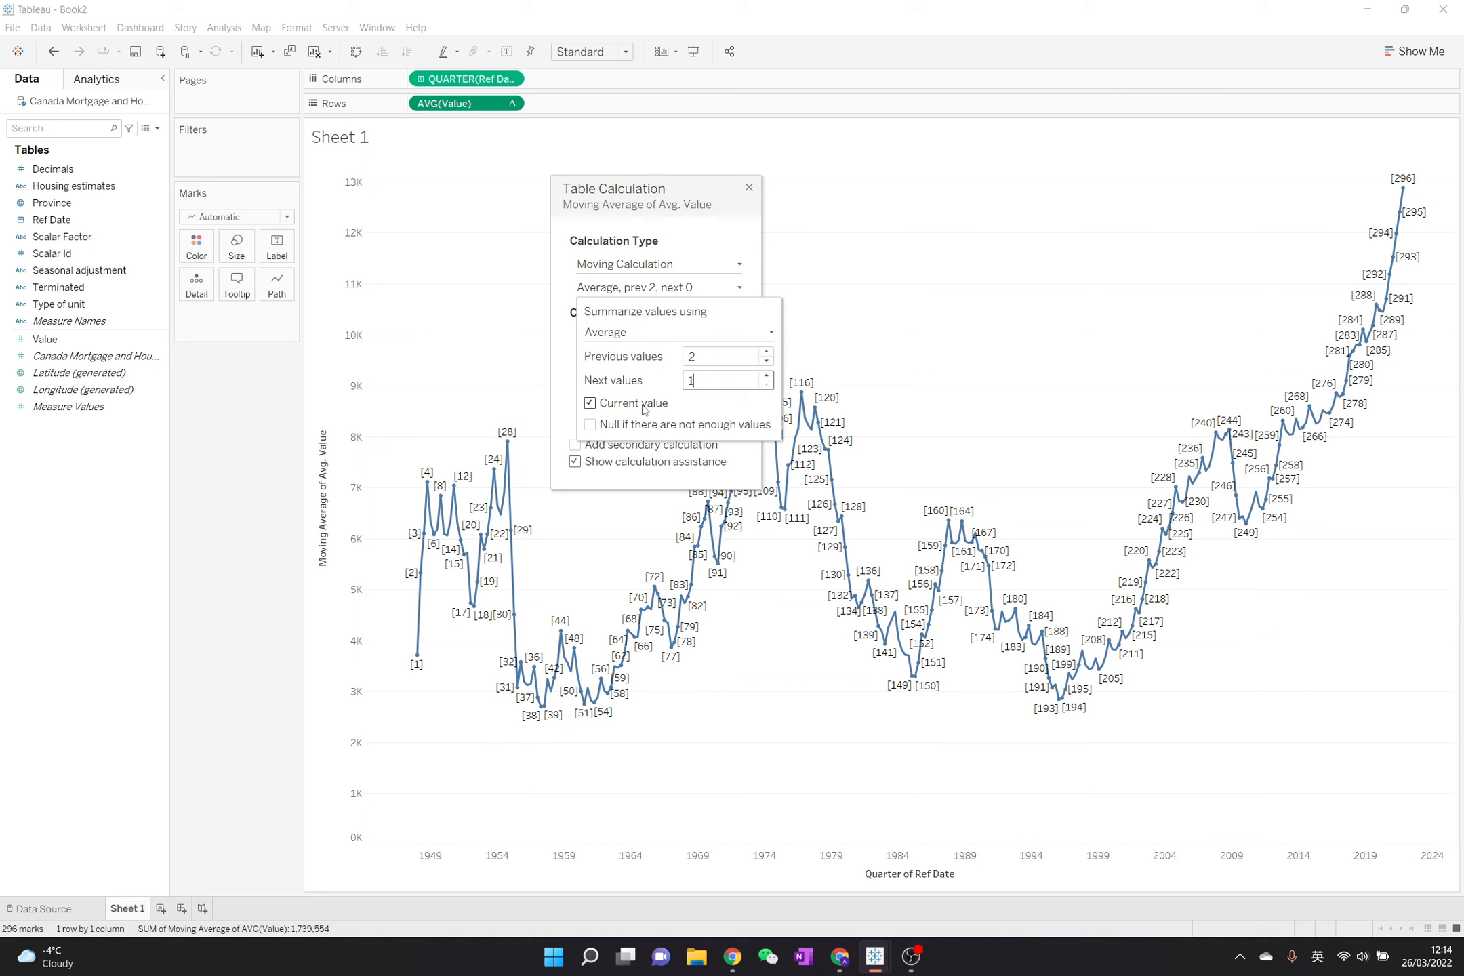
{"action": "key", "text": "Return"}
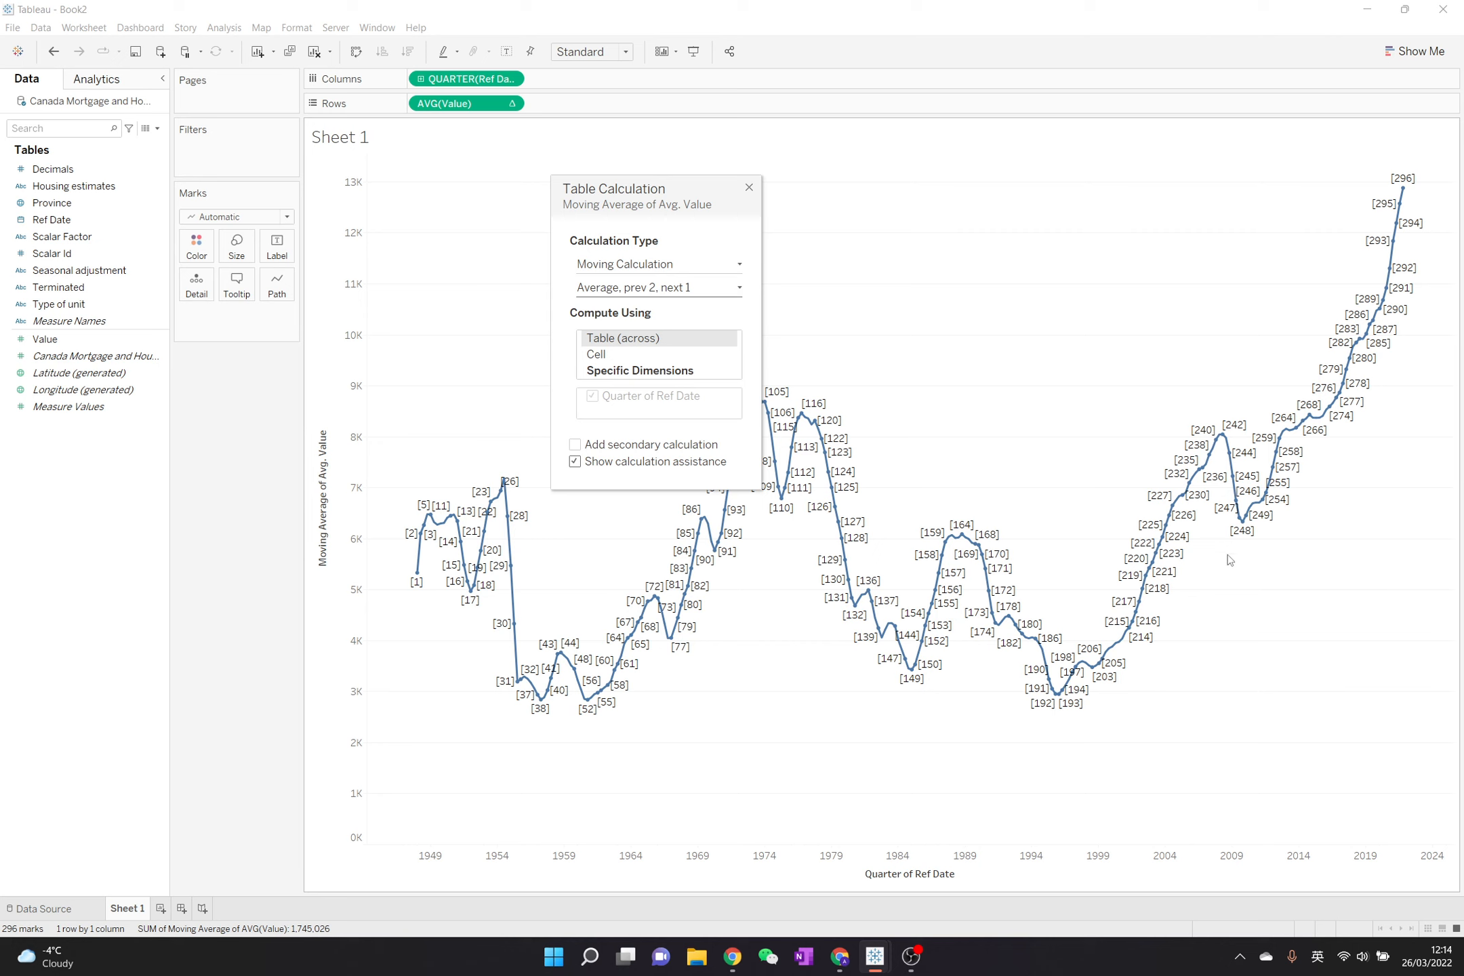
{"action": "left_click", "coordinate": [749, 188]}
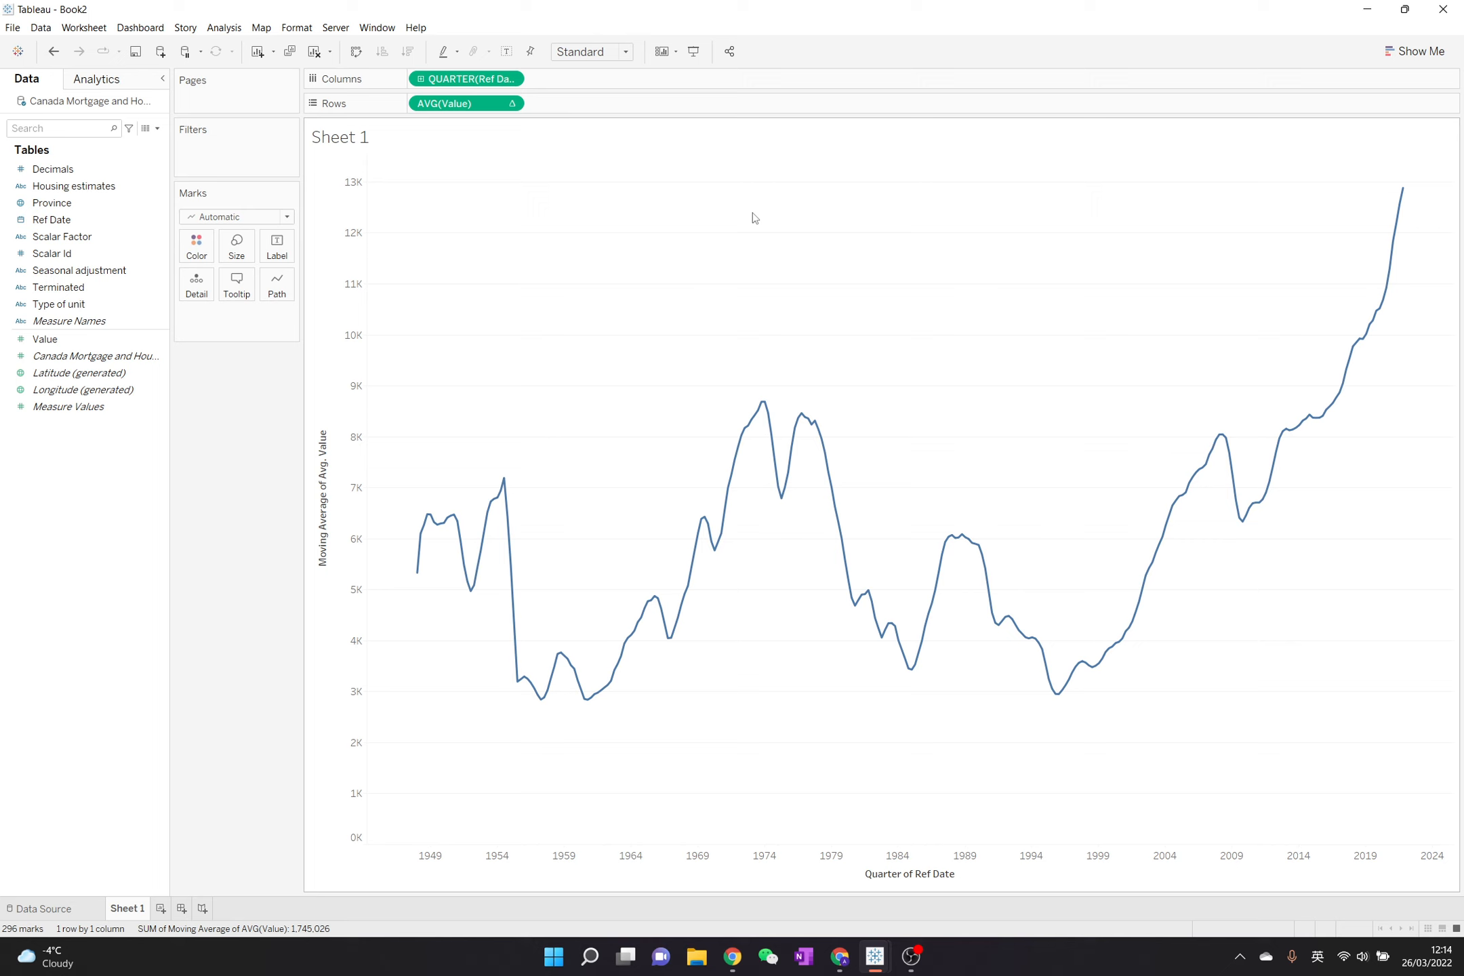
- Set Ref Date to continuous Year and clear the table calculation from the average Value
{"action": "left_click", "coordinate": [510, 79]}
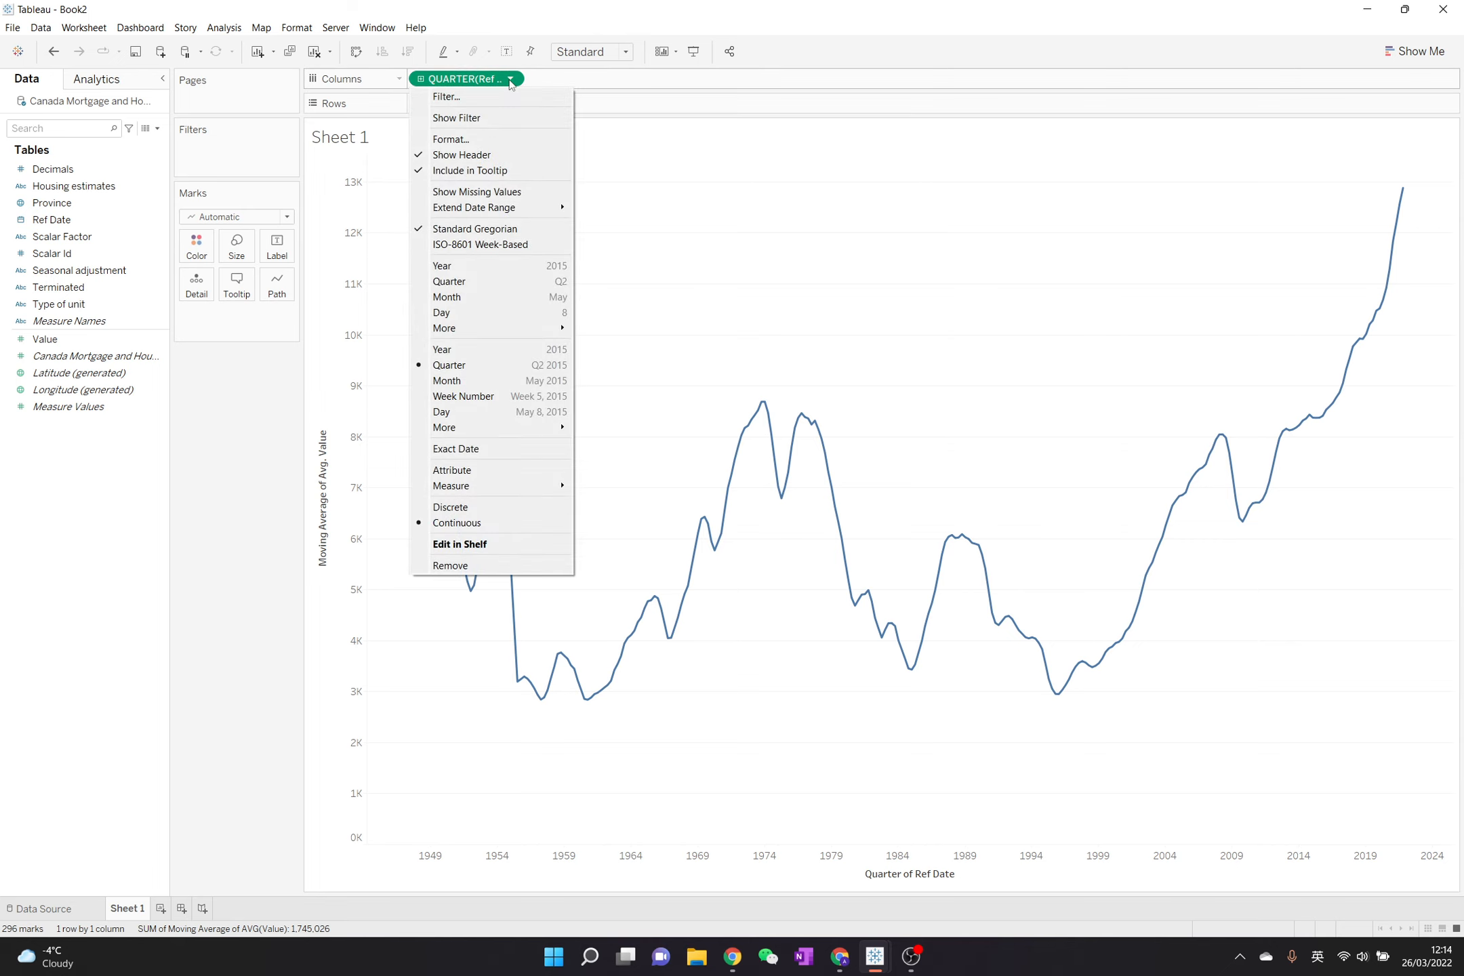
{"action": "left_click", "coordinate": [443, 350]}
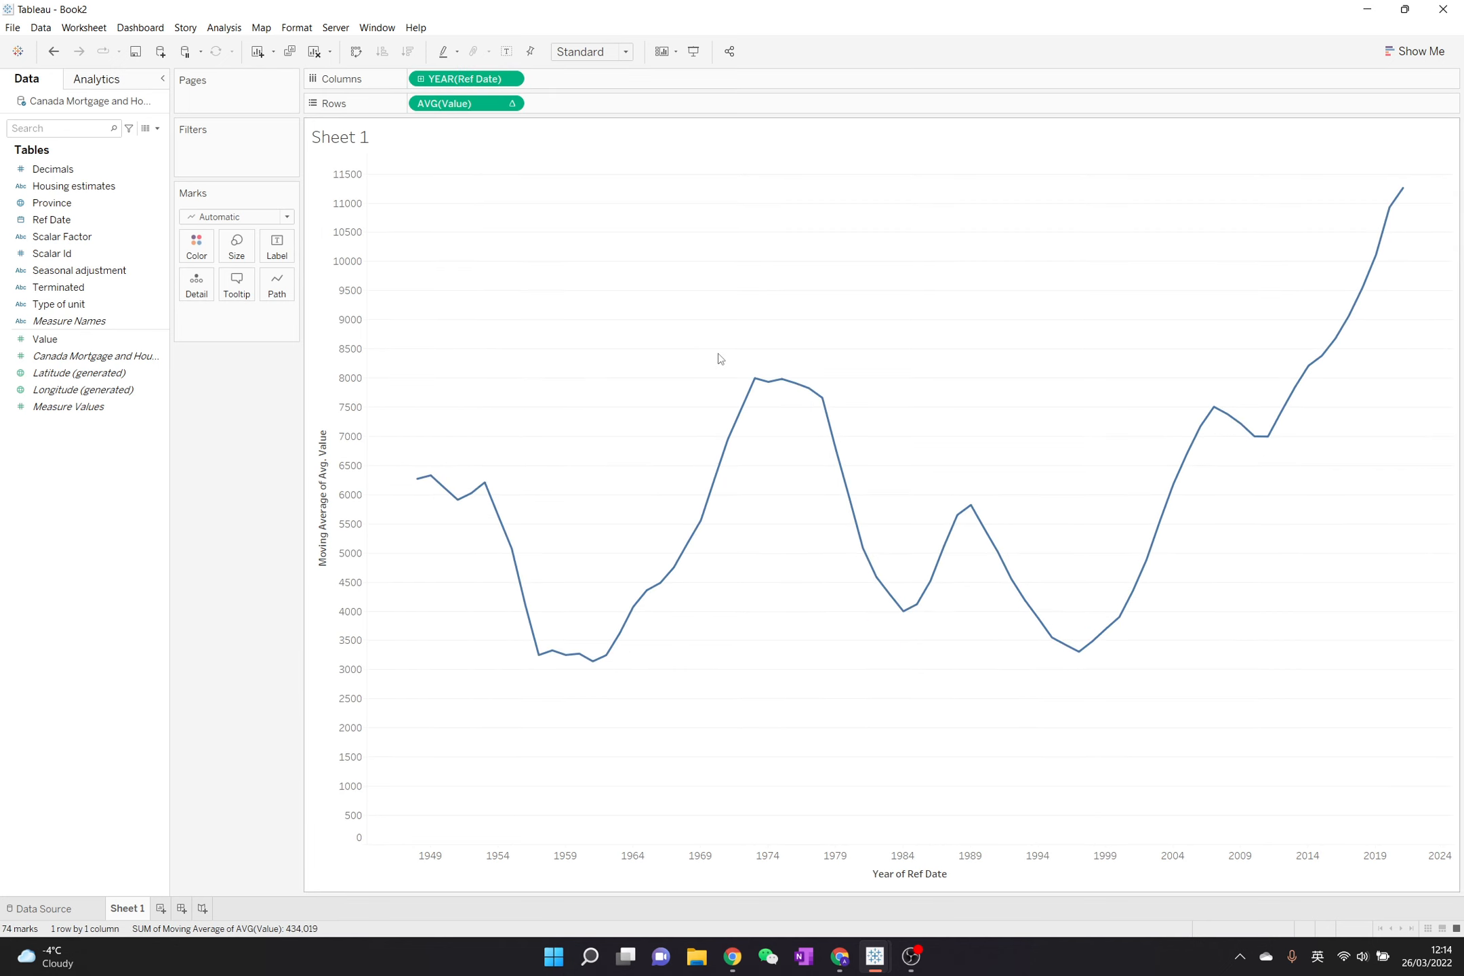
{"action": "left_click", "coordinate": [512, 106]}
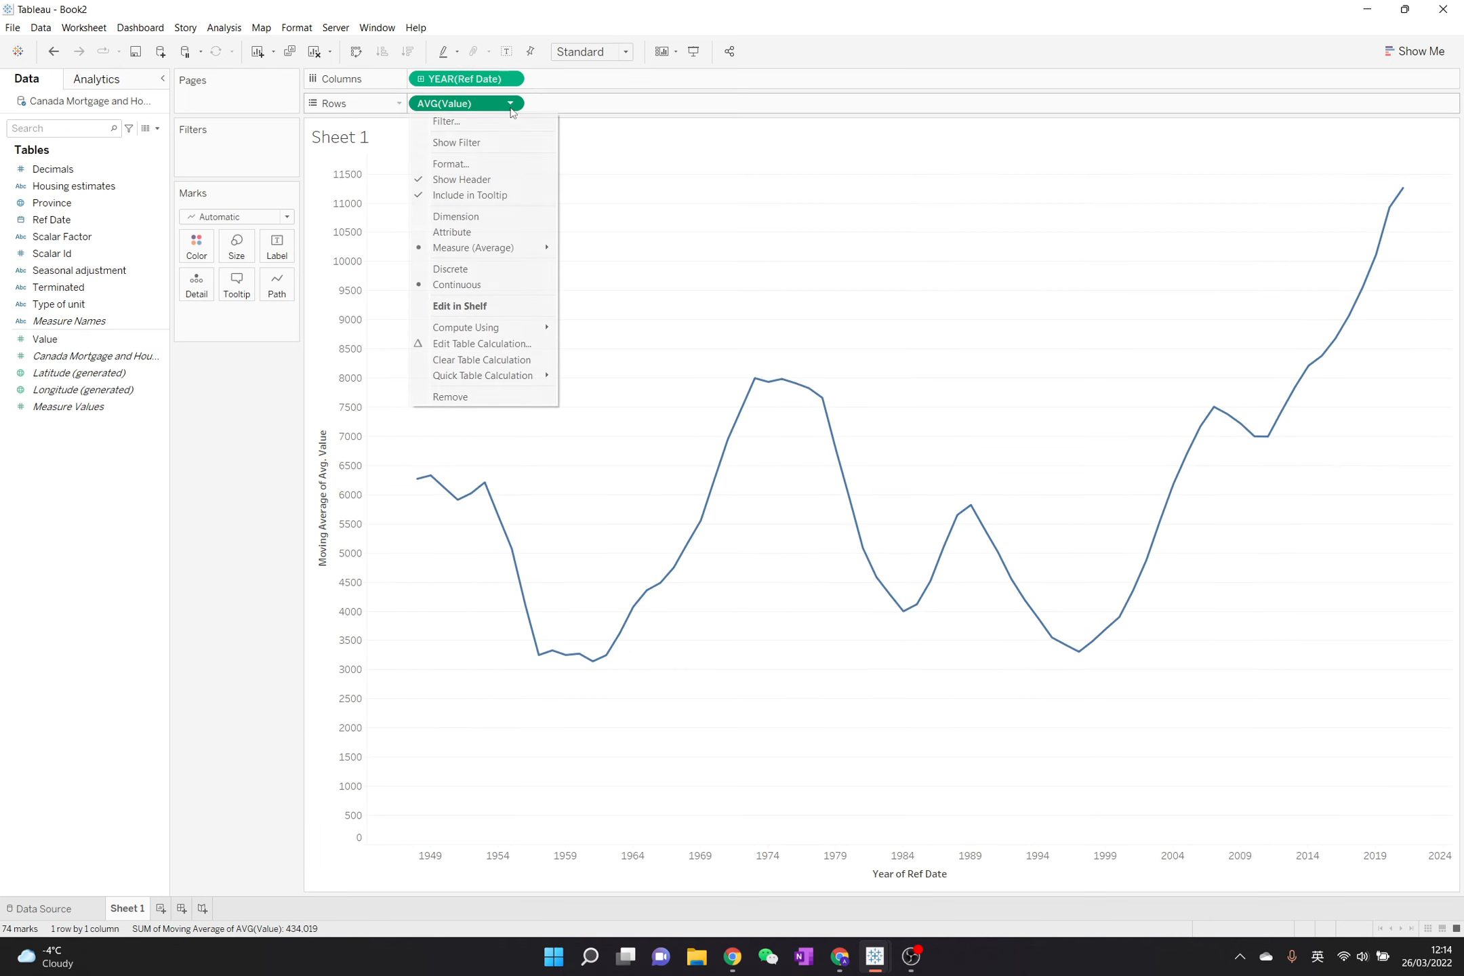
{"action": "left_click", "coordinate": [517, 360]}
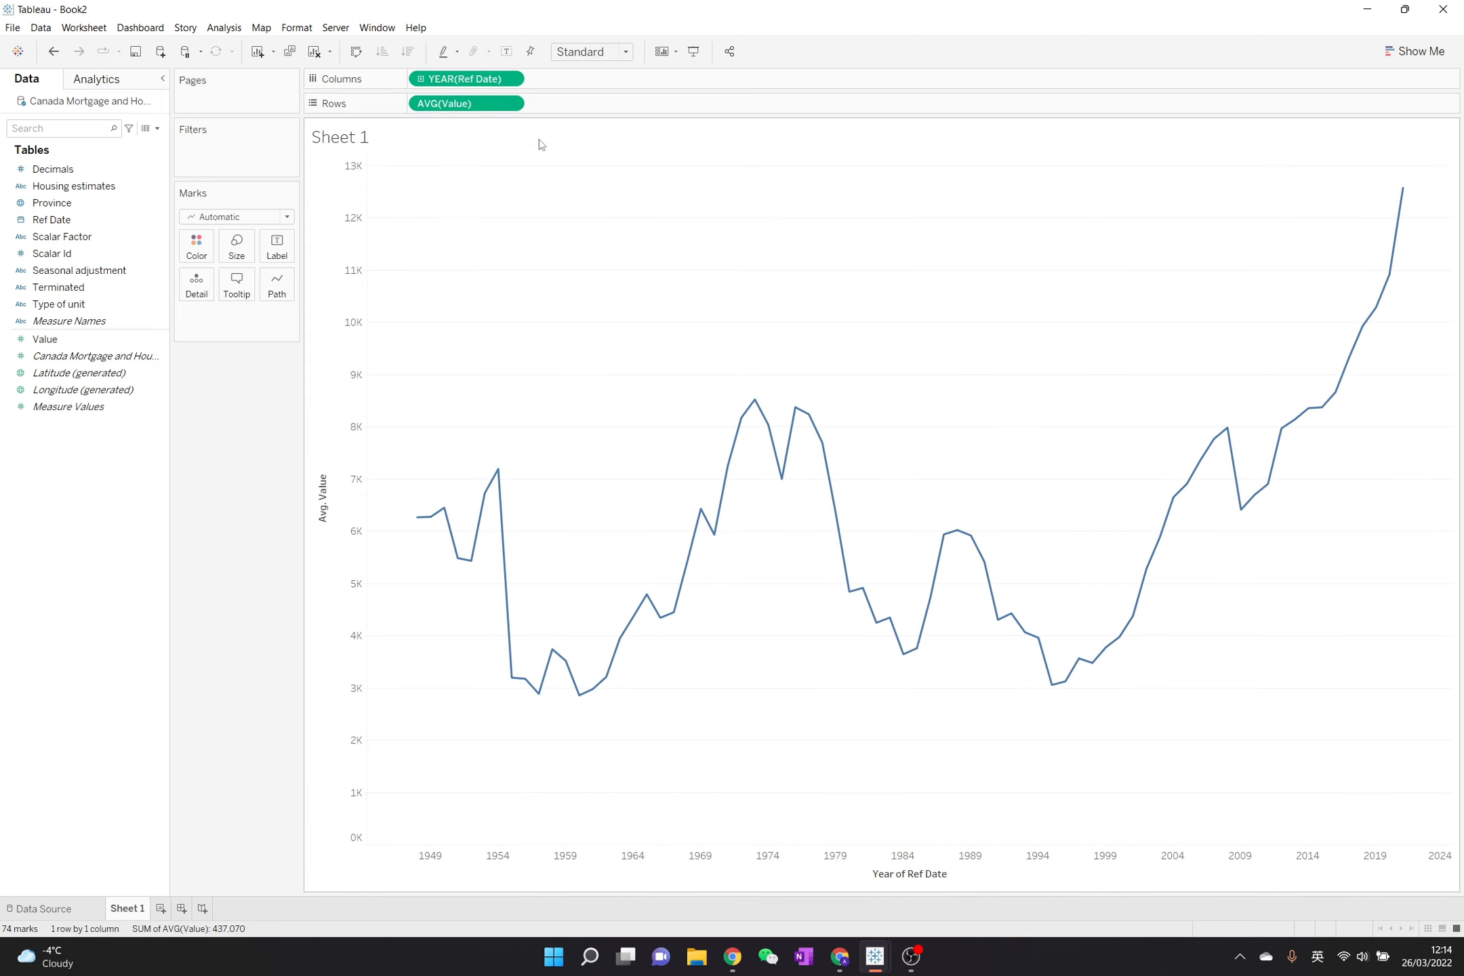
- Change the Ref Date level on the columns to continuous Quarter
{"action": "left_click", "coordinate": [510, 80]}
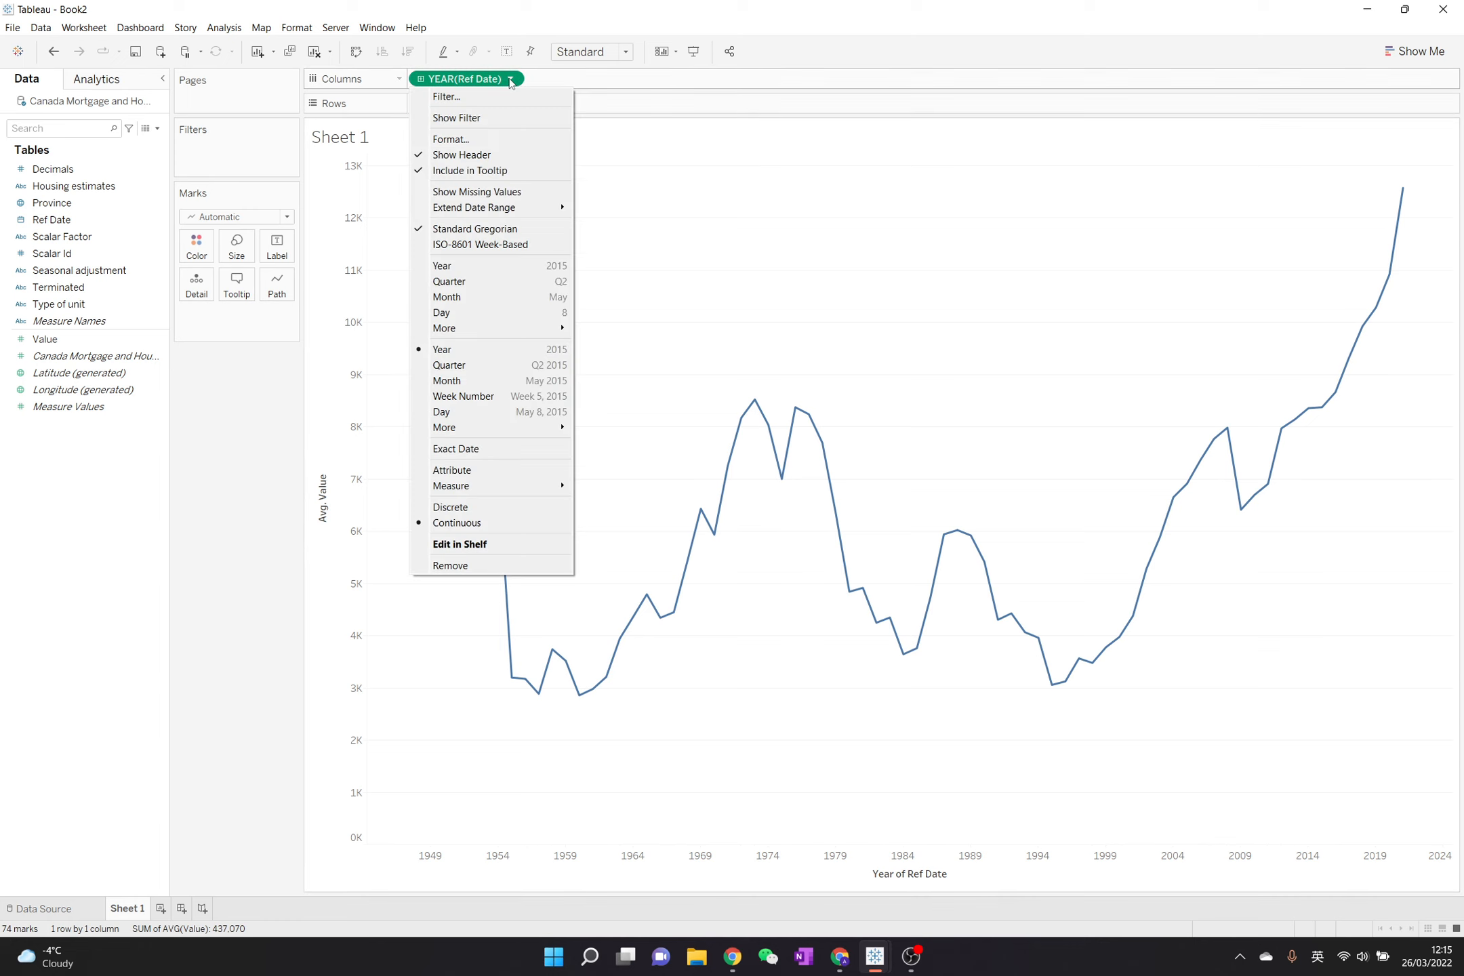
{"action": "left_click", "coordinate": [481, 368]}
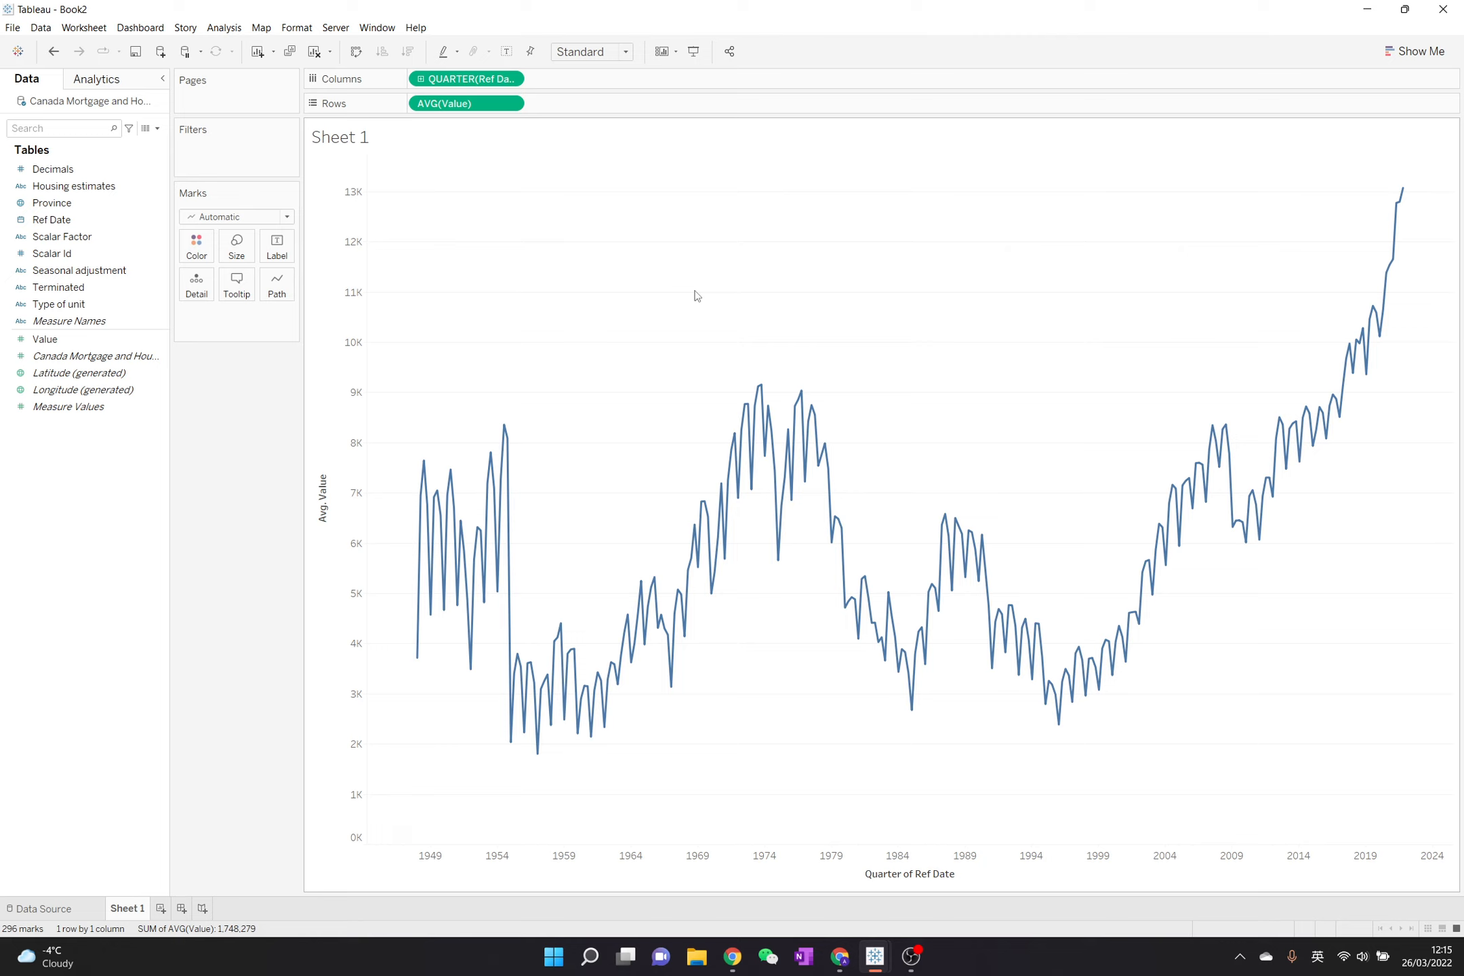
- Try a Moving Average quick table calculation on the quarterly average Value and undo it
{"action": "left_click", "coordinate": [512, 104]}
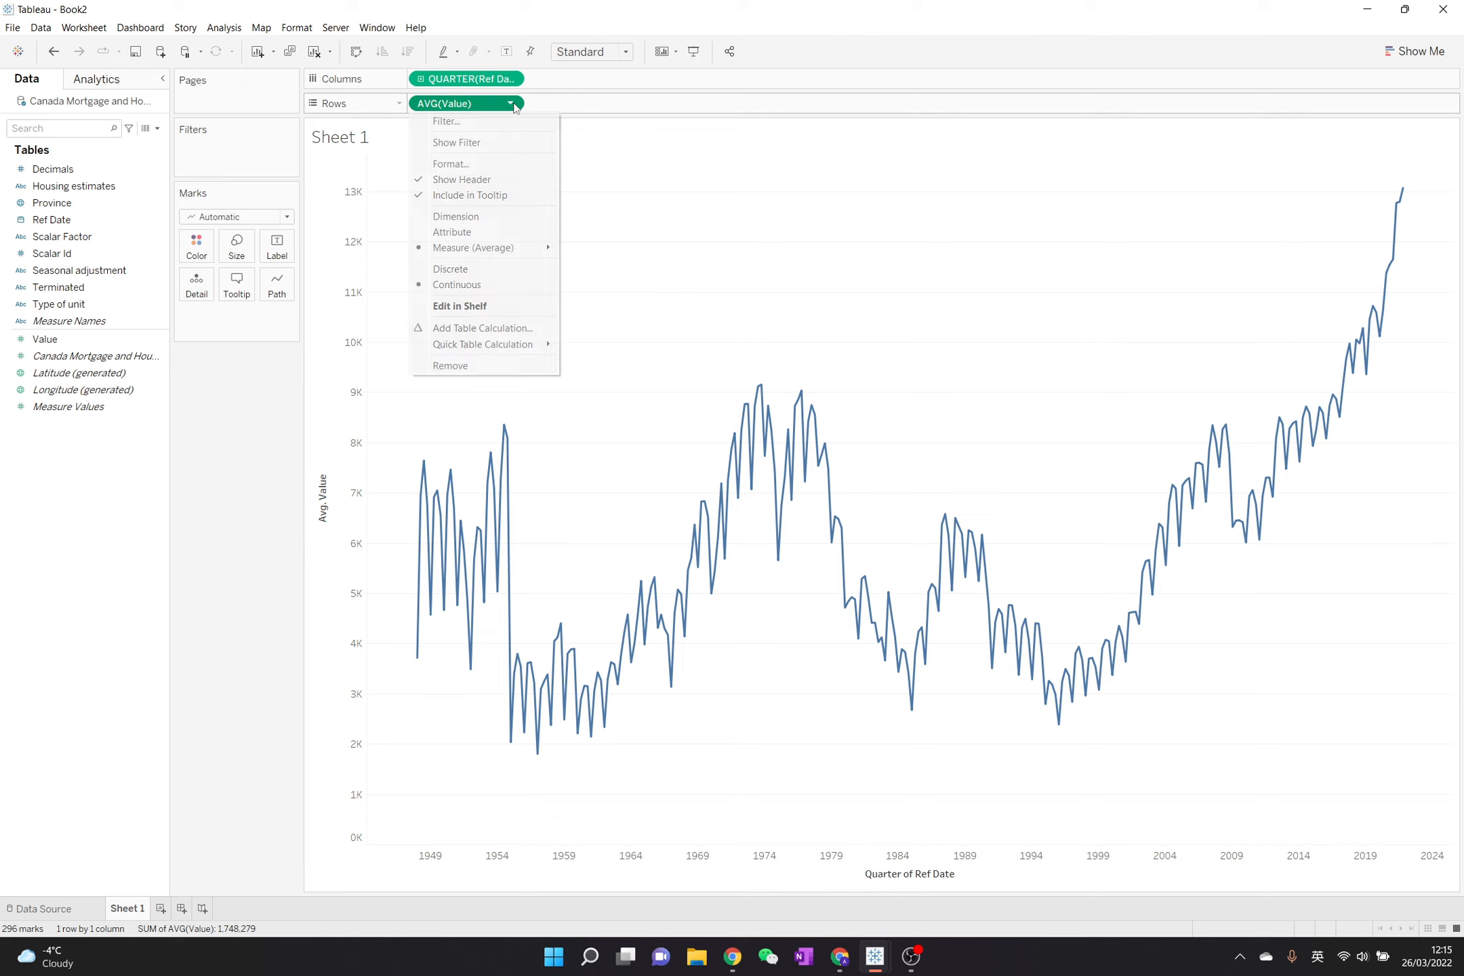
{"action": "mouse_move", "coordinate": [522, 343]}
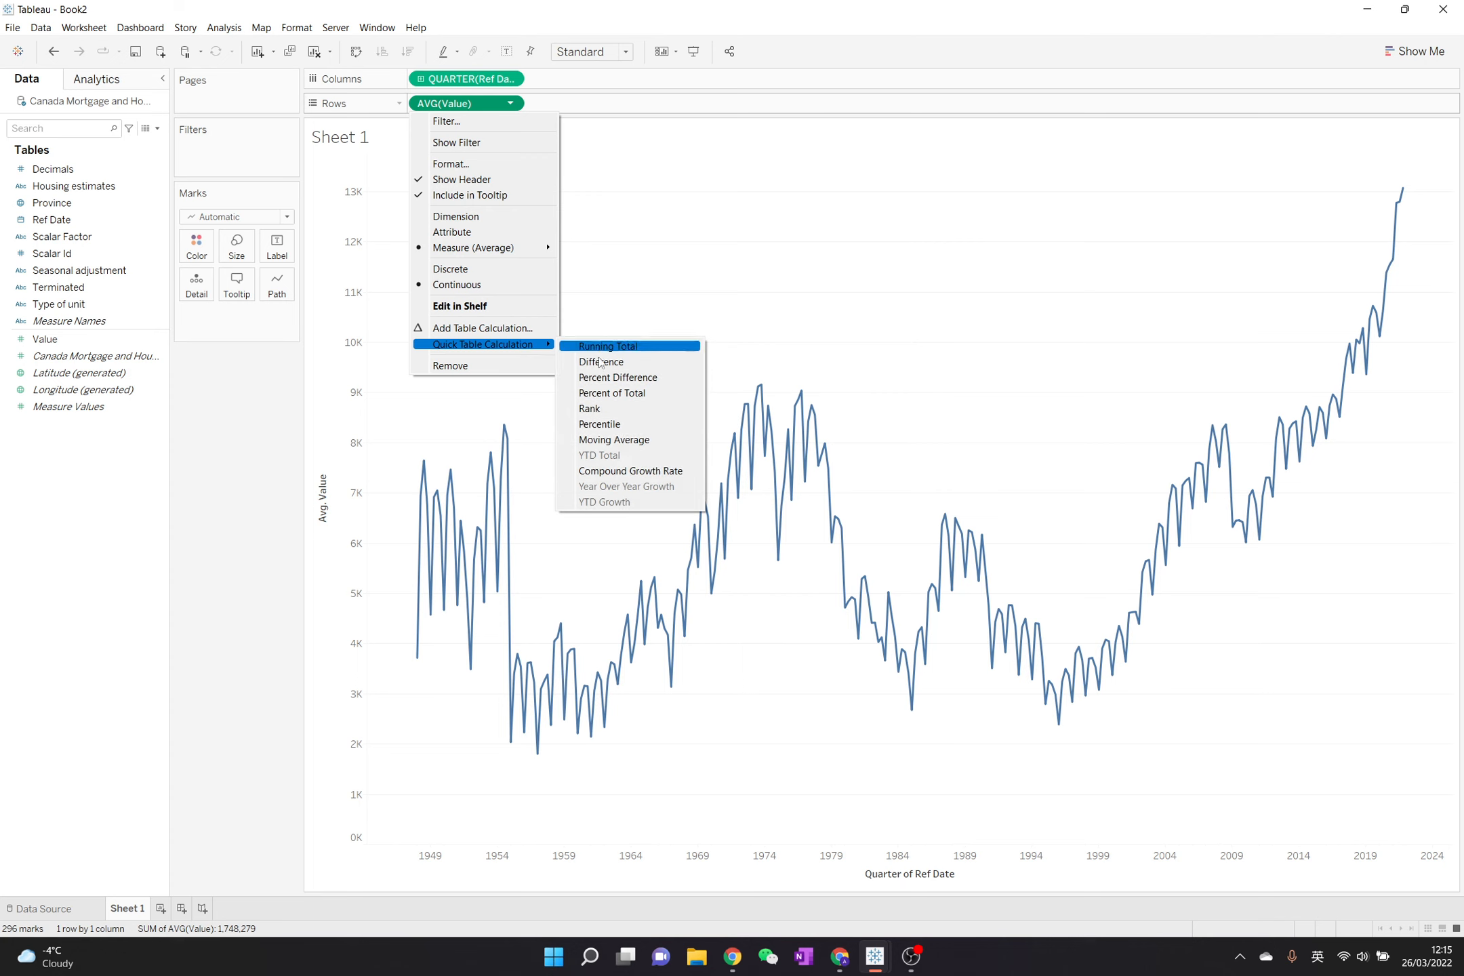
{"action": "left_click", "coordinate": [668, 440]}
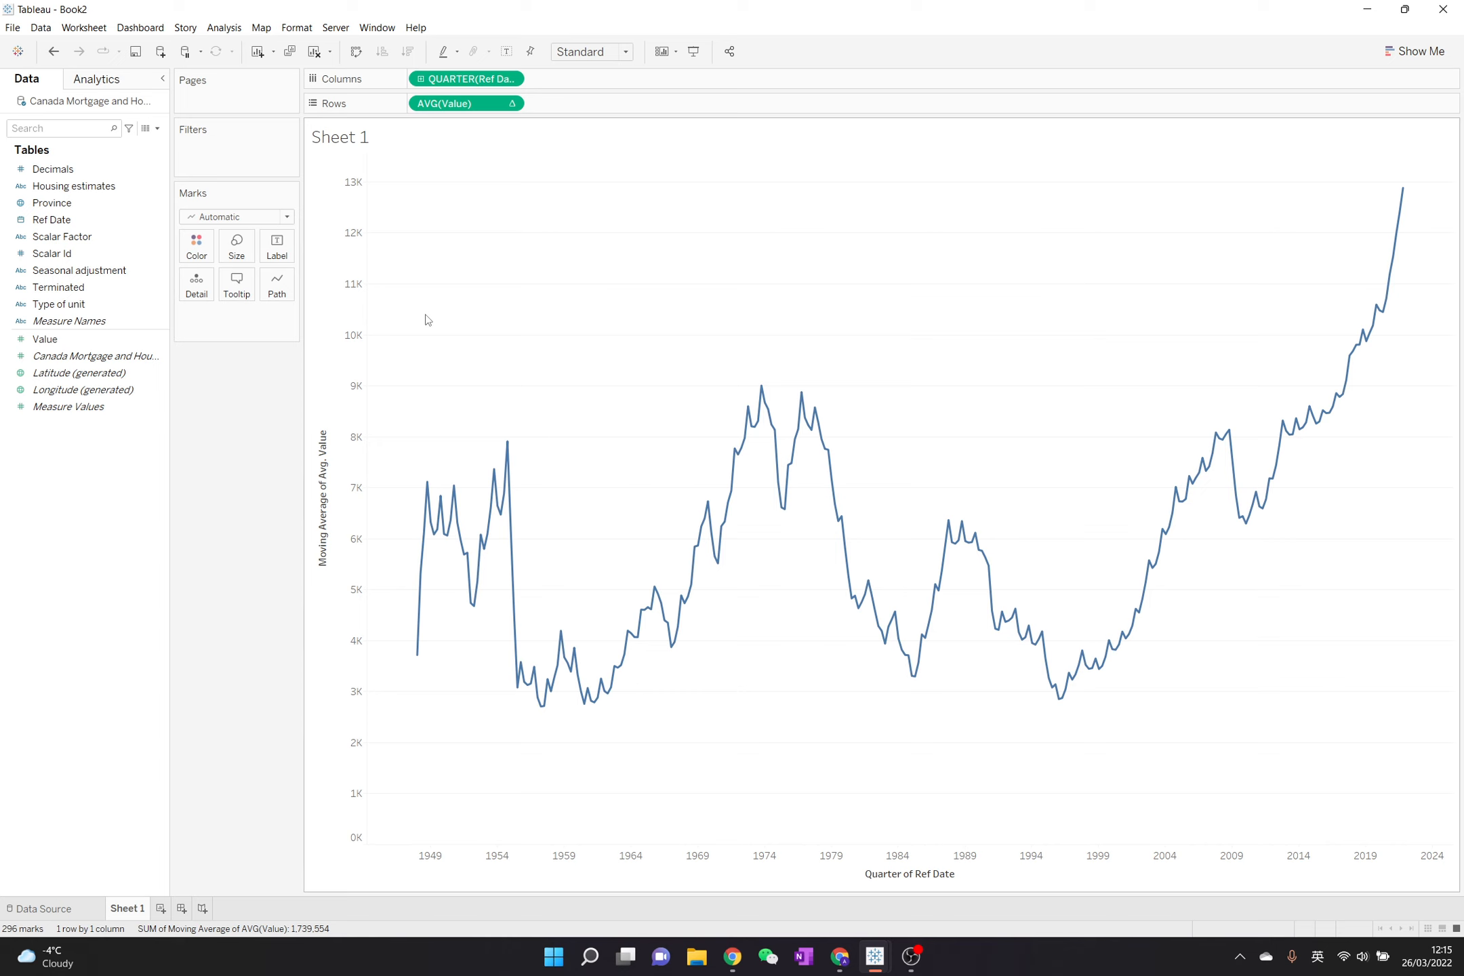
{"action": "left_click", "coordinate": [53, 54]}
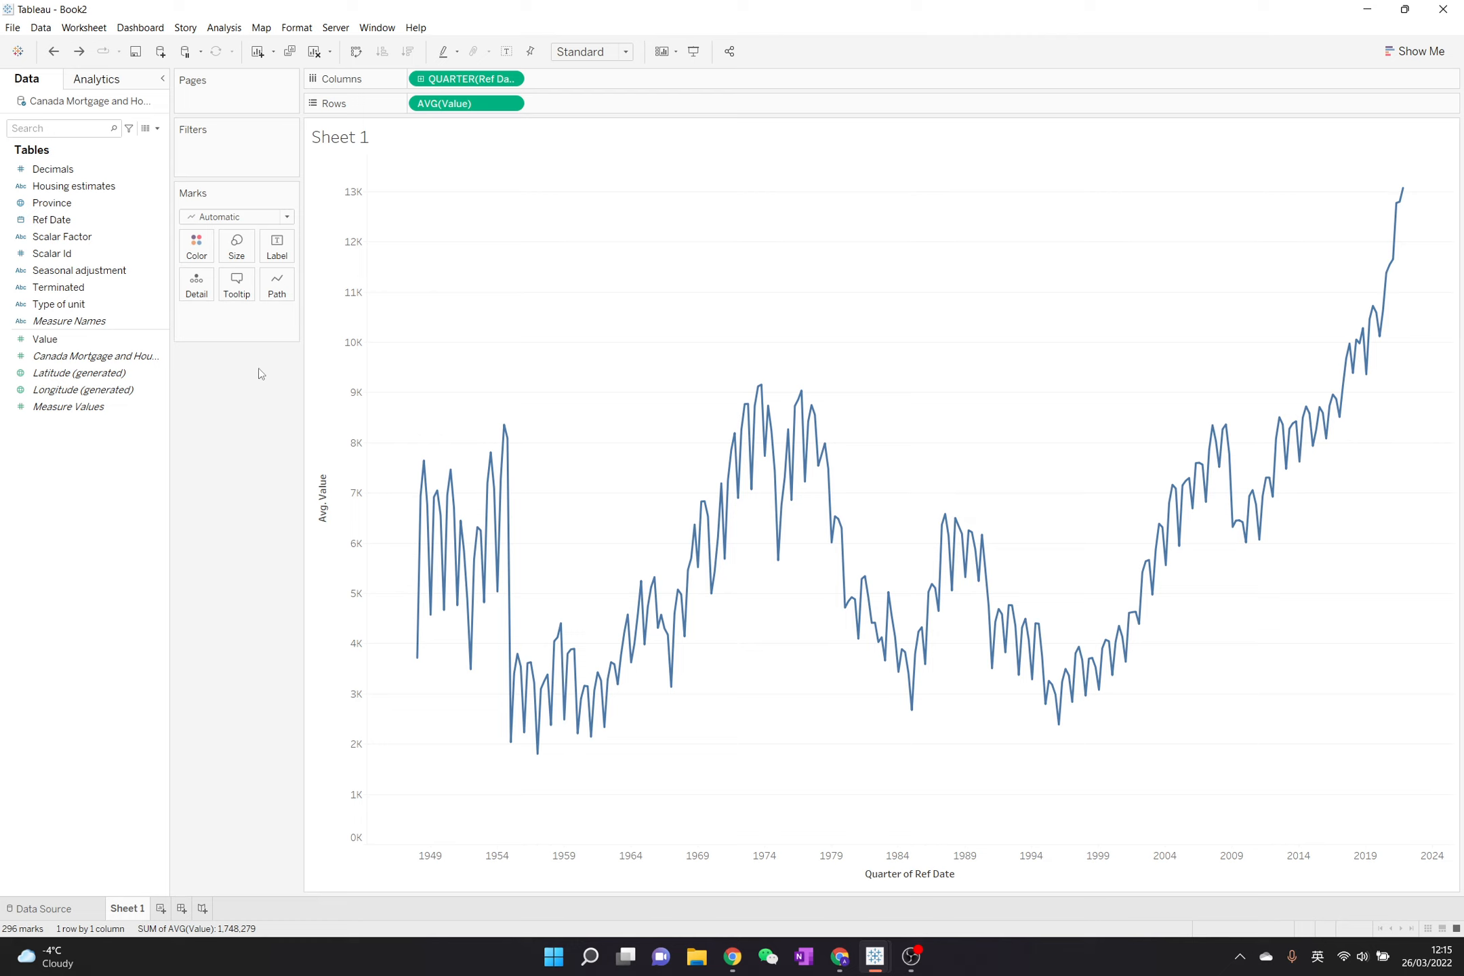
- Add a linear trend line to the quarterly average Value chart
{"action": "left_click", "coordinate": [97, 79]}
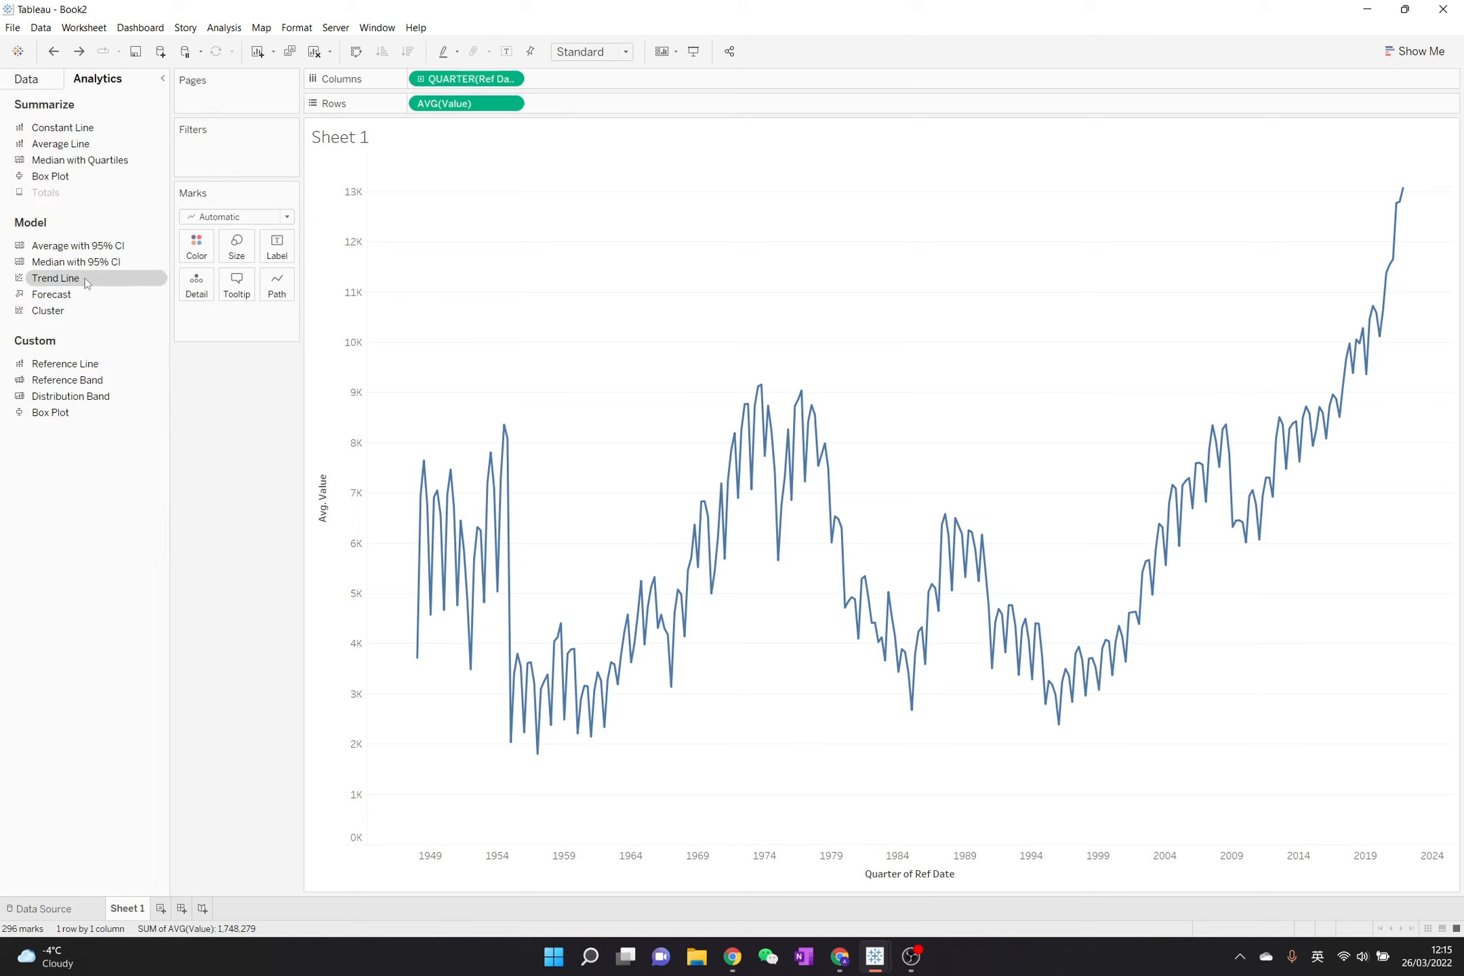
{"action": "left_click_drag", "start_coordinate": [95, 278], "coordinate": [437, 192]}
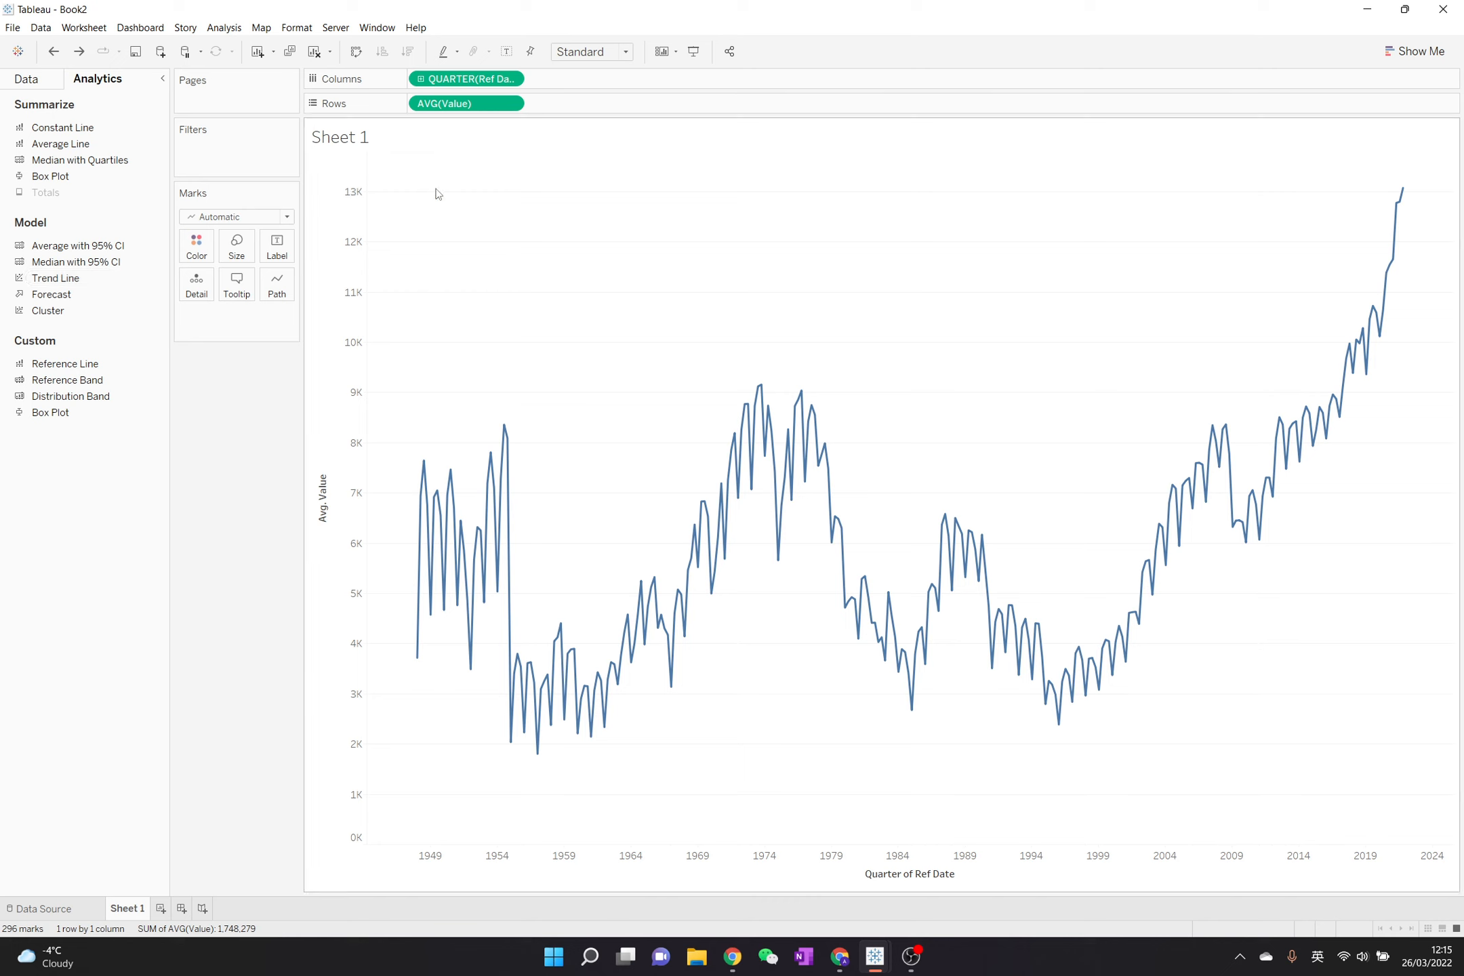
{"action": "mouse_move", "coordinate": [1050, 523]}
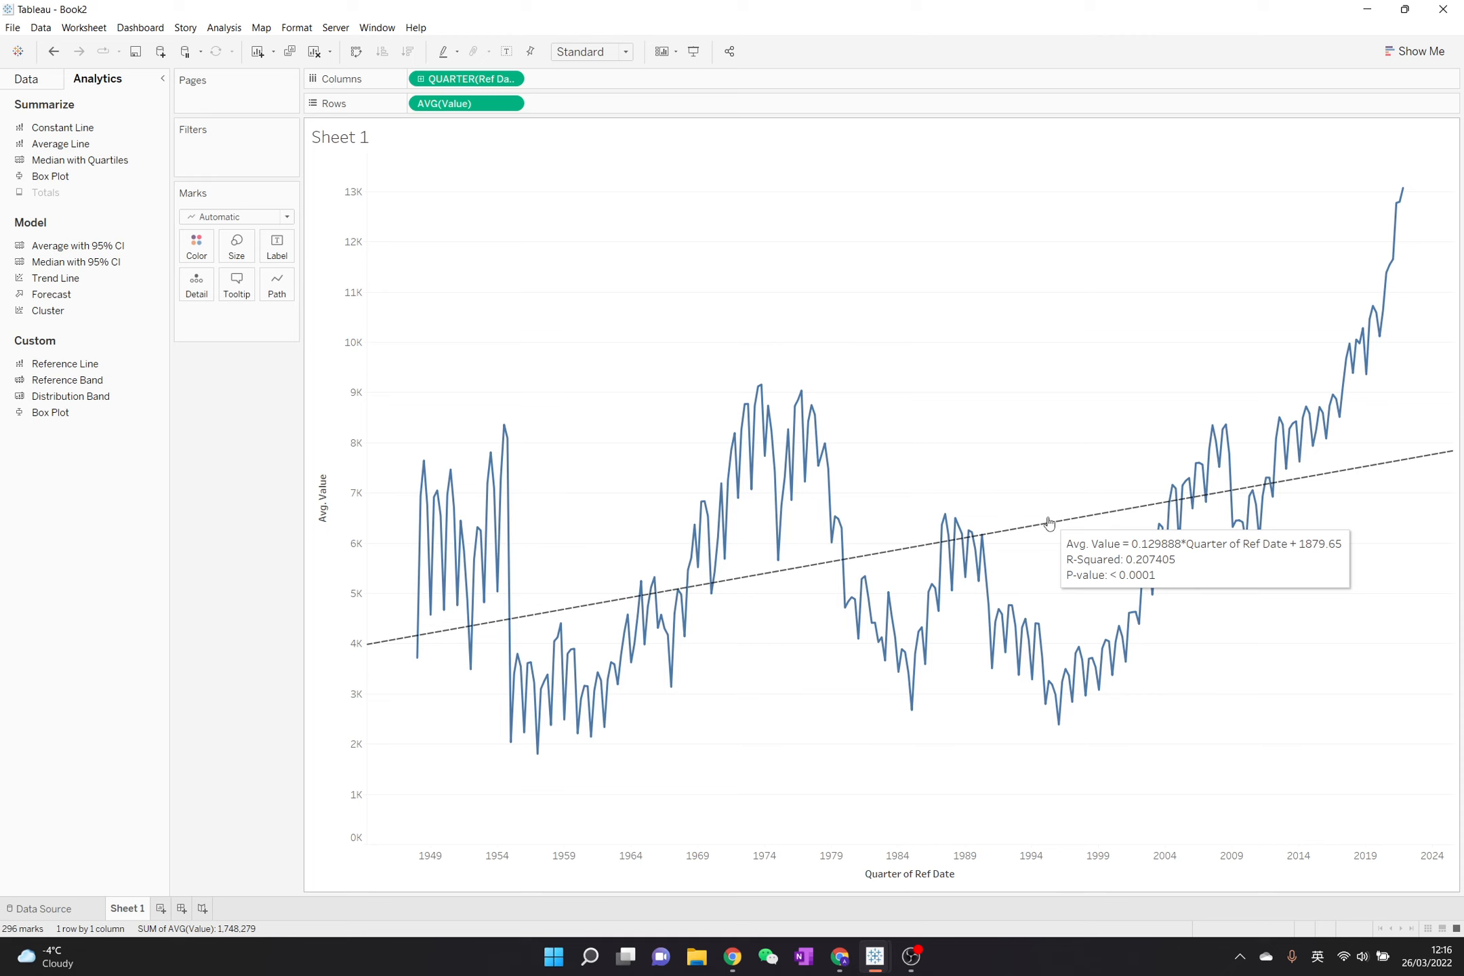
- Change the trend line's model type to Exponential
{"action": "right_click", "coordinate": [1057, 525]}
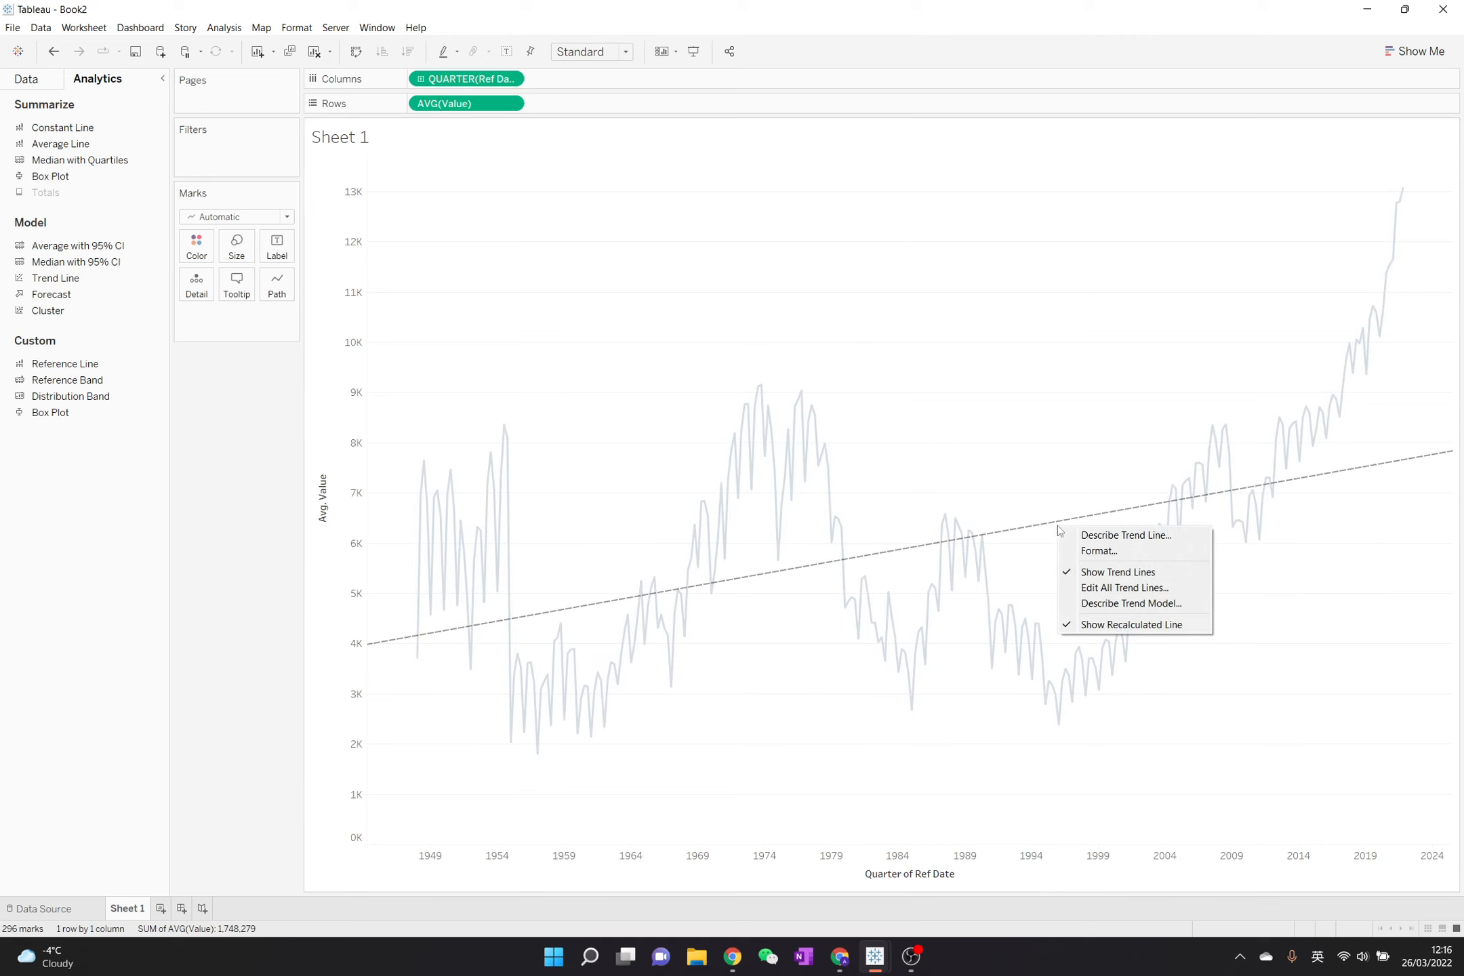
{"action": "left_click", "coordinate": [1148, 588]}
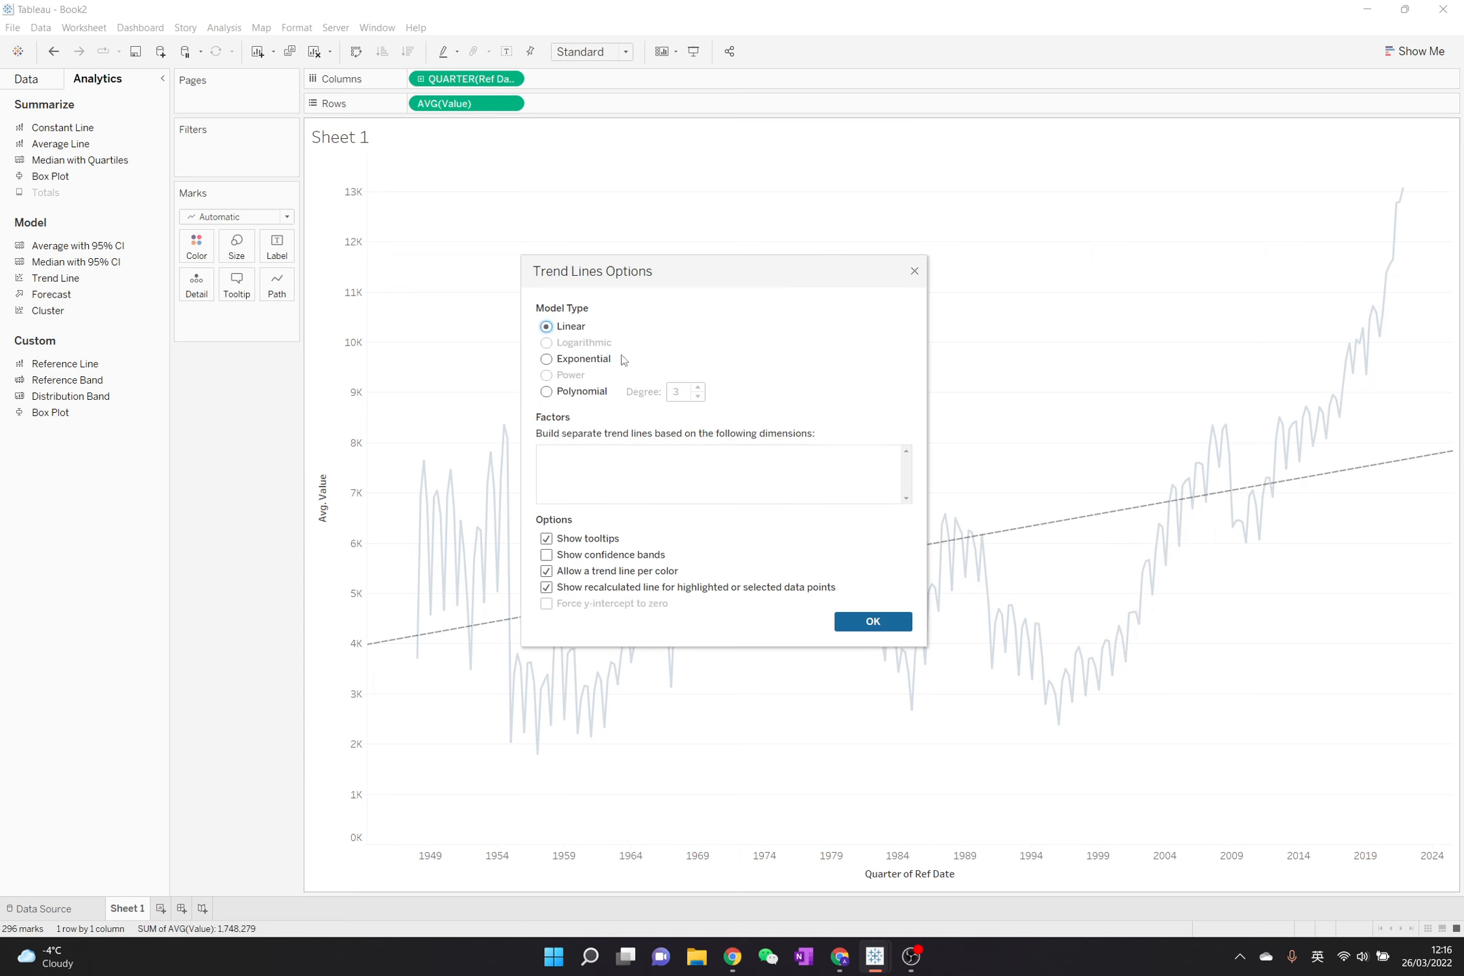
{"action": "left_click", "coordinate": [602, 362]}
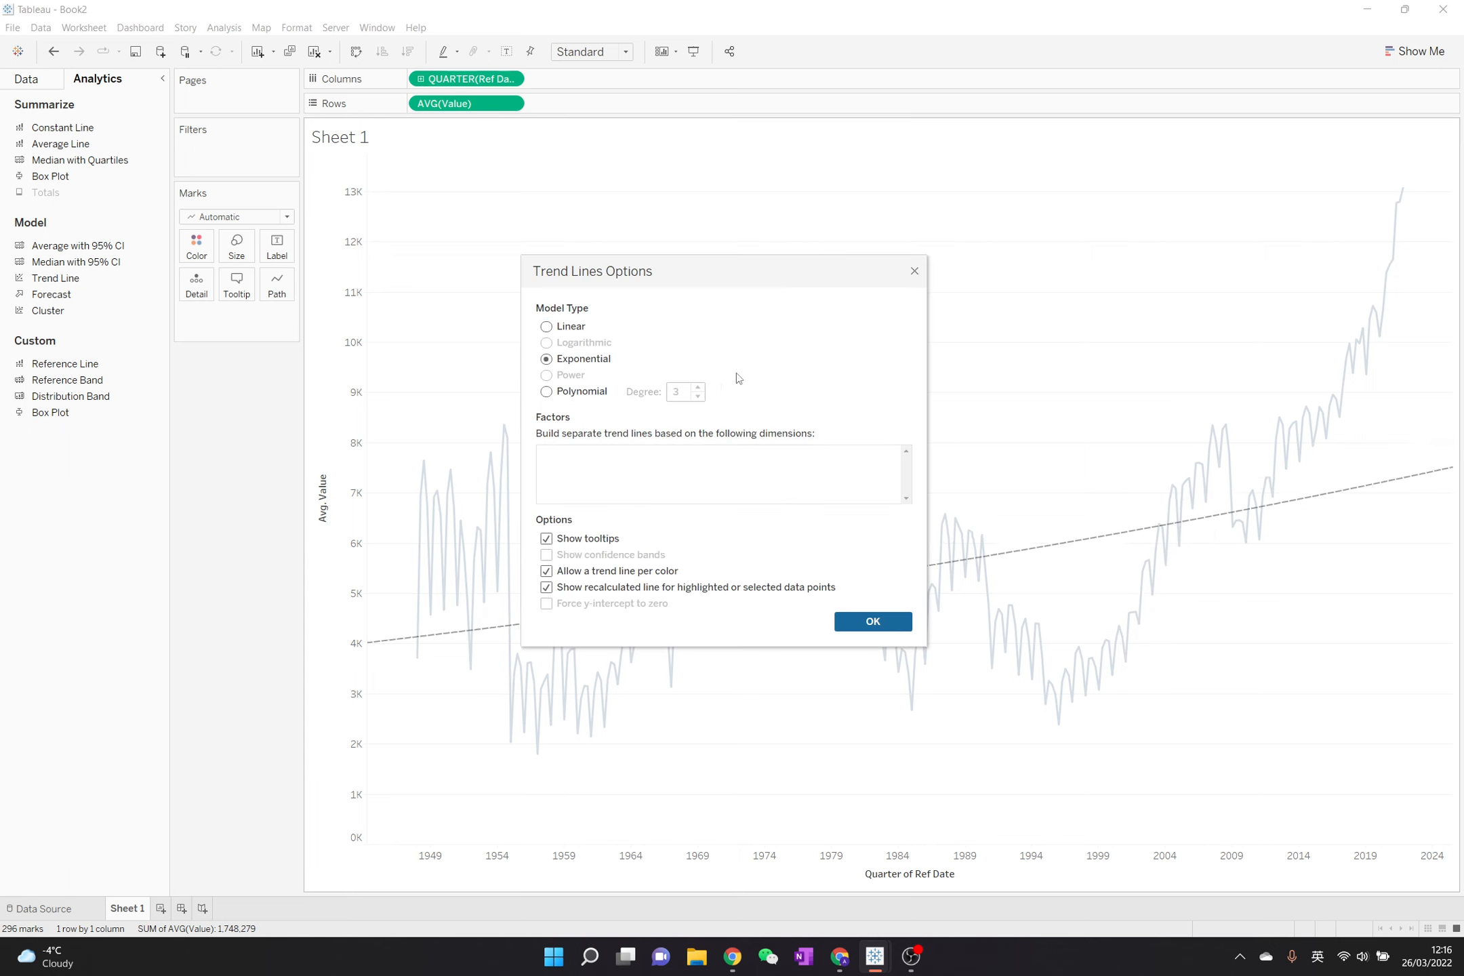
{"action": "left_click", "coordinate": [873, 621]}
- Change the trend line's model type to Polynomial with degree 3 and view its equation and fit statistics
{"action": "mouse_move", "coordinate": [1079, 551]}
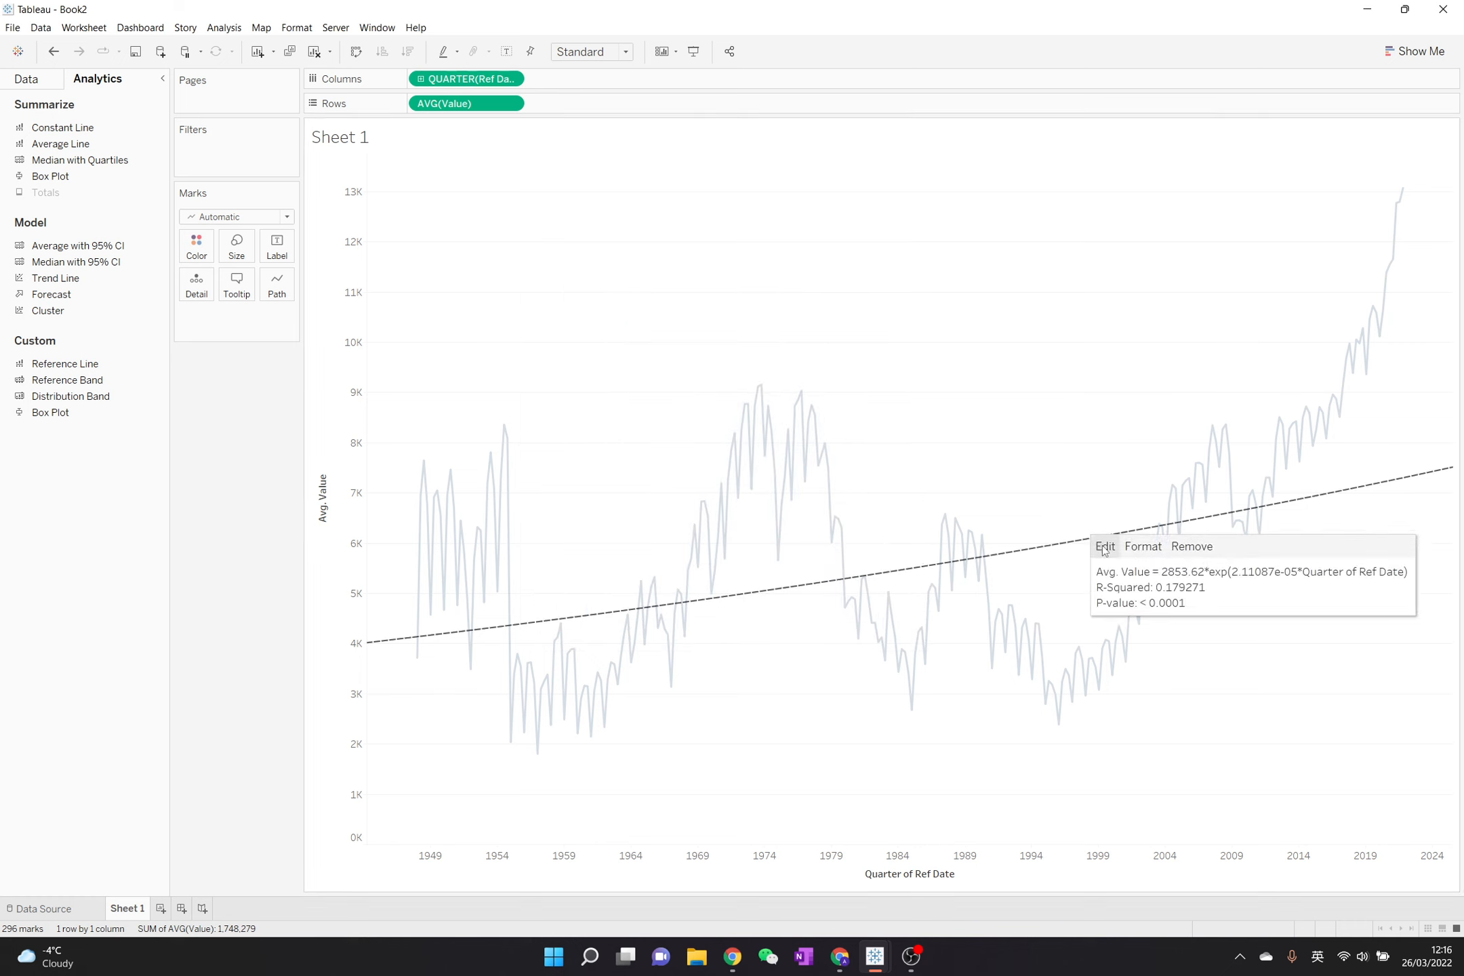
{"action": "left_click", "coordinate": [1105, 549]}
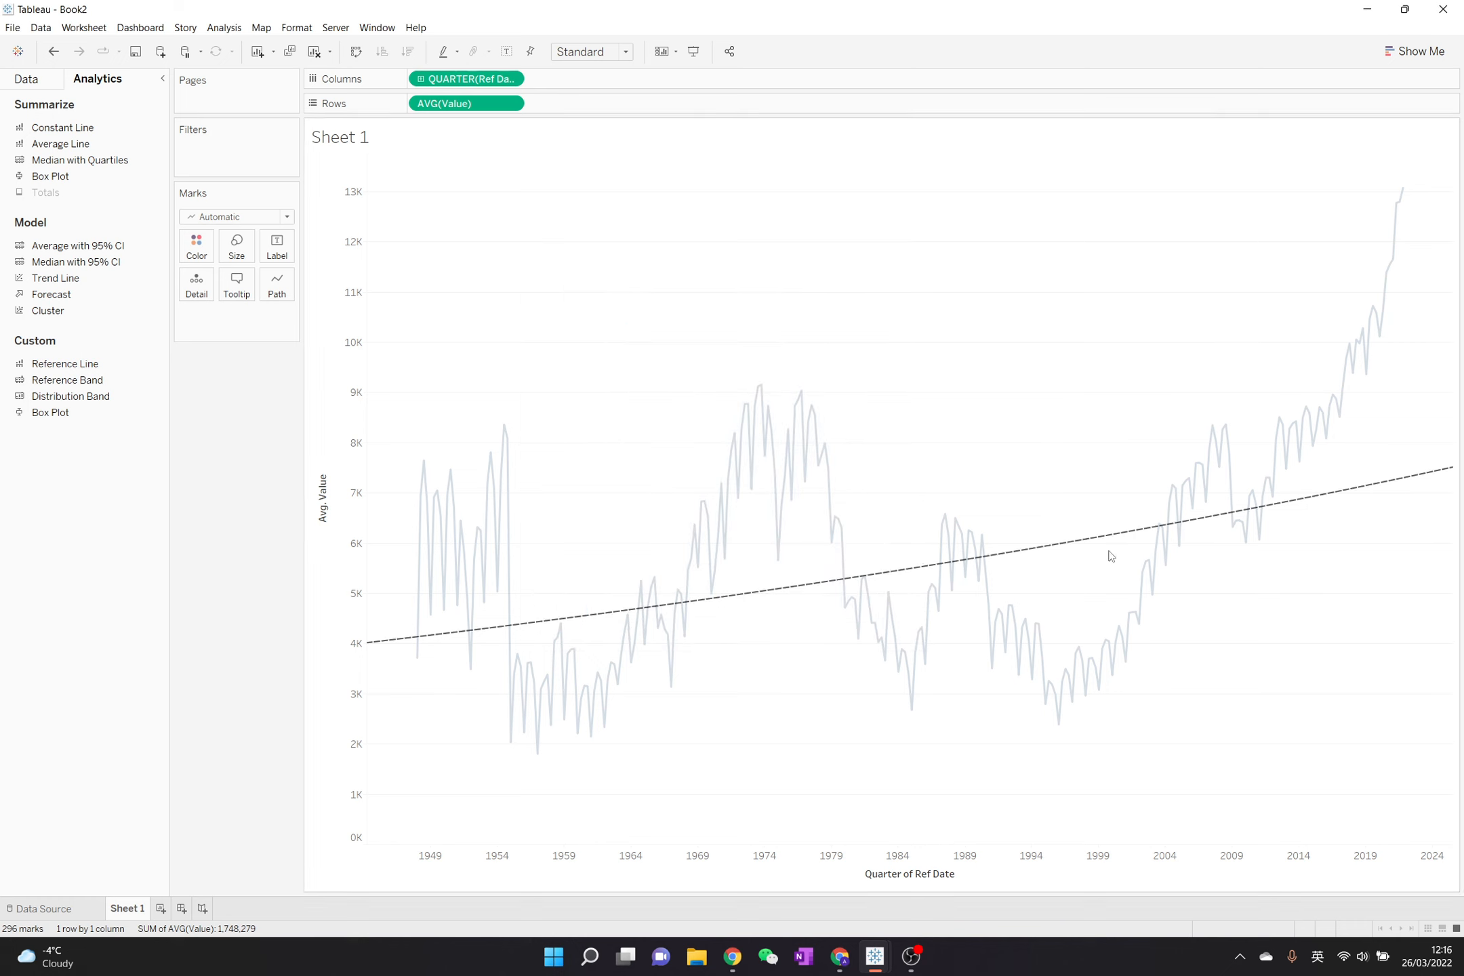
{"action": "left_click", "coordinate": [582, 393]}
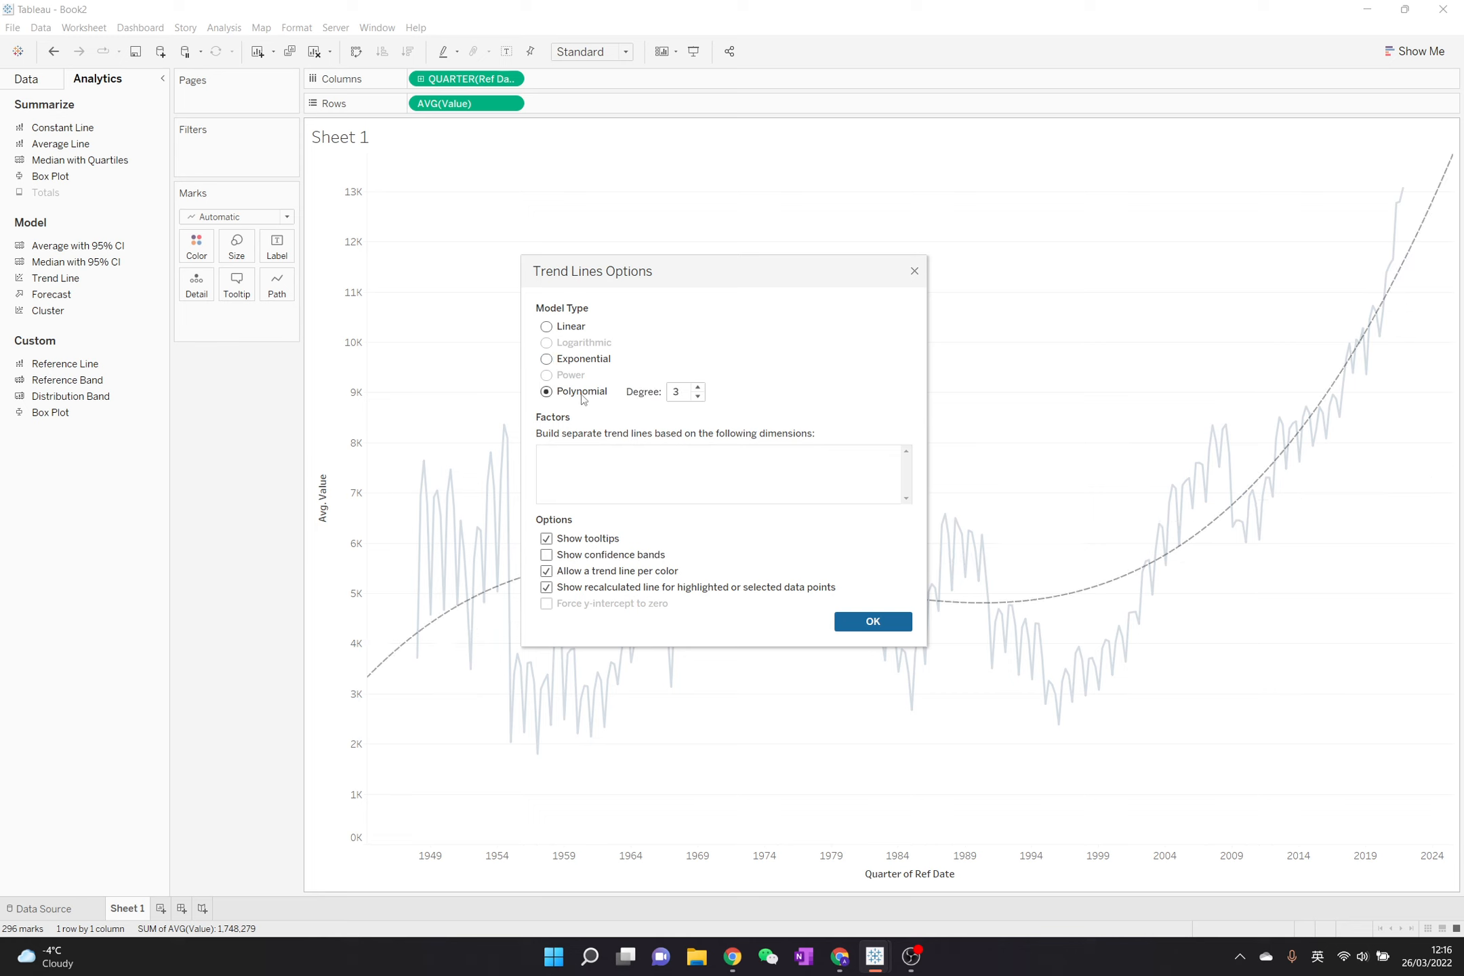
{"action": "left_click", "coordinate": [873, 622]}
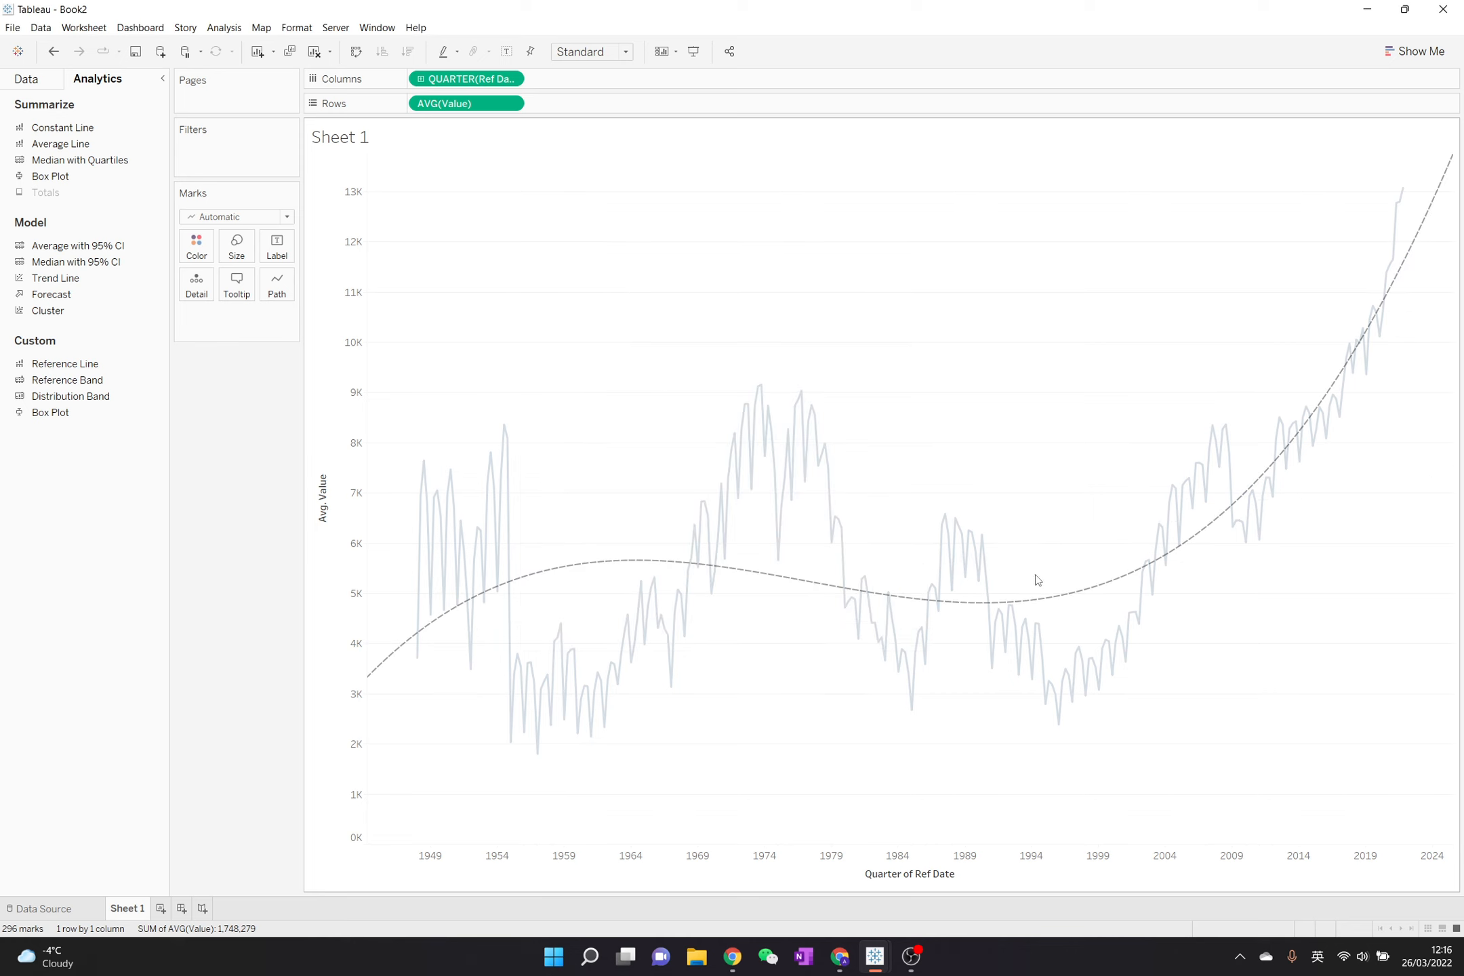
{"action": "mouse_move", "coordinate": [1068, 600]}
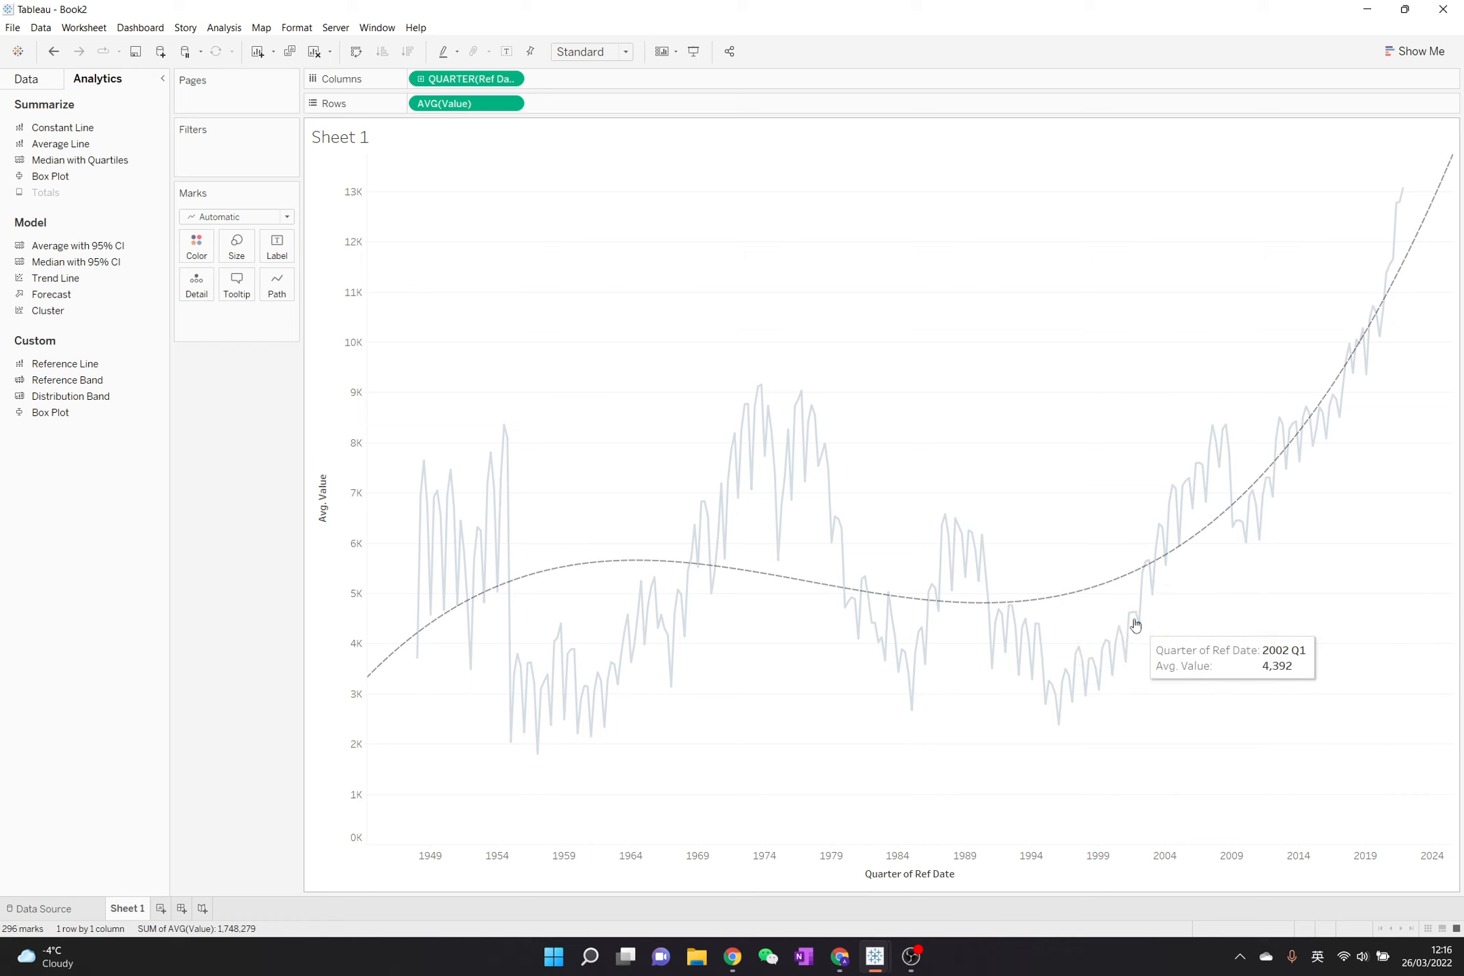
{"action": "left_click", "coordinate": [1090, 592]}
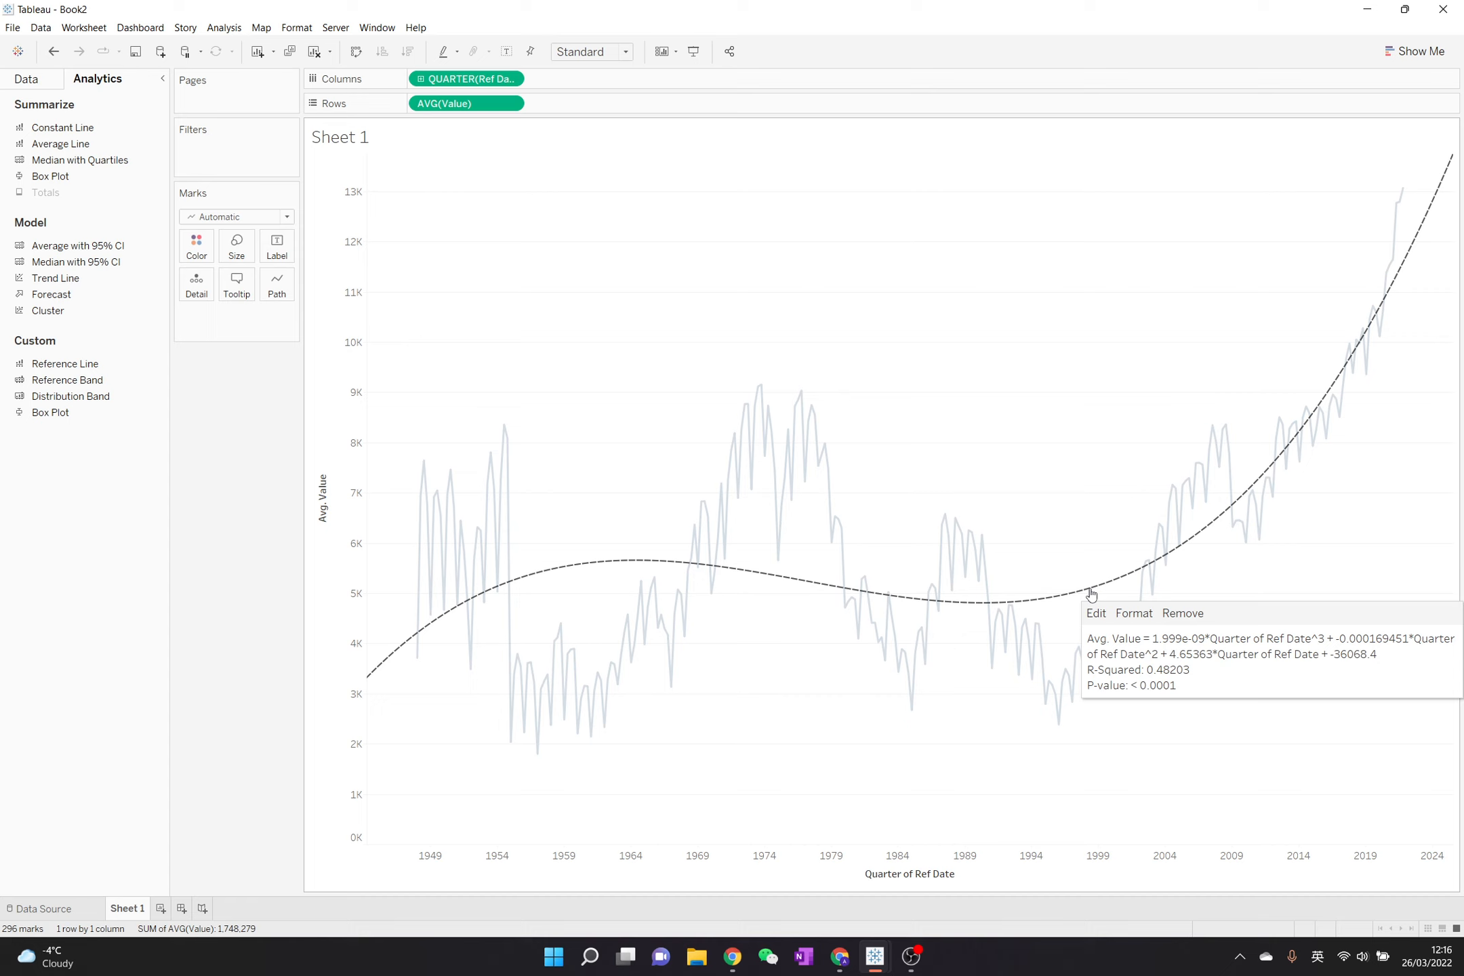
{"action": "left_click", "coordinate": [1053, 397]}
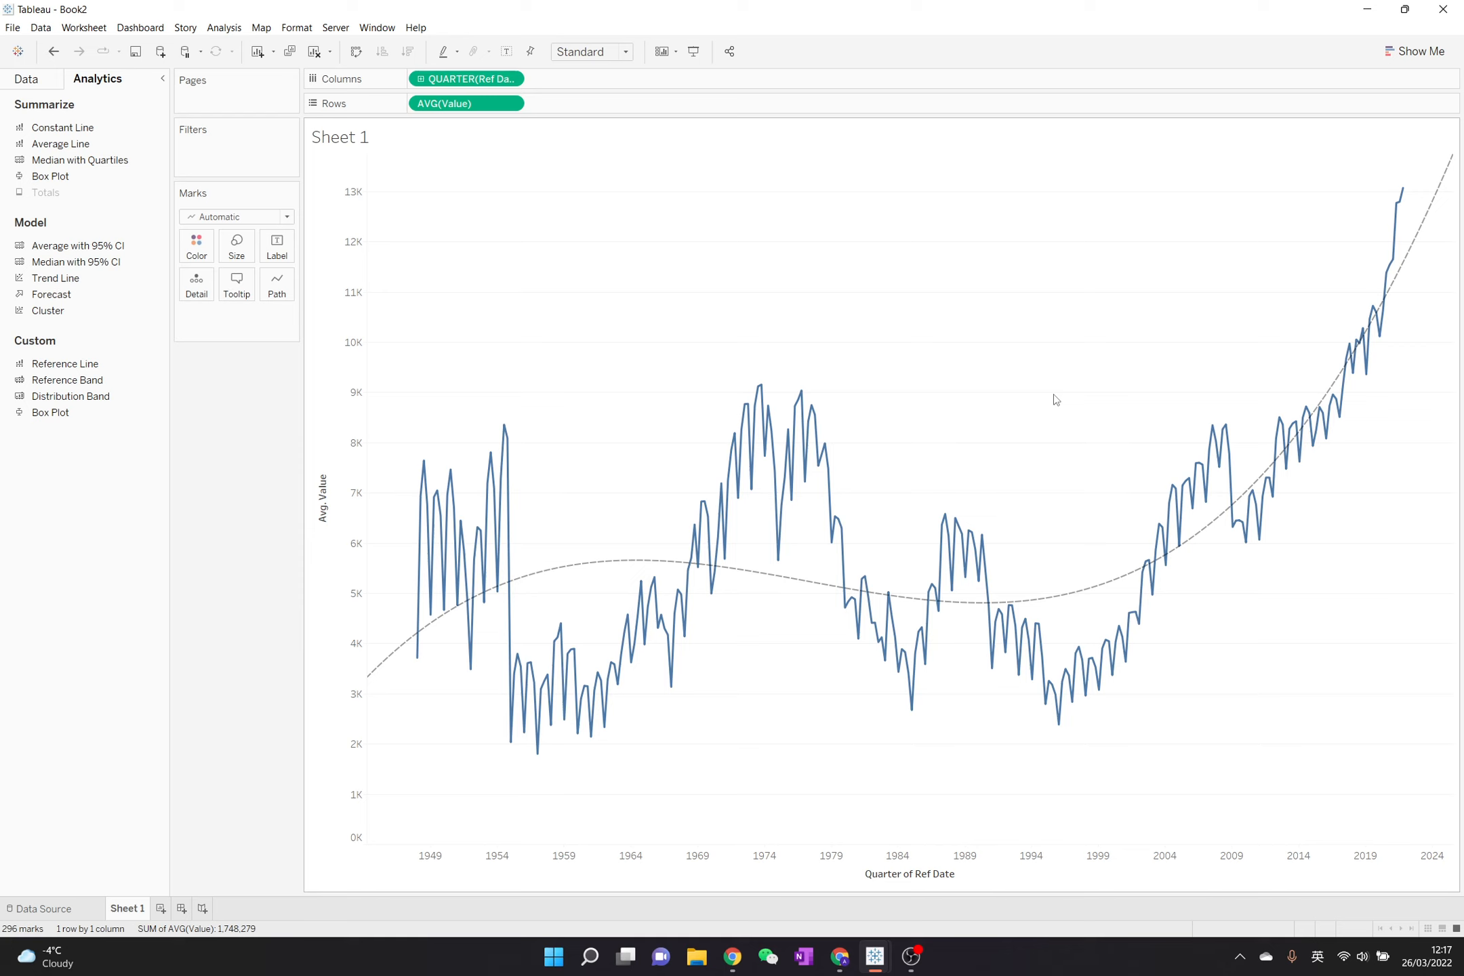
{"action": "mouse_move", "coordinate": [1101, 590]}
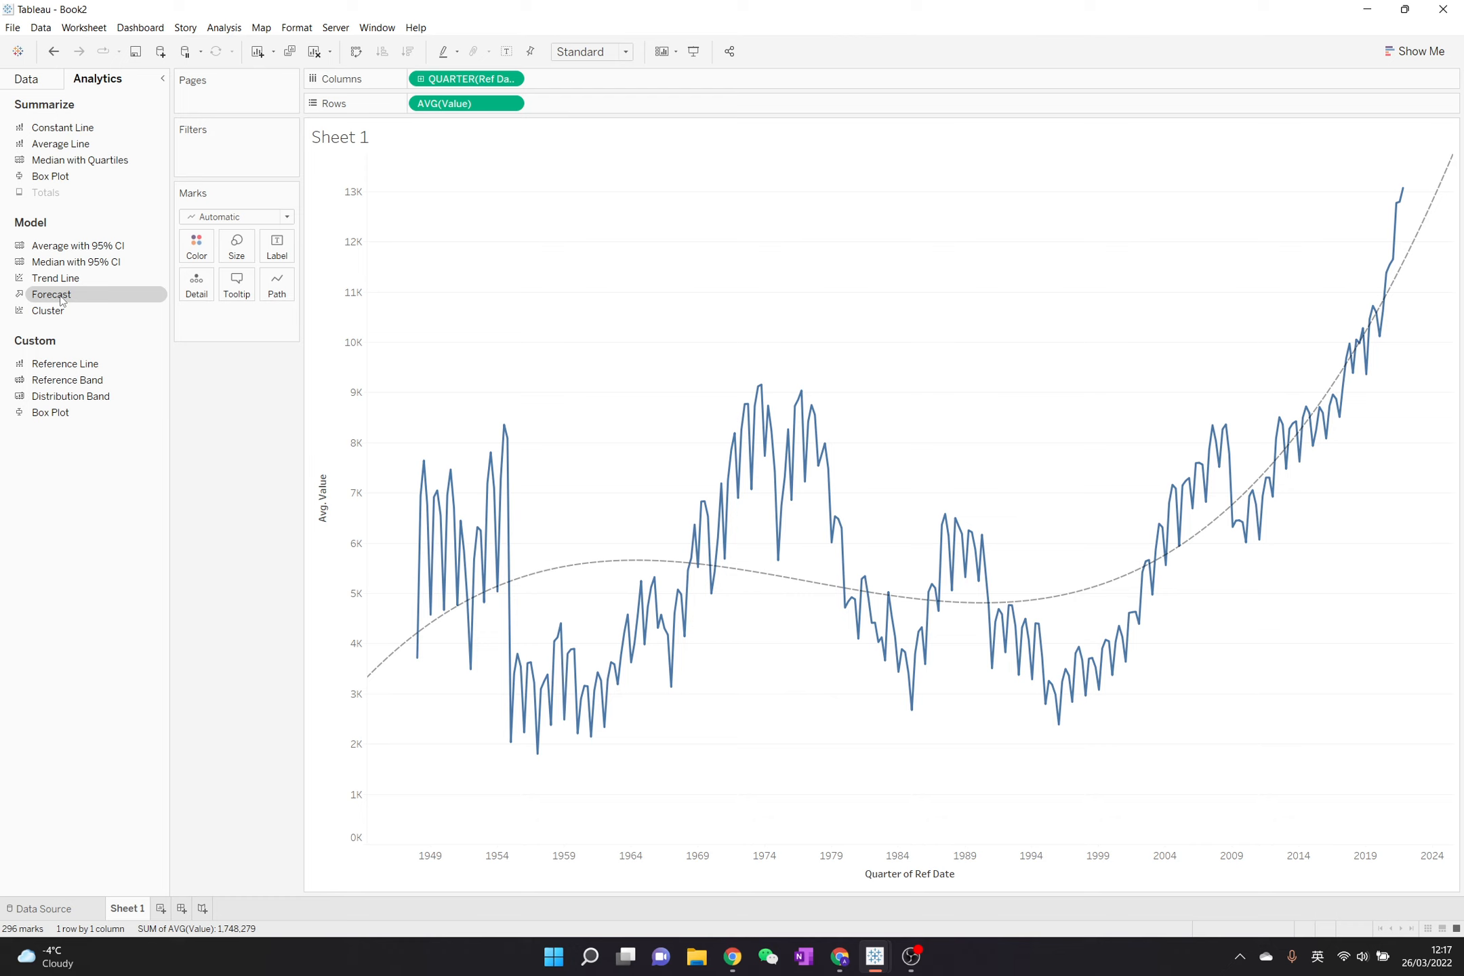
- Add a forecast to the chart and set its forecast length to exactly 5 years
{"action": "left_click_drag", "start_coordinate": [61, 301], "coordinate": [422, 193]}
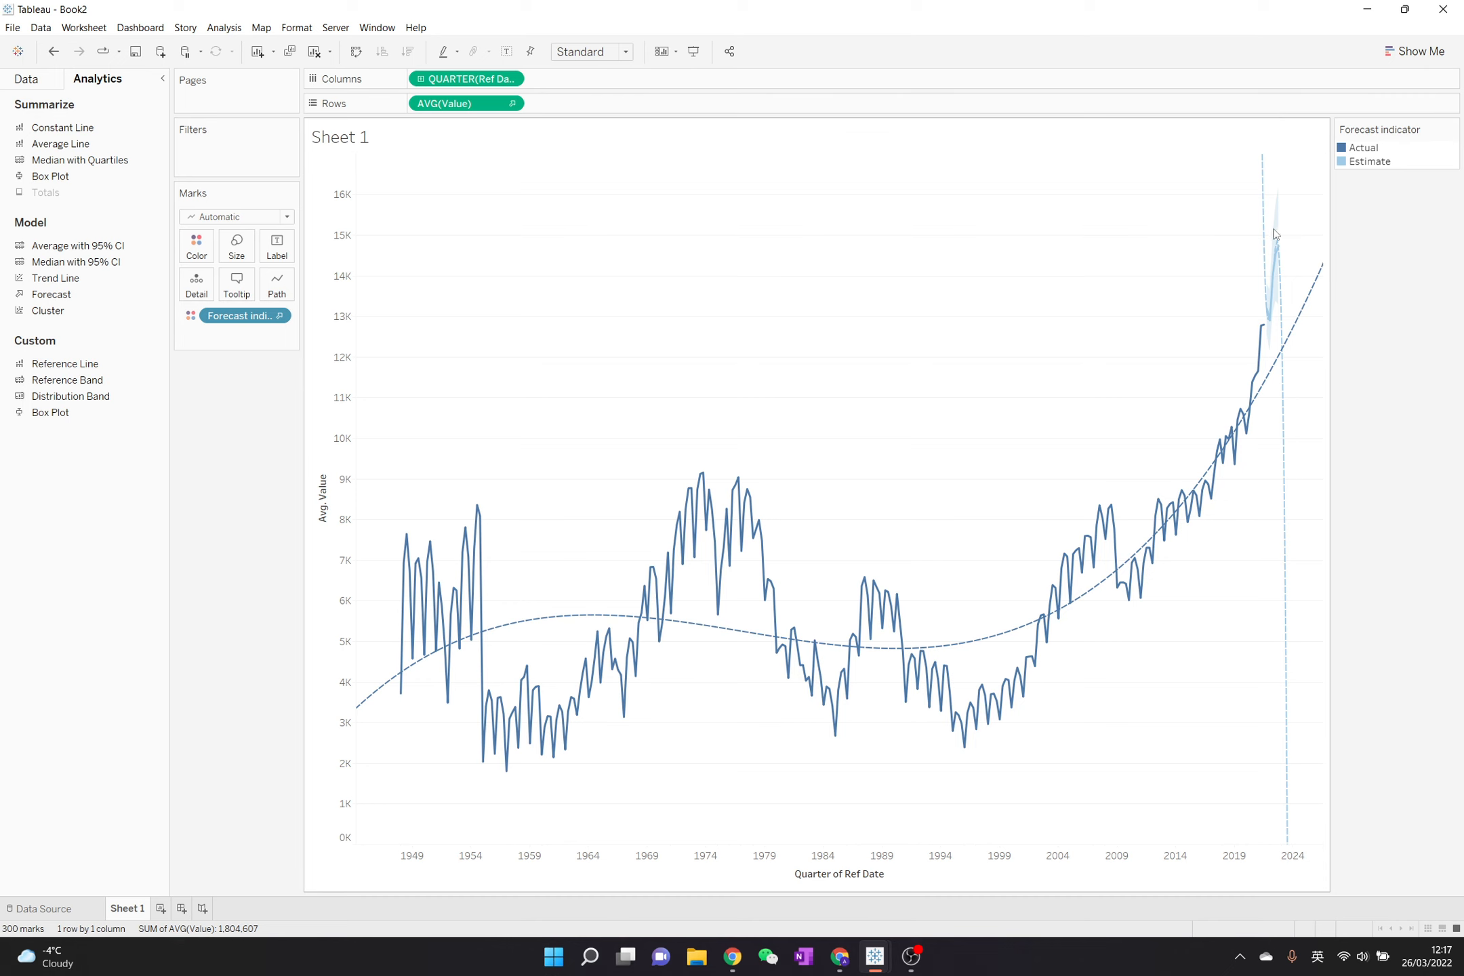
{"action": "right_click", "coordinate": [1272, 332]}
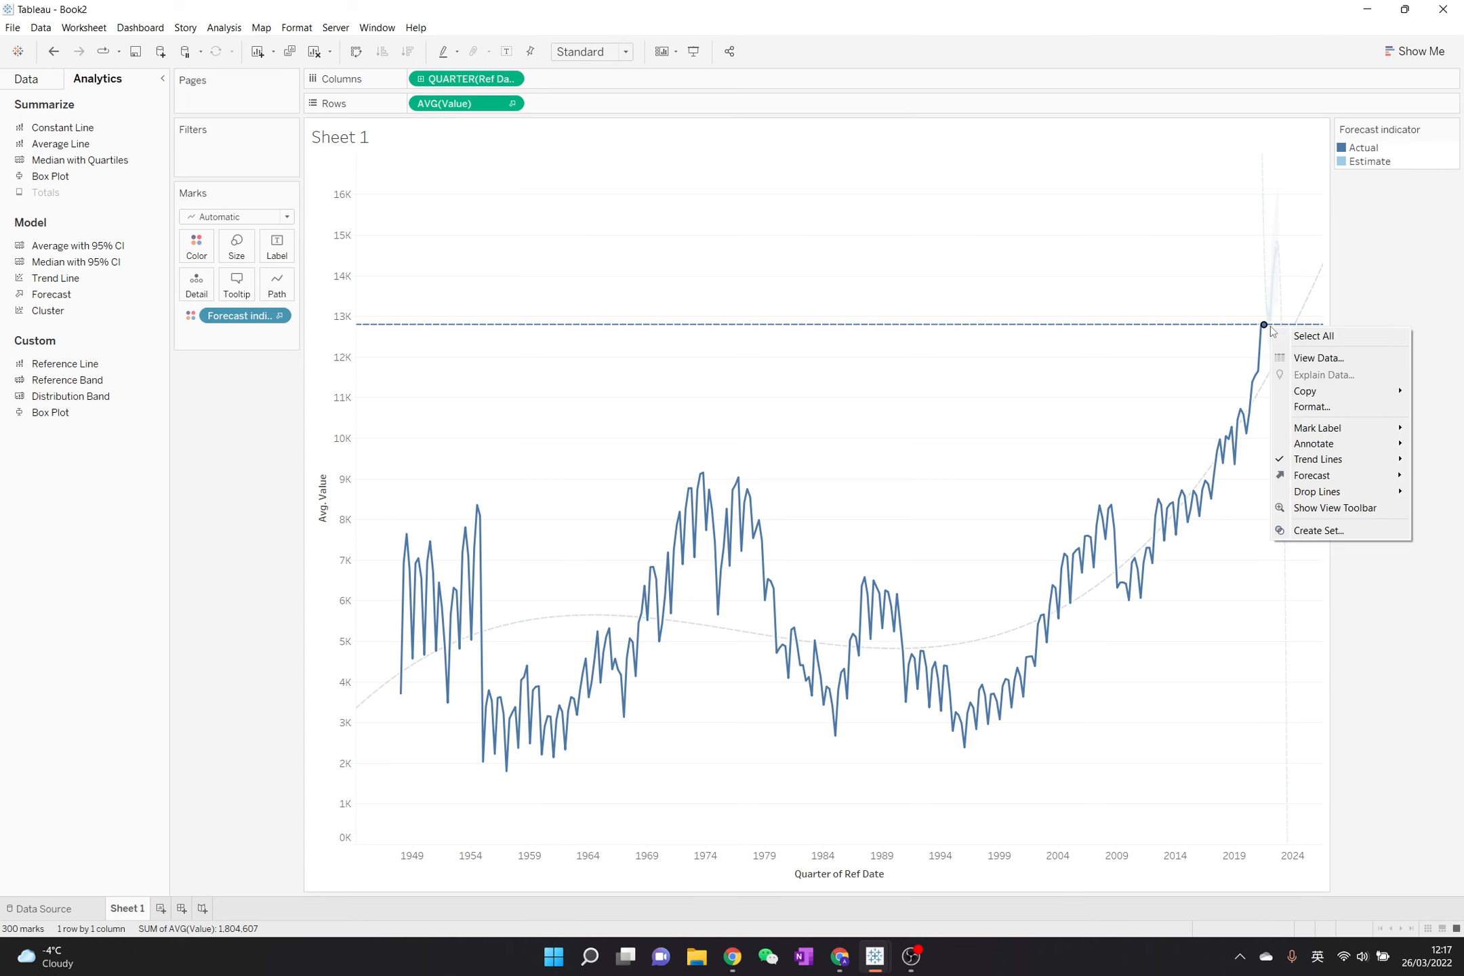
{"action": "mouse_move", "coordinate": [1347, 476]}
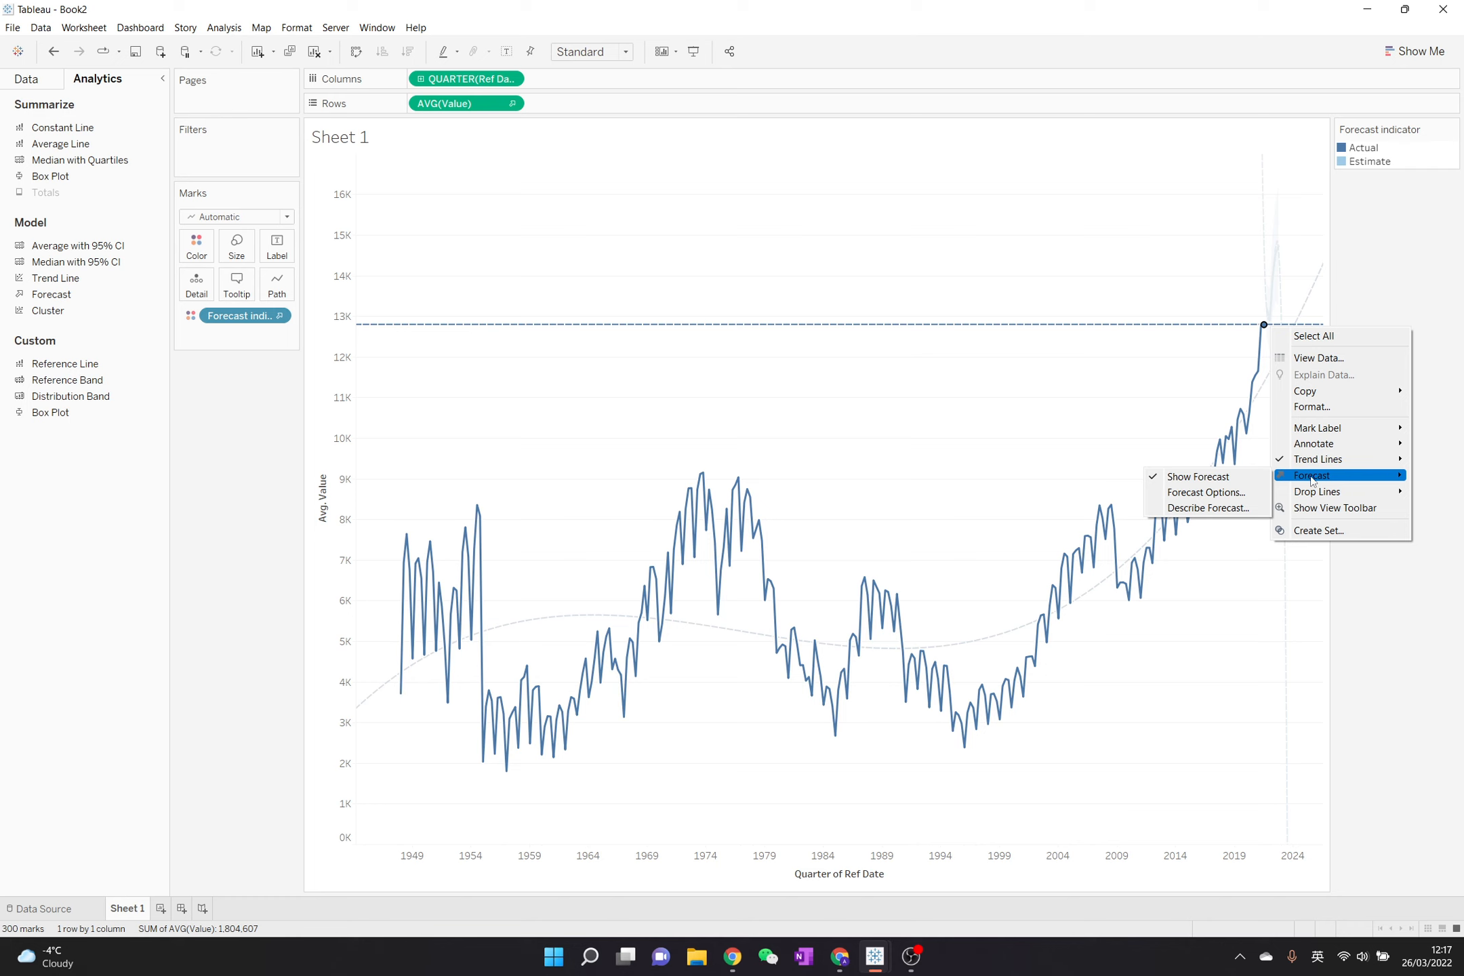
{"action": "left_click", "coordinate": [1246, 498]}
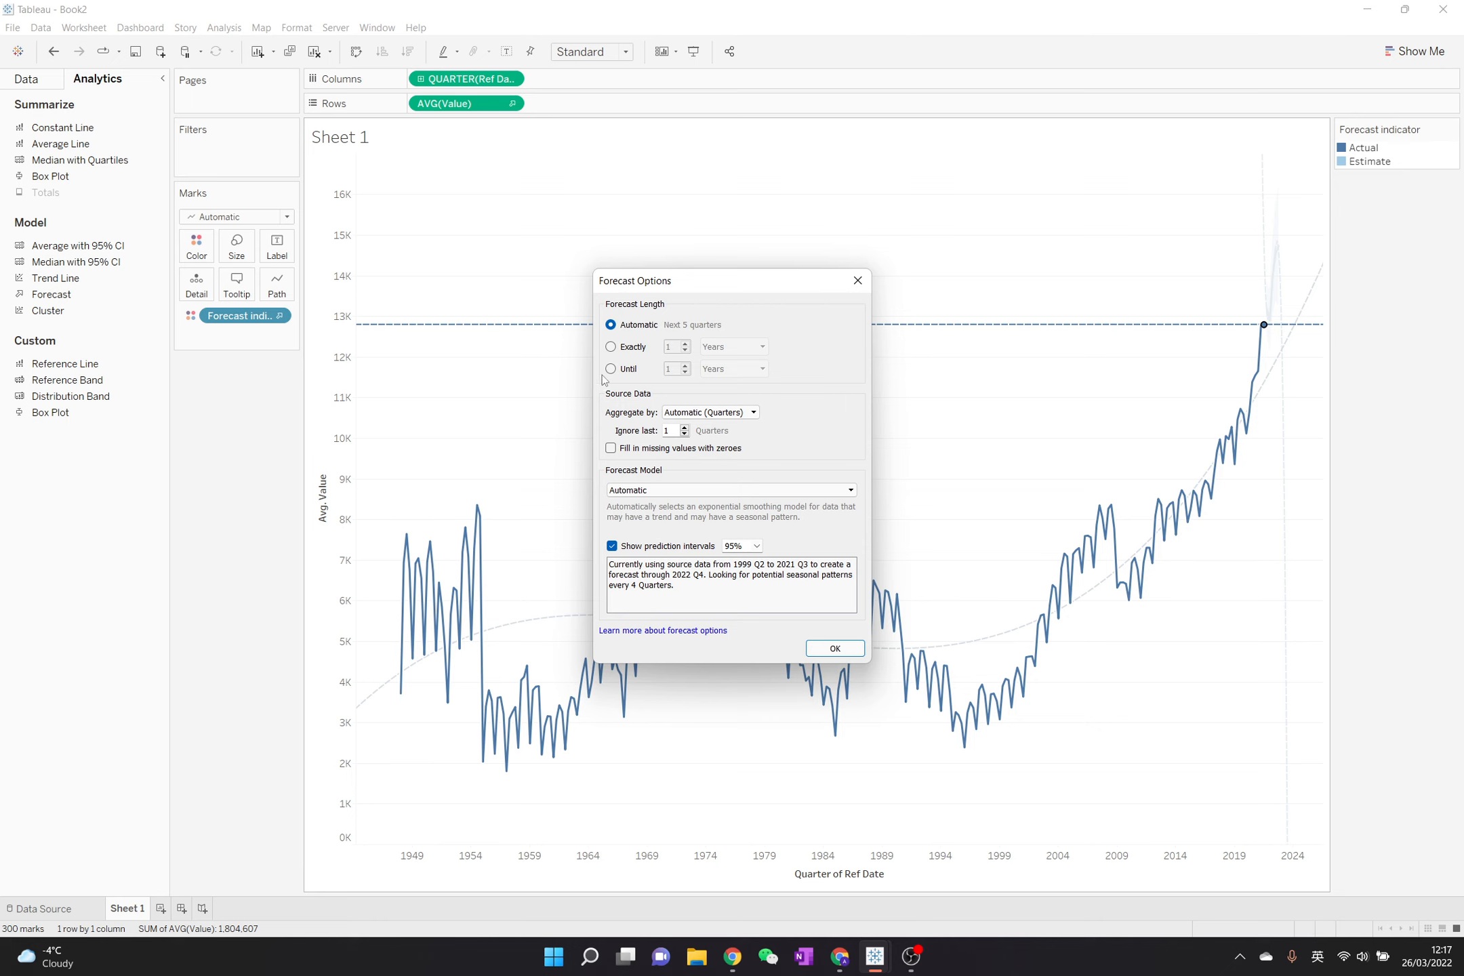
{"action": "left_click", "coordinate": [622, 351]}
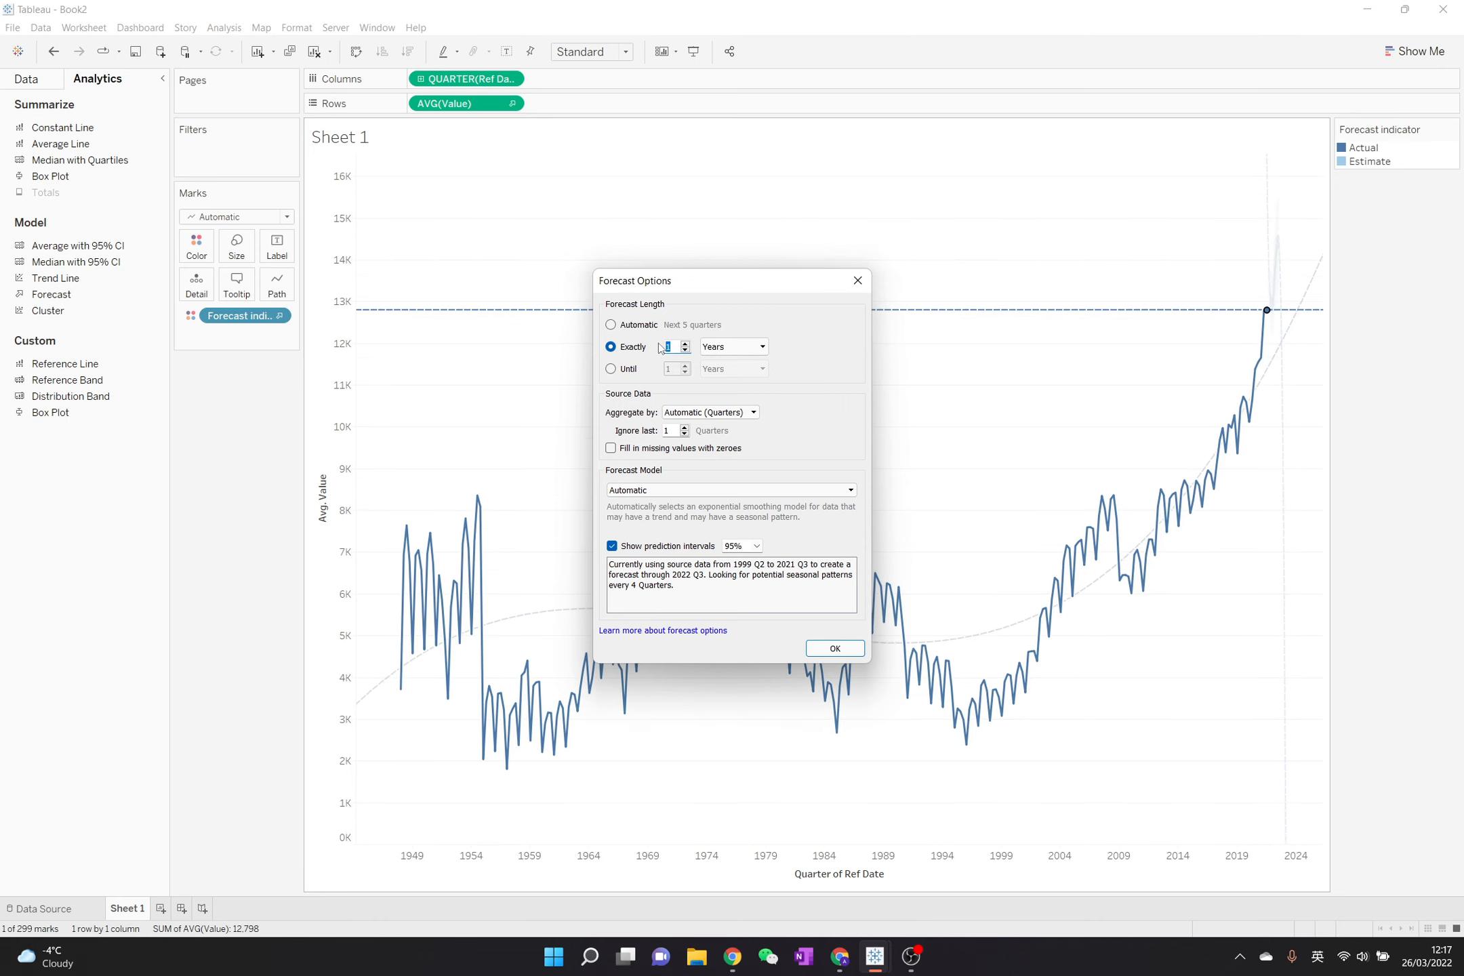
{"action": "type", "text": "5"}
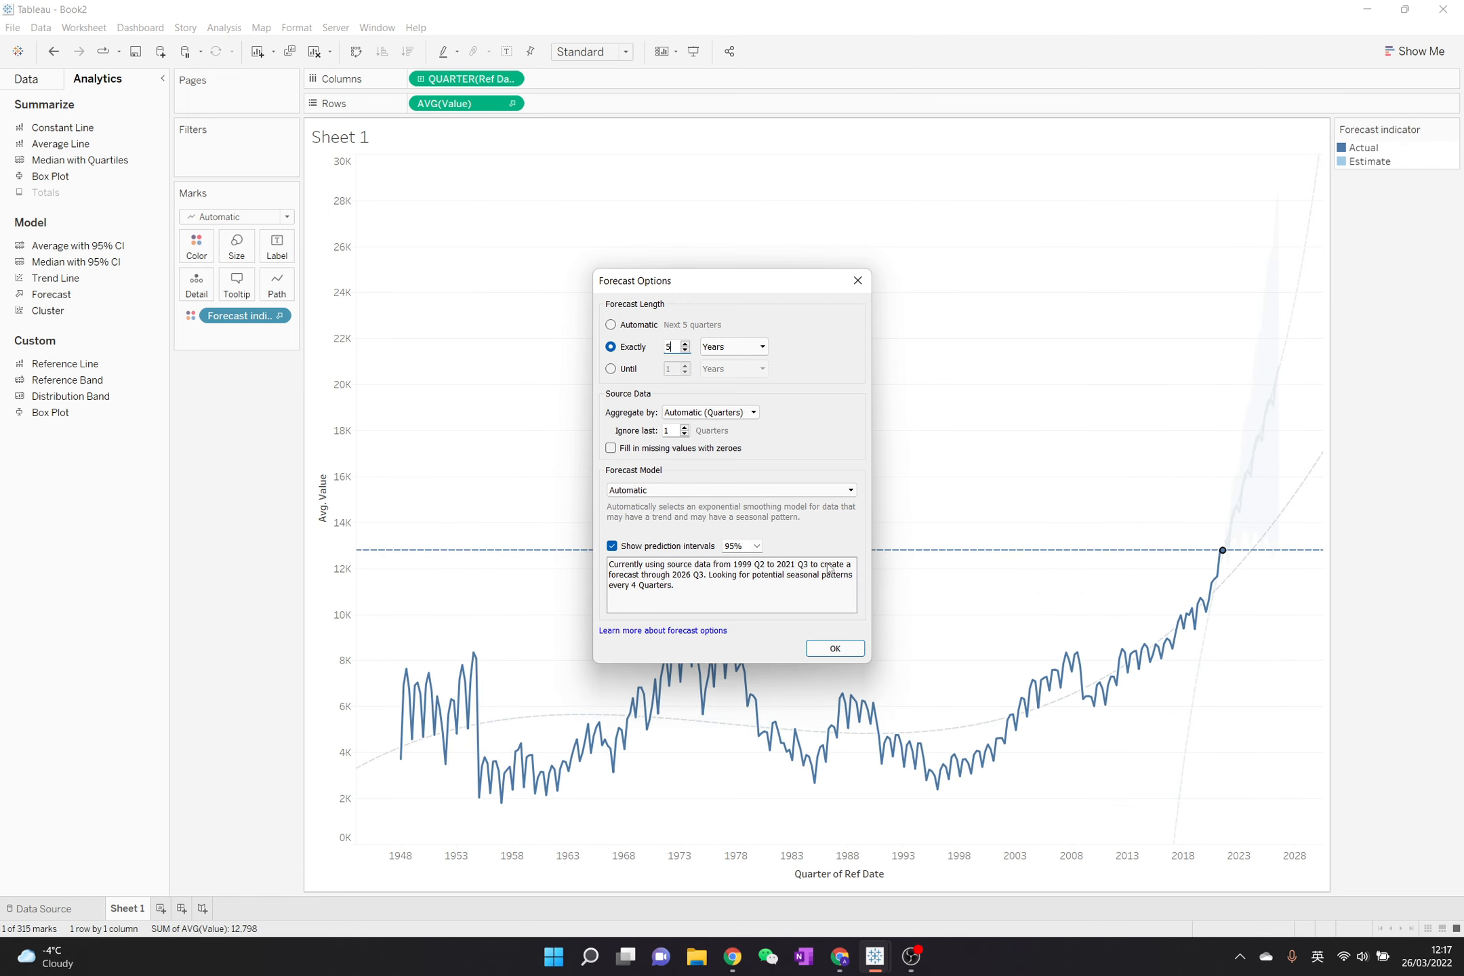
- Try an 80% prediction interval for the forecast and set it back to 95%
{"action": "left_click", "coordinate": [757, 546]}
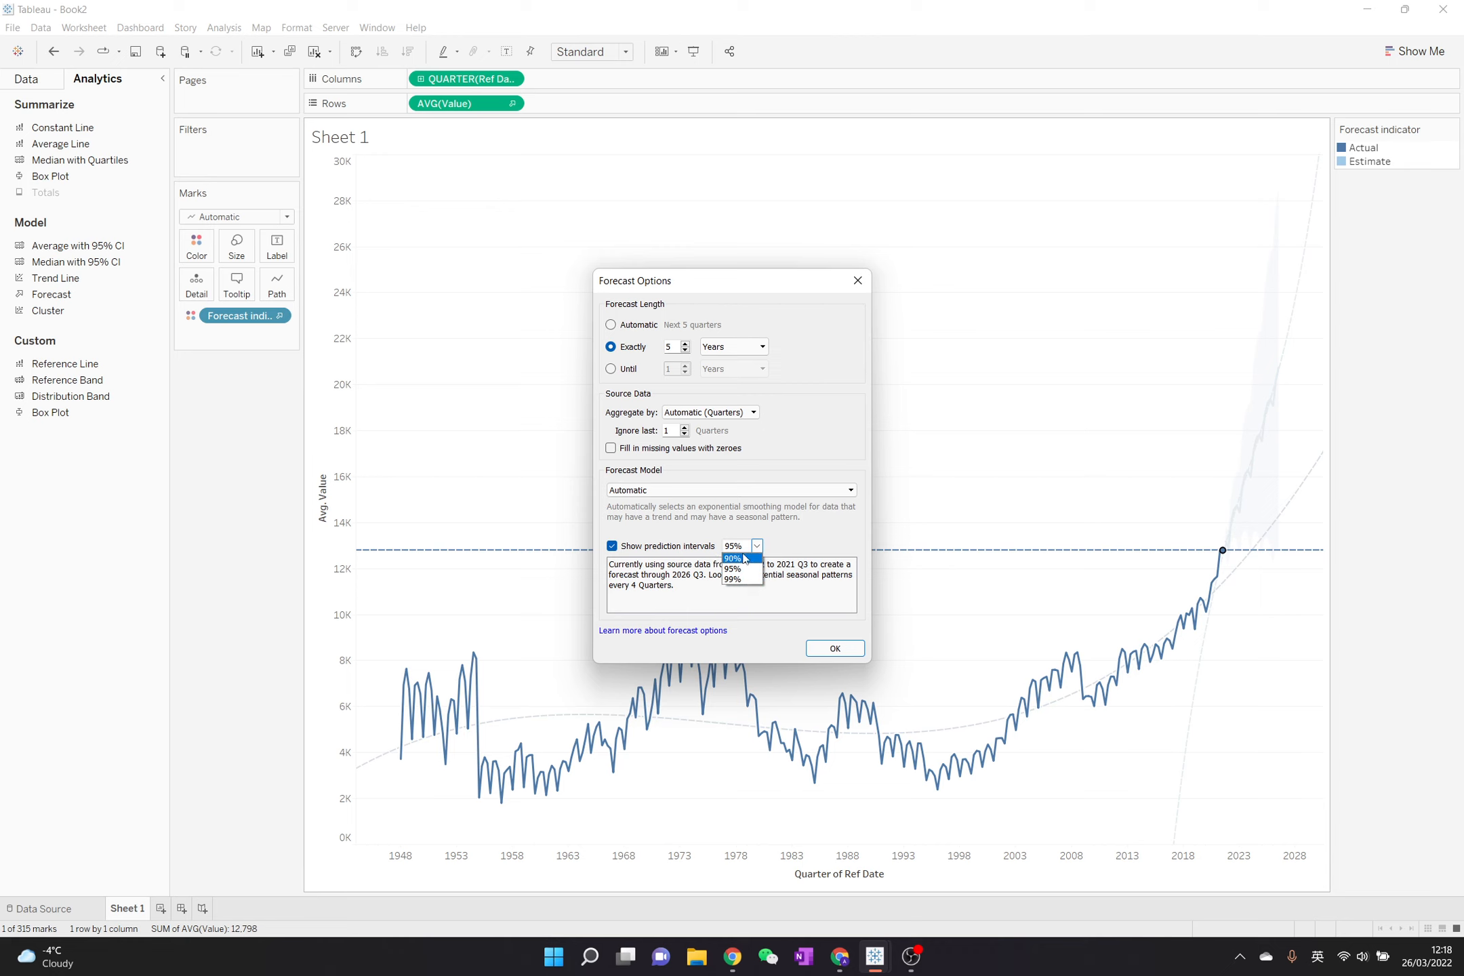
{"action": "left_click", "coordinate": [730, 548]}
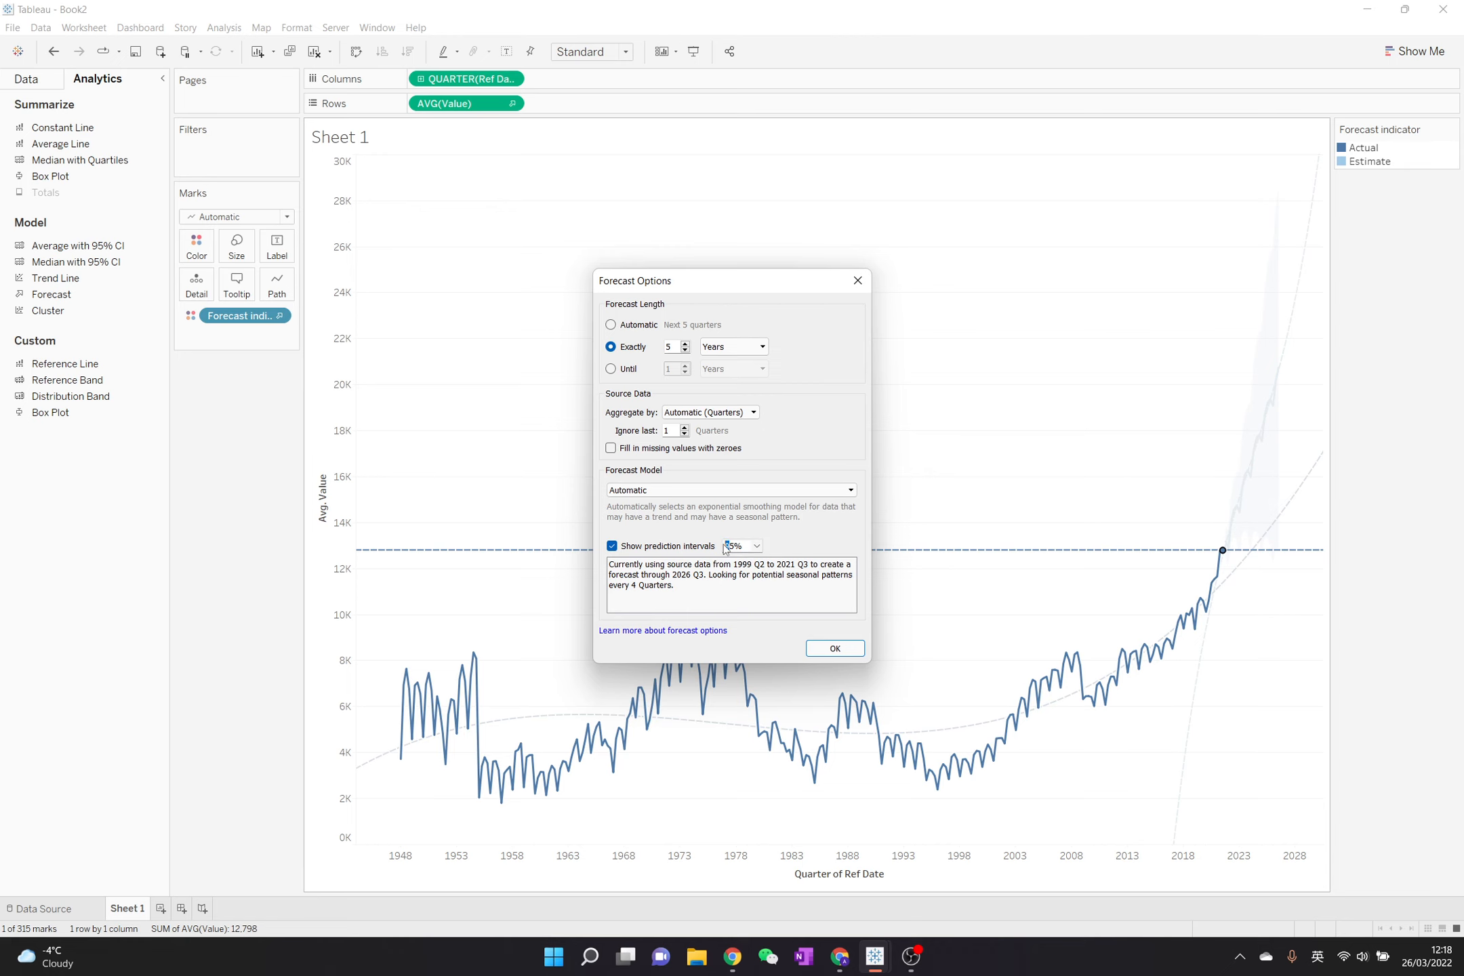
{"action": "key", "text": "BackSpace"}
{"action": "key", "text": "Delete"}
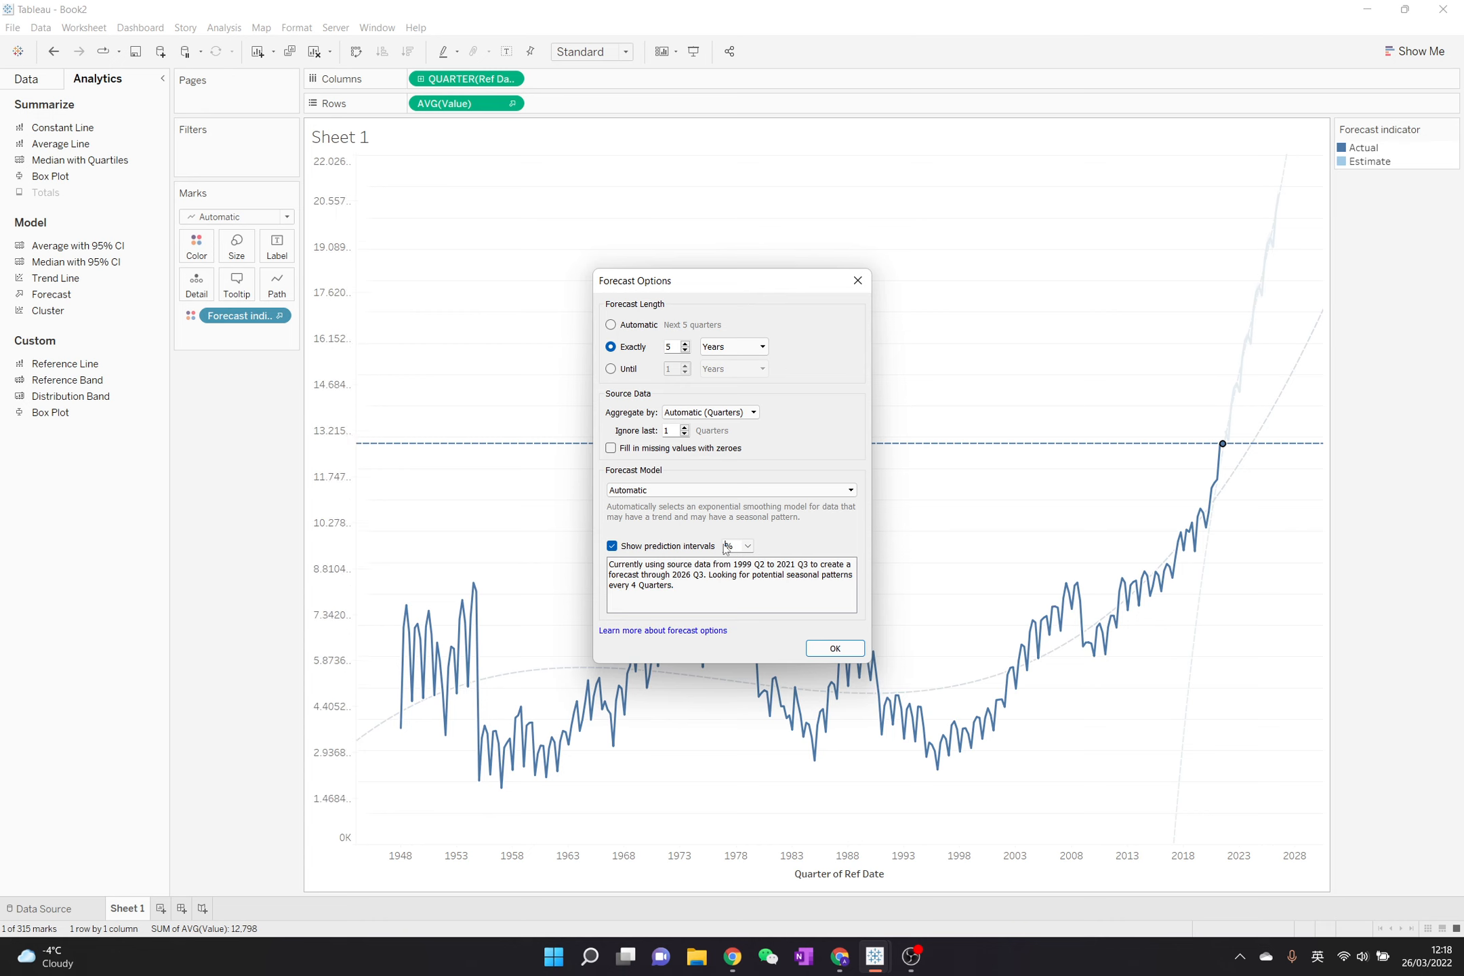
{"action": "type", "text": "80"}
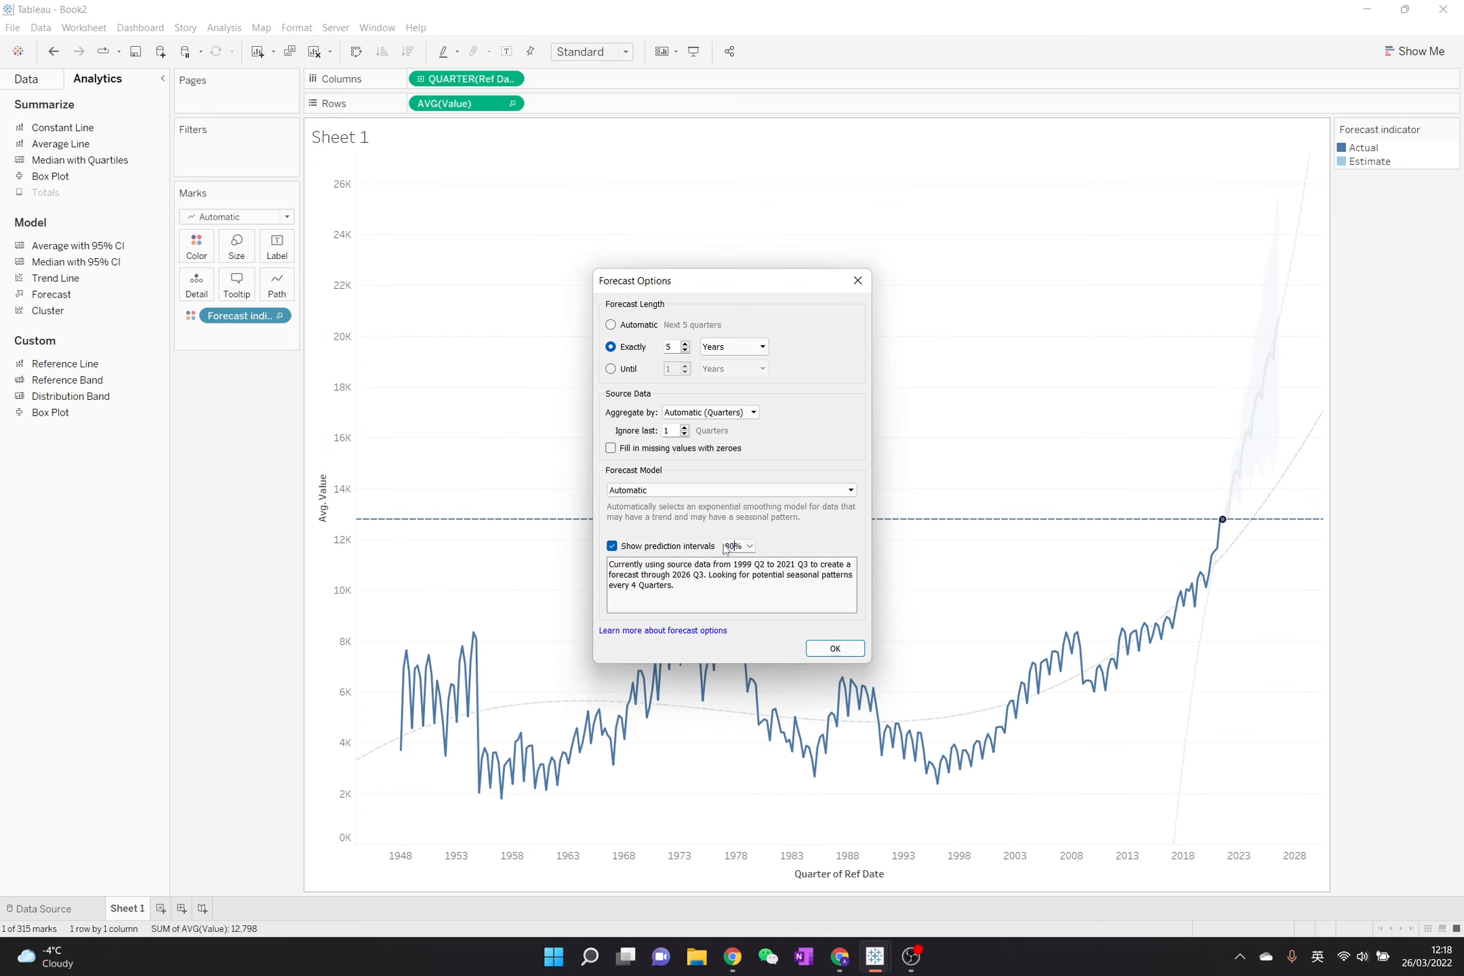
{"action": "key", "text": "BackSpace"}
{"action": "key", "text": "BackSpace"}
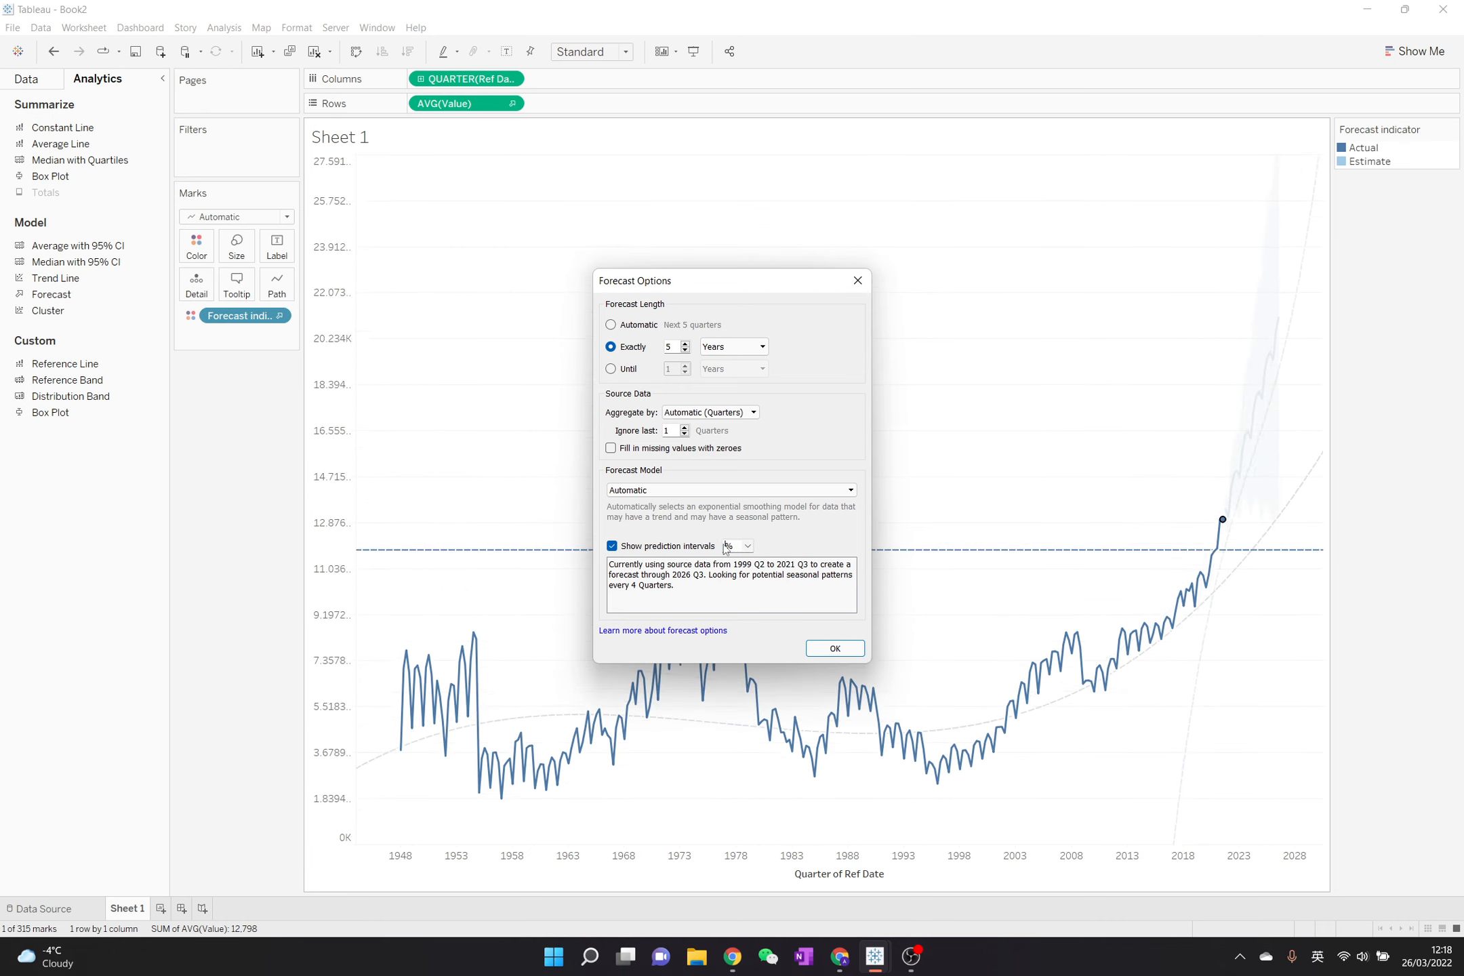
{"action": "type", "text": "95"}
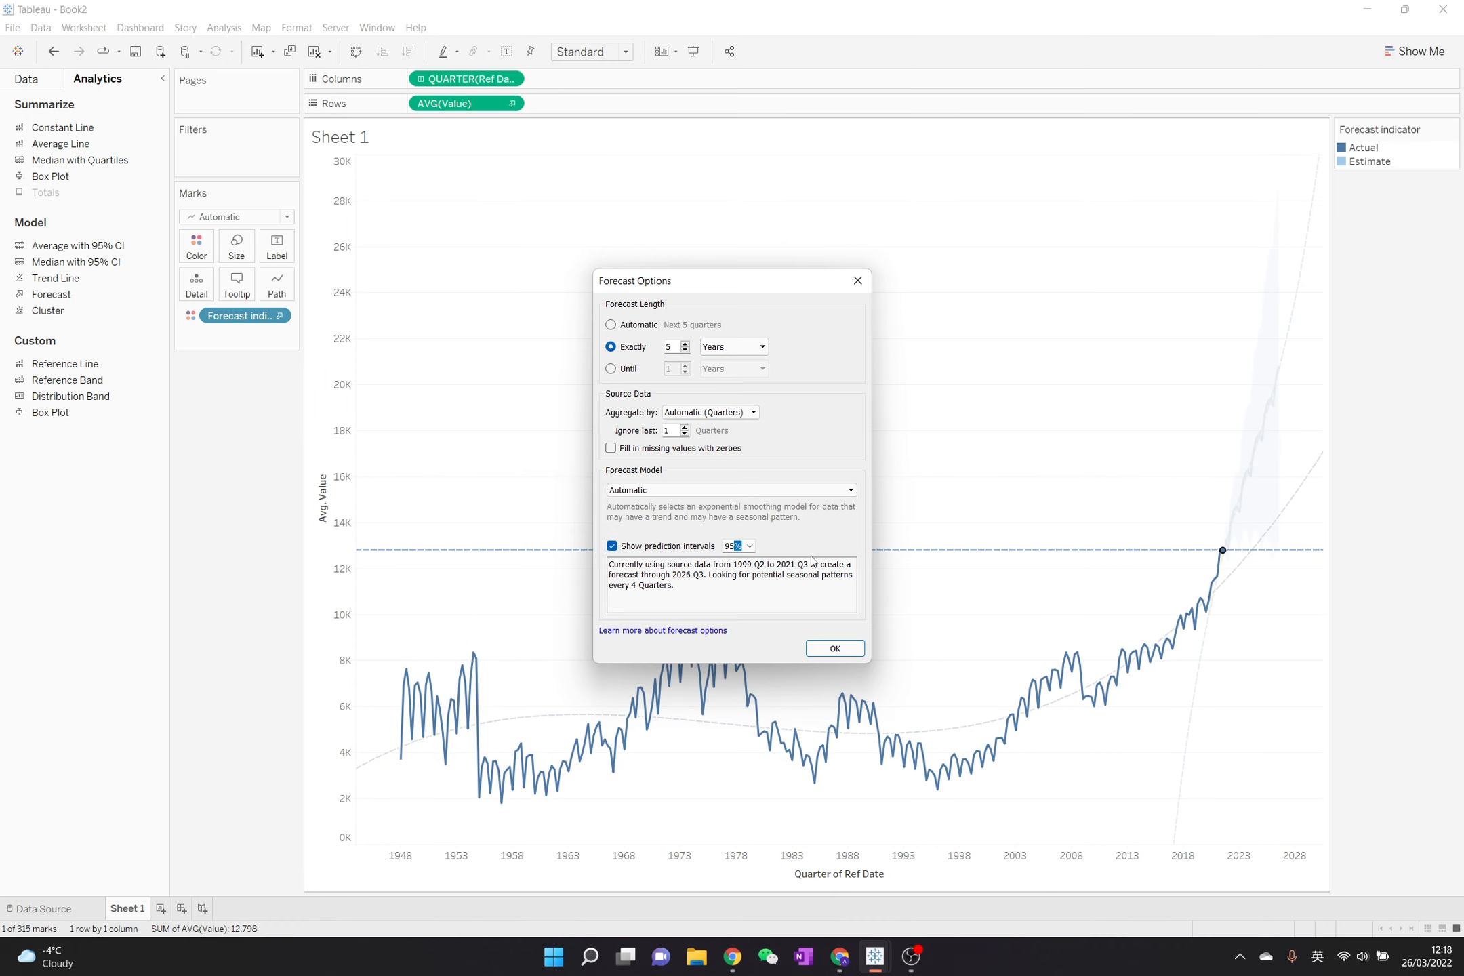
- Try the Automatic without seasonality forecast model and return the model to Automatic
{"action": "left_click", "coordinate": [795, 490]}
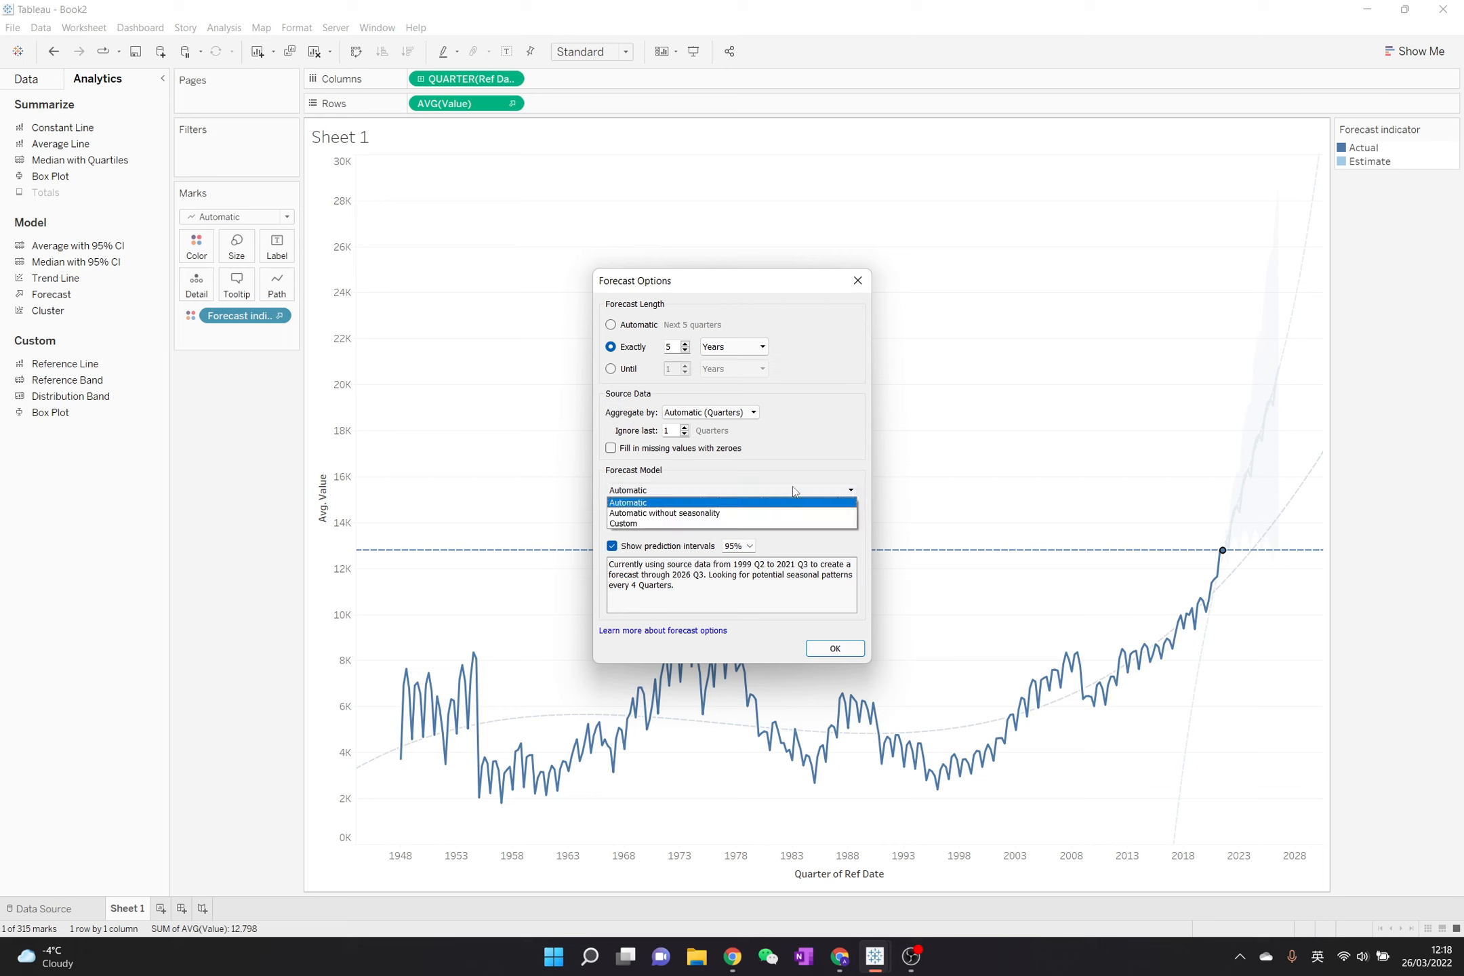
{"action": "left_click", "coordinate": [724, 514]}
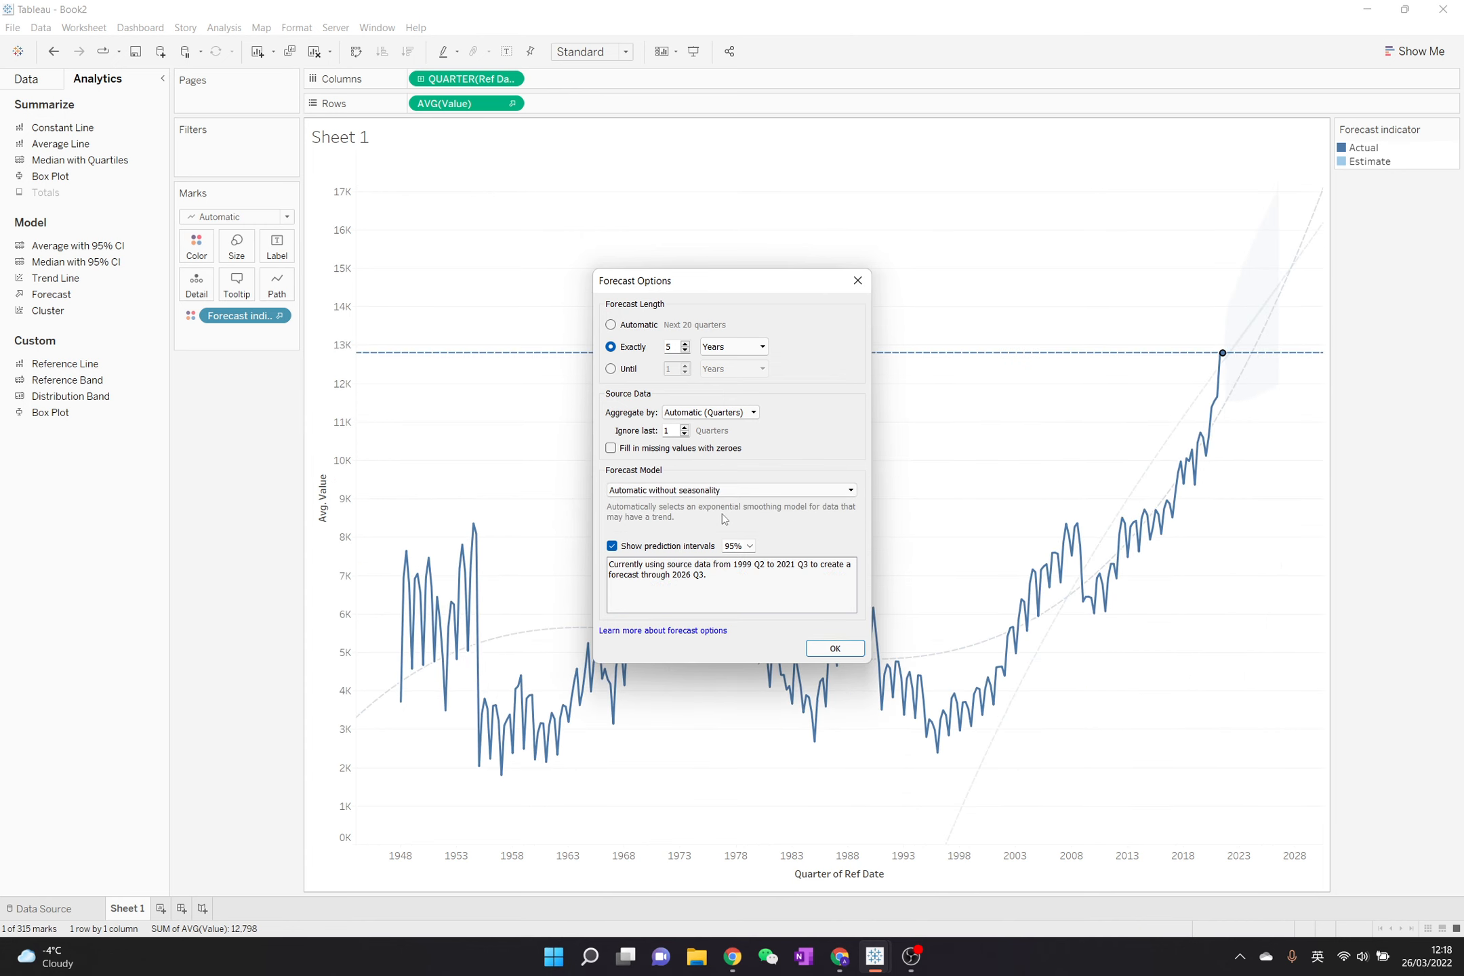
{"action": "left_click", "coordinate": [719, 489]}
{"action": "left_click", "coordinate": [719, 510]}
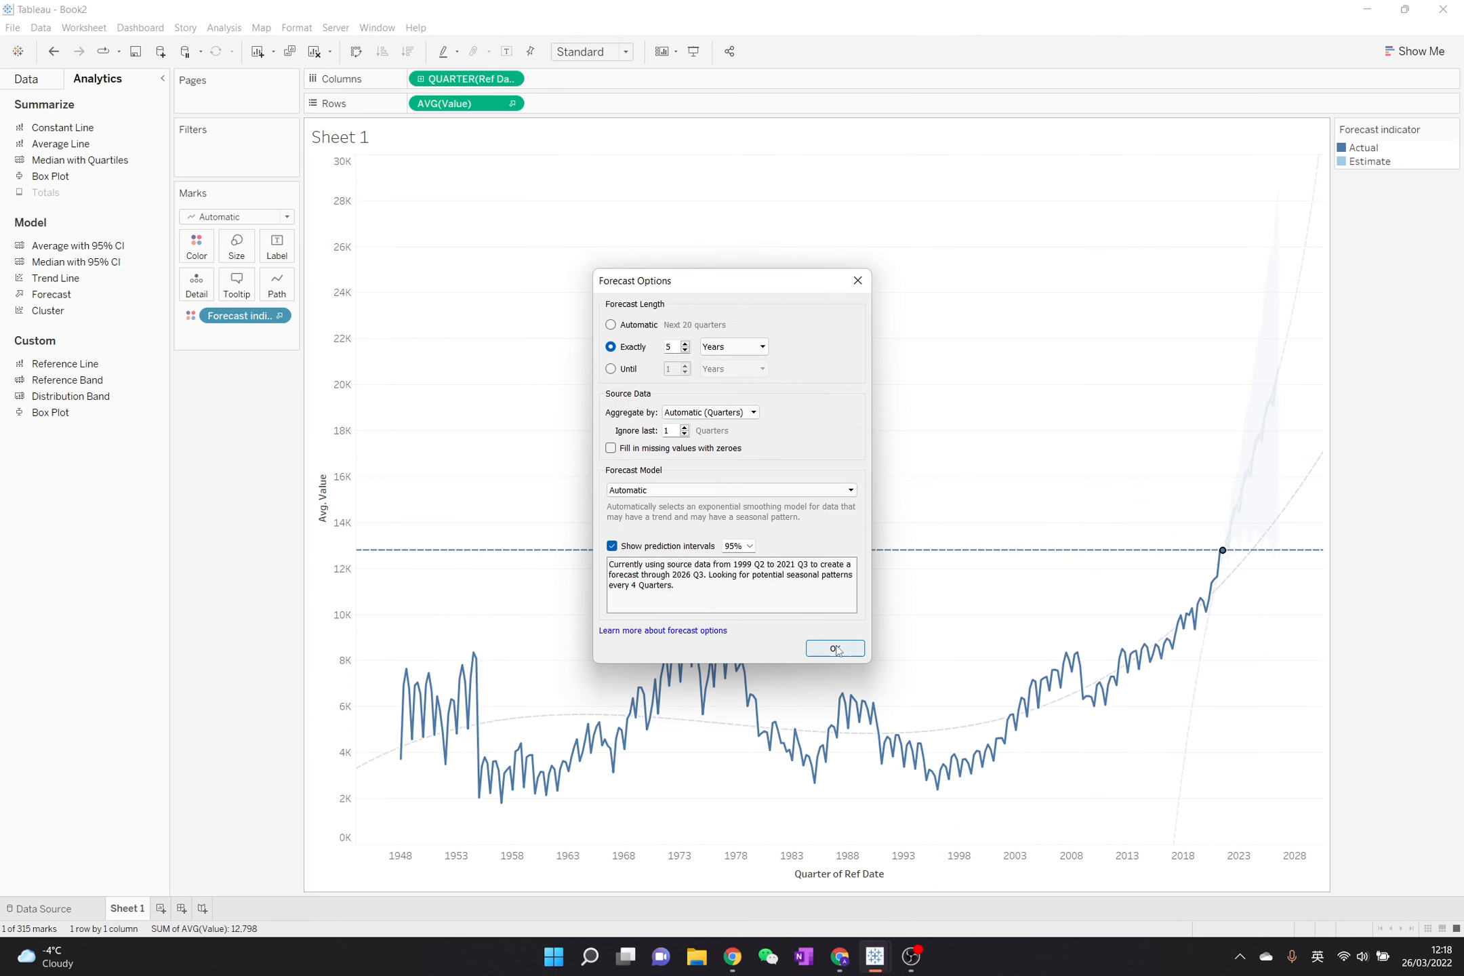
- Accept the forecast options and turn off the Forecast indicator factor in the trend line options to use one overall trend line
{"action": "left_click", "coordinate": [836, 649]}
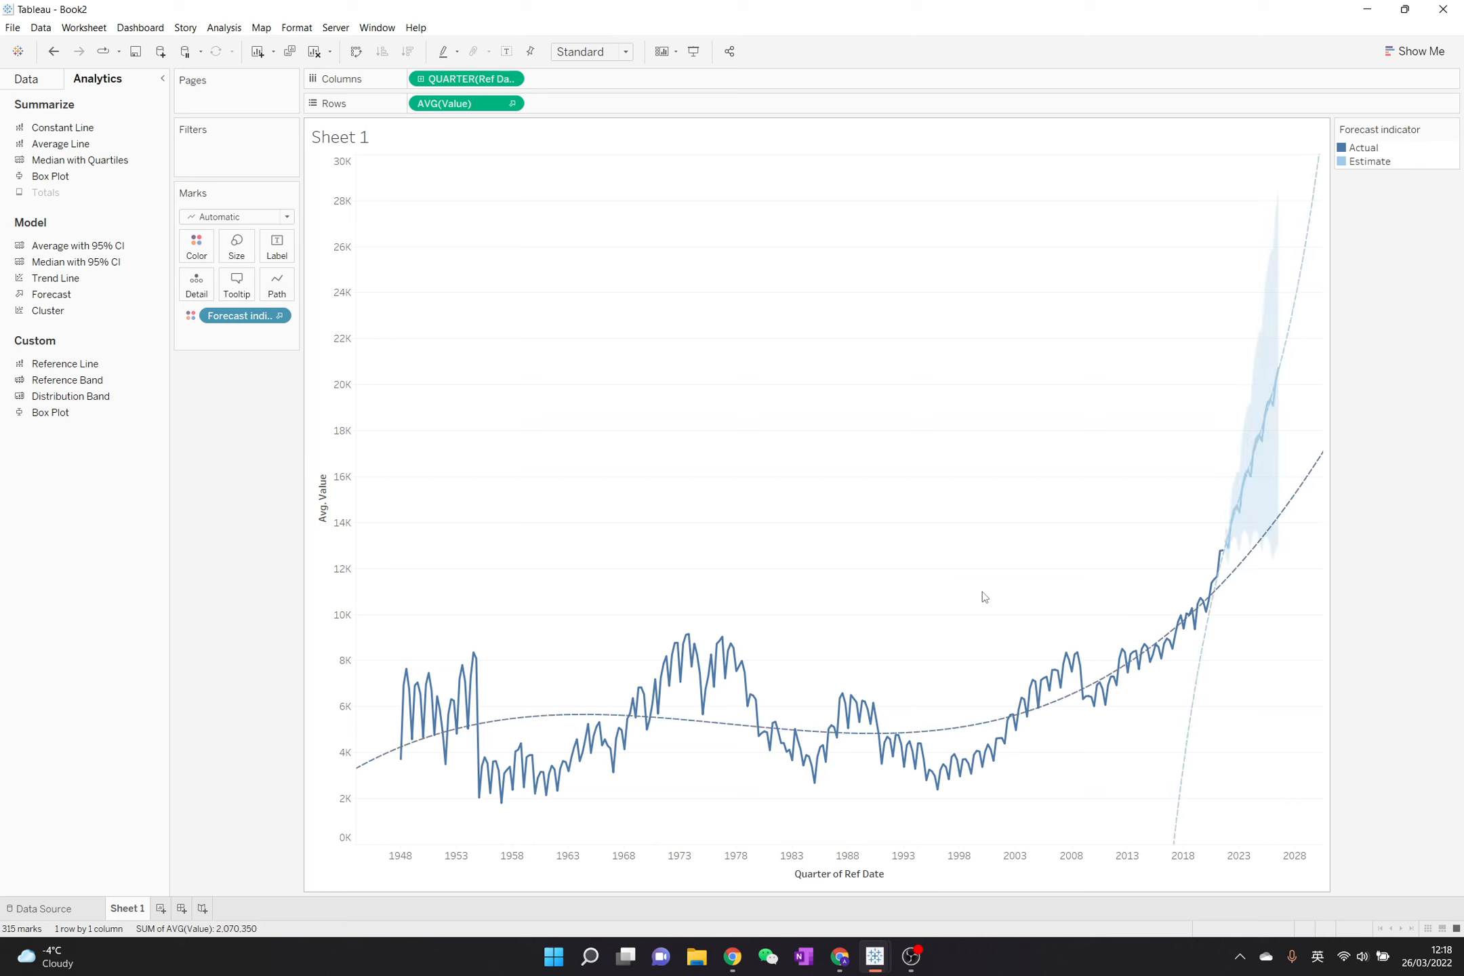
{"action": "mouse_move", "coordinate": [1299, 283]}
{"action": "right_click", "coordinate": [1306, 484]}
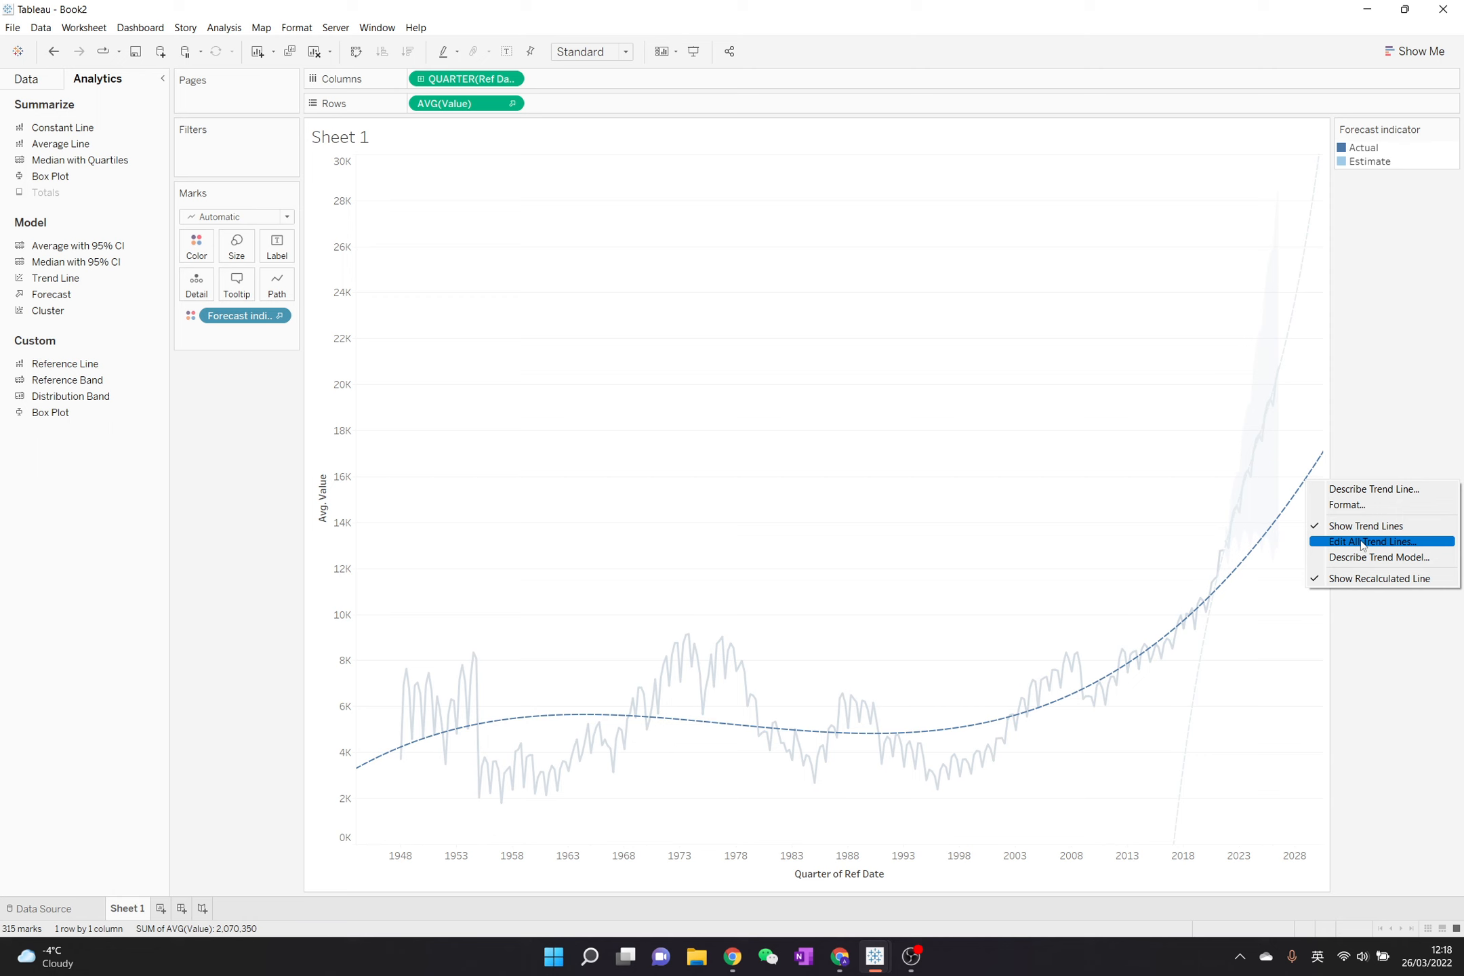
{"action": "left_click", "coordinate": [1313, 422]}
{"action": "mouse_move", "coordinate": [1316, 469]}
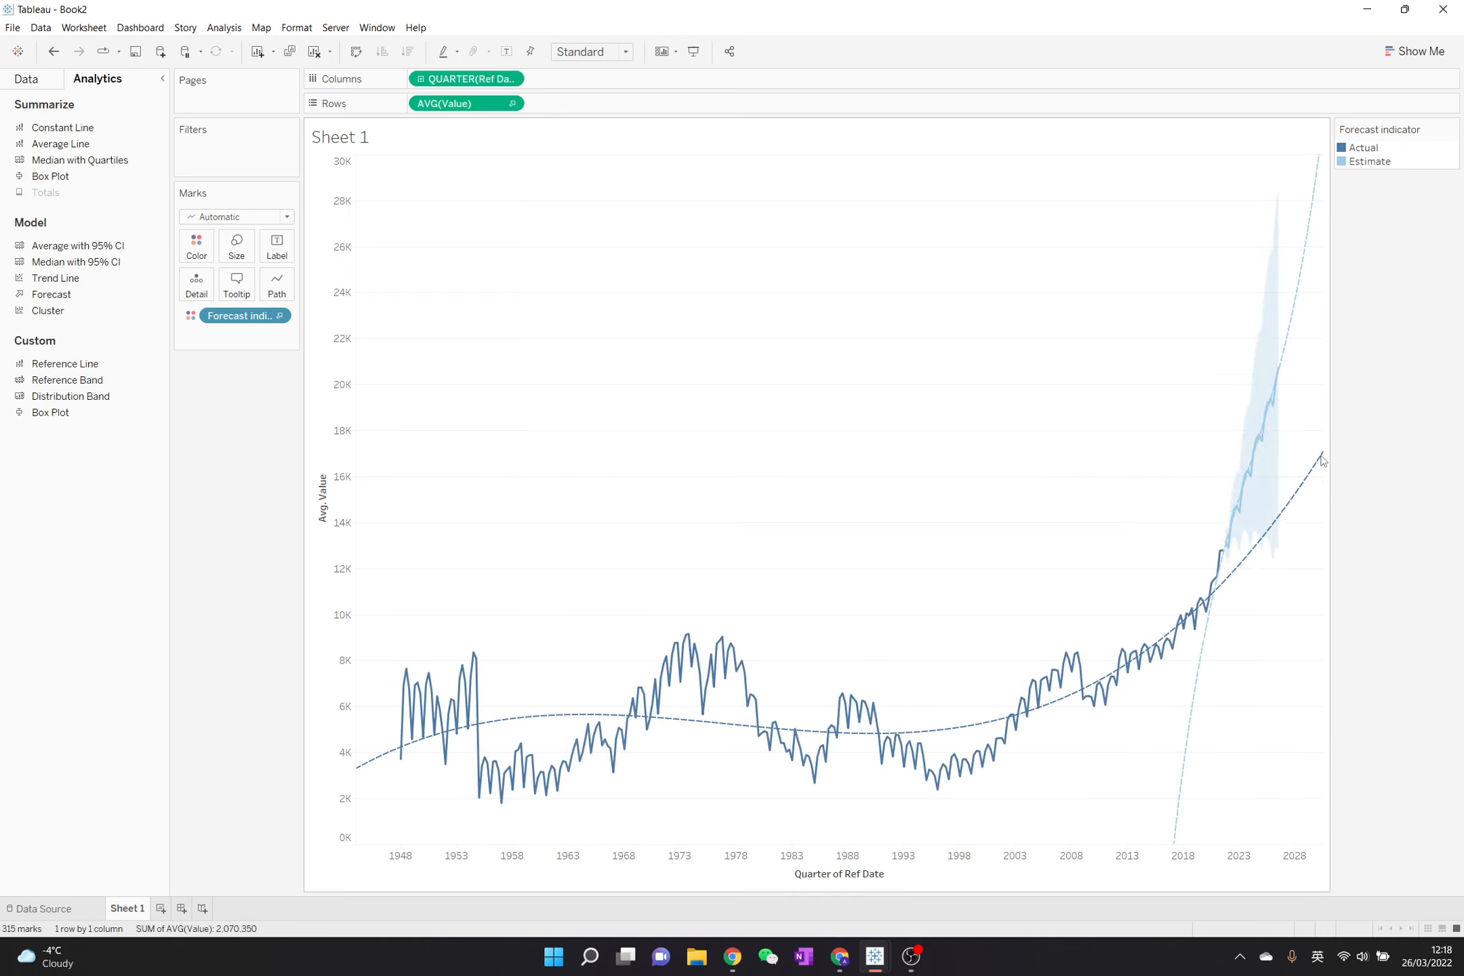
{"action": "right_click", "coordinate": [1316, 476]}
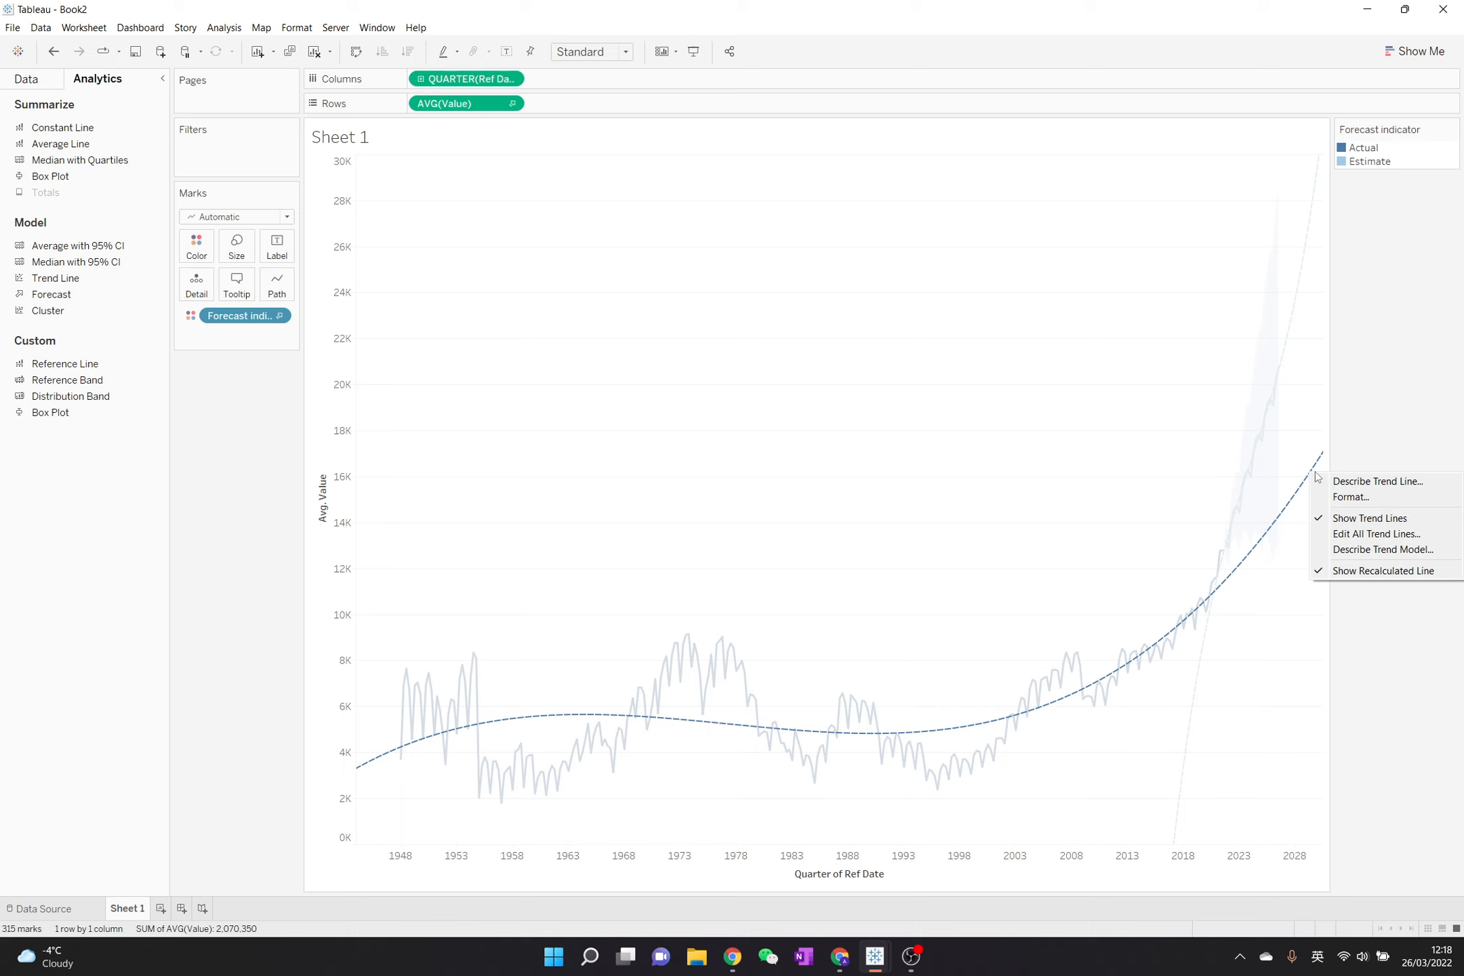
{"action": "left_click", "coordinate": [1358, 536]}
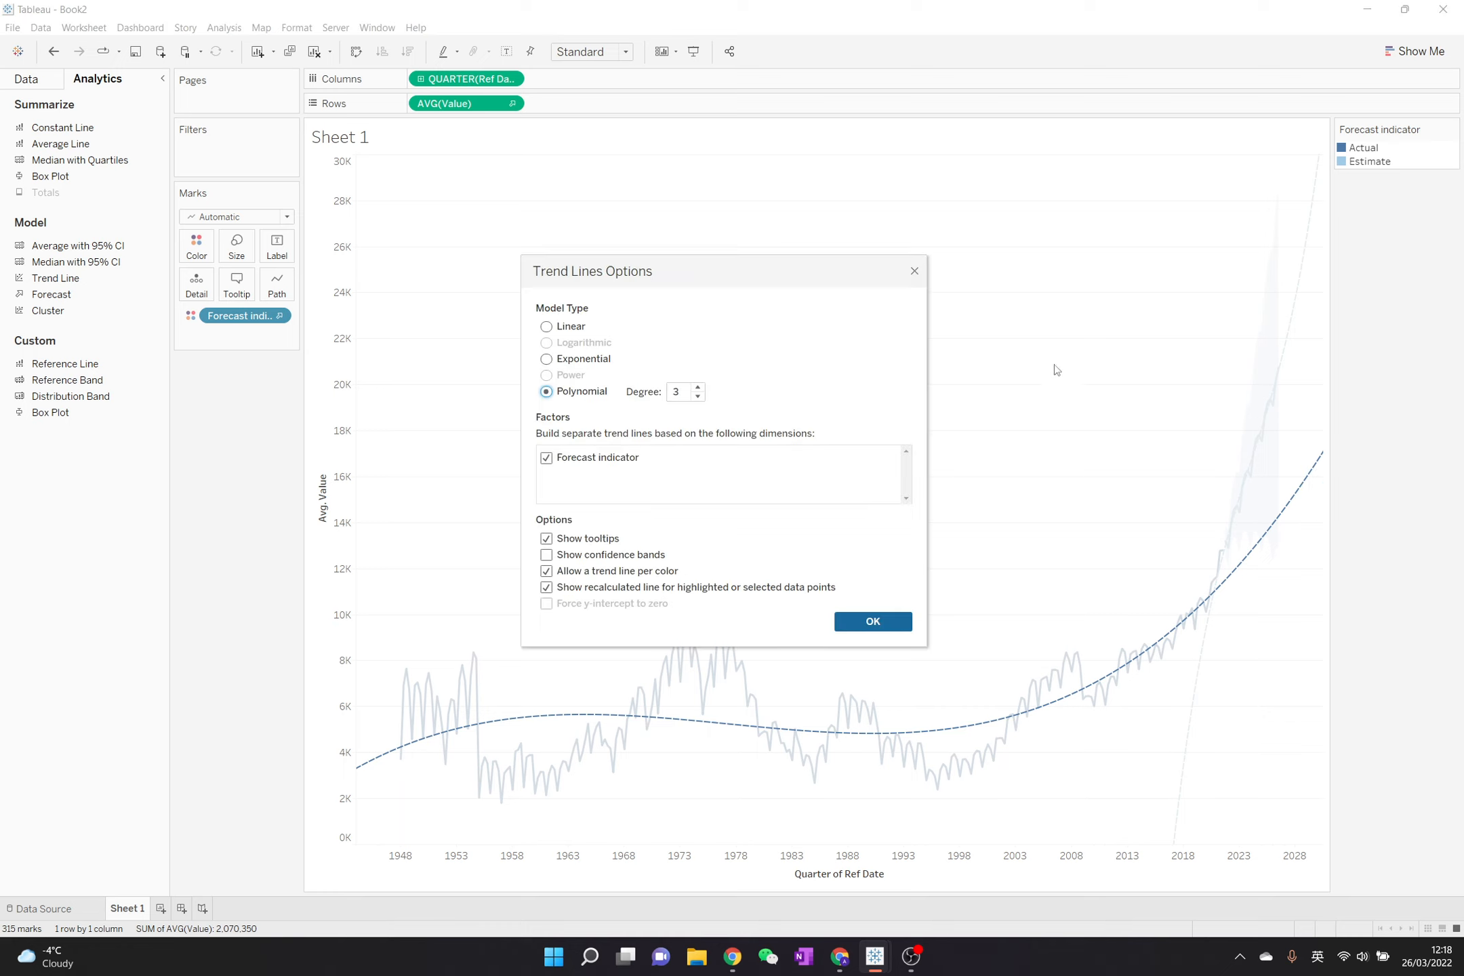
{"action": "left_click", "coordinate": [547, 457]}
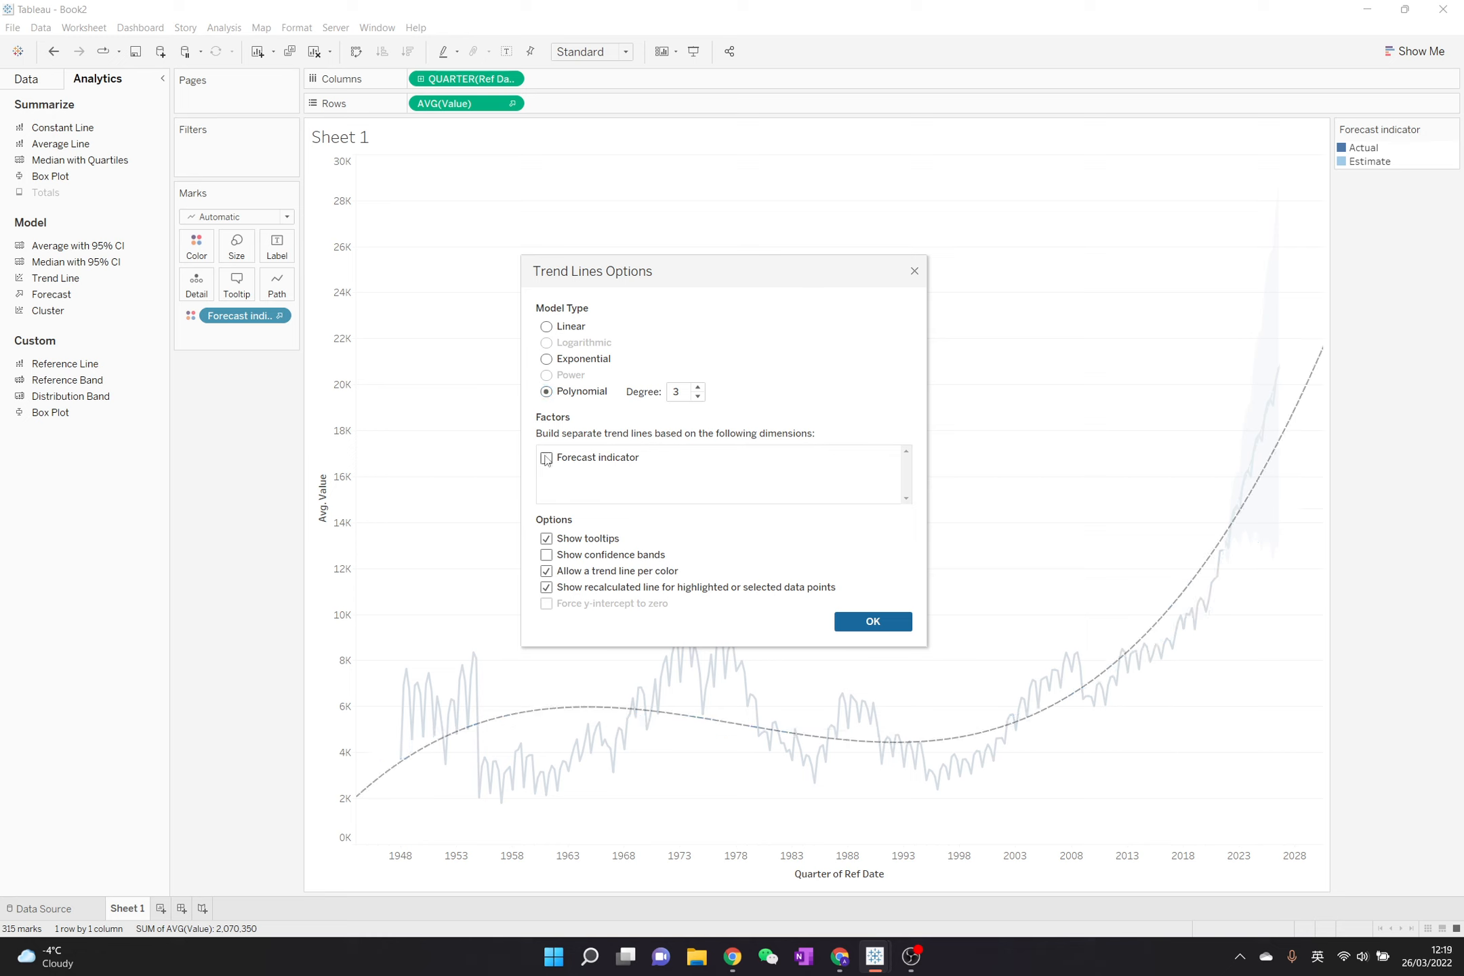
{"action": "left_click", "coordinate": [888, 621]}
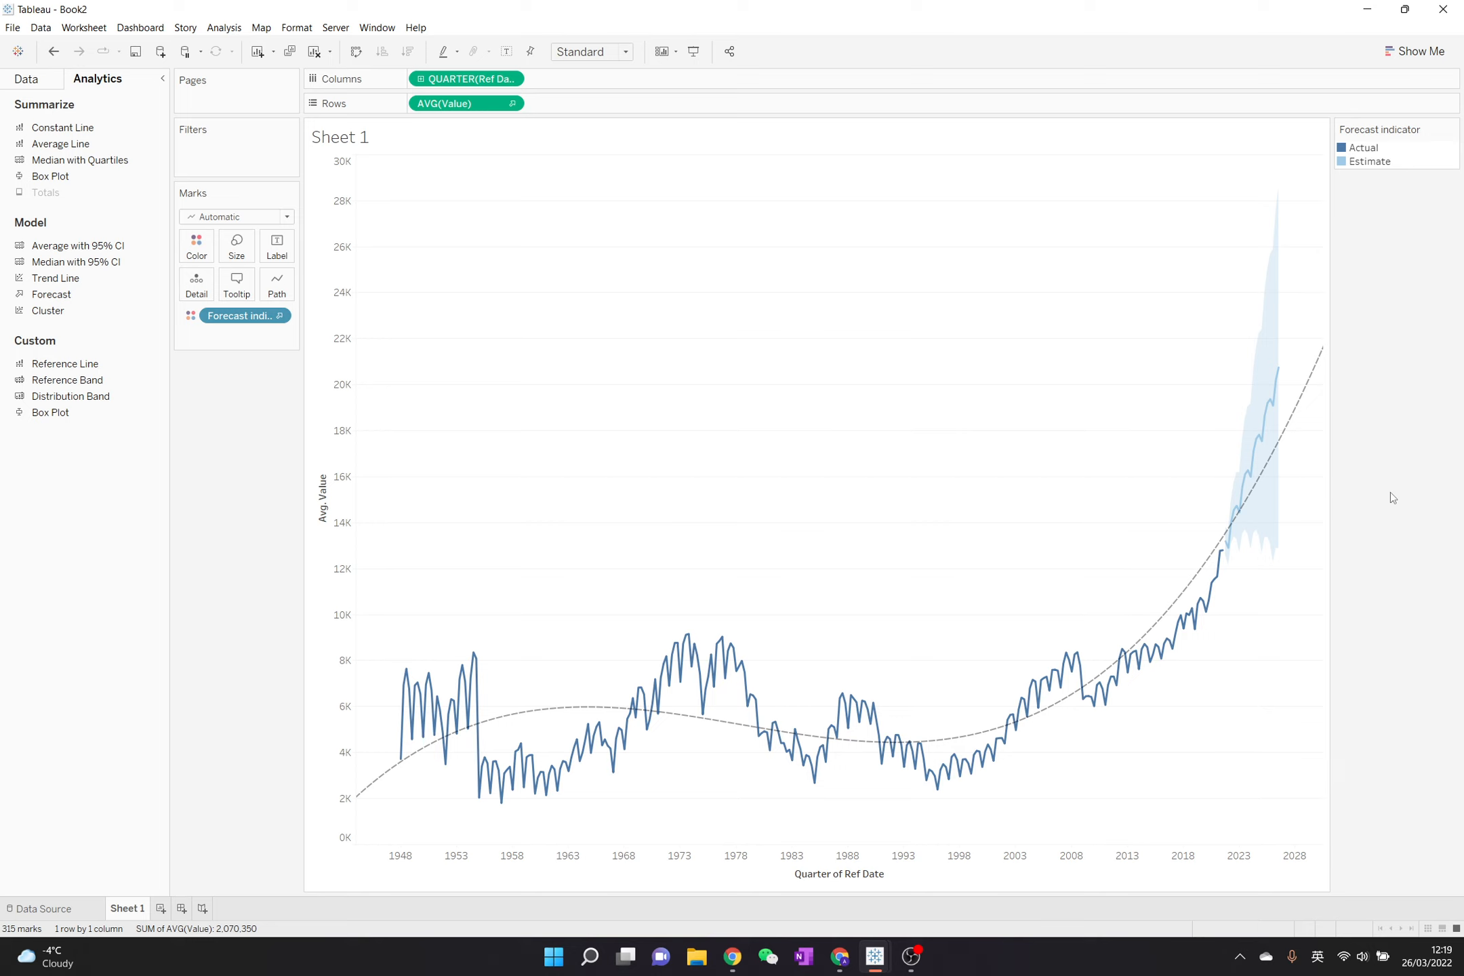
- Rename the worksheet as Quarterly Trend
{"action": "double_click", "coordinate": [119, 910]}
{"action": "type", "text": "Quarterly Trend"}
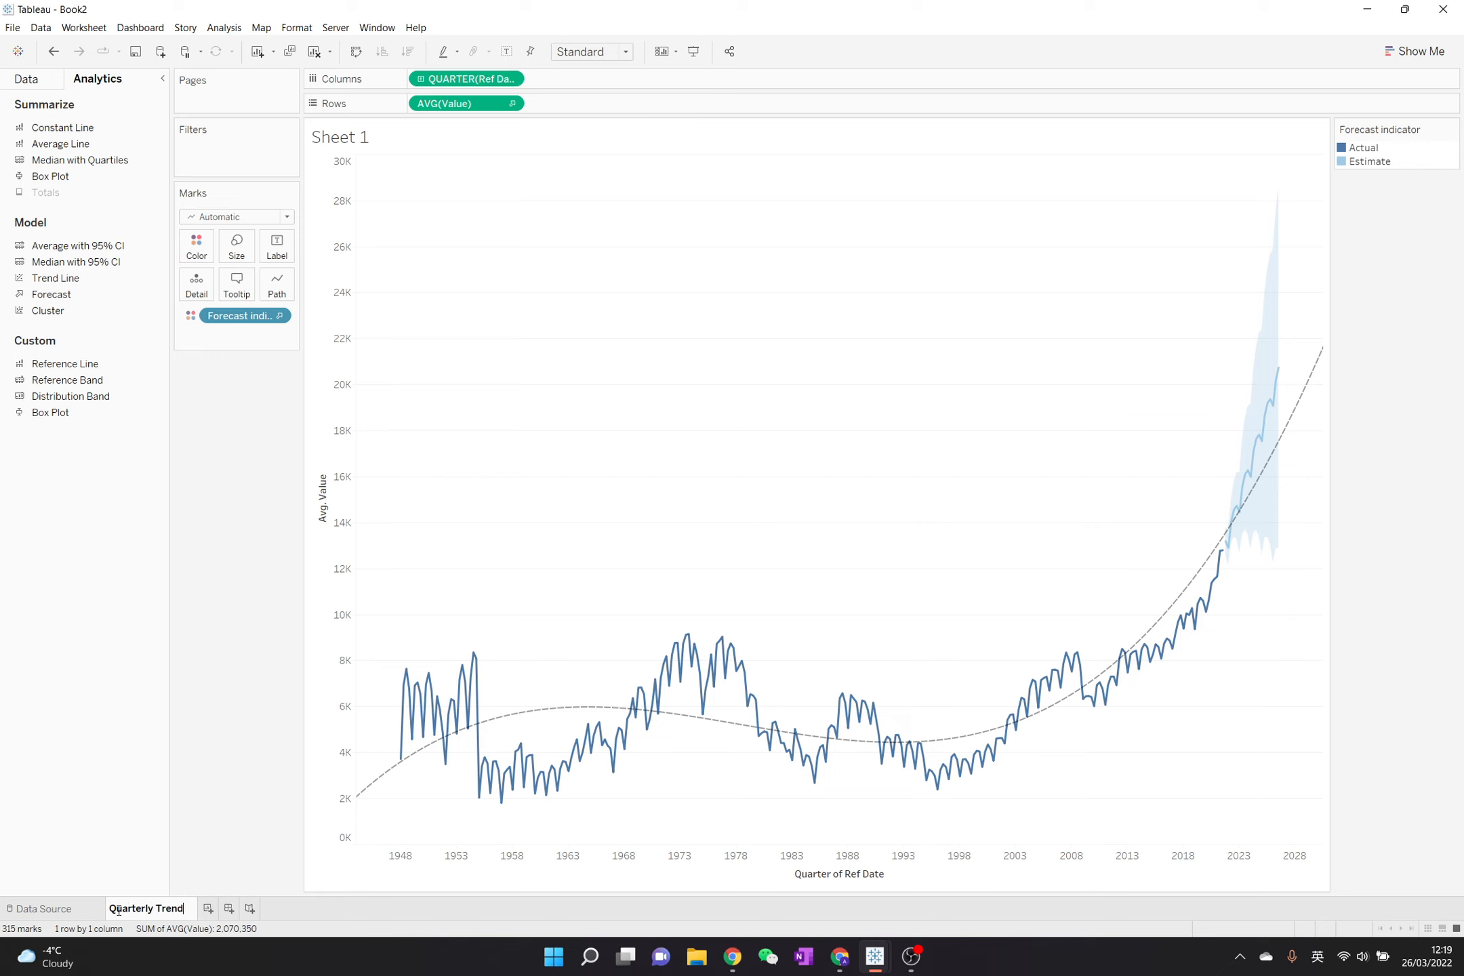
{"action": "key", "text": "Return"}
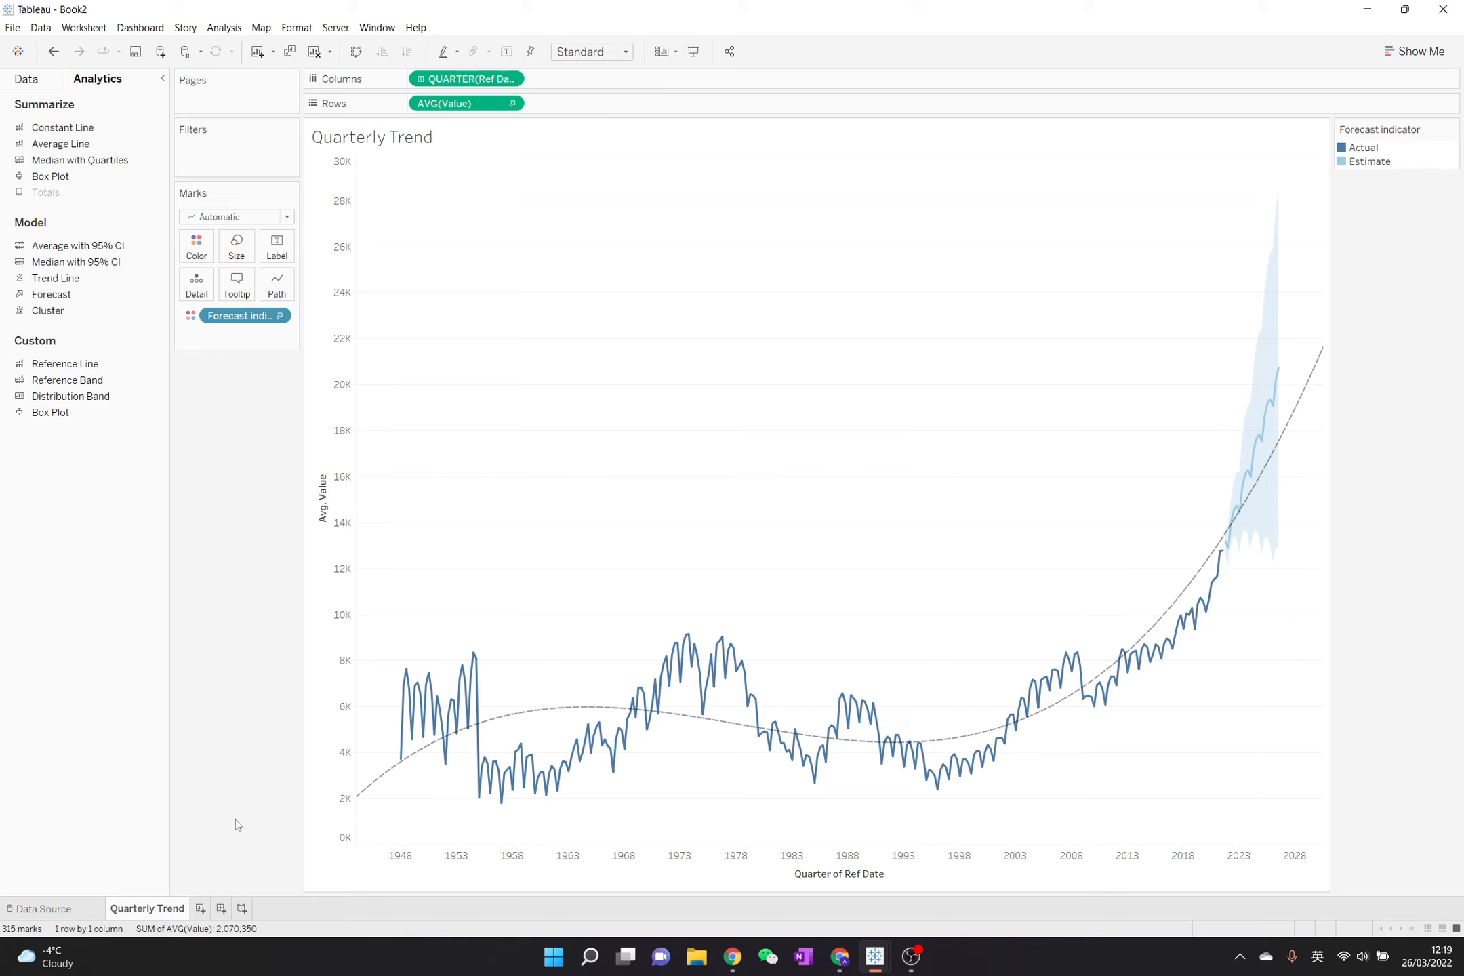
- Add a new worksheet and build a continuous line chart of Value by Ref Date
{"action": "left_click", "coordinate": [199, 908]}
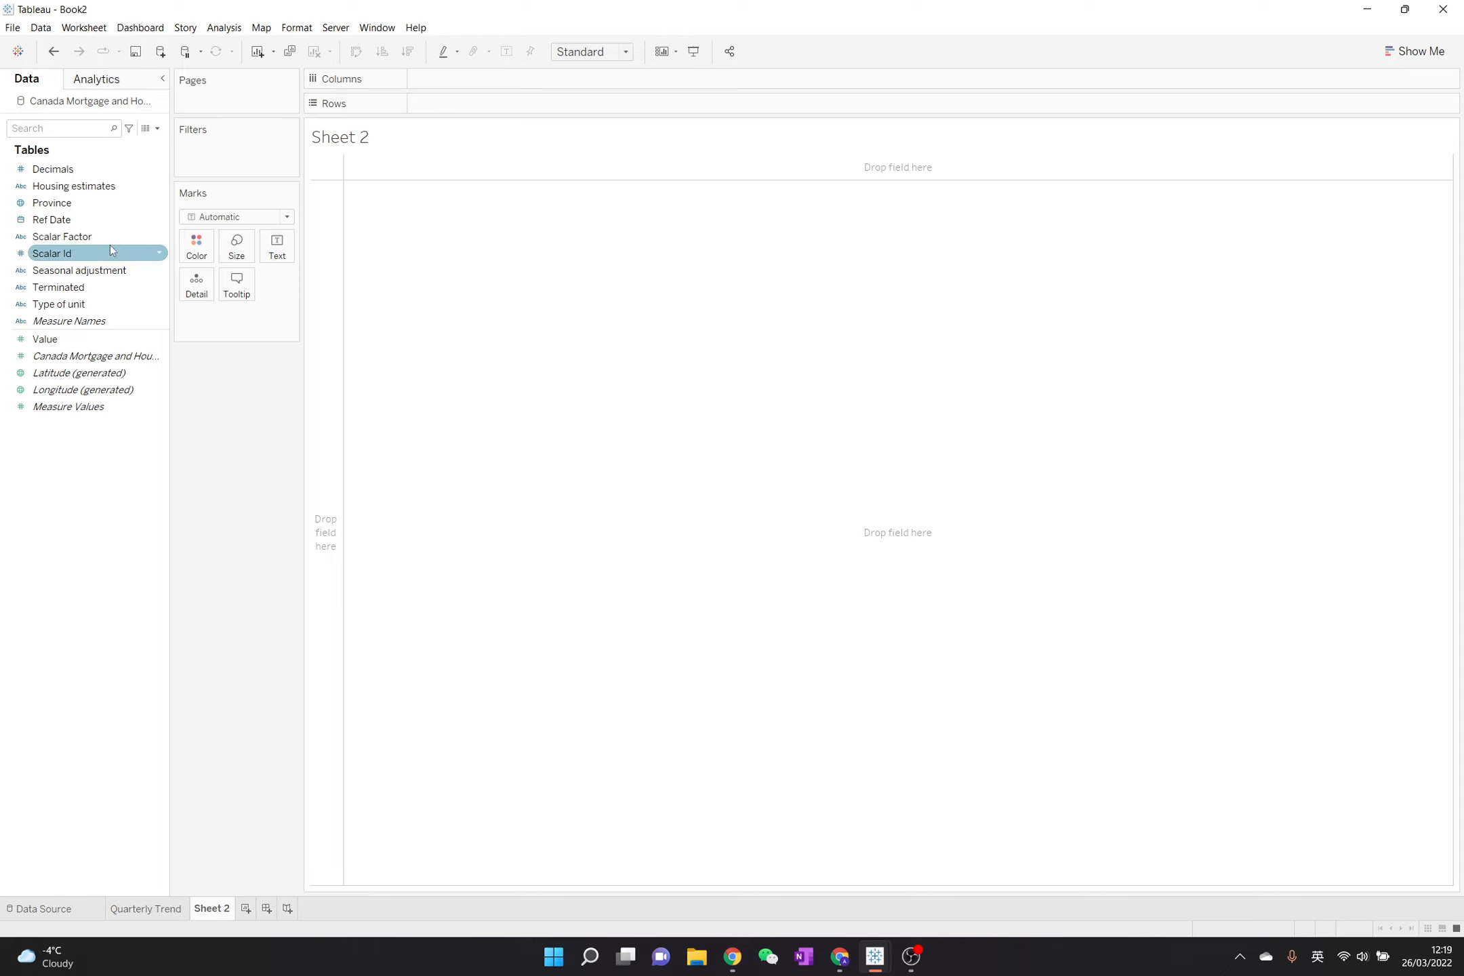
{"action": "left_click", "coordinate": [80, 225]}
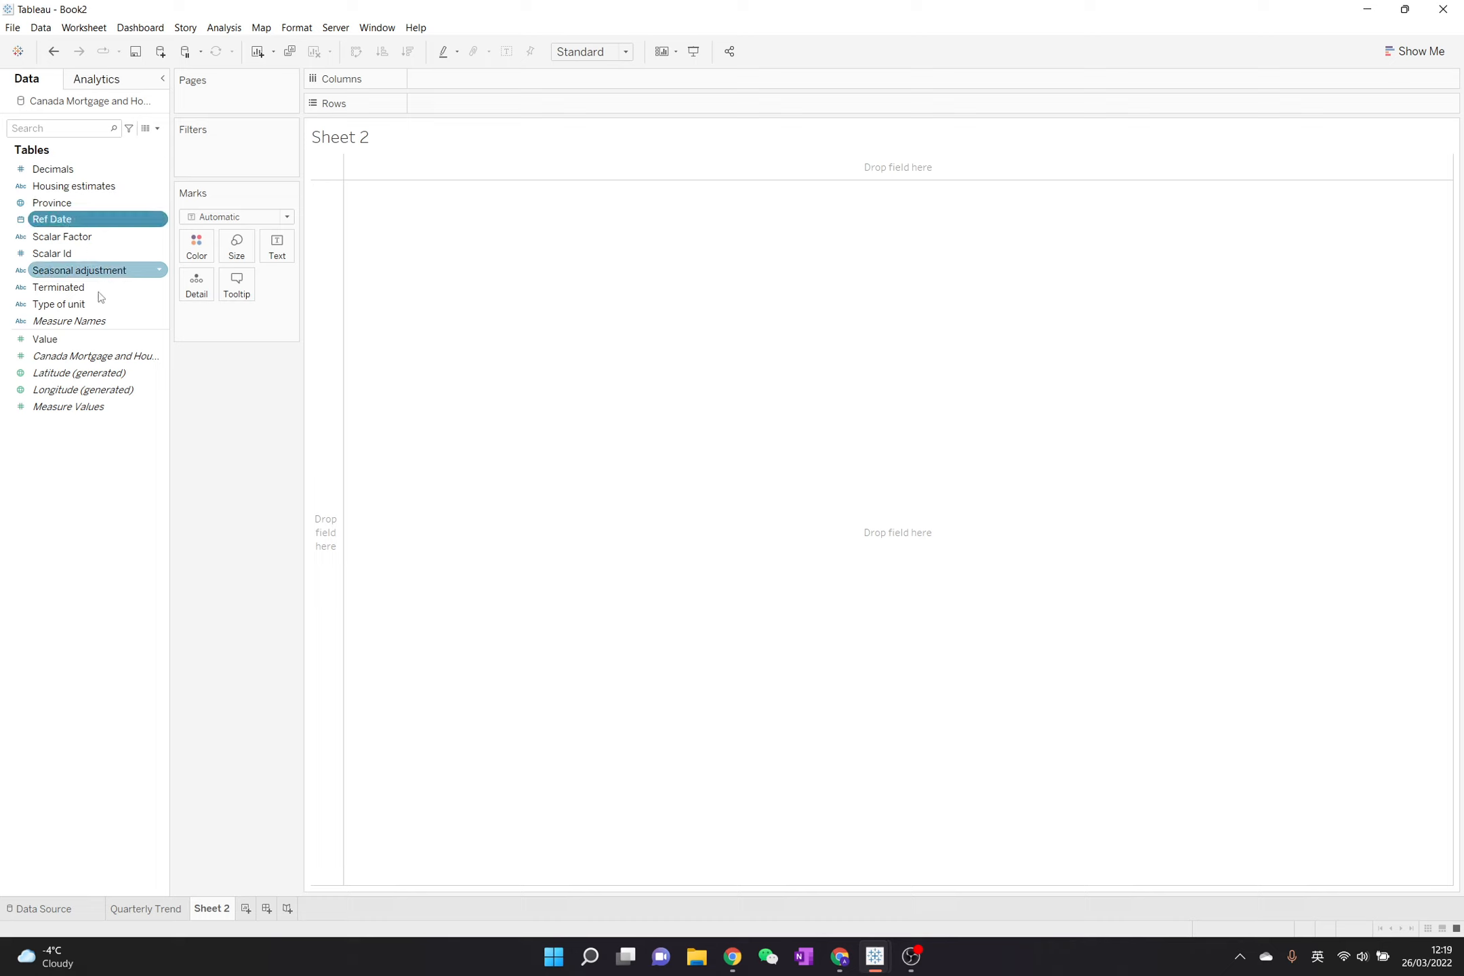
{"action": "left_click", "coordinate": [109, 357], "text": "shift"}
{"action": "left_click", "coordinate": [157, 406]}
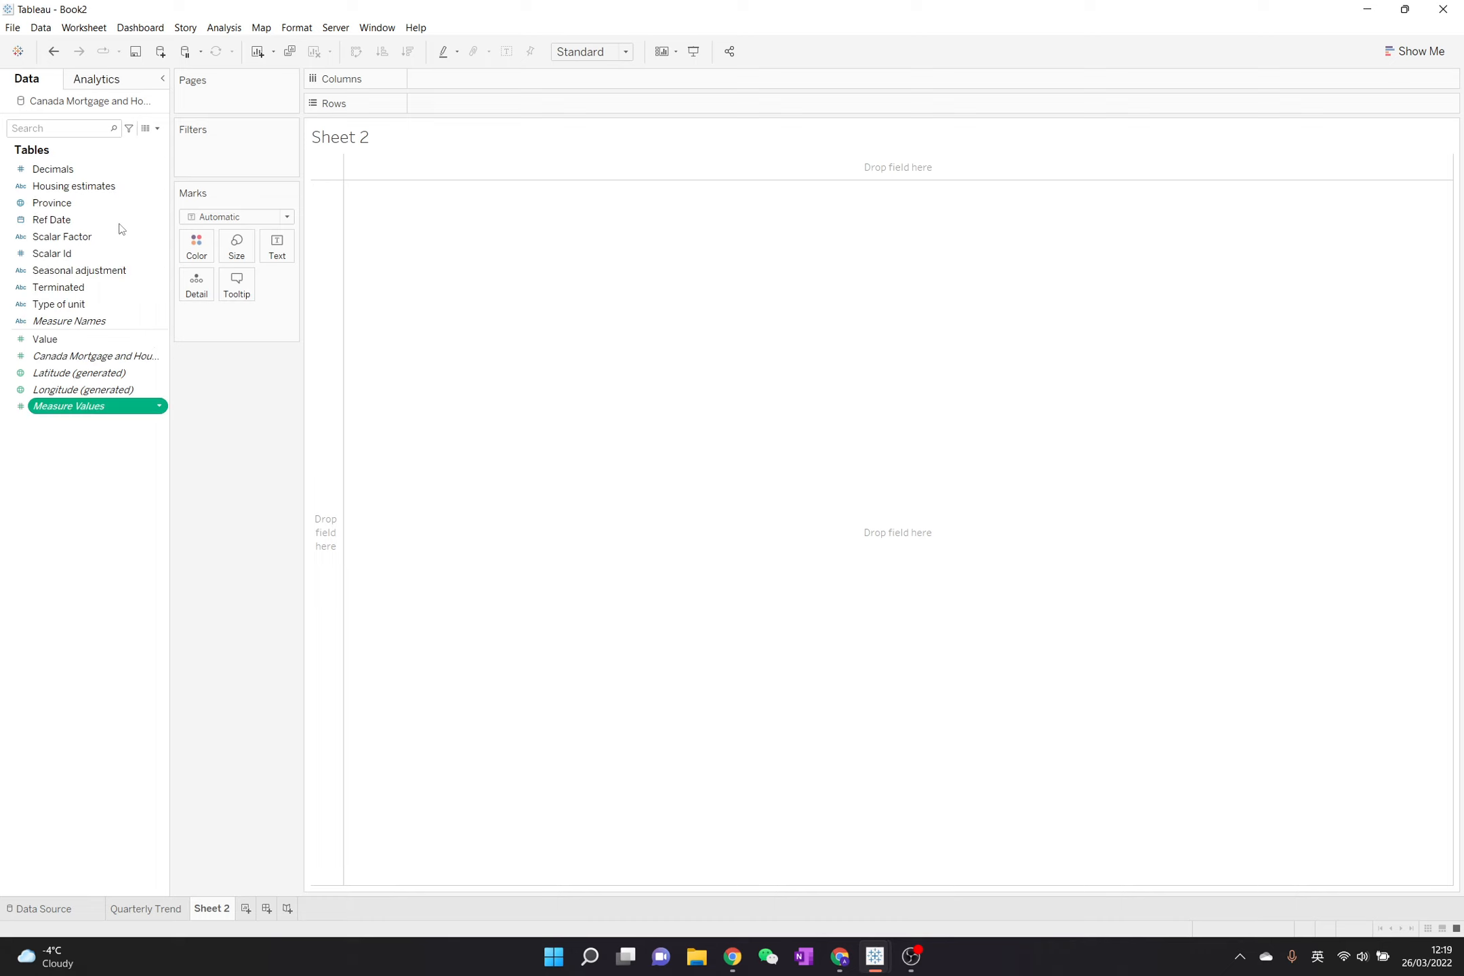
{"action": "left_click", "coordinate": [59, 221]}
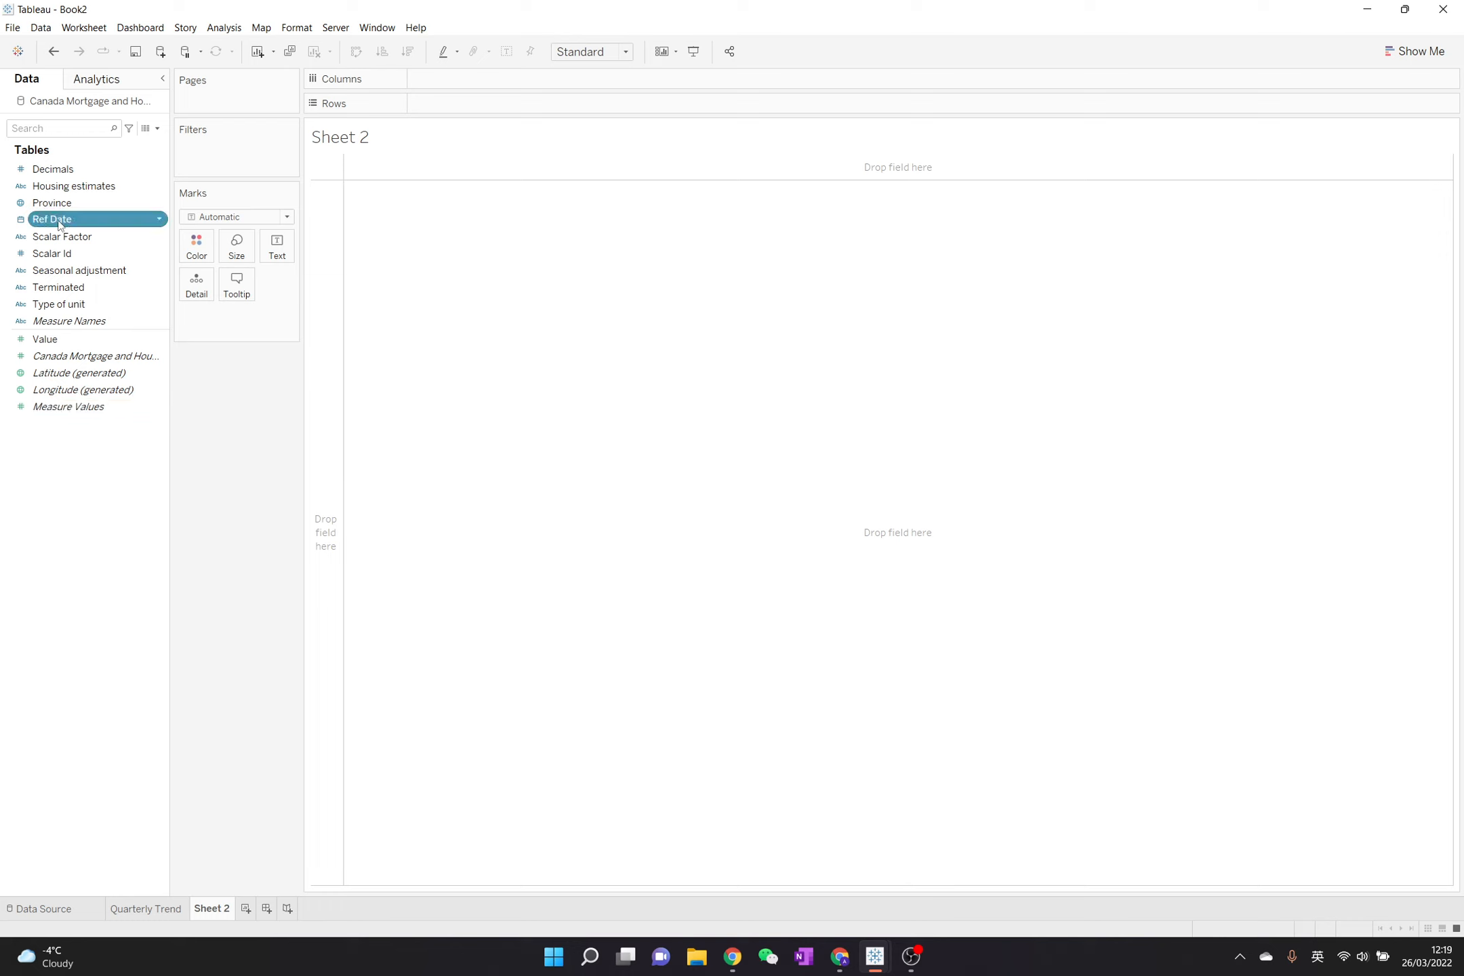
{"action": "left_click", "coordinate": [58, 339], "text": "ctrl"}
{"action": "left_click", "coordinate": [1416, 52]}
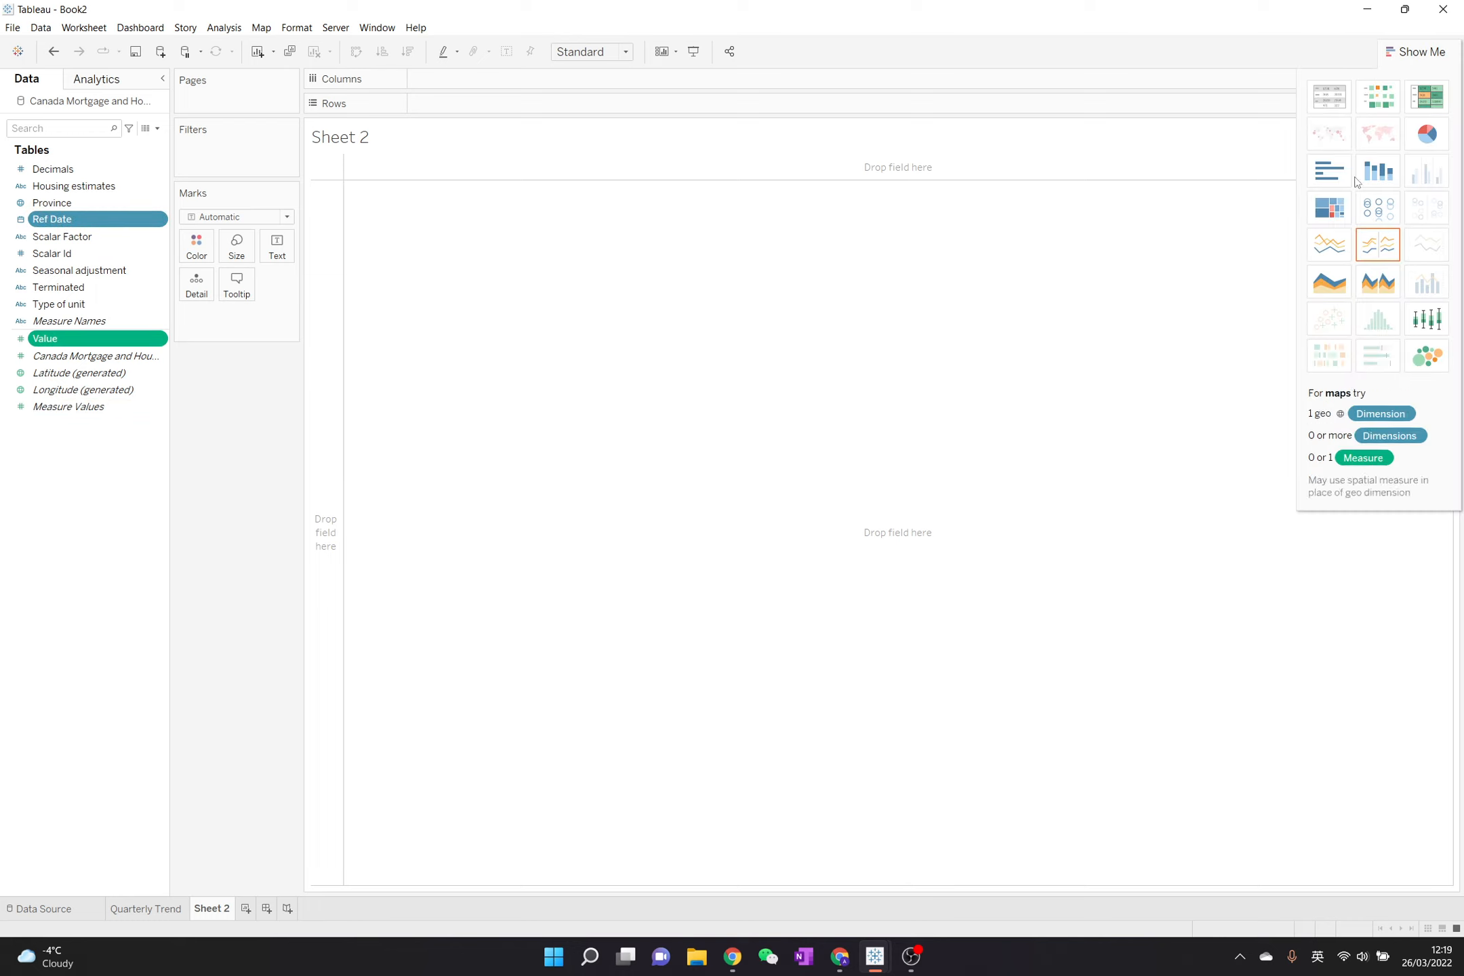
{"action": "left_click", "coordinate": [1328, 241]}
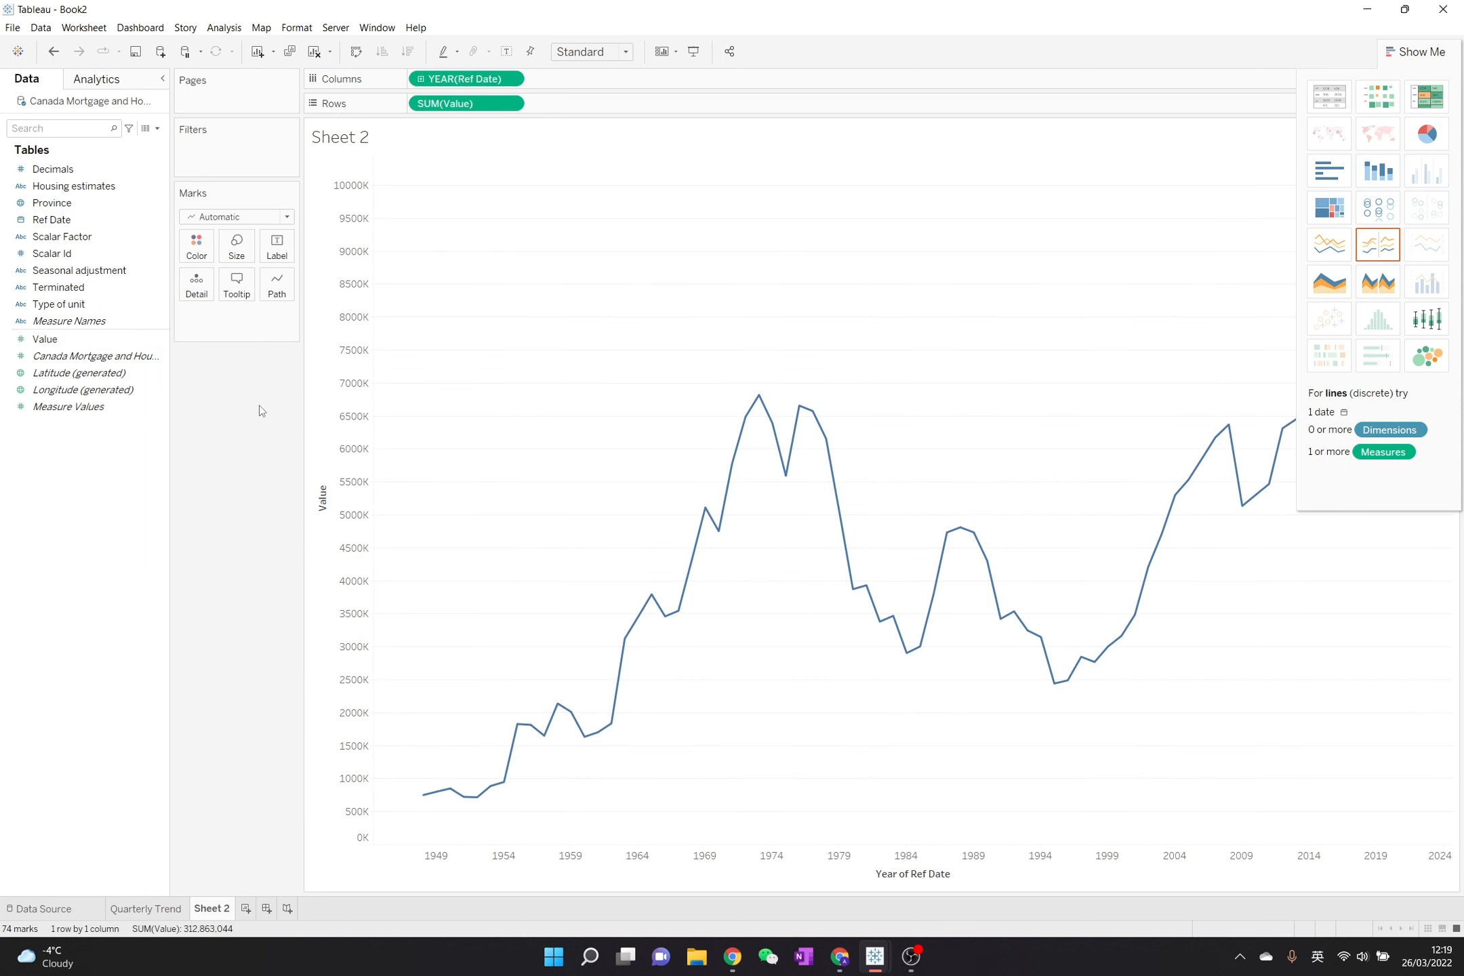
{"action": "left_click", "coordinate": [1424, 52]}
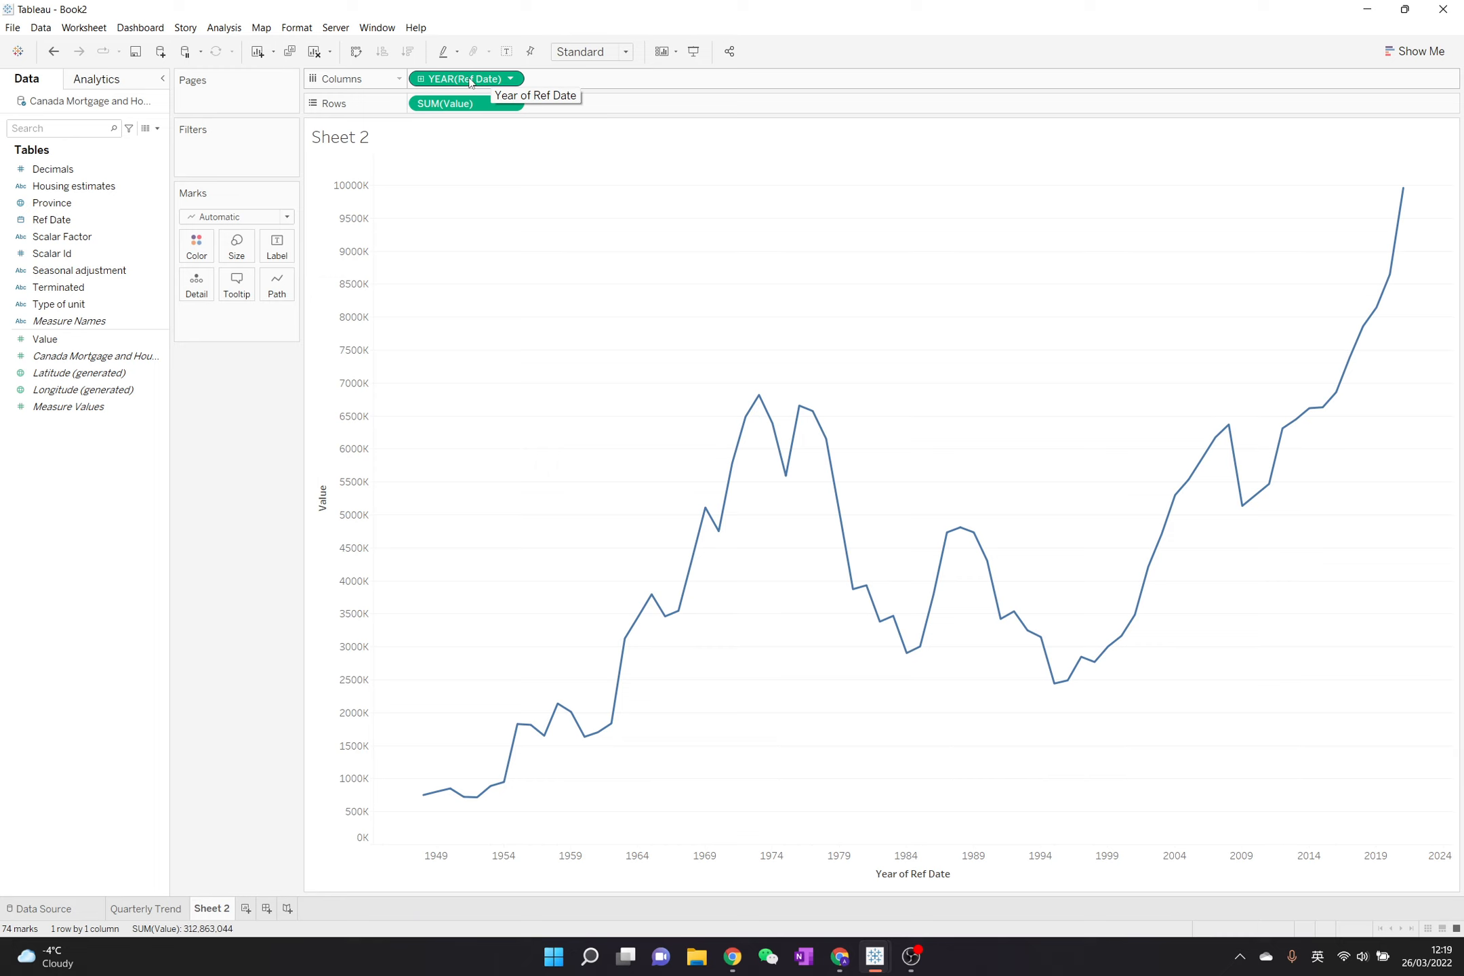
- Filter Ref Date with a relative date range covering the last 3 years
{"action": "left_click_drag", "start_coordinate": [470, 81], "coordinate": [246, 151]}
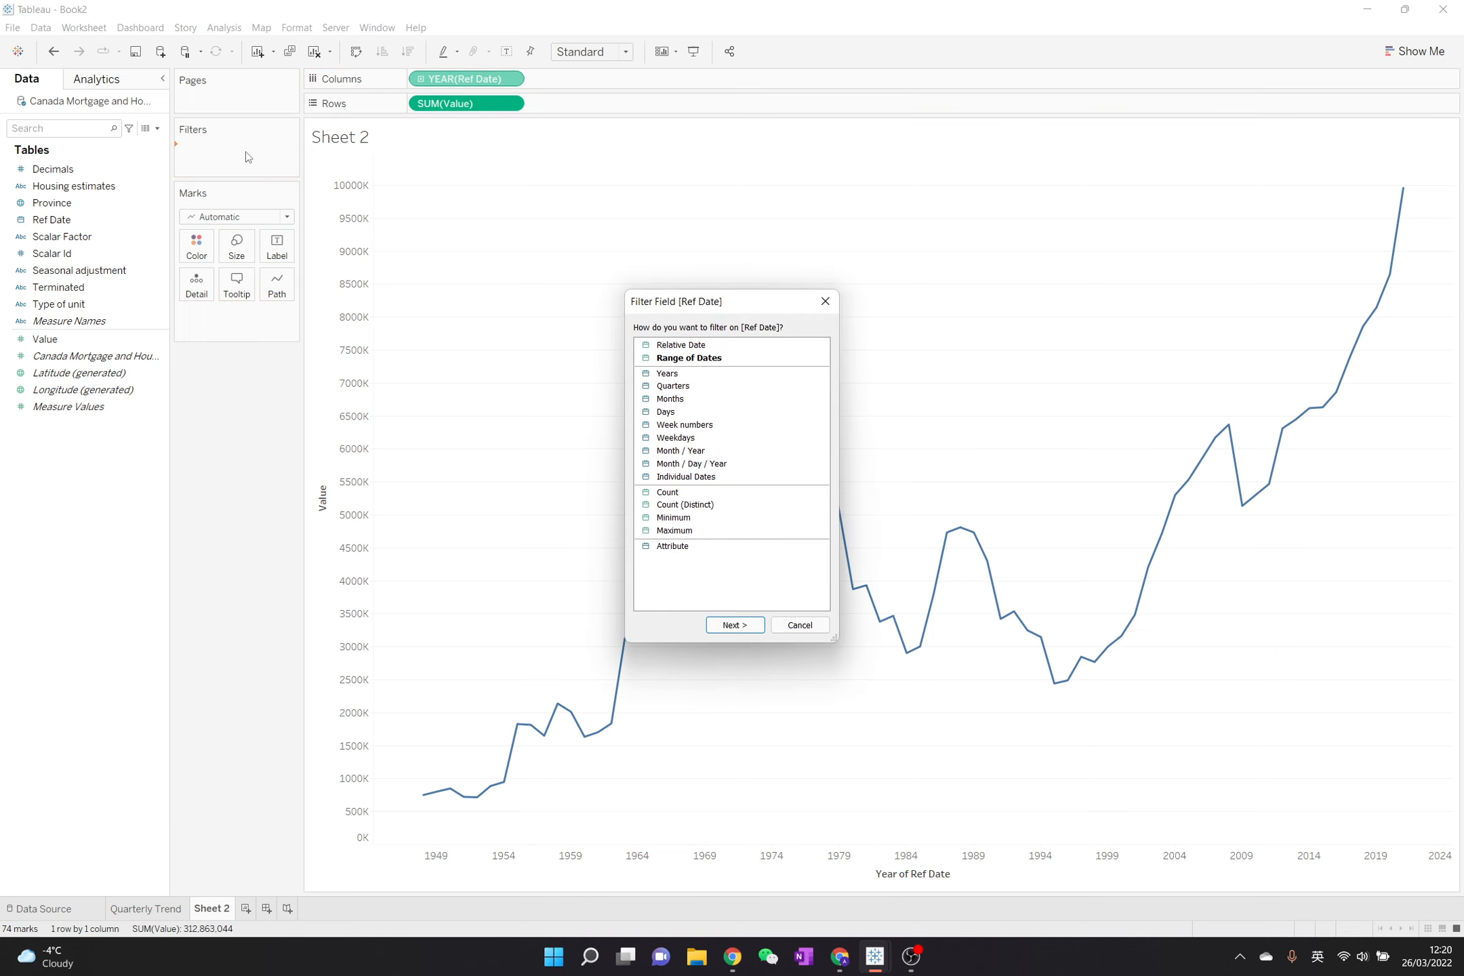
{"action": "left_click", "coordinate": [667, 346]}
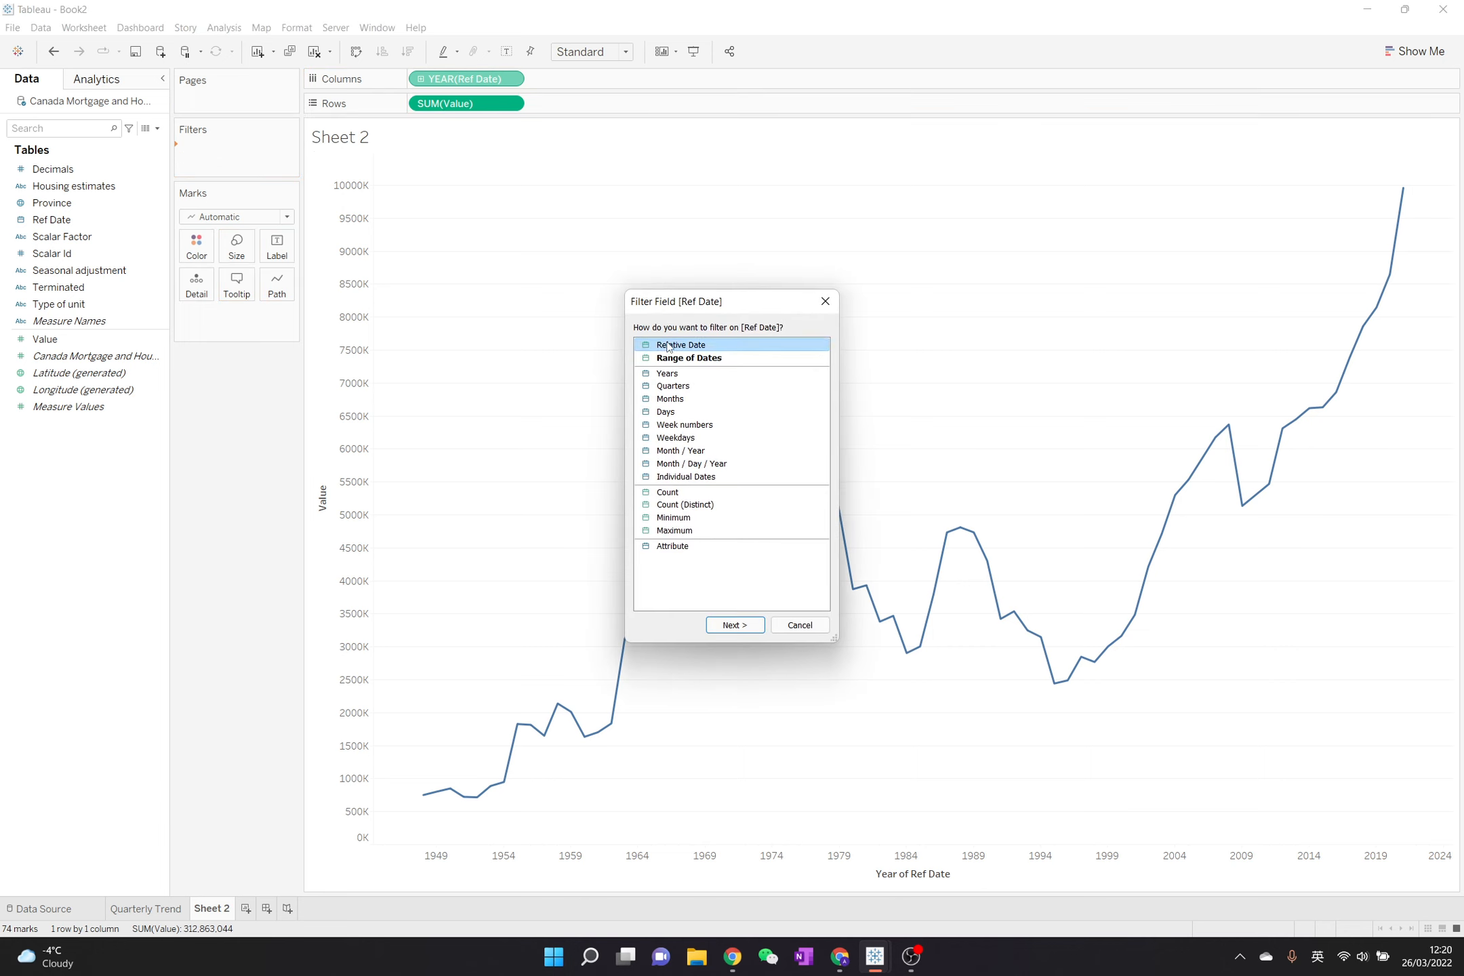
{"action": "left_click", "coordinate": [734, 625]}
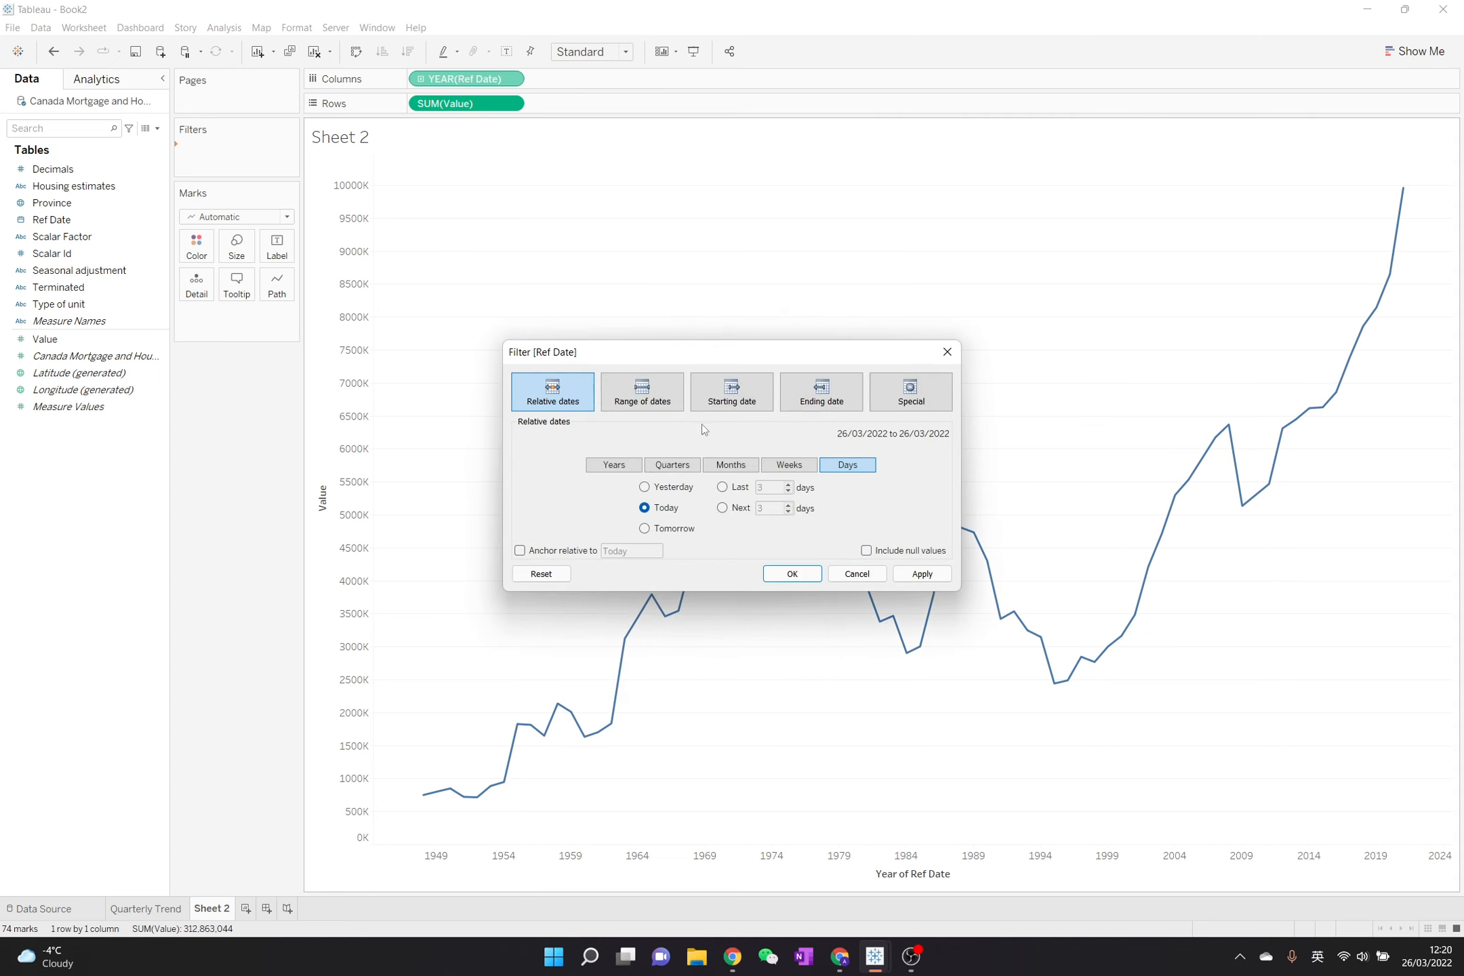
{"action": "left_click", "coordinate": [639, 470]}
{"action": "left_click", "coordinate": [732, 487]}
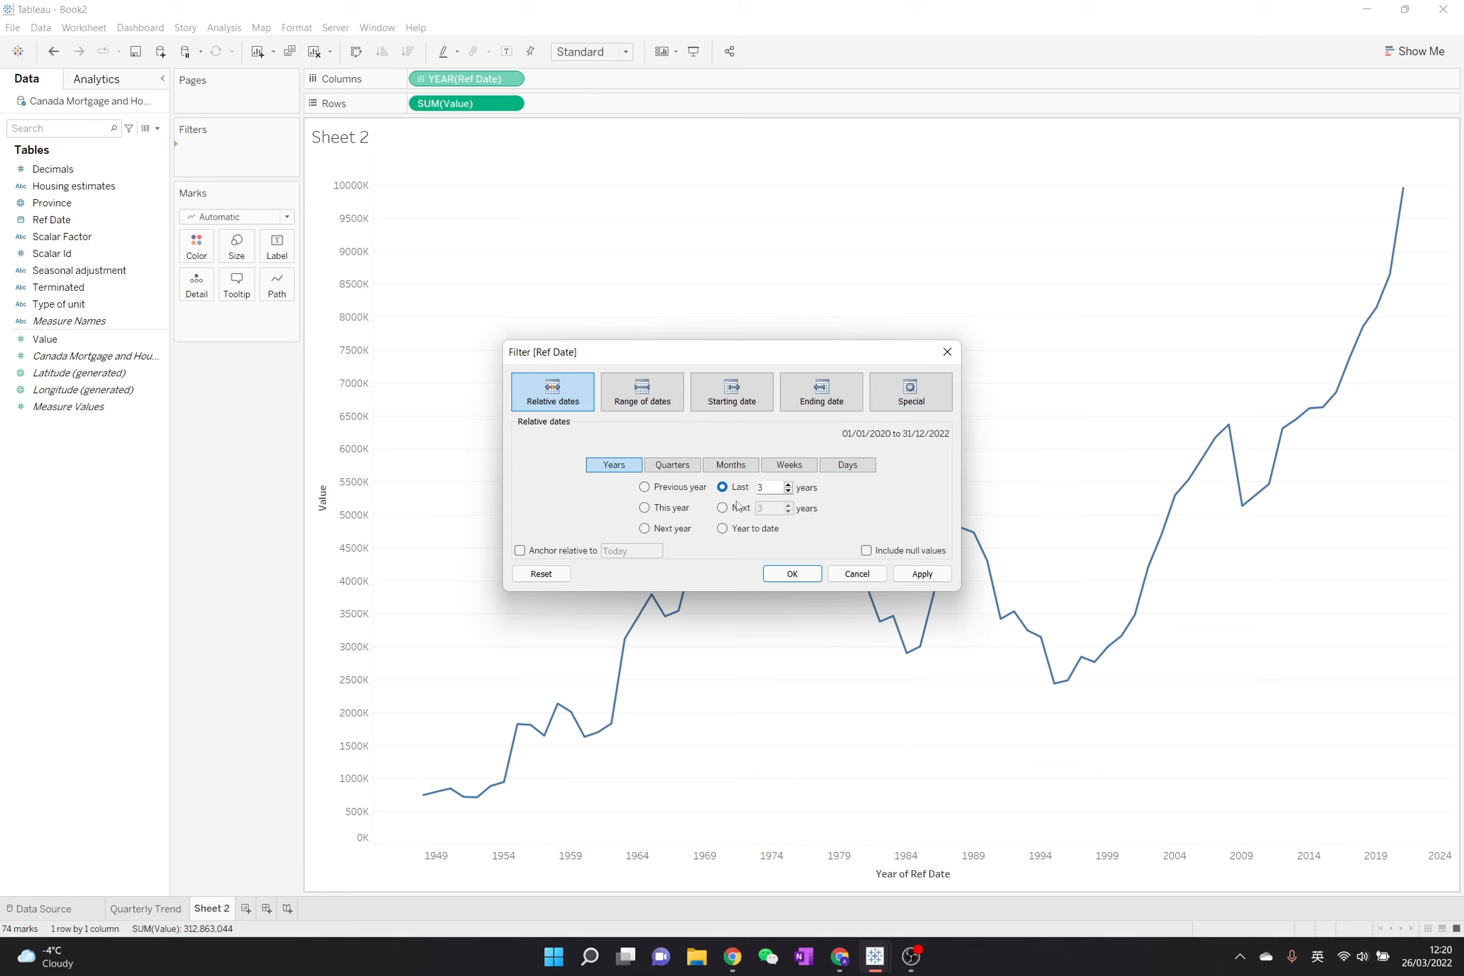
{"action": "left_click", "coordinate": [793, 574]}
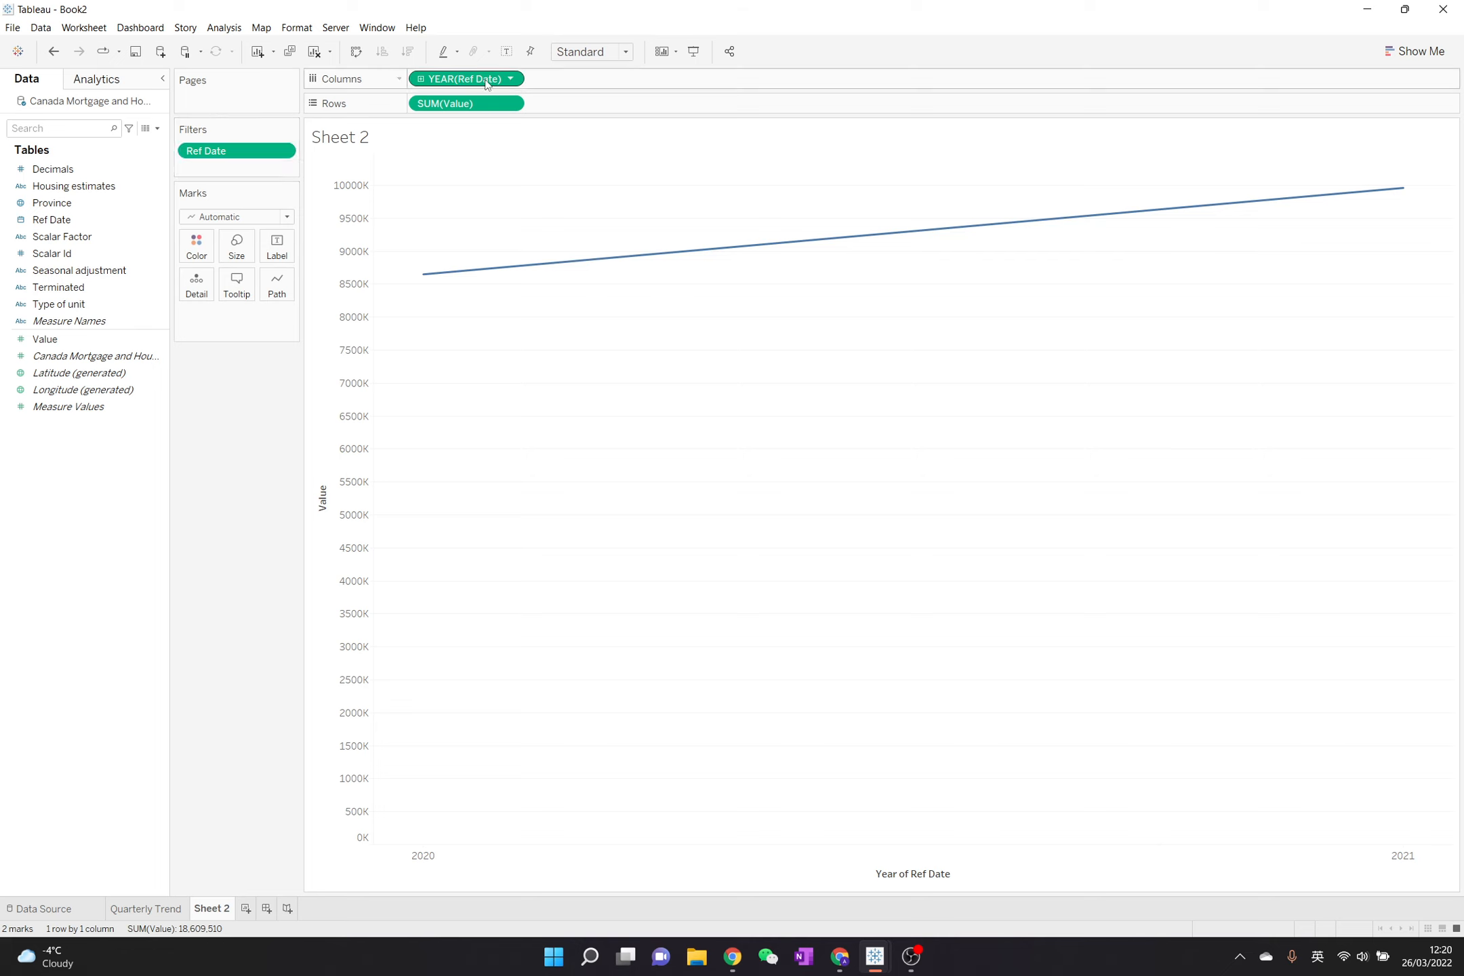
- Color the line by Ref Date and set that color field to discrete Year
{"action": "left_click_drag", "start_coordinate": [486, 83], "coordinate": [195, 255]}
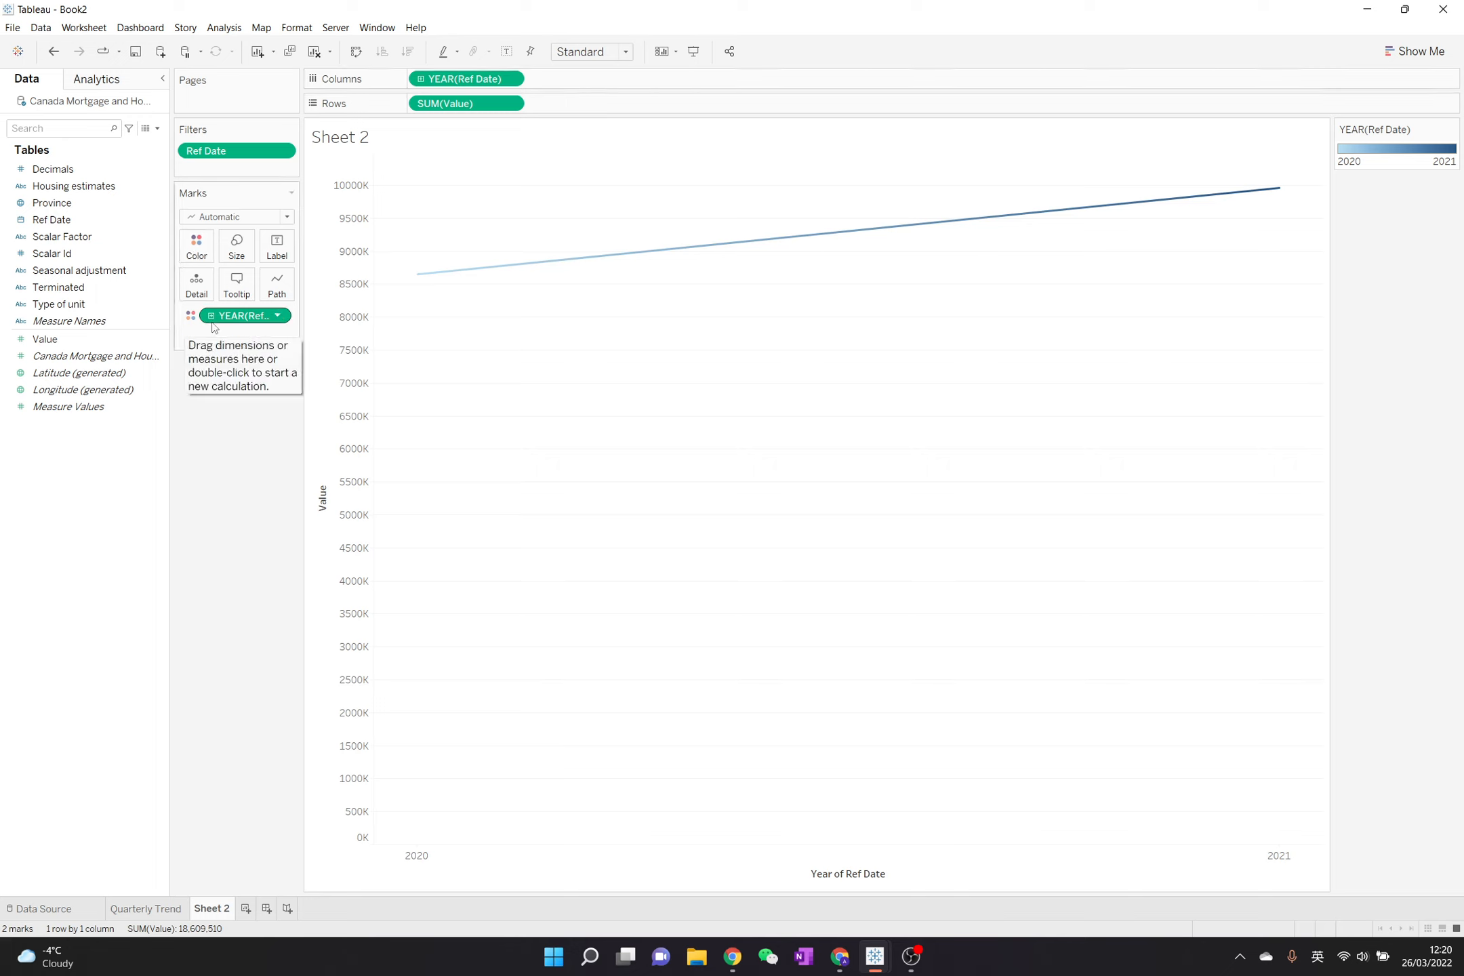
{"action": "left_click", "coordinate": [278, 316]}
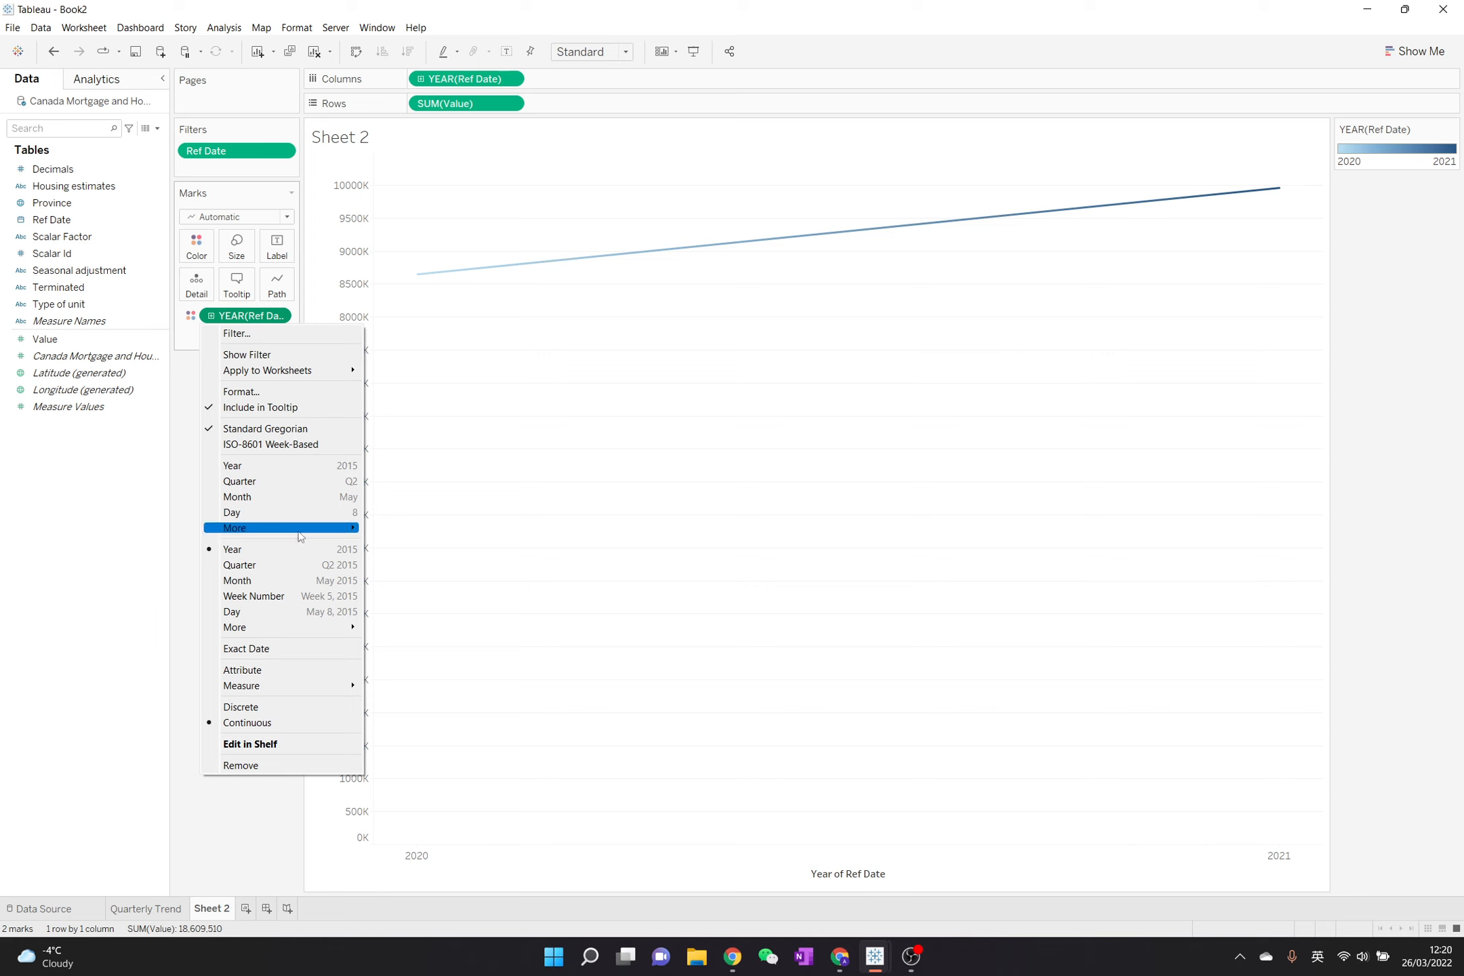
{"action": "left_click", "coordinate": [293, 464]}
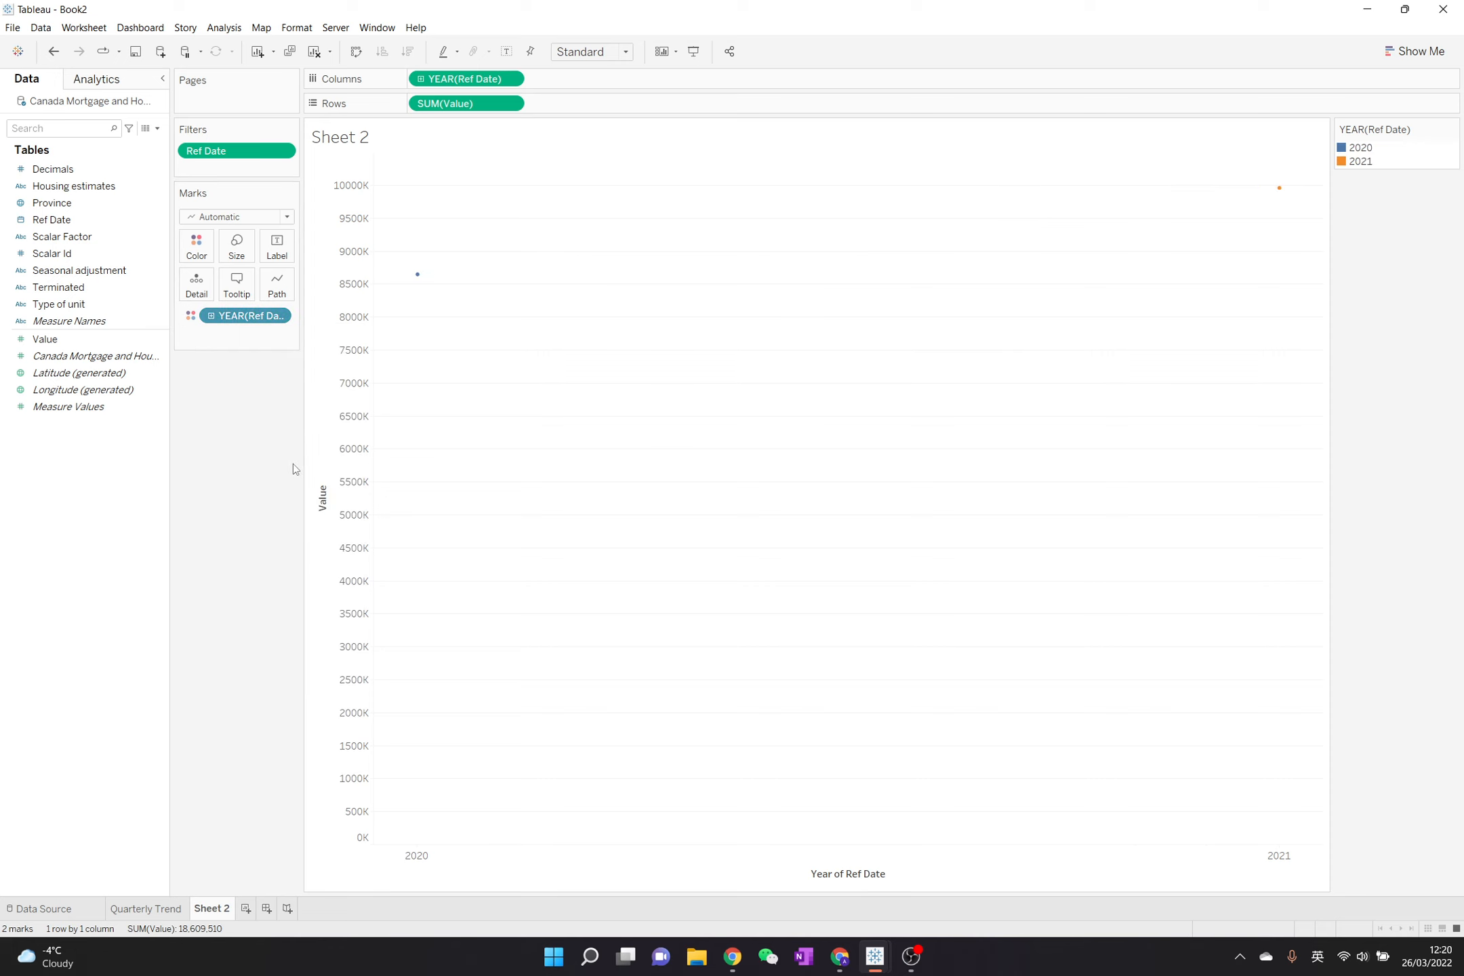
- Change Ref Date on the columns to discrete Quarter so each year's line shares the same Q1–Q4 axis
{"action": "left_click", "coordinate": [421, 79]}
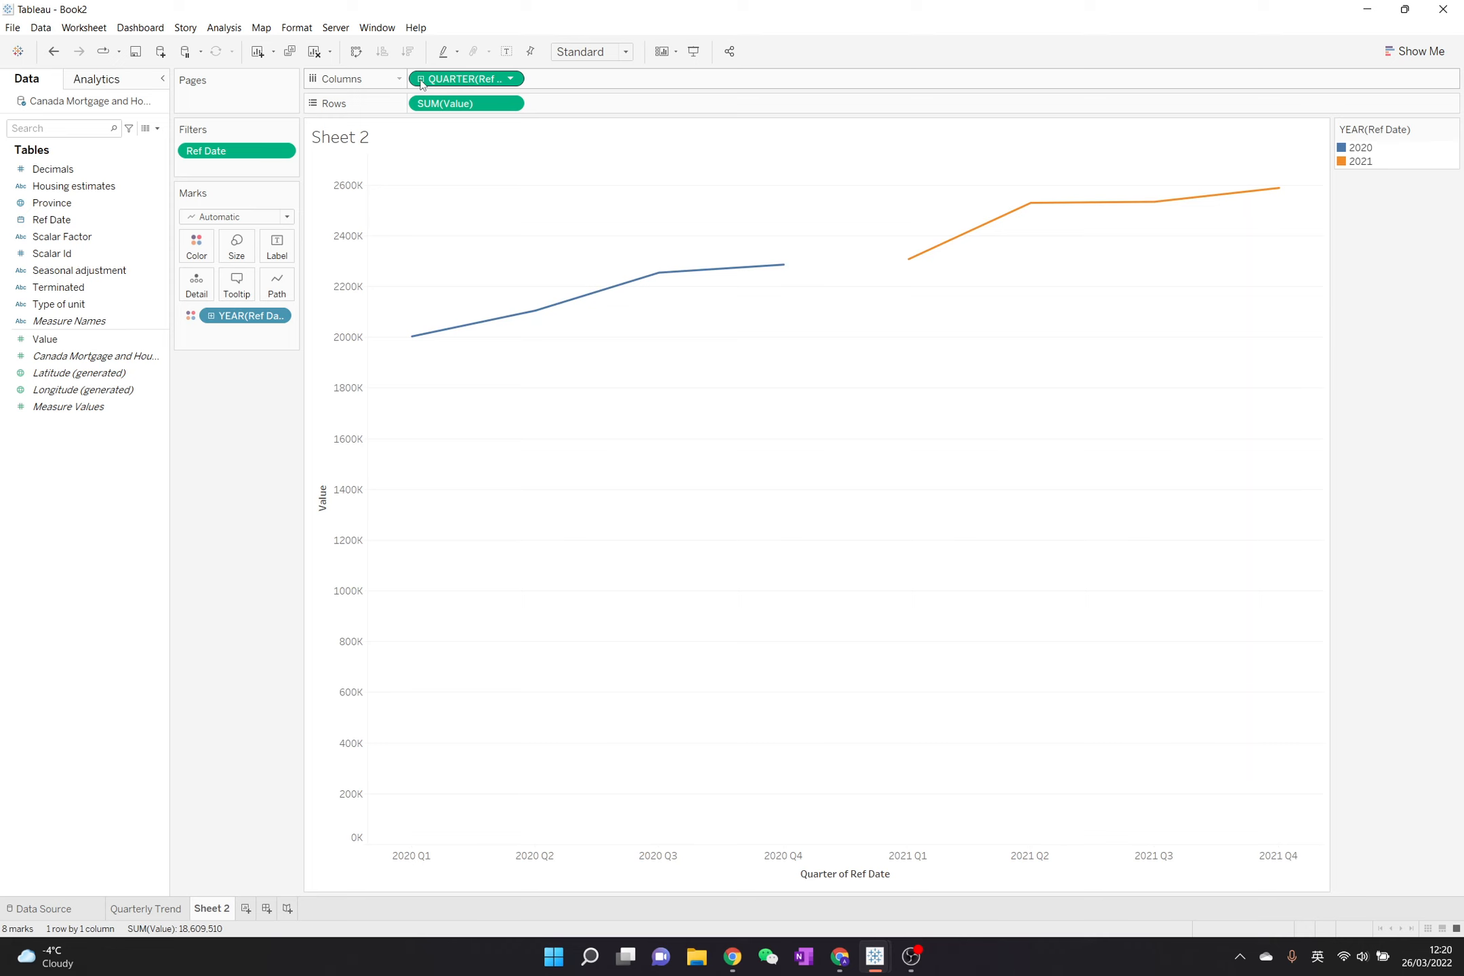
{"action": "left_click", "coordinate": [510, 79]}
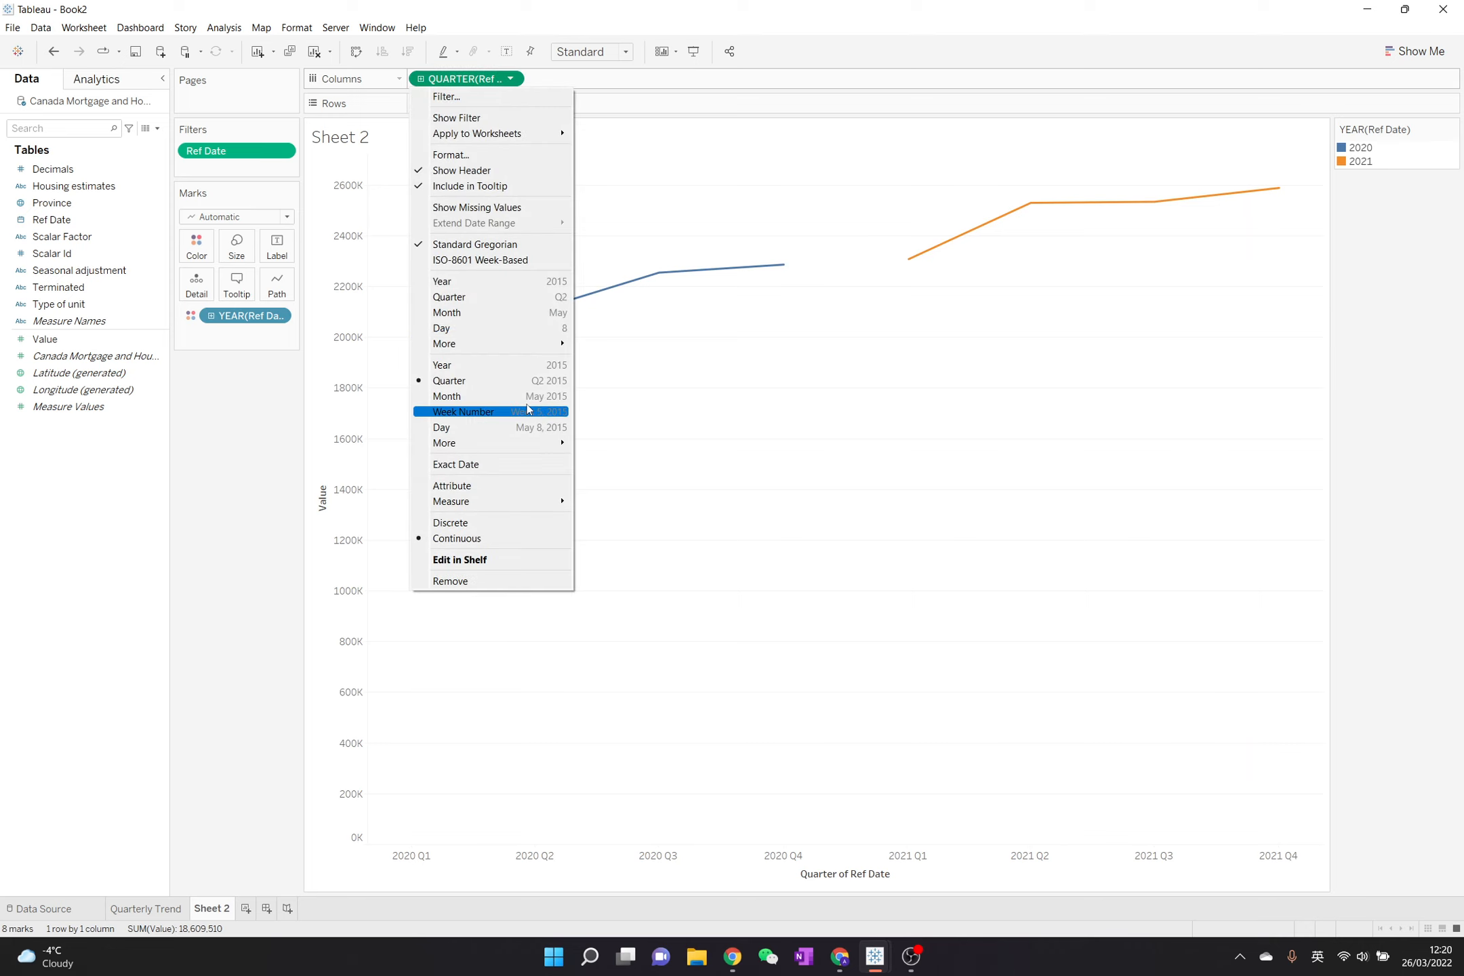
{"action": "left_click", "coordinate": [488, 298]}
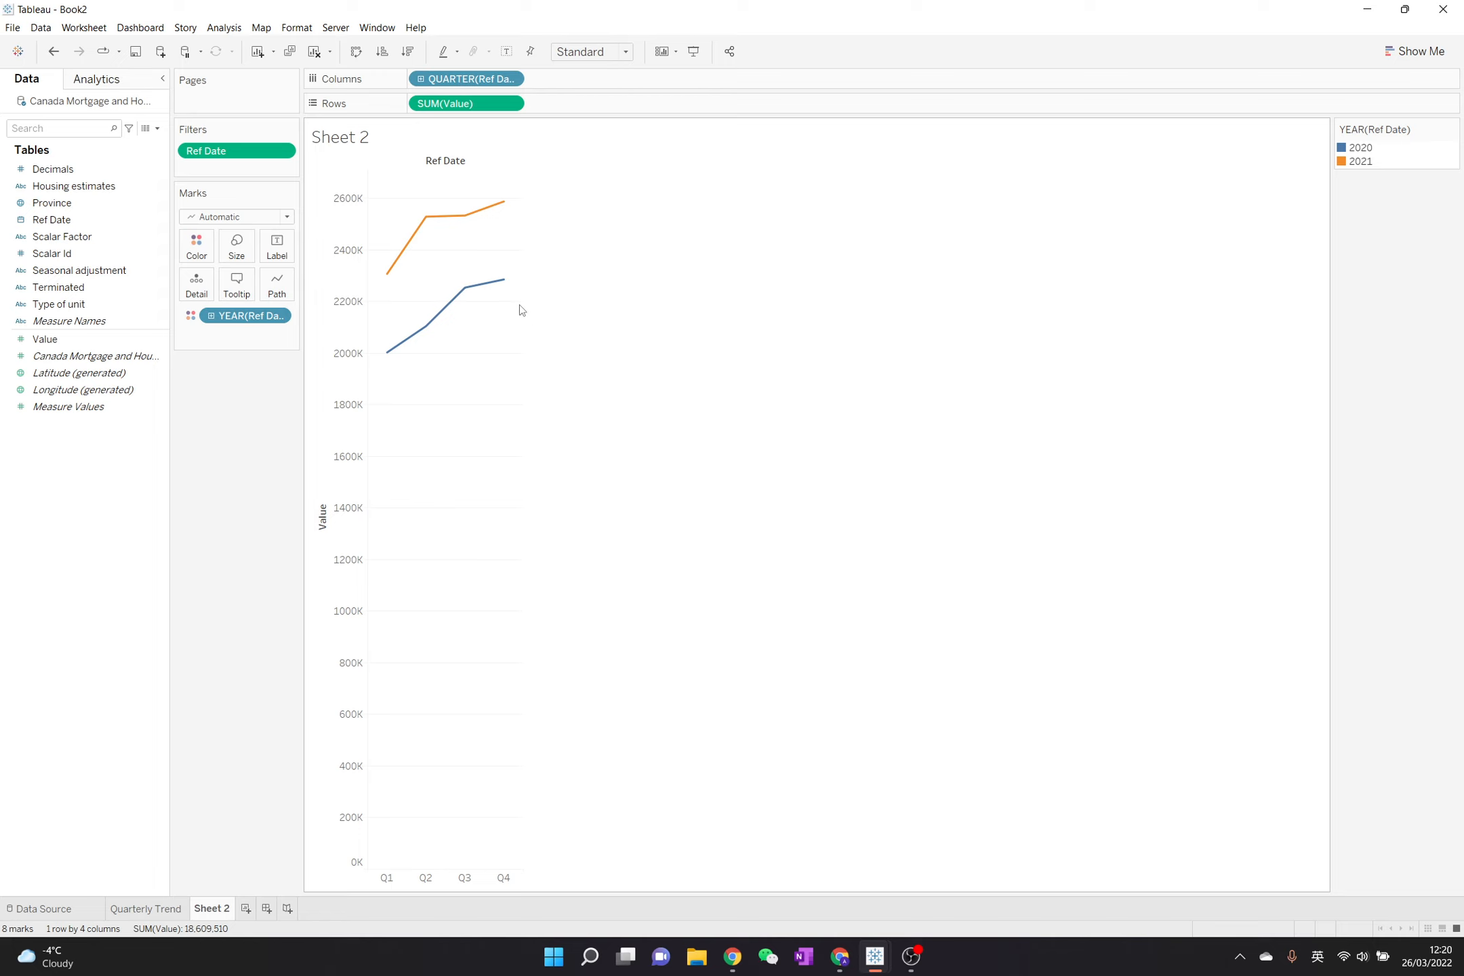
- Widen the chart across most of the view and show the Ref Date filter control beside it
{"action": "left_click_drag", "start_coordinate": [521, 304], "coordinate": [1160, 248]}
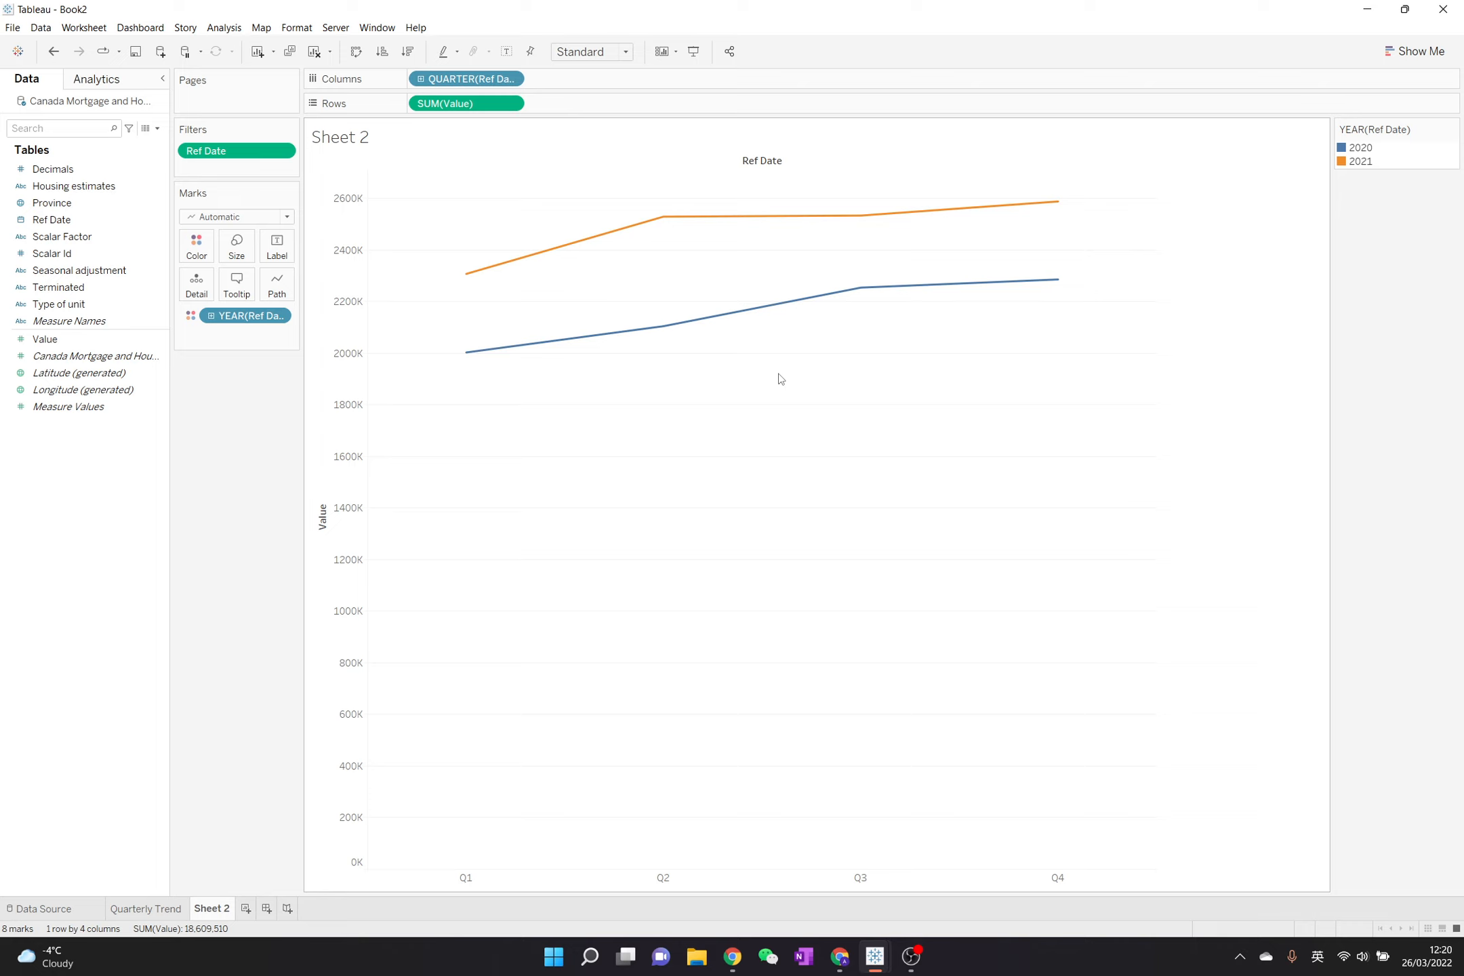
{"action": "left_click", "coordinate": [279, 152]}
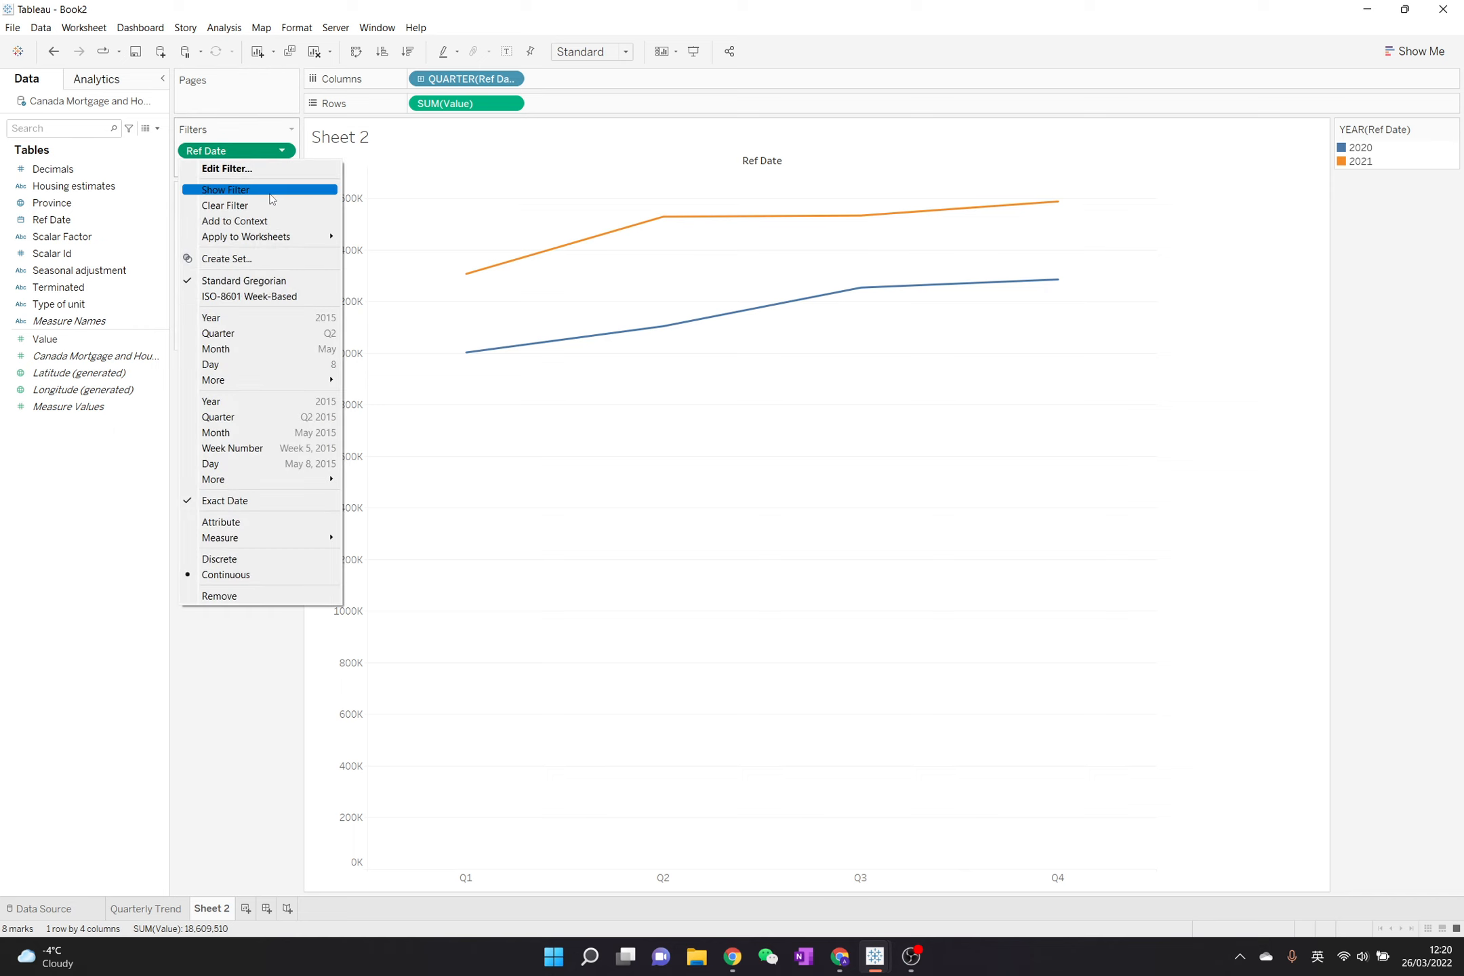
{"action": "left_click", "coordinate": [271, 192]}
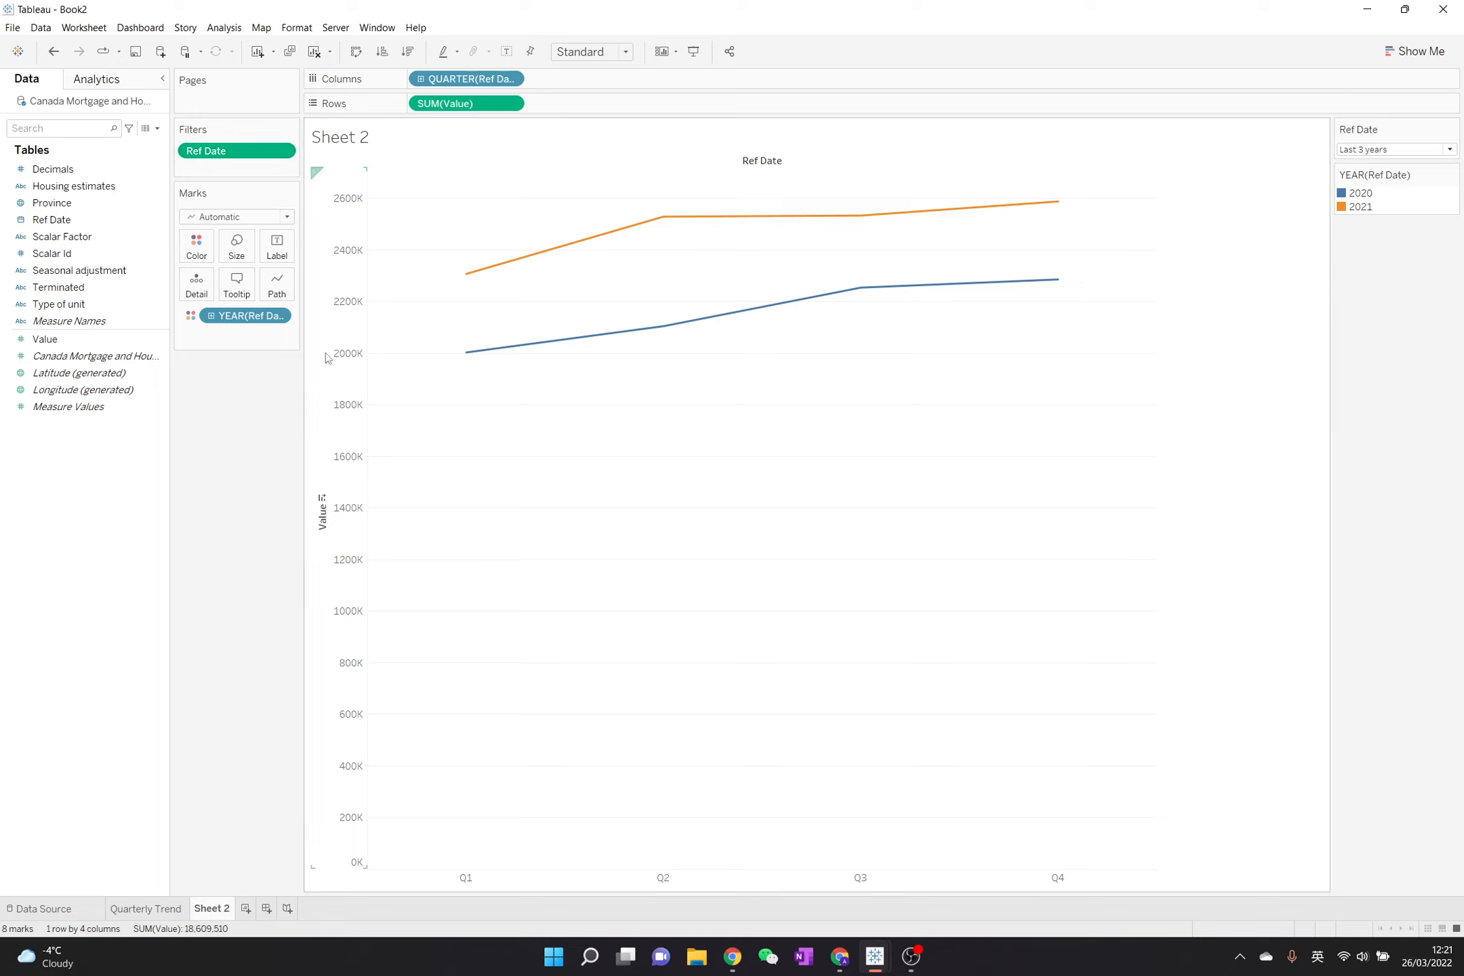
- Try the step and jump line types on the chart and return to the linear type
{"action": "left_click", "coordinate": [287, 296]}
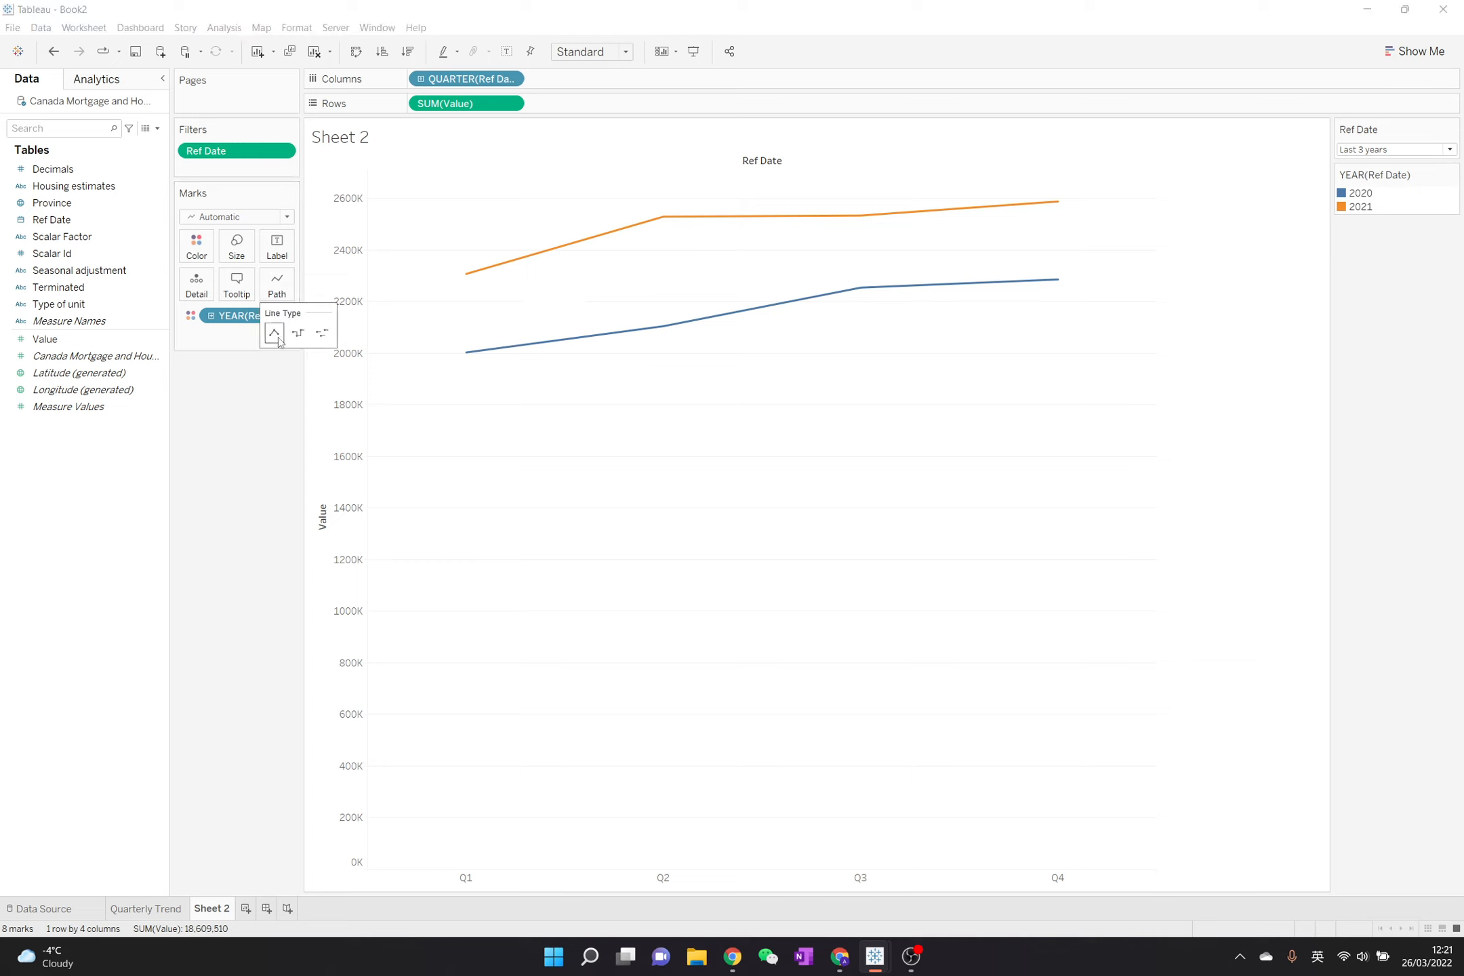
{"action": "left_click", "coordinate": [301, 337]}
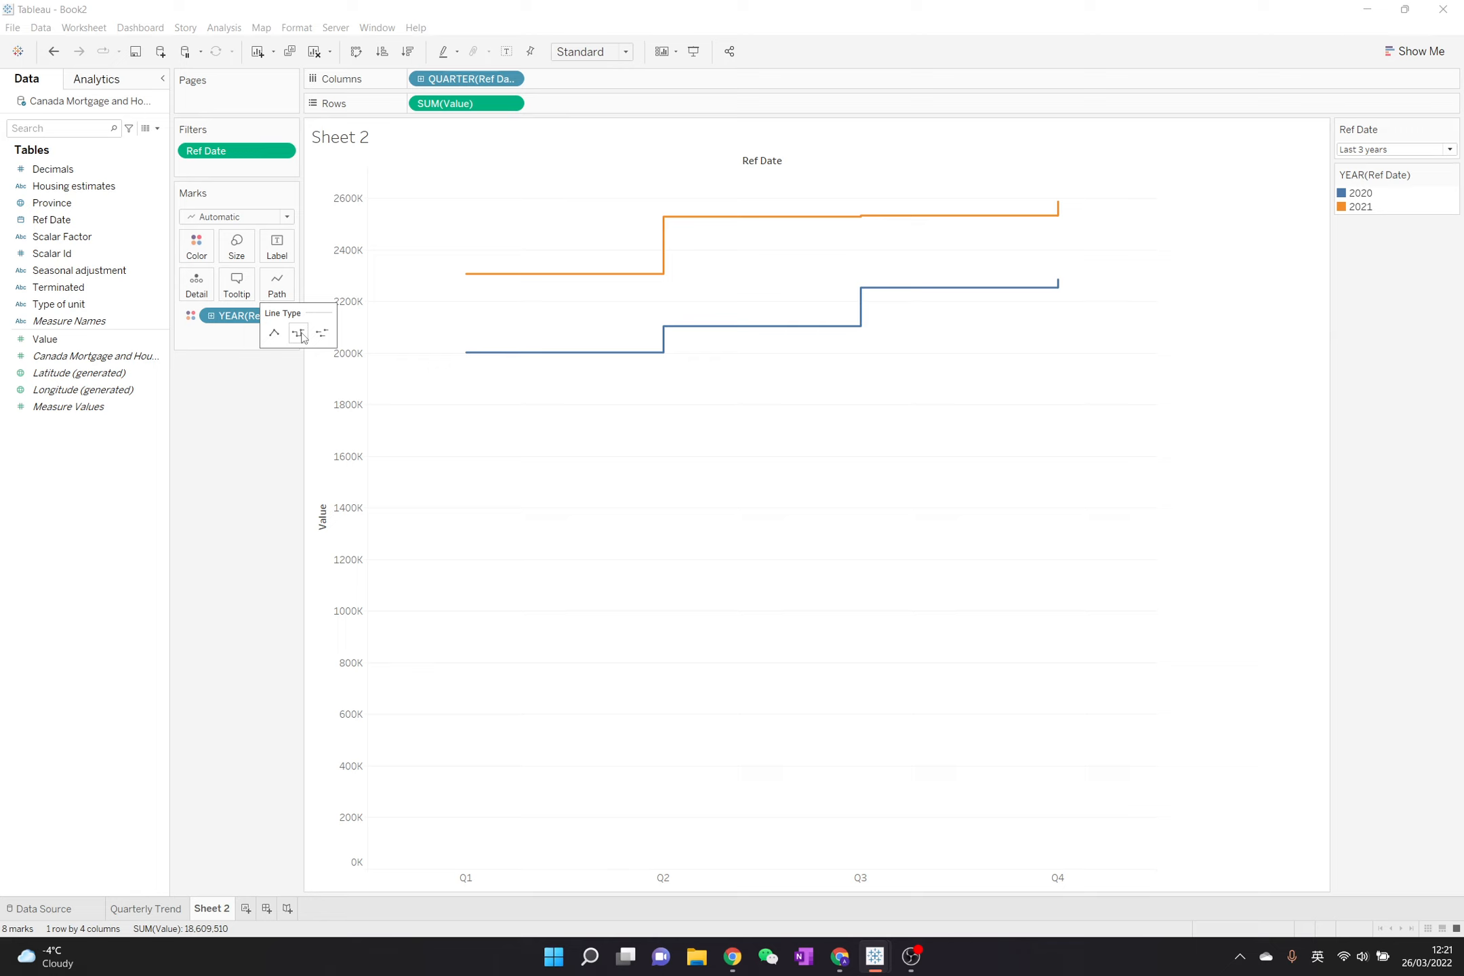
{"action": "left_click", "coordinate": [328, 338]}
{"action": "left_click", "coordinate": [275, 333]}
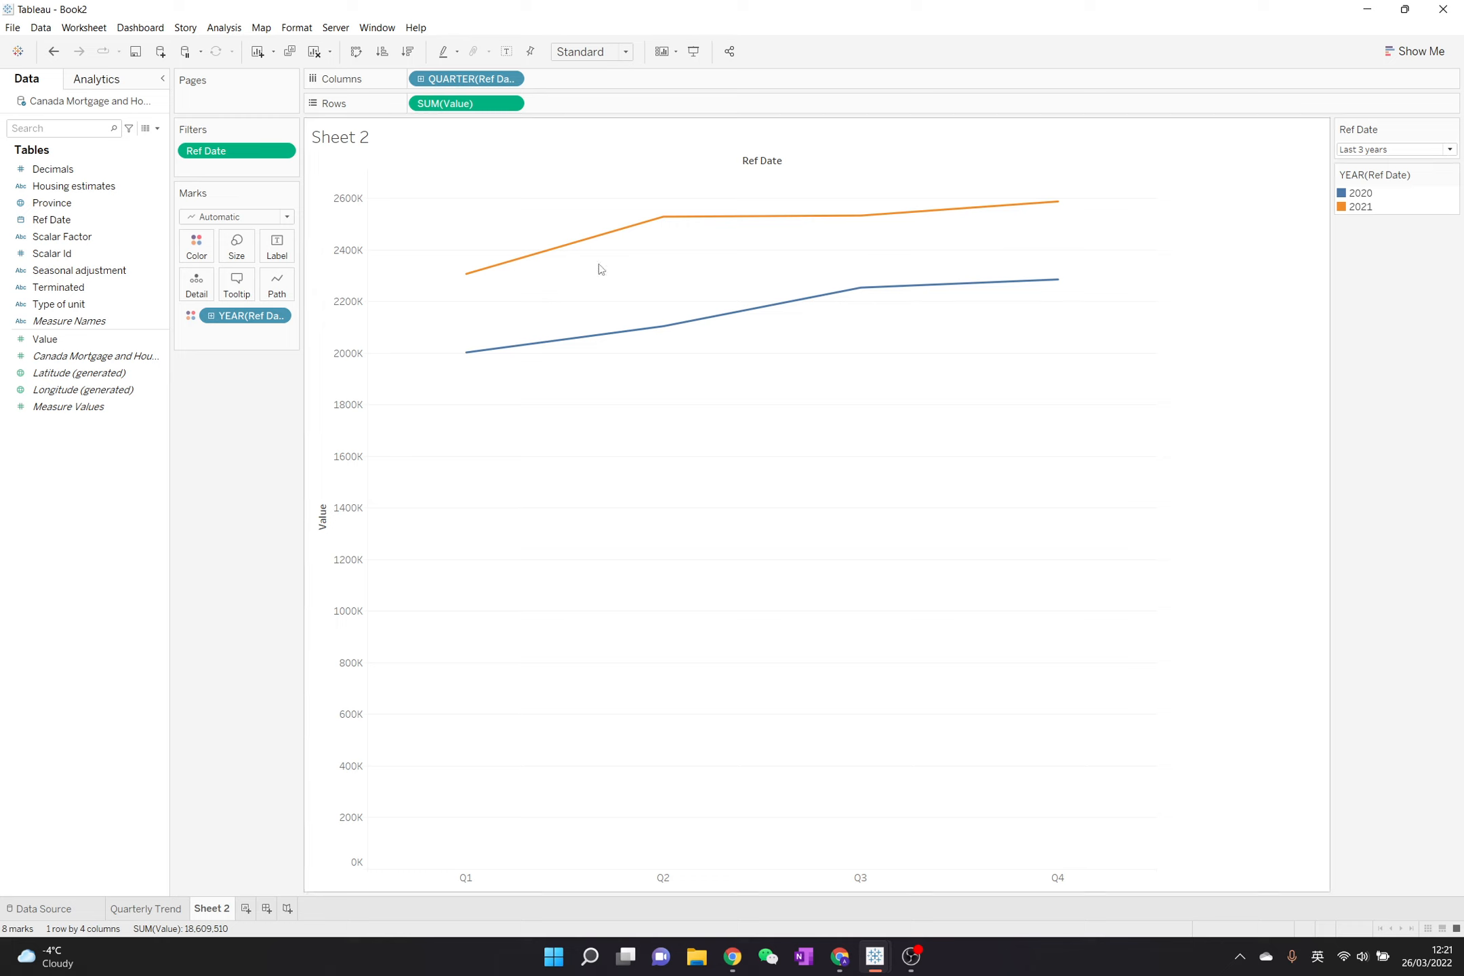
- Change the aggregation of Value on the rows to Average
{"action": "left_click", "coordinate": [511, 103]}
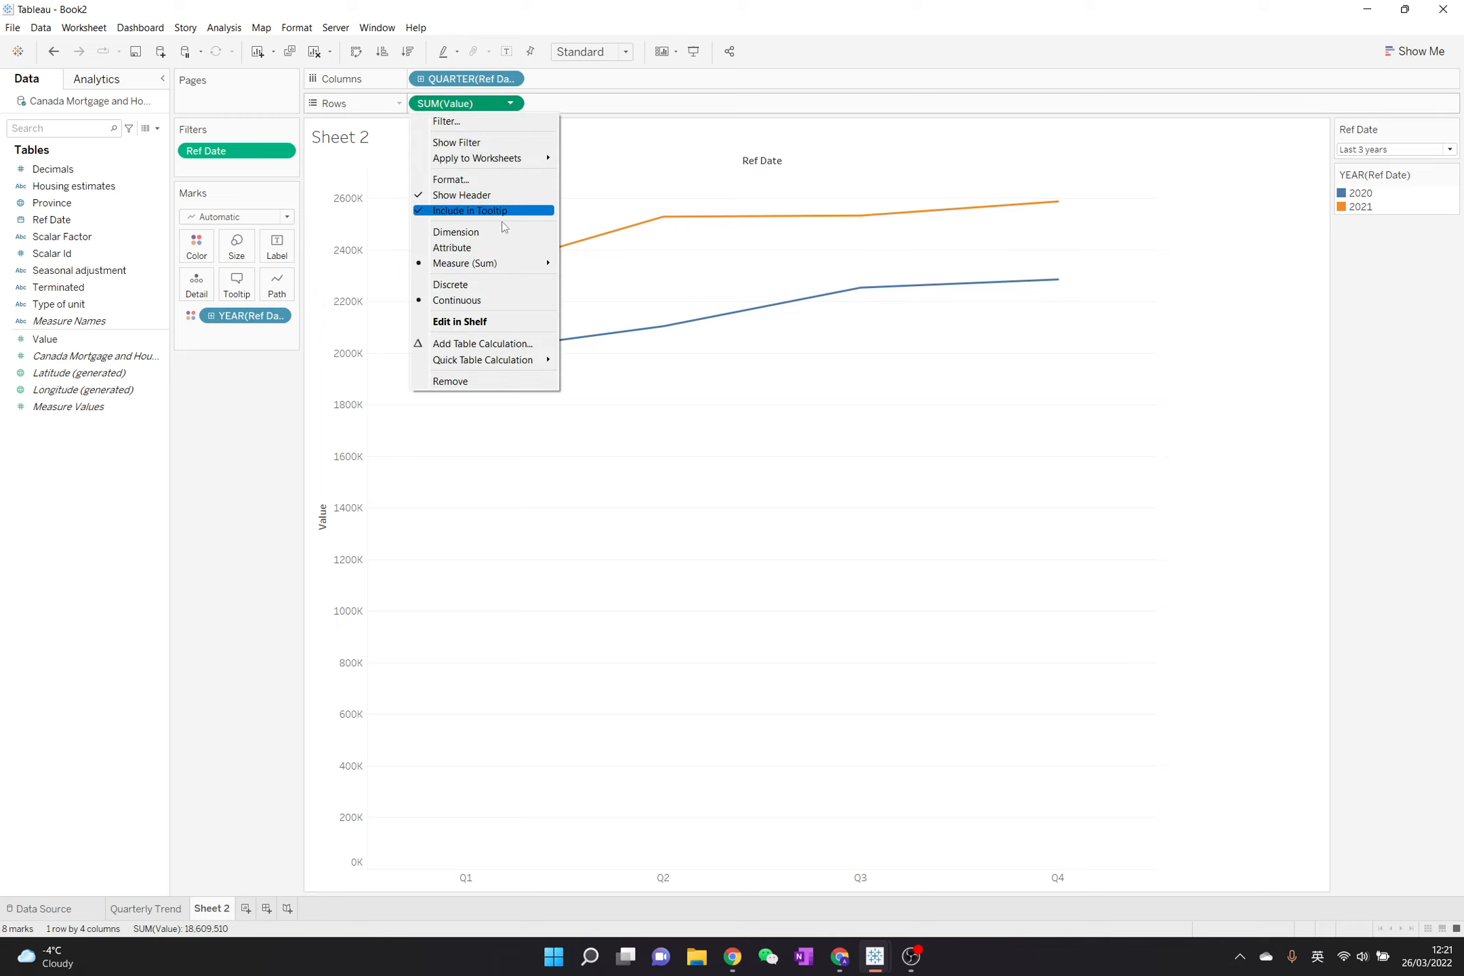
{"action": "mouse_move", "coordinate": [539, 265]}
{"action": "left_click", "coordinate": [627, 280]}
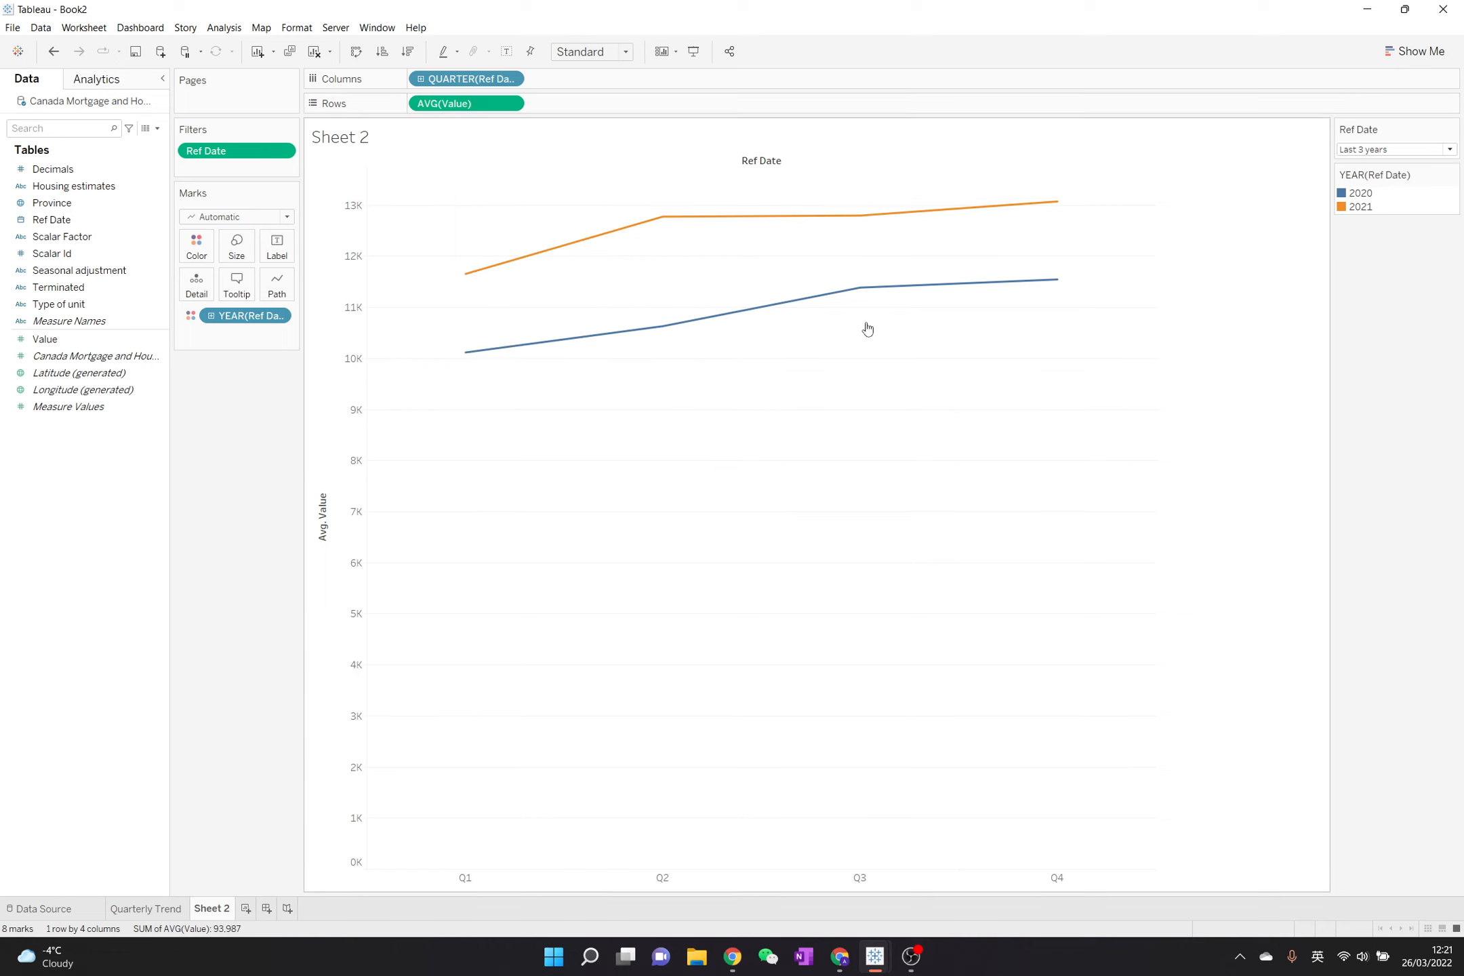
- Apply a Running Total quick table calculation to the average Value on the rows
{"action": "left_click", "coordinate": [511, 103]}
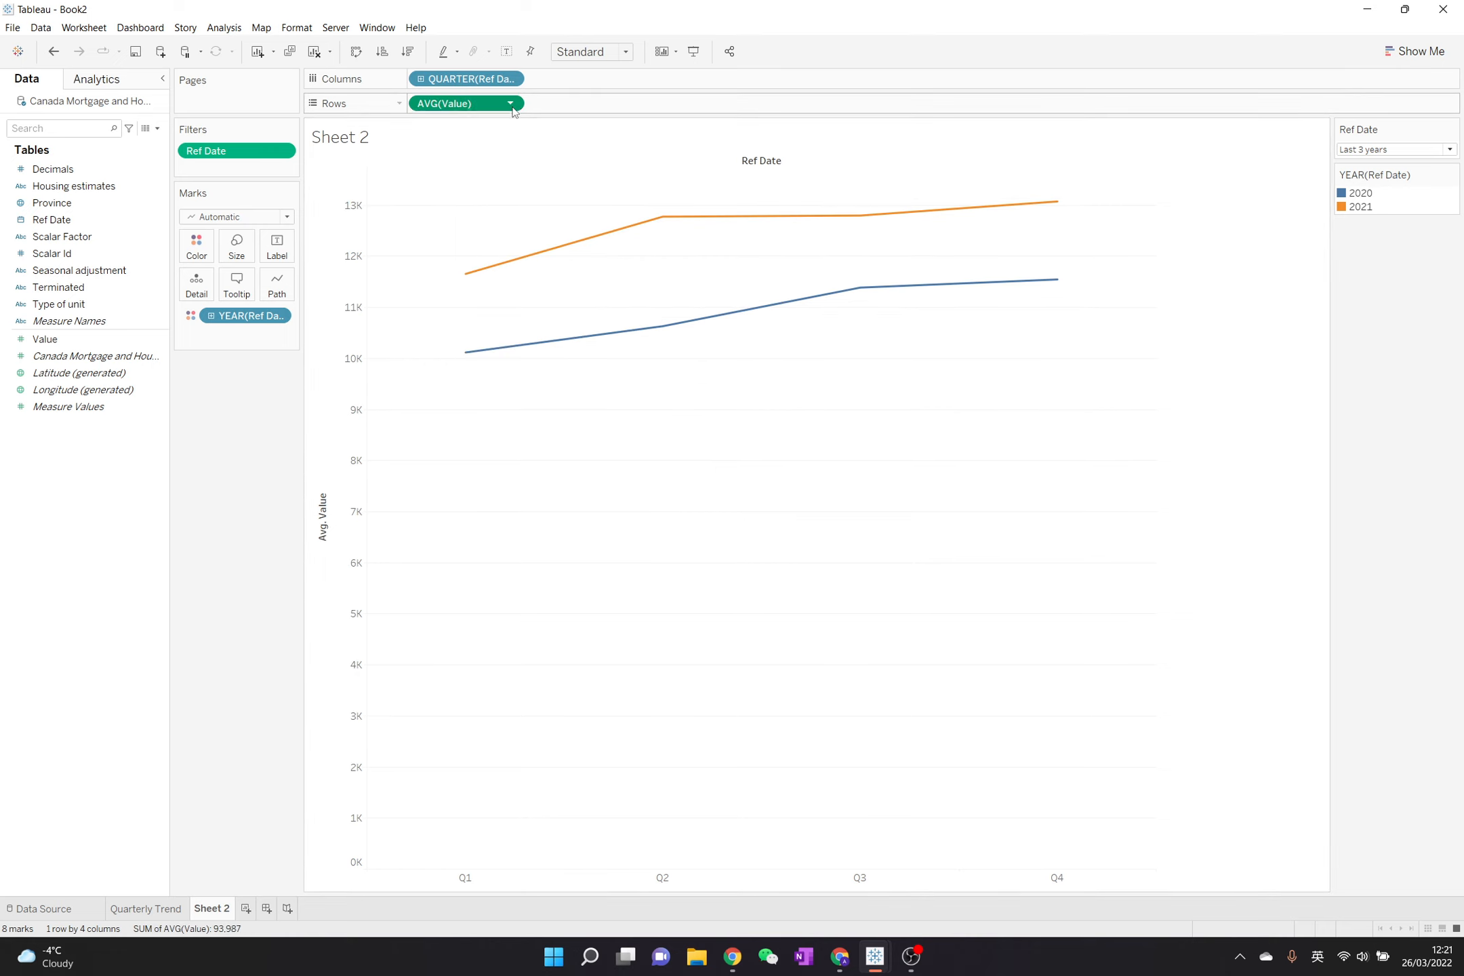
{"action": "mouse_move", "coordinate": [536, 368]}
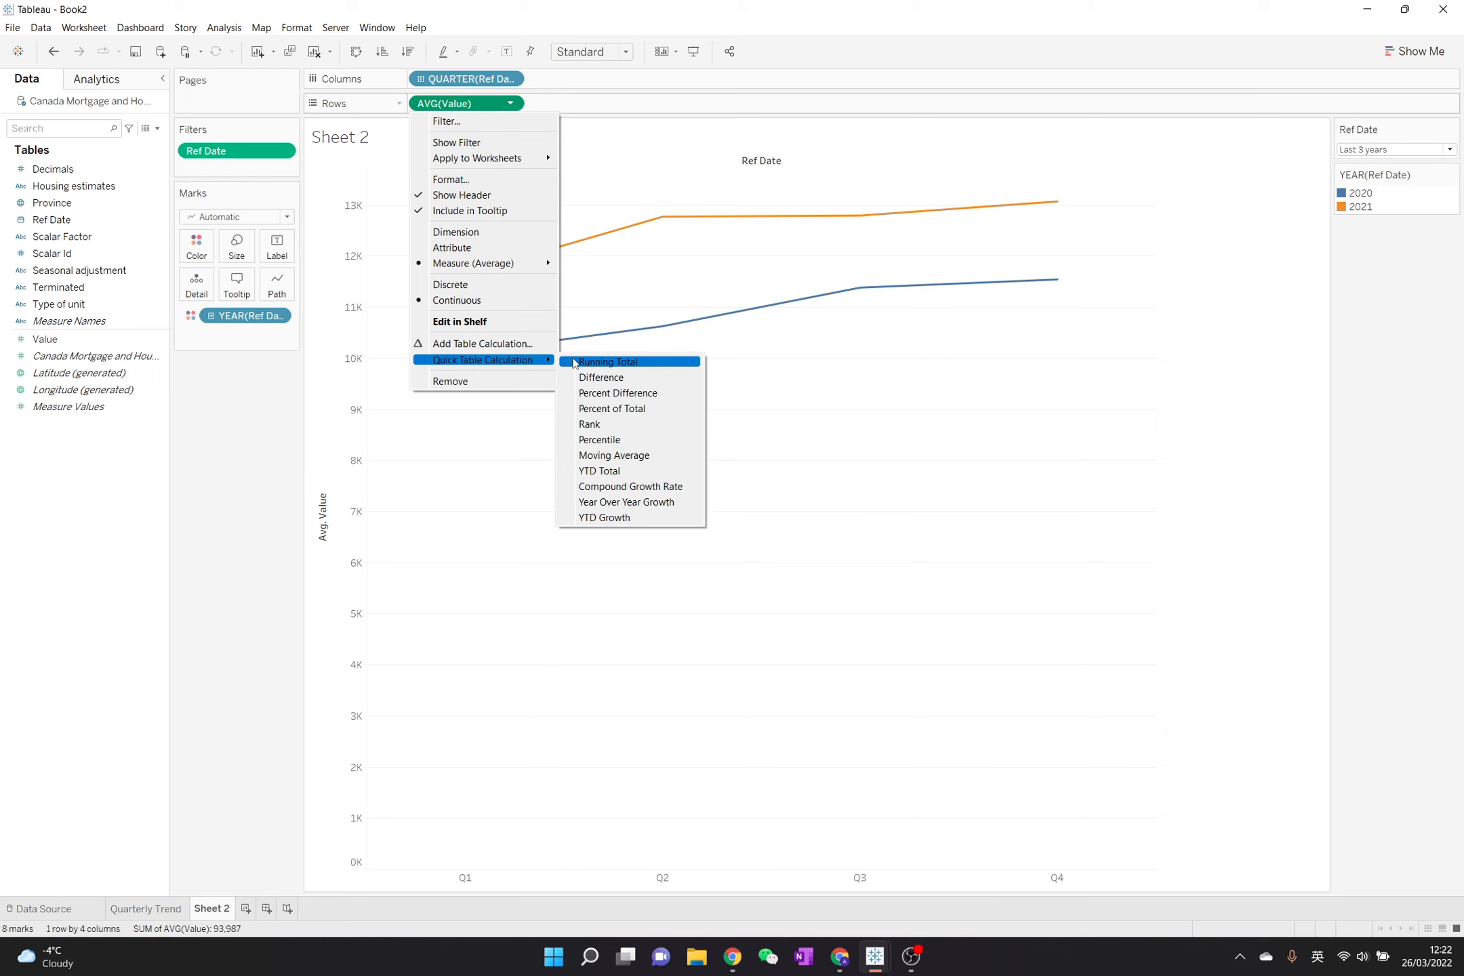
{"action": "left_click", "coordinate": [574, 364]}
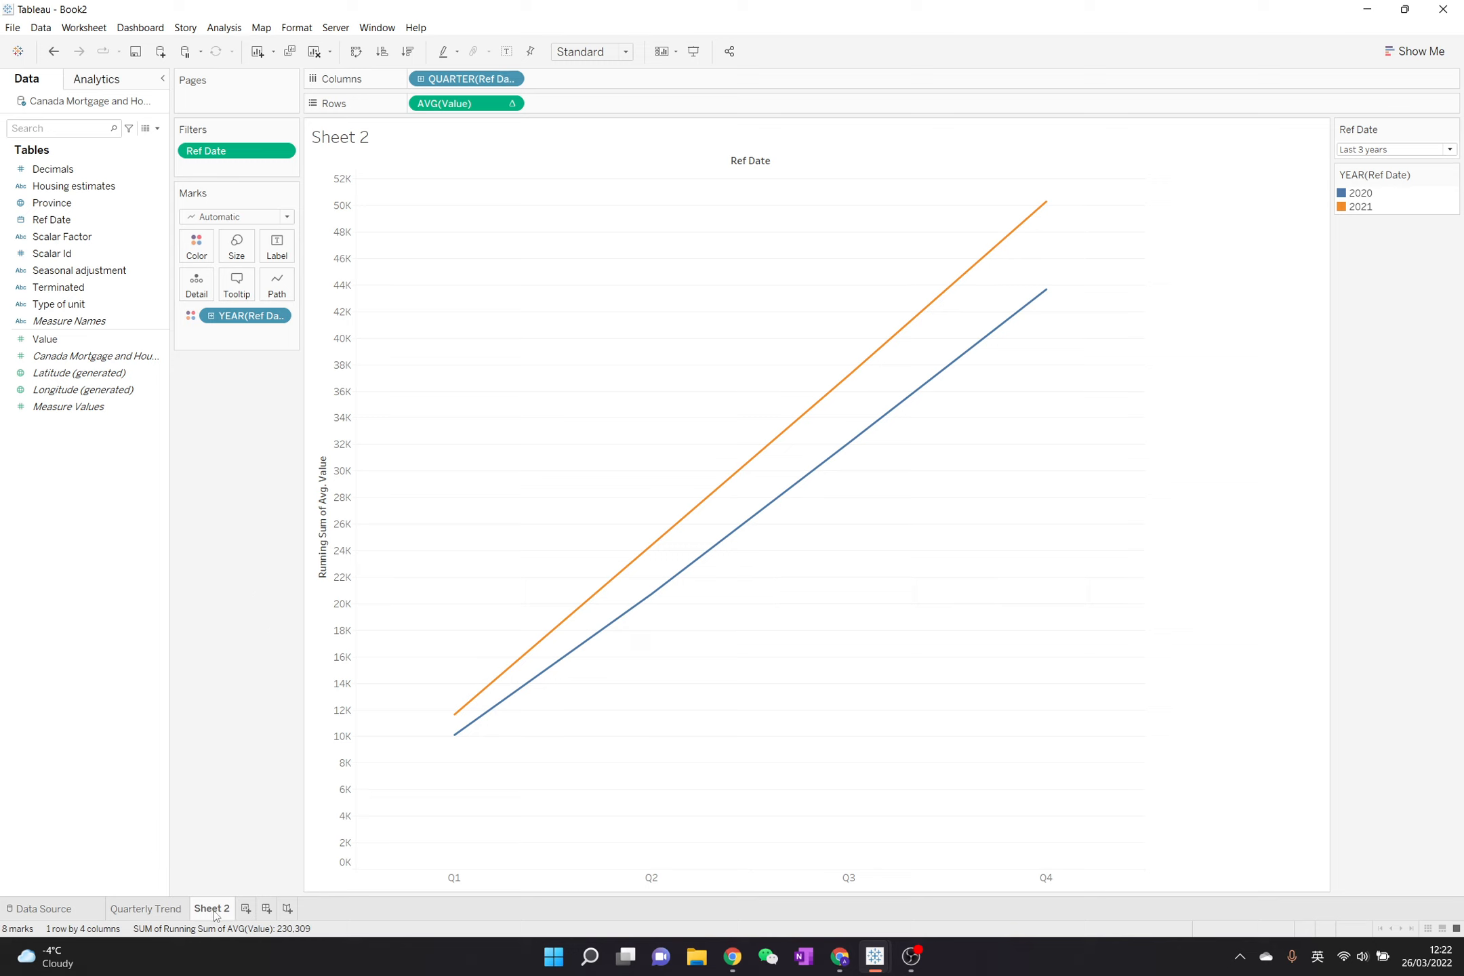
- Clear all fields, filters and marks from Sheet 2
{"action": "mouse_move", "coordinate": [216, 915]}
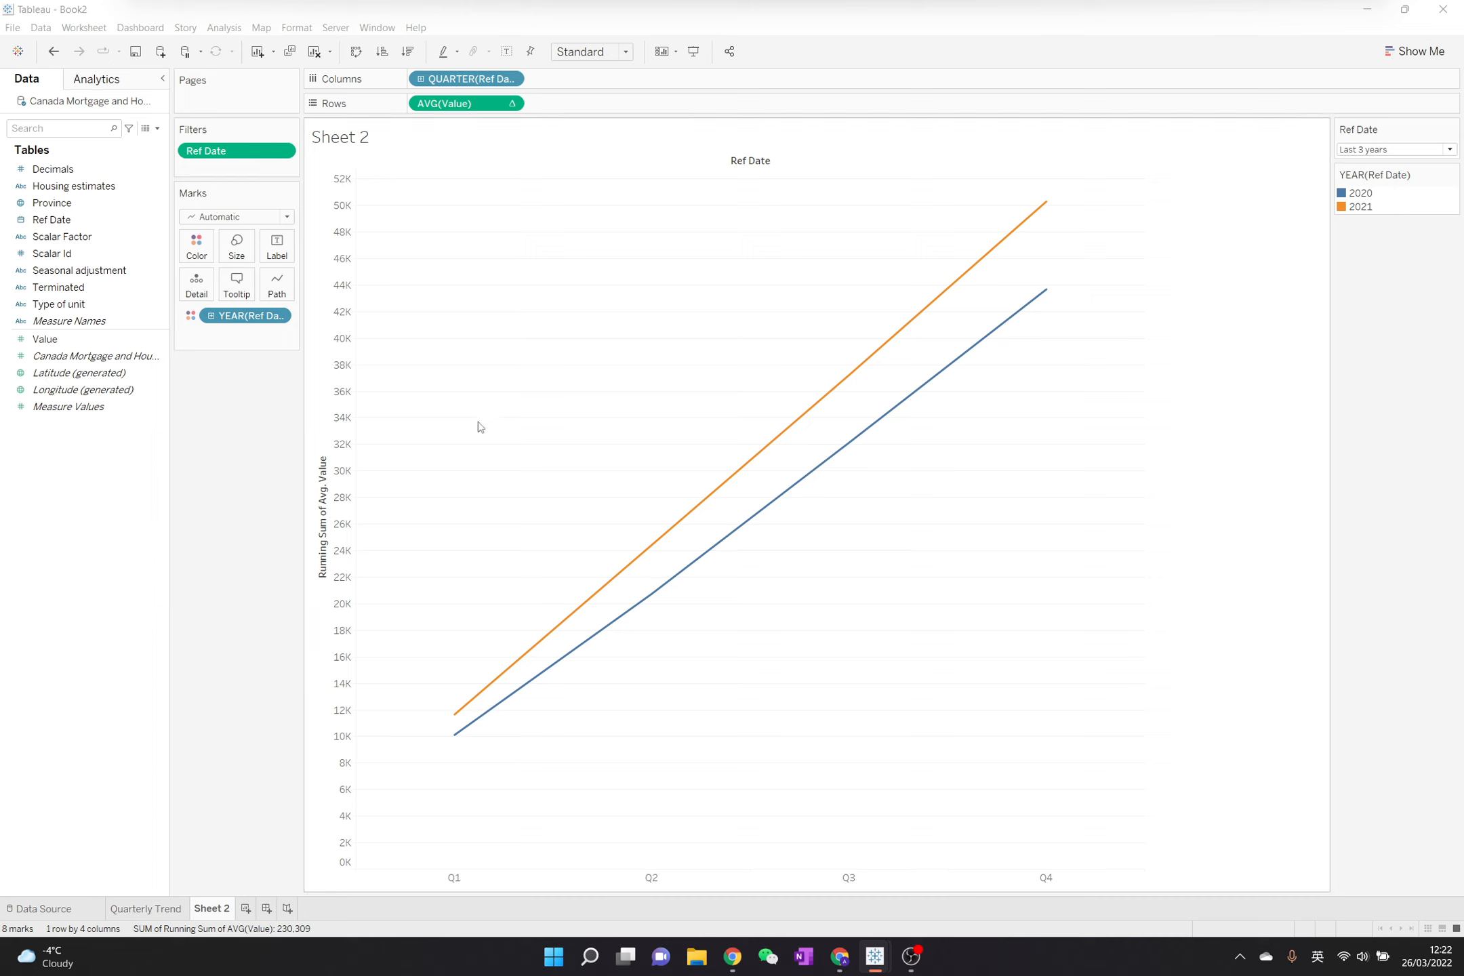
{"action": "left_click", "coordinate": [248, 402]}
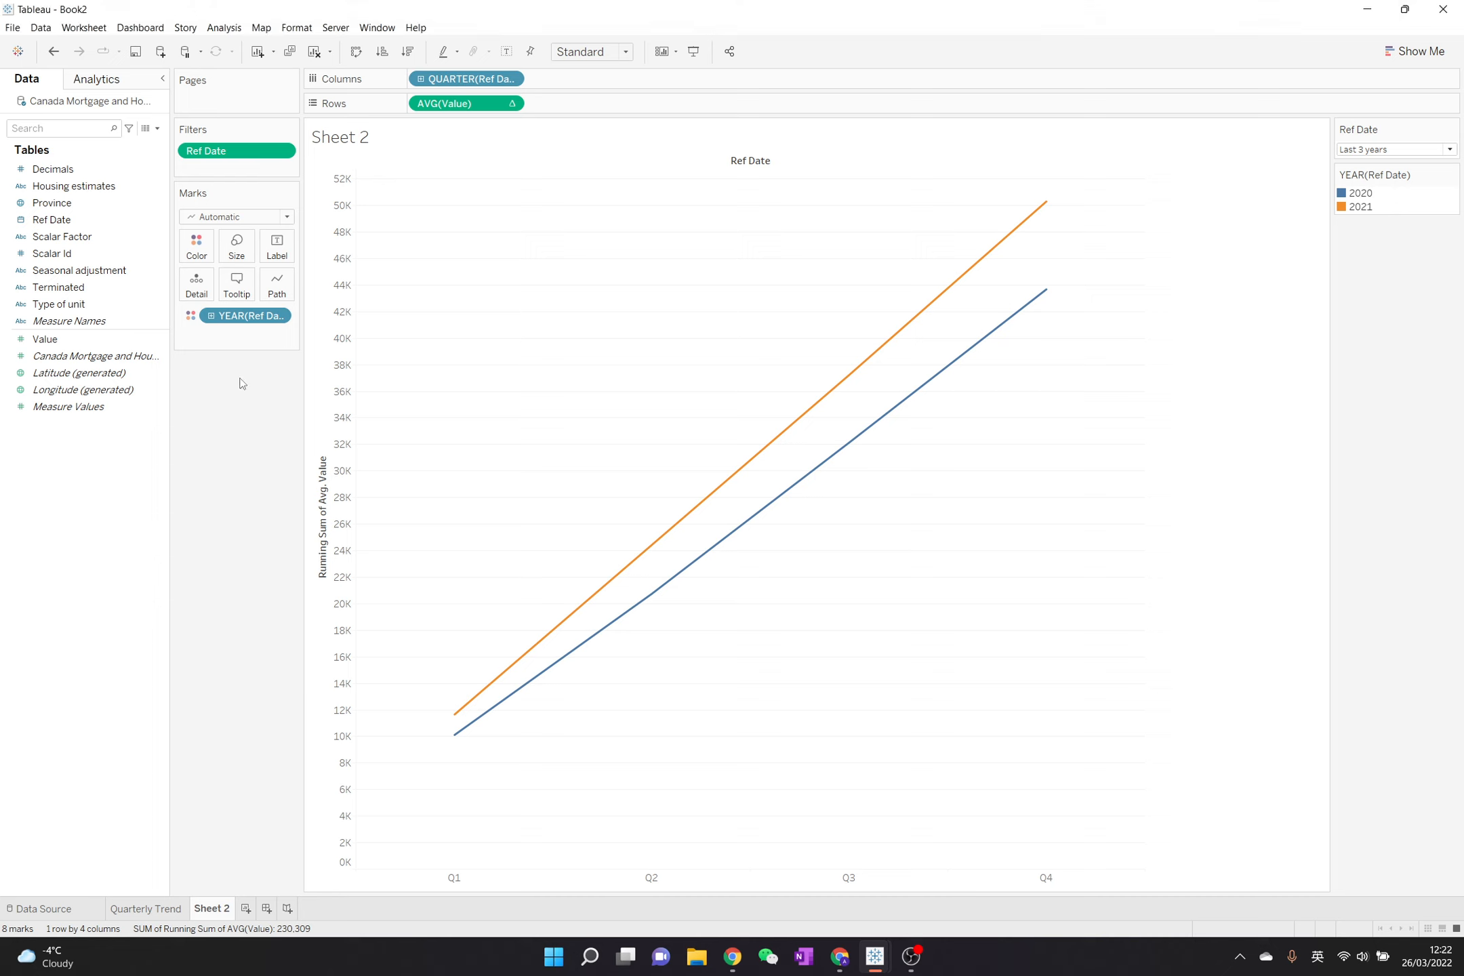
{"action": "left_click", "coordinate": [235, 152]}
{"action": "left_click", "coordinate": [314, 51]}
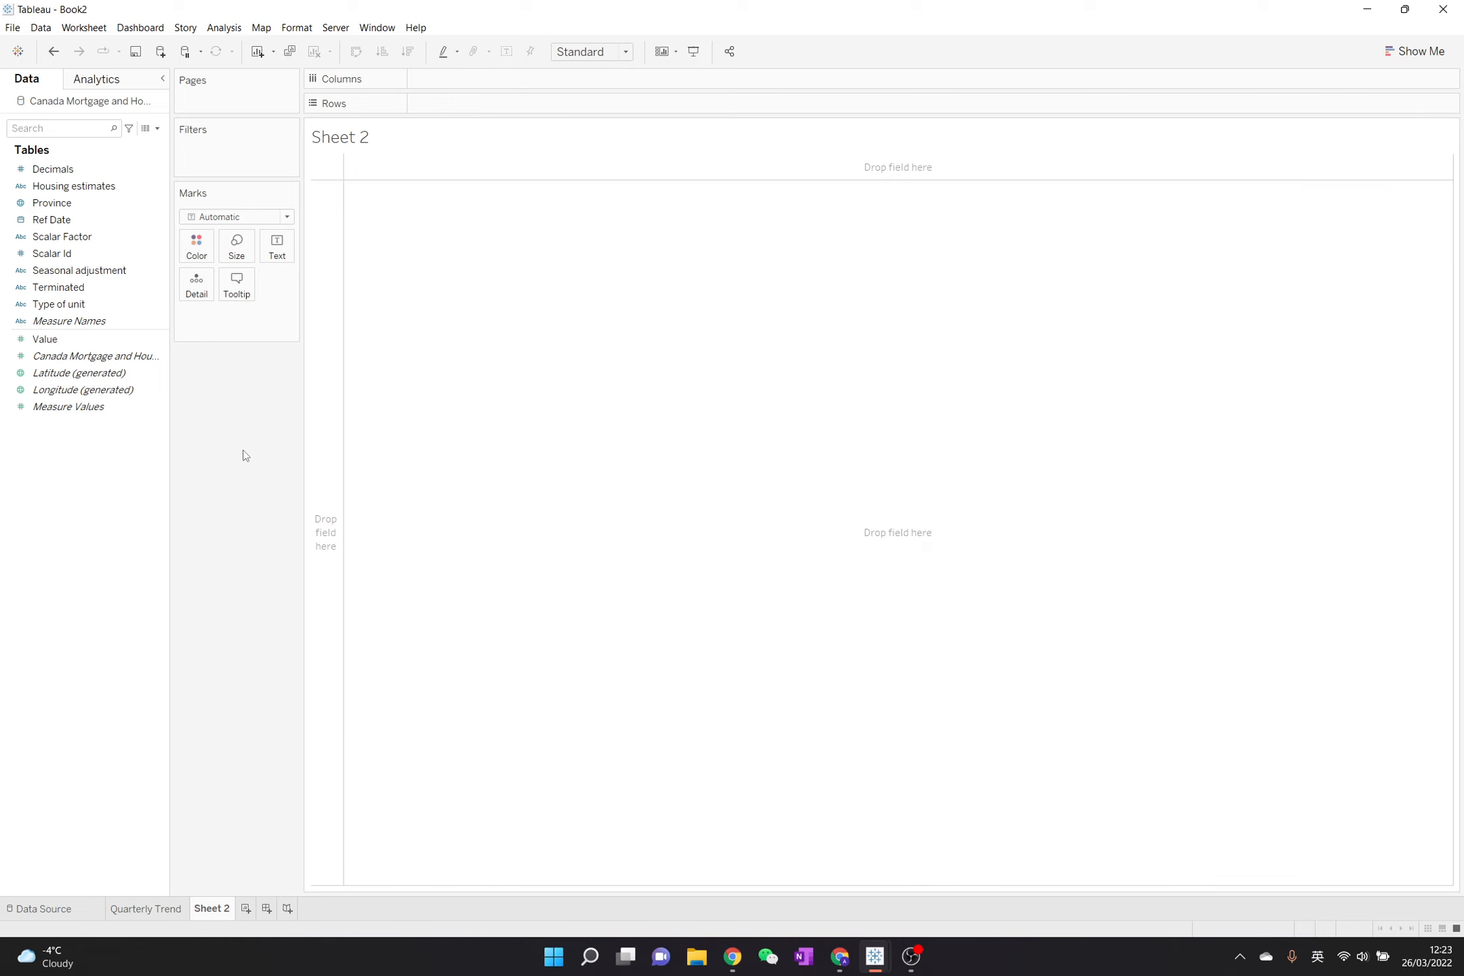
- Build a continuous line chart of Value by year from the Ref Date and Value fields using Show Me
{"action": "left_click", "coordinate": [60, 221]}
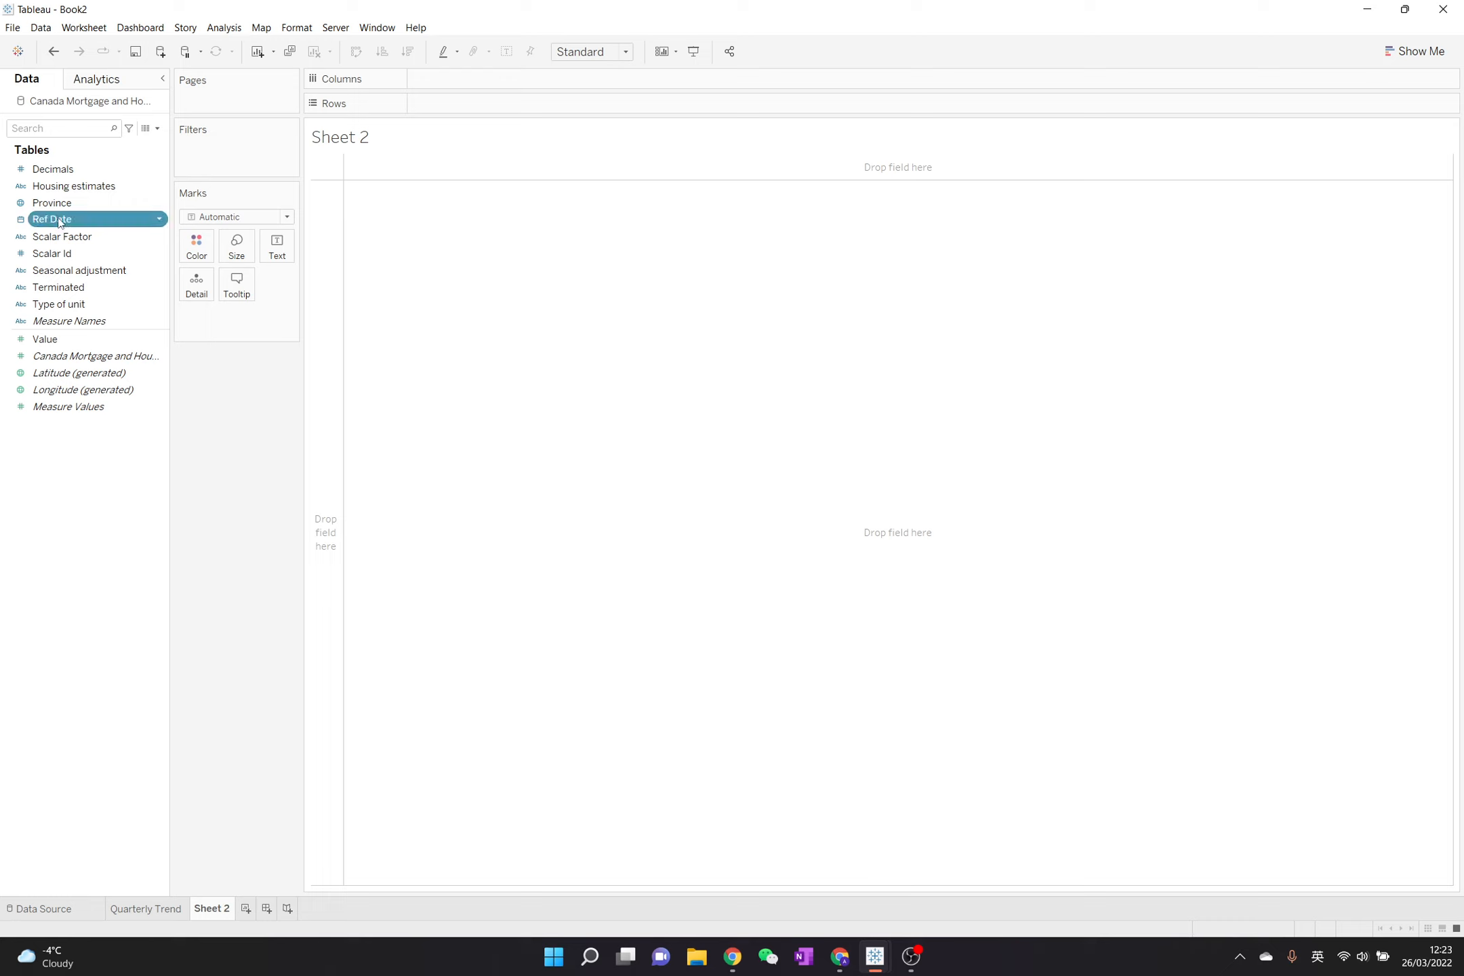
{"action": "left_click", "coordinate": [54, 341], "text": "ctrl"}
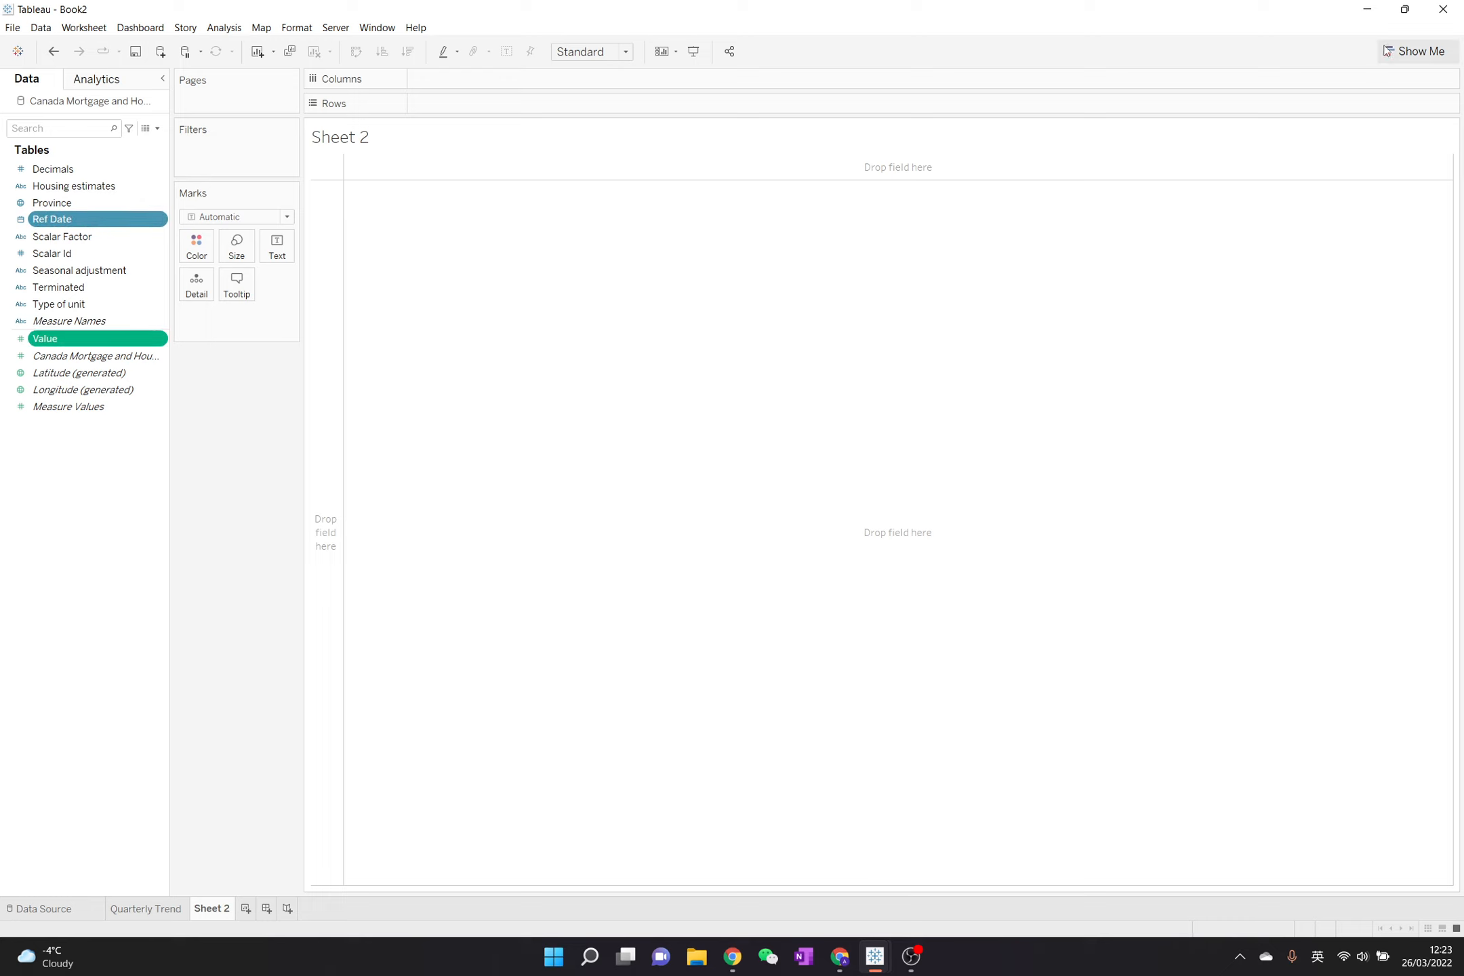
{"action": "left_click", "coordinate": [1417, 51]}
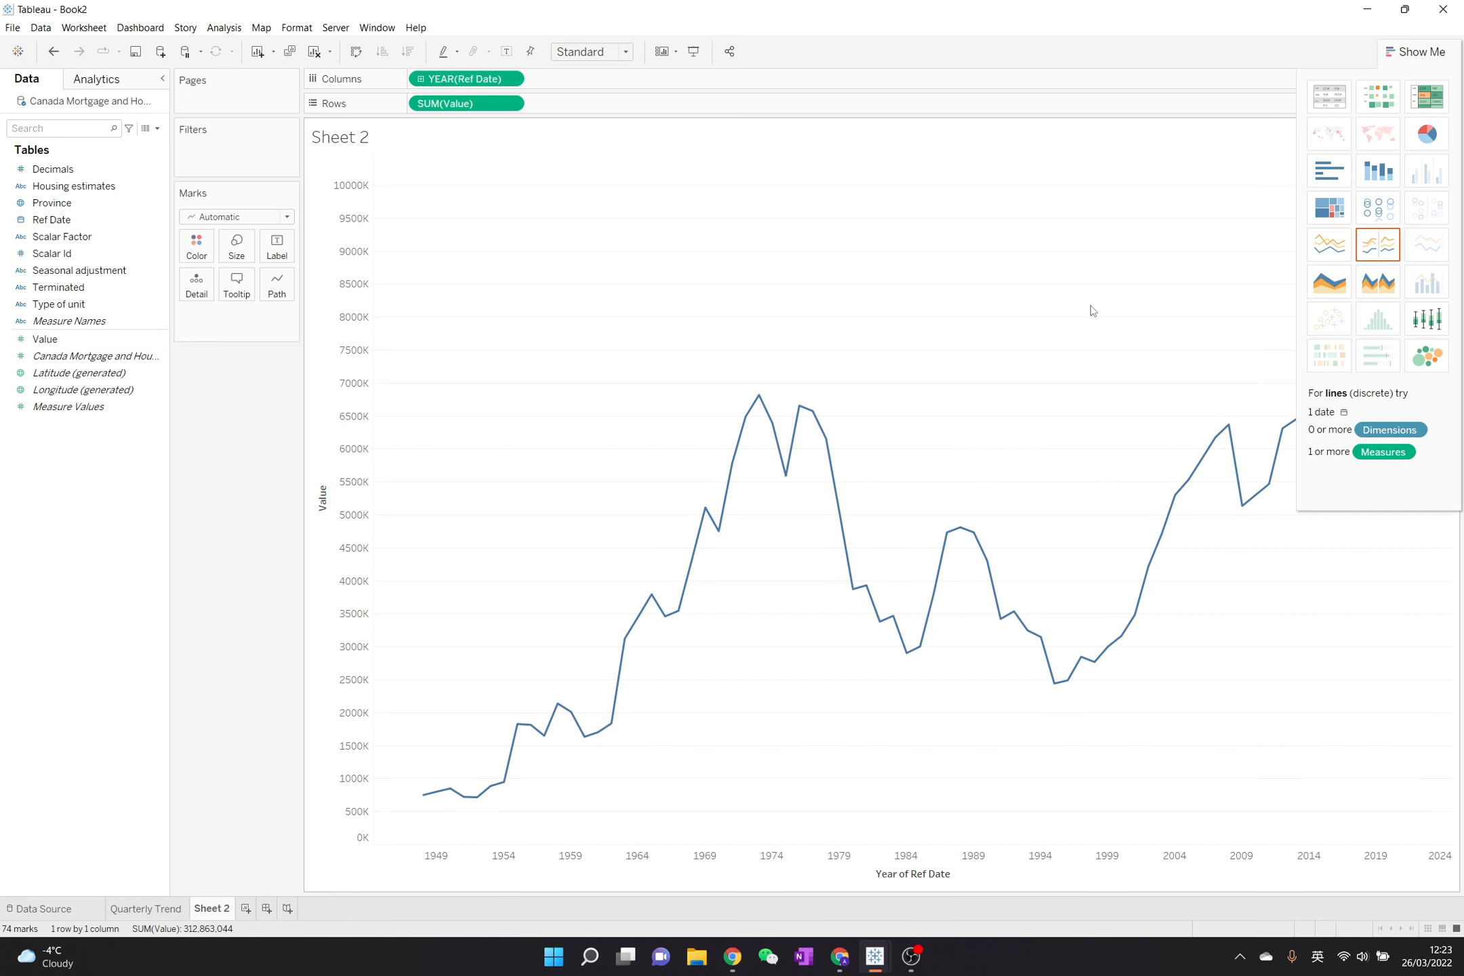
{"action": "left_click", "coordinate": [1418, 52]}
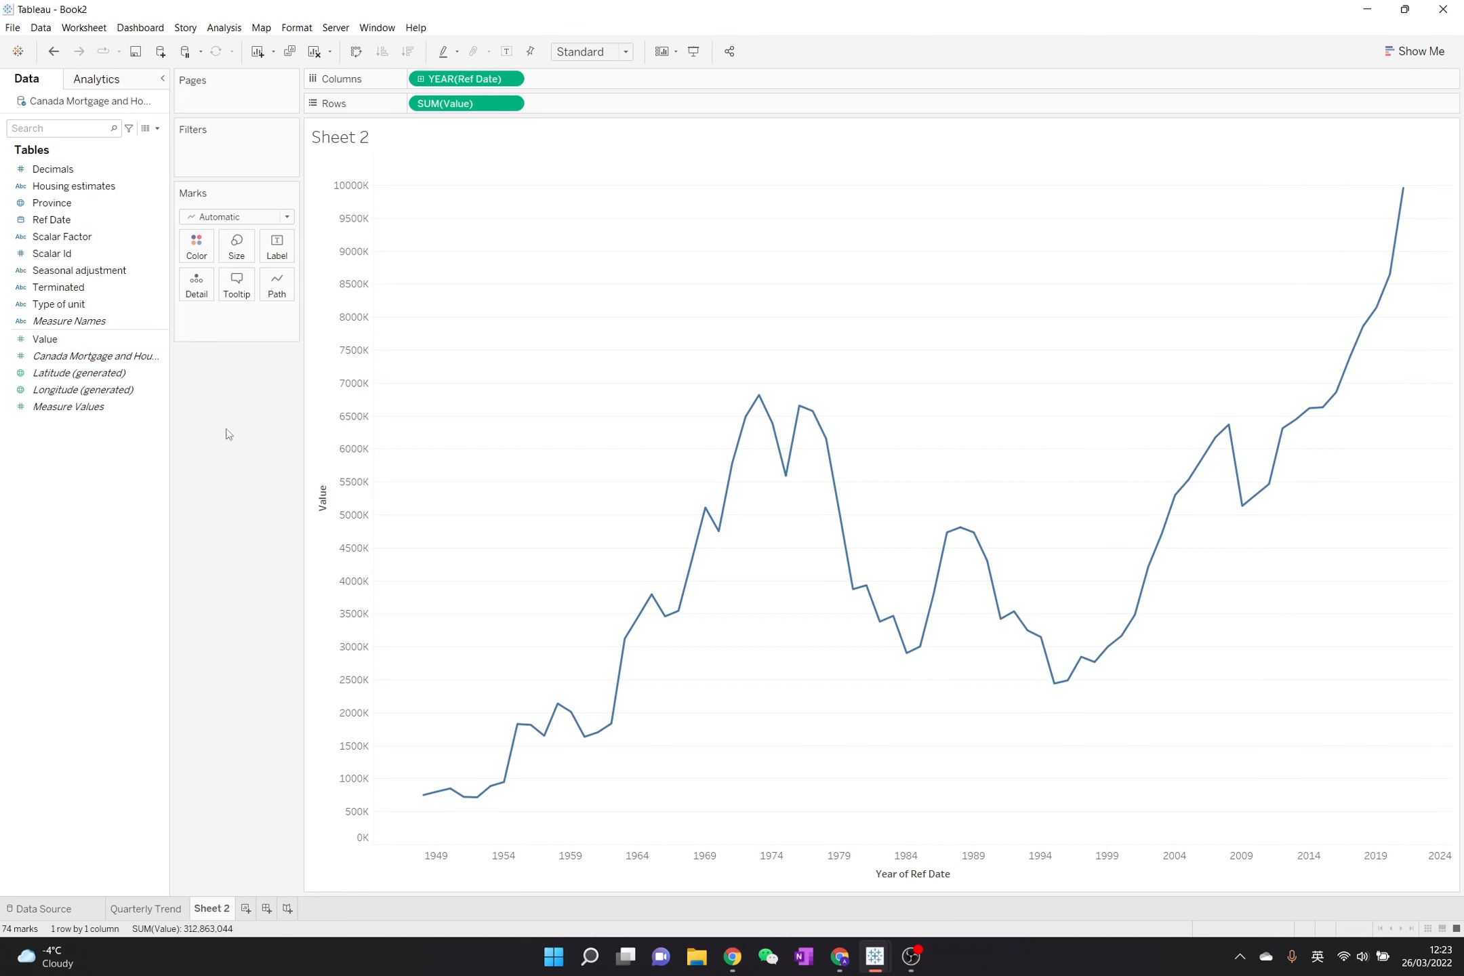
- Add Type of unit to the rows ahead of Value to split the chart into one line pane per unit type
{"action": "left_click", "coordinate": [105, 311]}
{"action": "left_click_drag", "start_coordinate": [105, 313], "coordinate": [640, 102]}
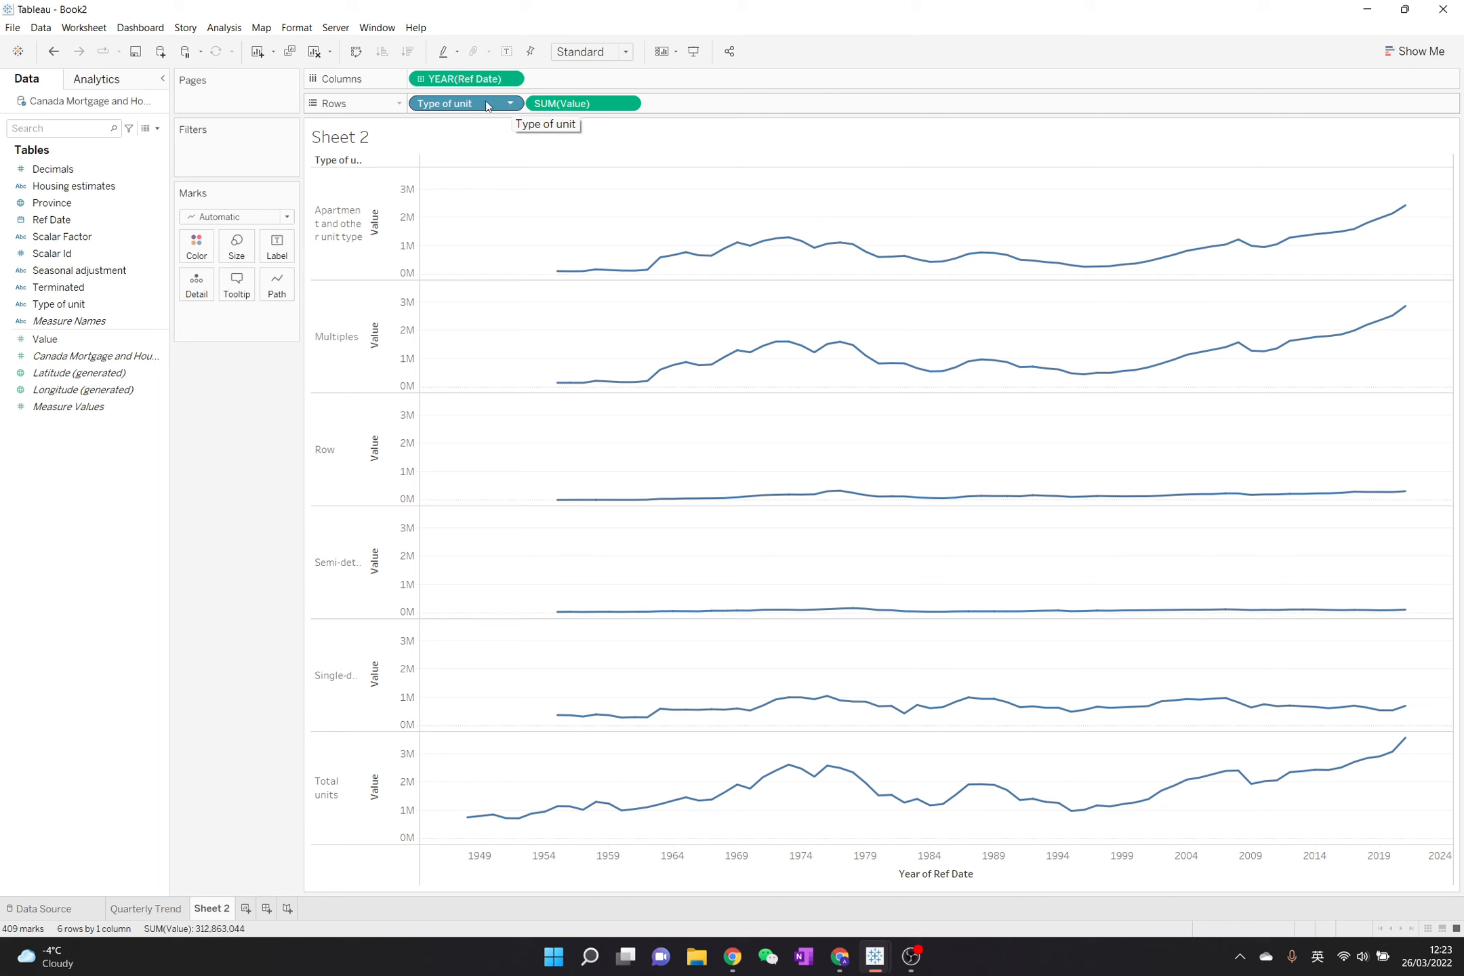
{"action": "mouse_move", "coordinate": [486, 105]}
{"action": "left_mouse_down"}
{"action": "mouse_move", "coordinate": [779, 107]}
{"action": "mouse_move", "coordinate": [657, 95]}
{"action": "mouse_move", "coordinate": [498, 108]}
{"action": "left_mouse_up"}
- Change the aggregation of Value in the unit-type chart to Average
{"action": "left_click", "coordinate": [627, 103]}
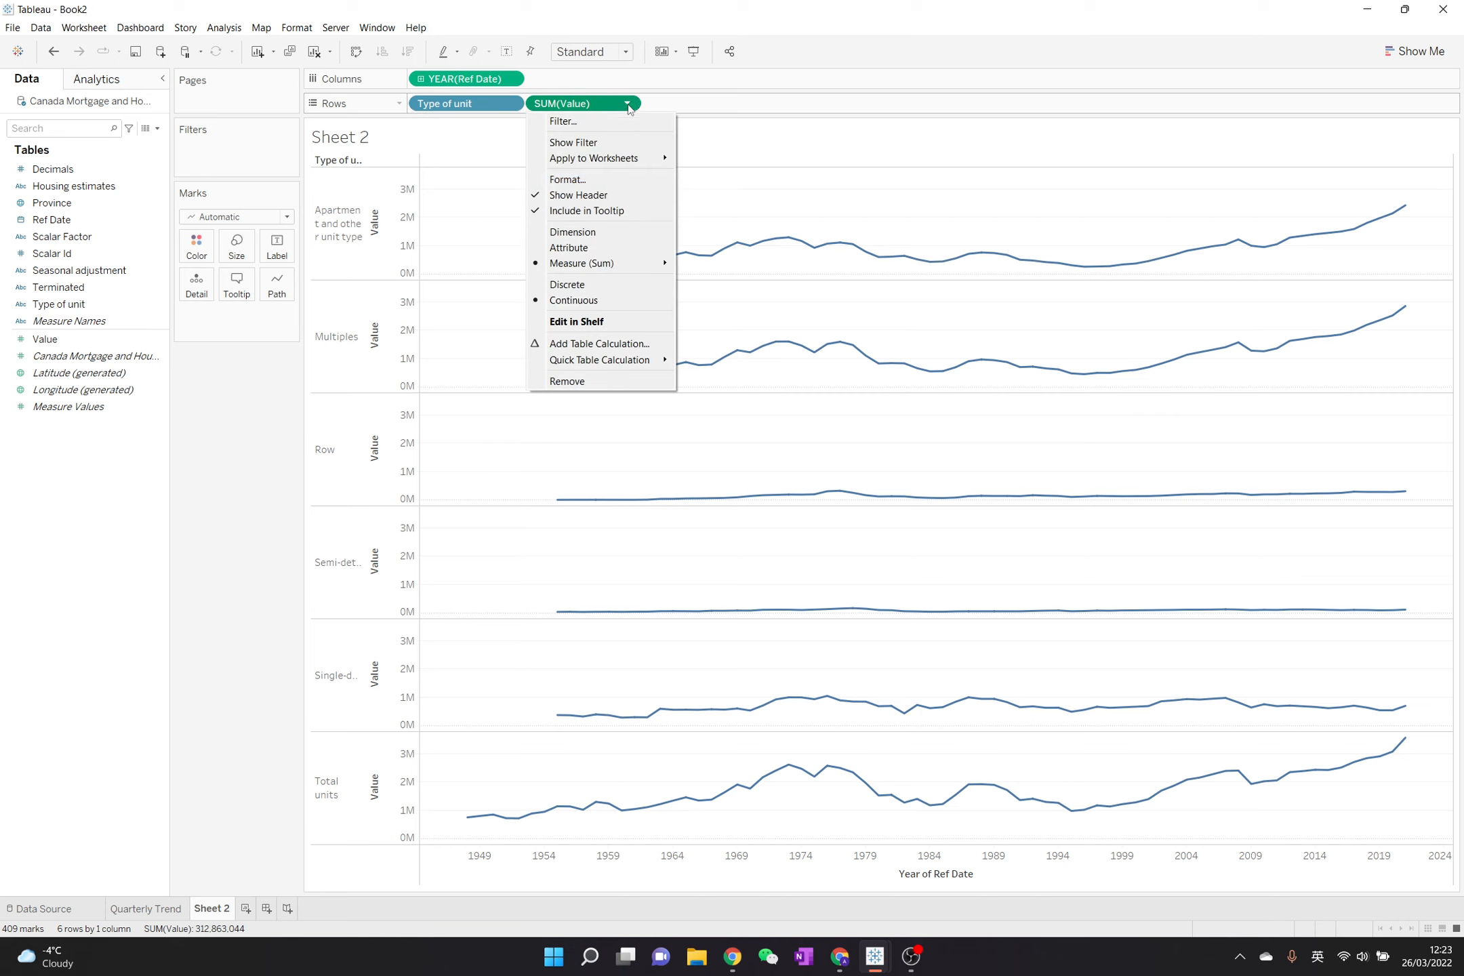
{"action": "mouse_move", "coordinate": [635, 271]}
{"action": "left_click", "coordinate": [767, 284]}
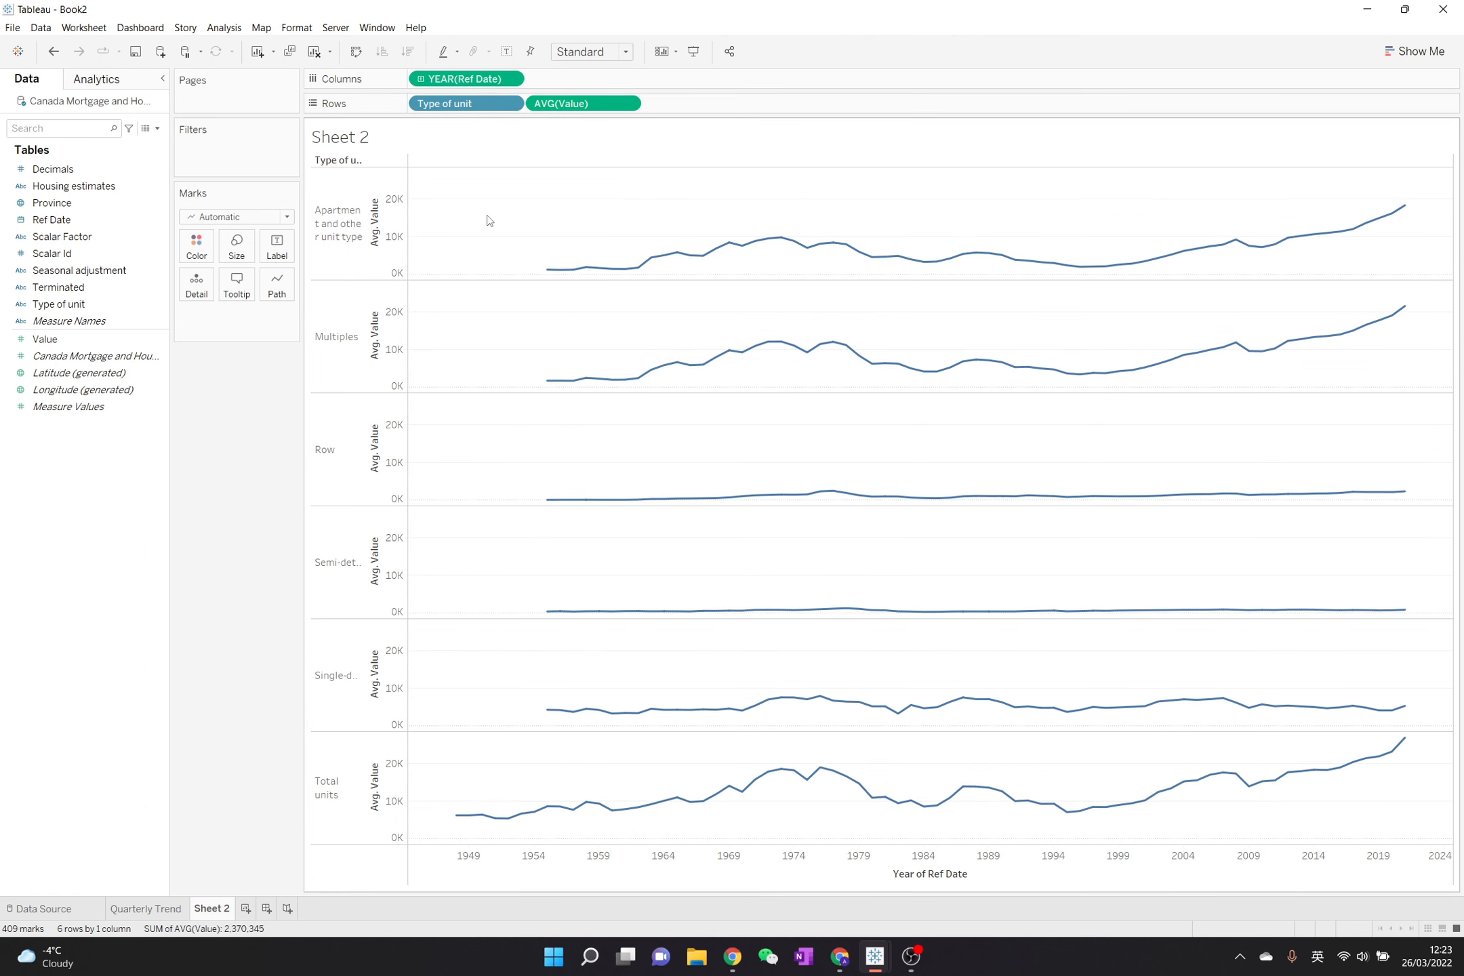
- Remove the Avg. Value title from the vertical axis
{"action": "left_click", "coordinate": [394, 211]}
{"action": "right_click", "coordinate": [394, 211]}
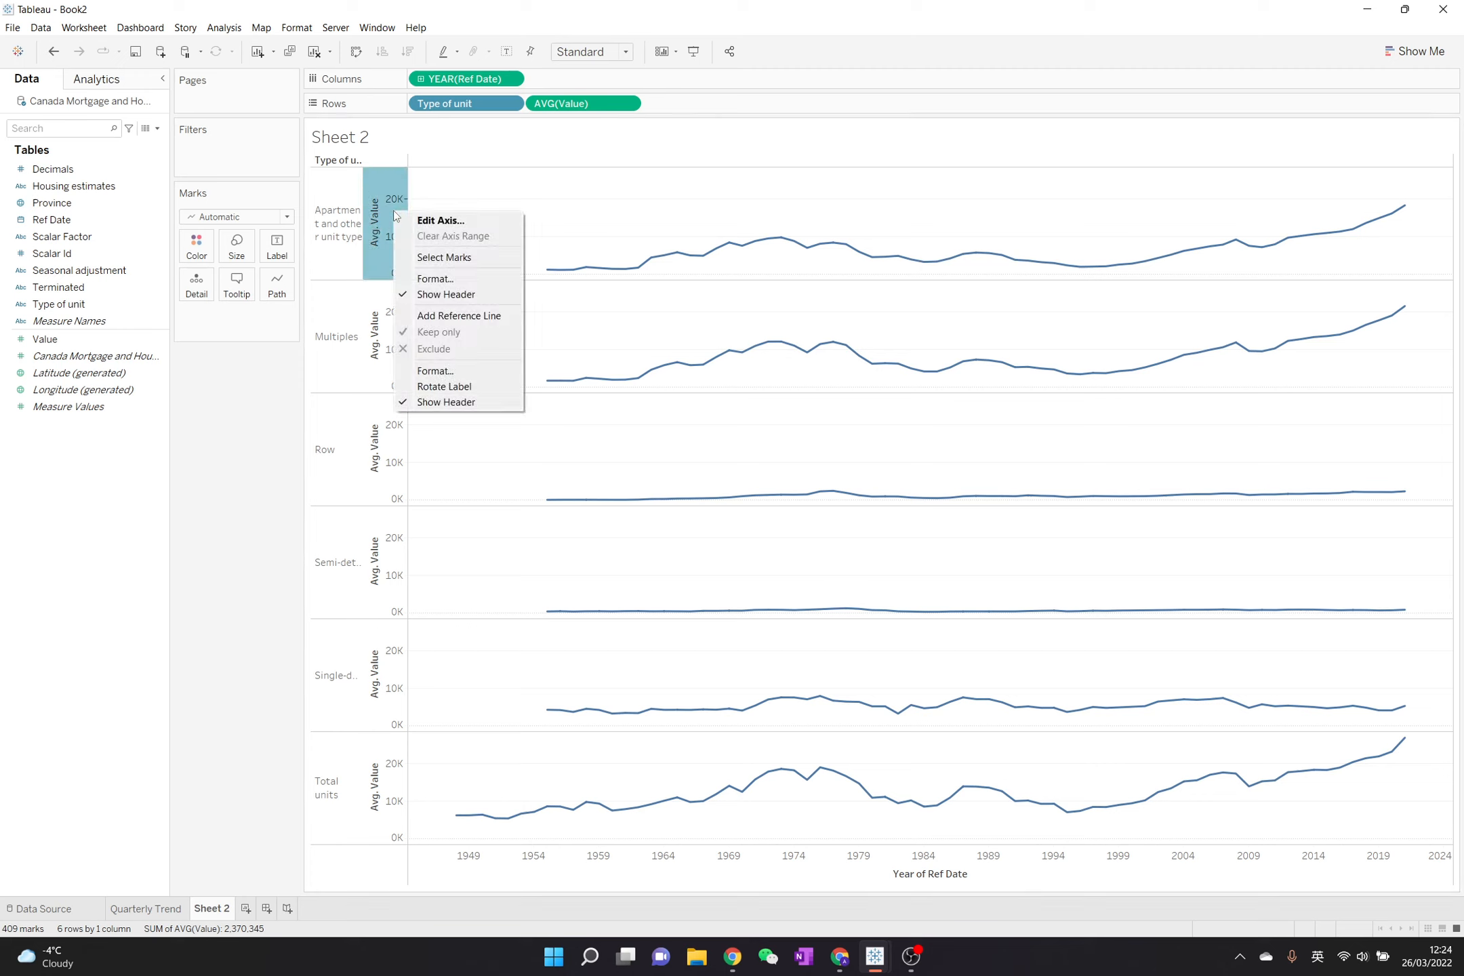
{"action": "left_click", "coordinate": [425, 224]}
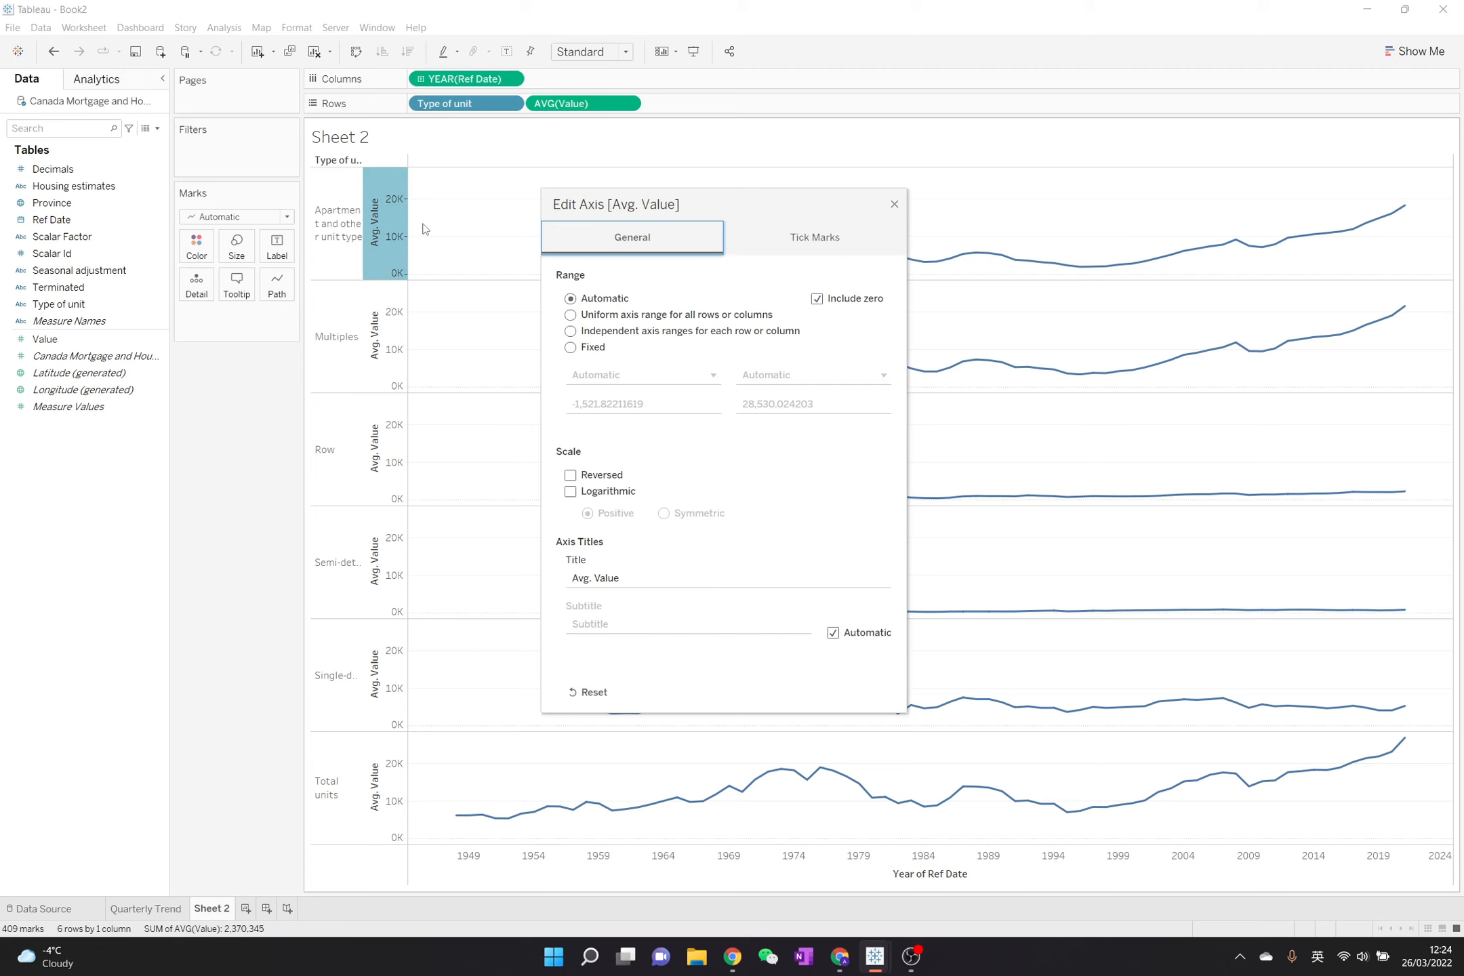
{"action": "triple_click", "coordinate": [633, 575]}
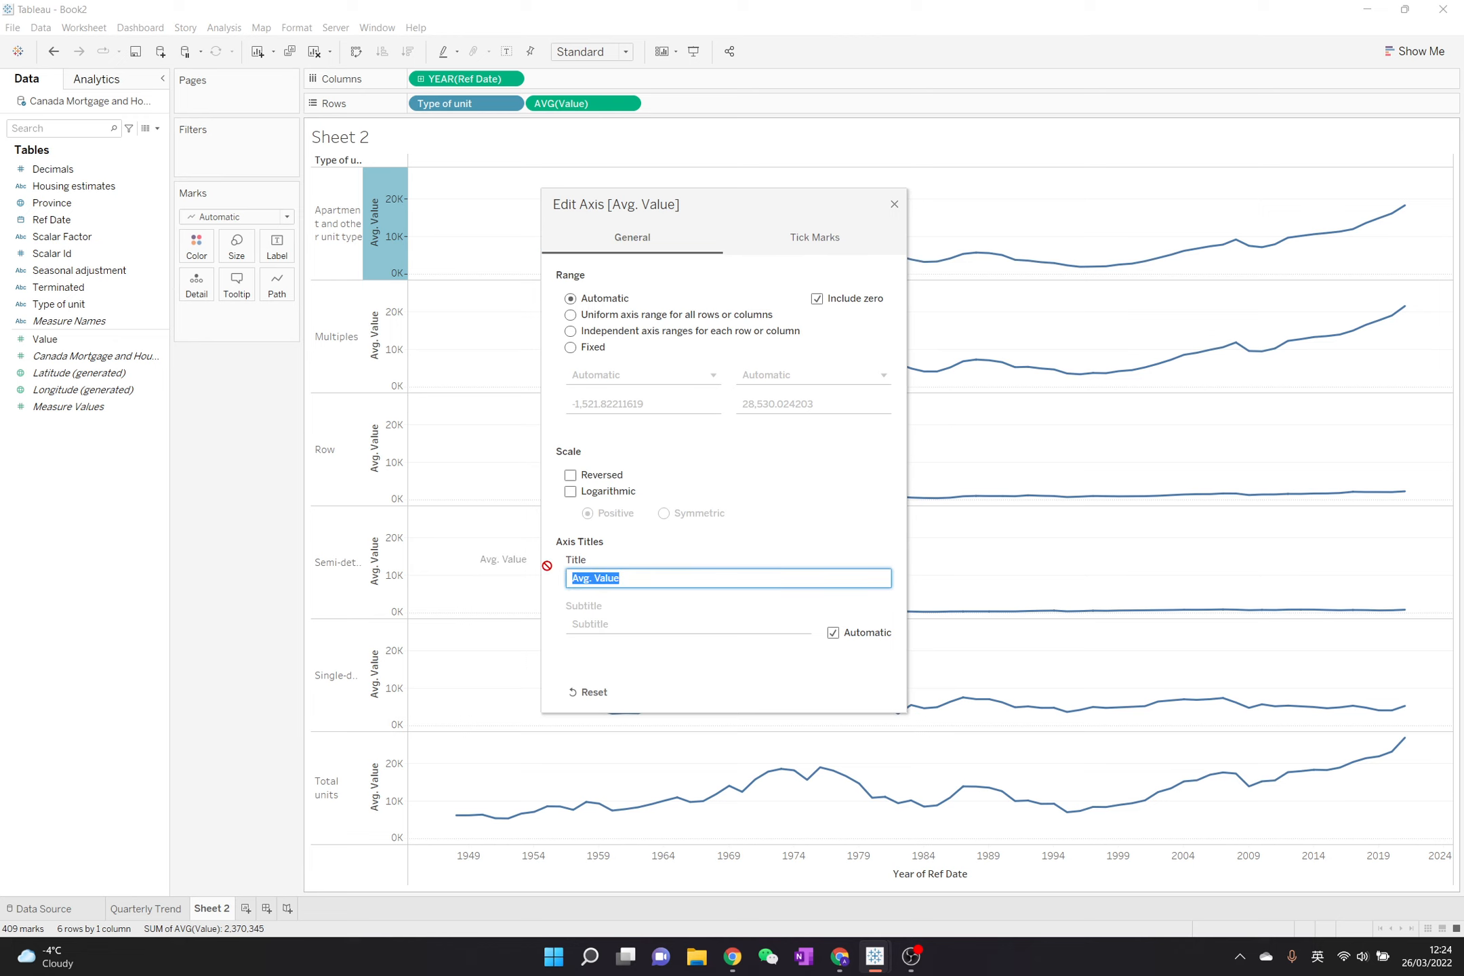
{"action": "key", "text": "BackSpace"}
{"action": "left_click", "coordinate": [827, 433]}
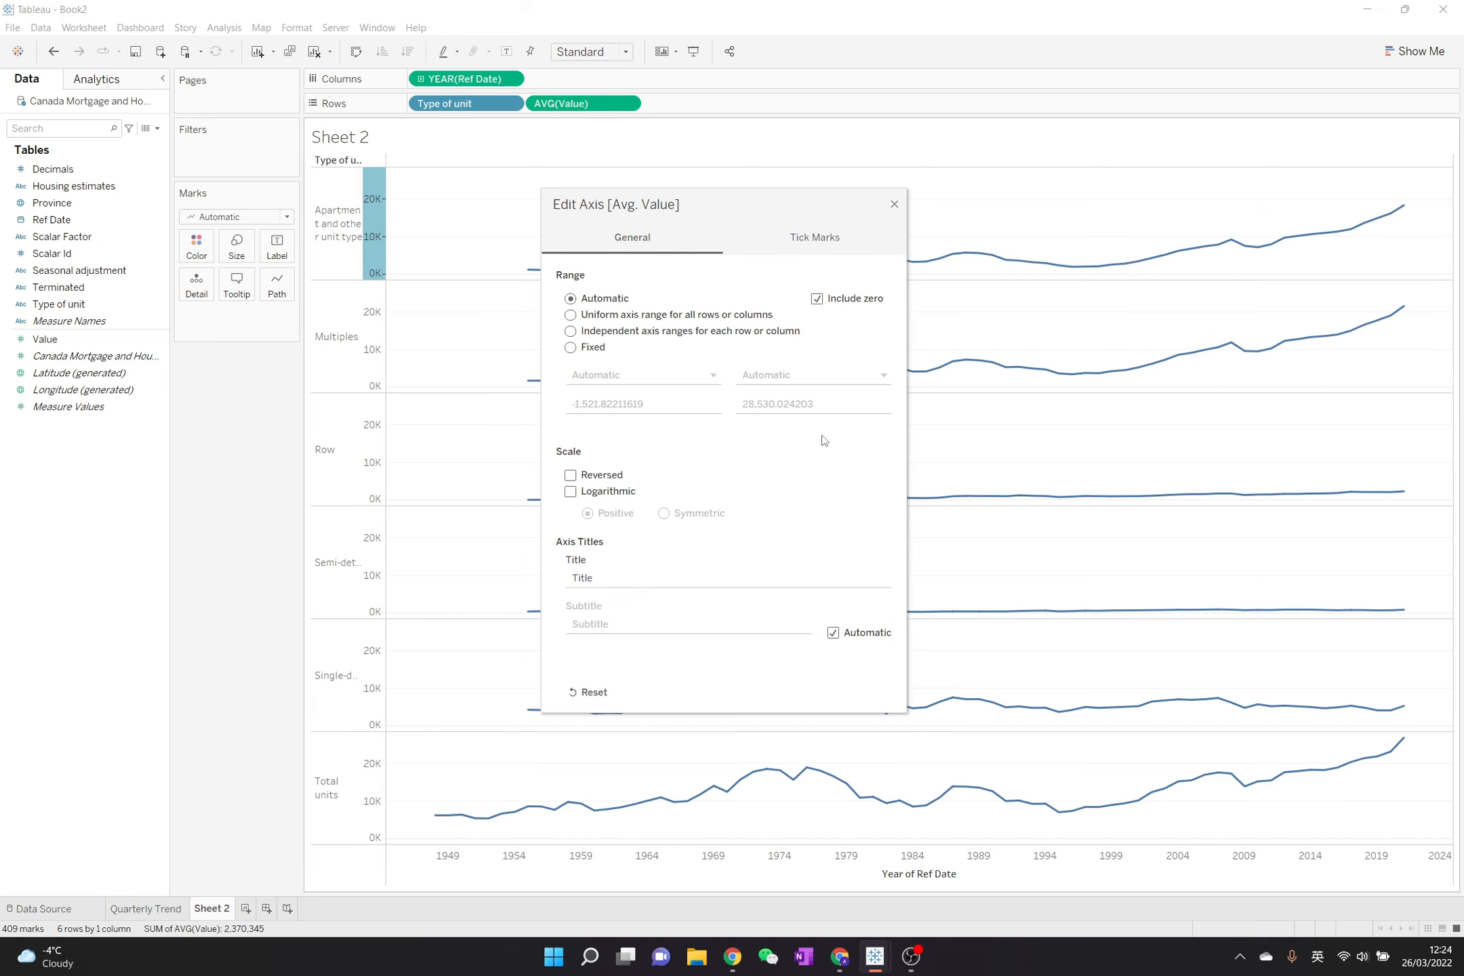
- Give the Avg. Value axis independent ranges for each row or column and exclude zero
{"action": "left_click", "coordinate": [613, 333]}
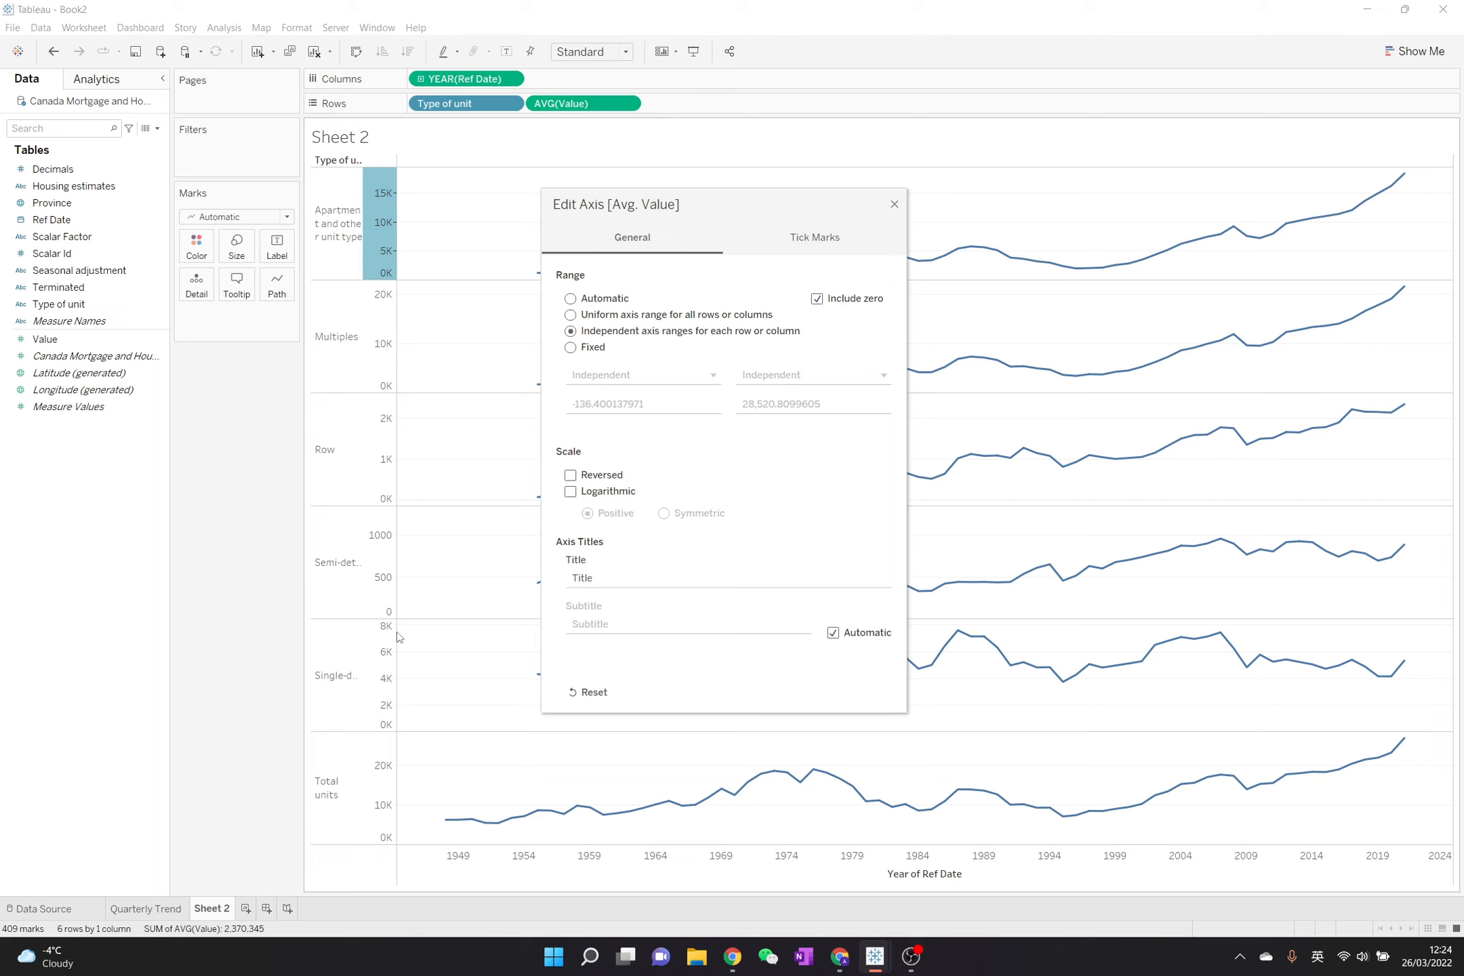
{"action": "left_click", "coordinate": [855, 299]}
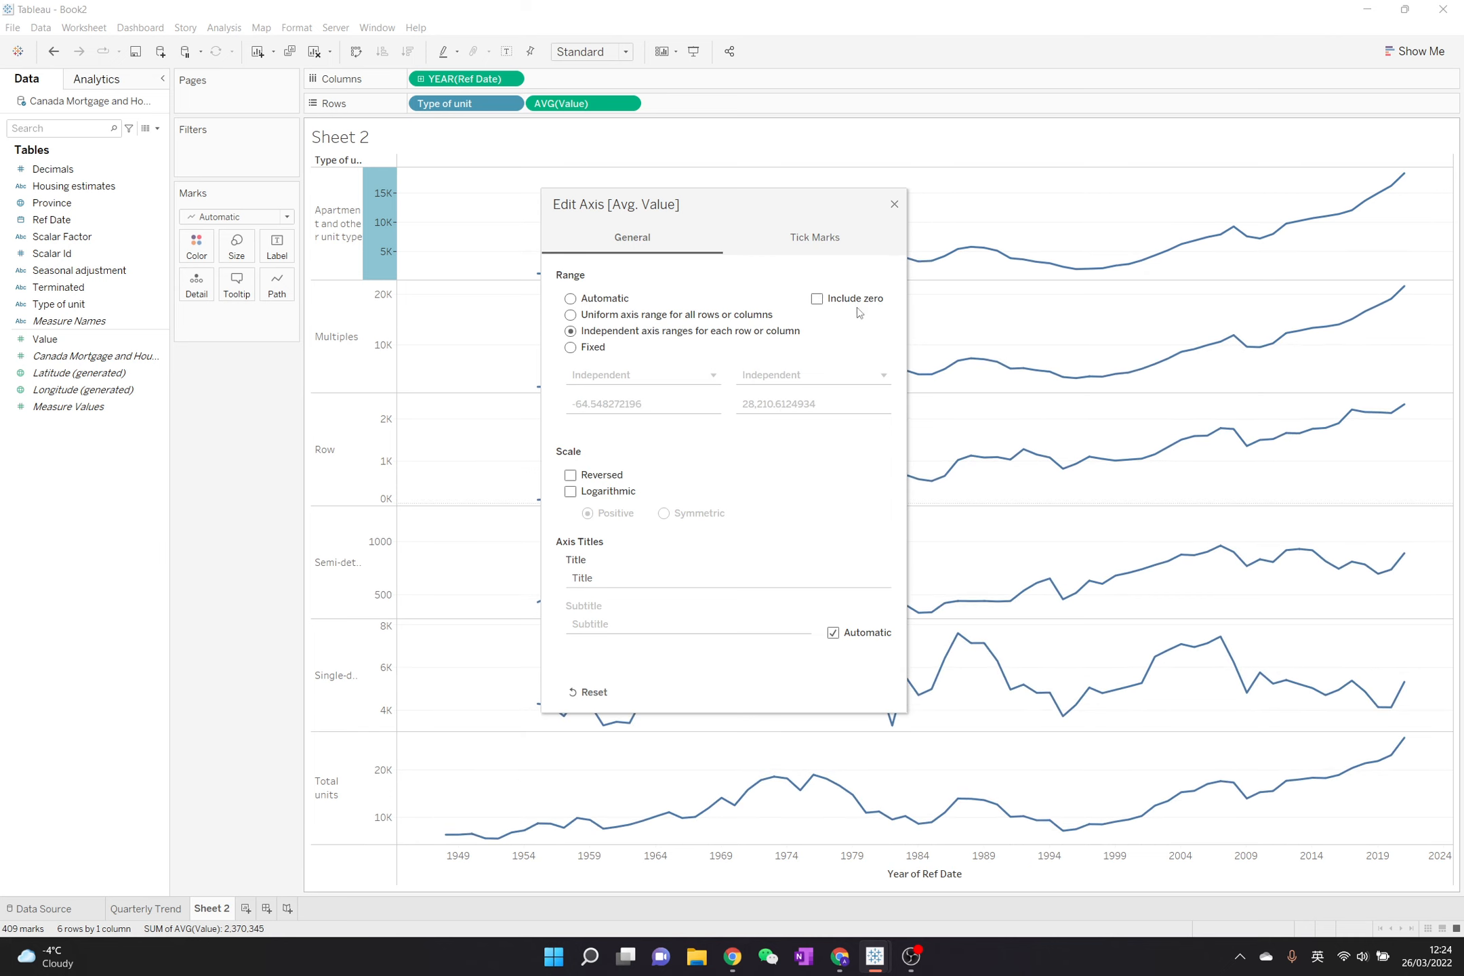
{"action": "left_click_drag", "start_coordinate": [808, 207], "coordinate": [911, 204]}
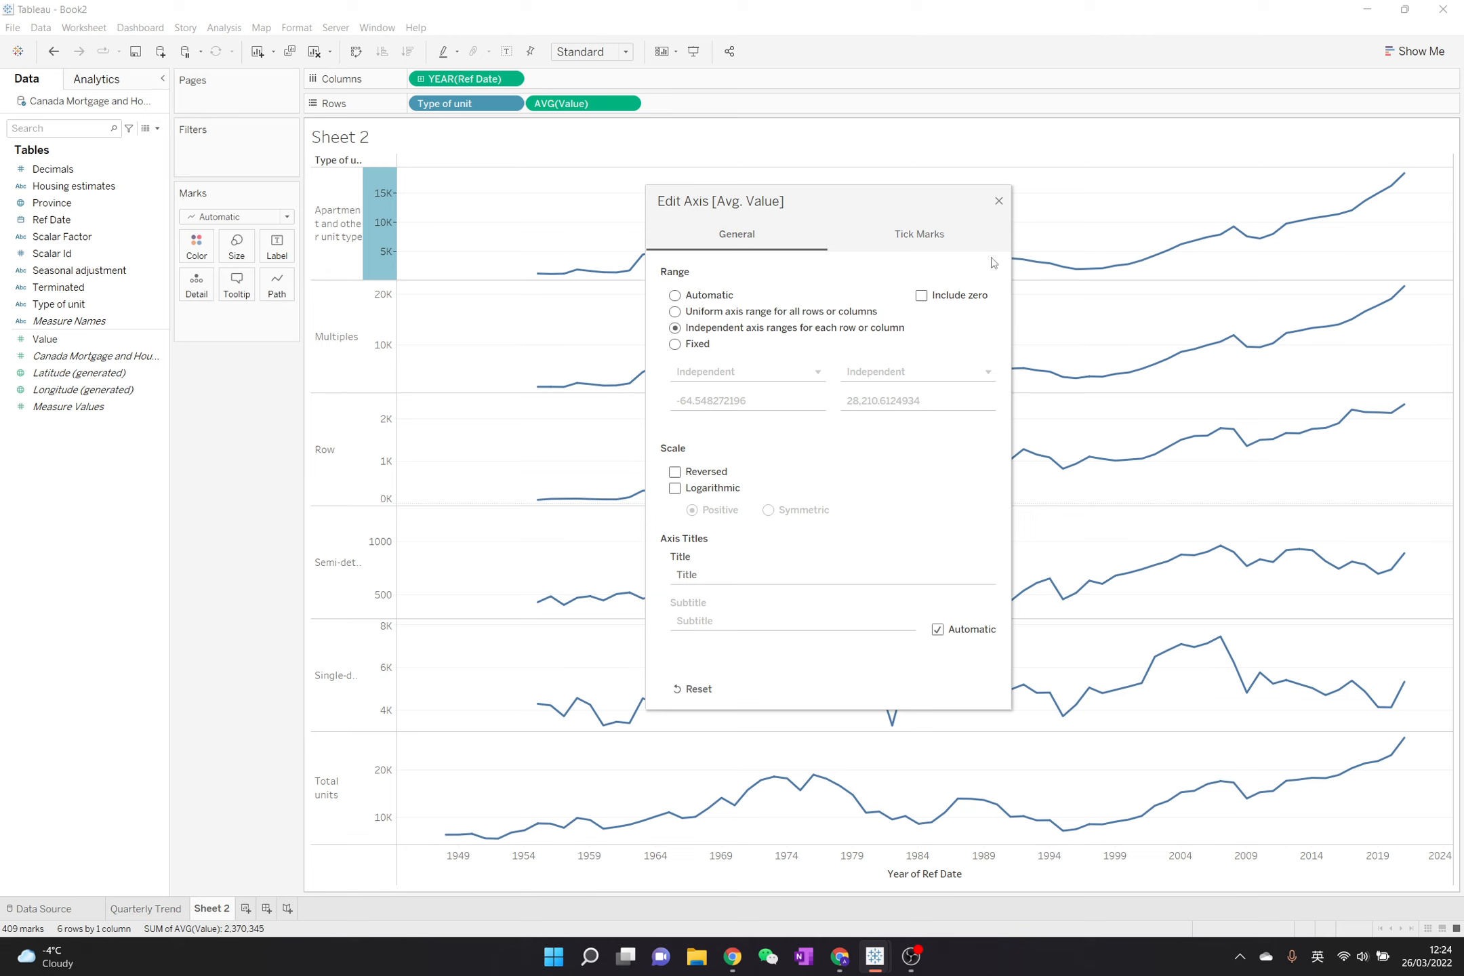
{"action": "left_click", "coordinate": [999, 202]}
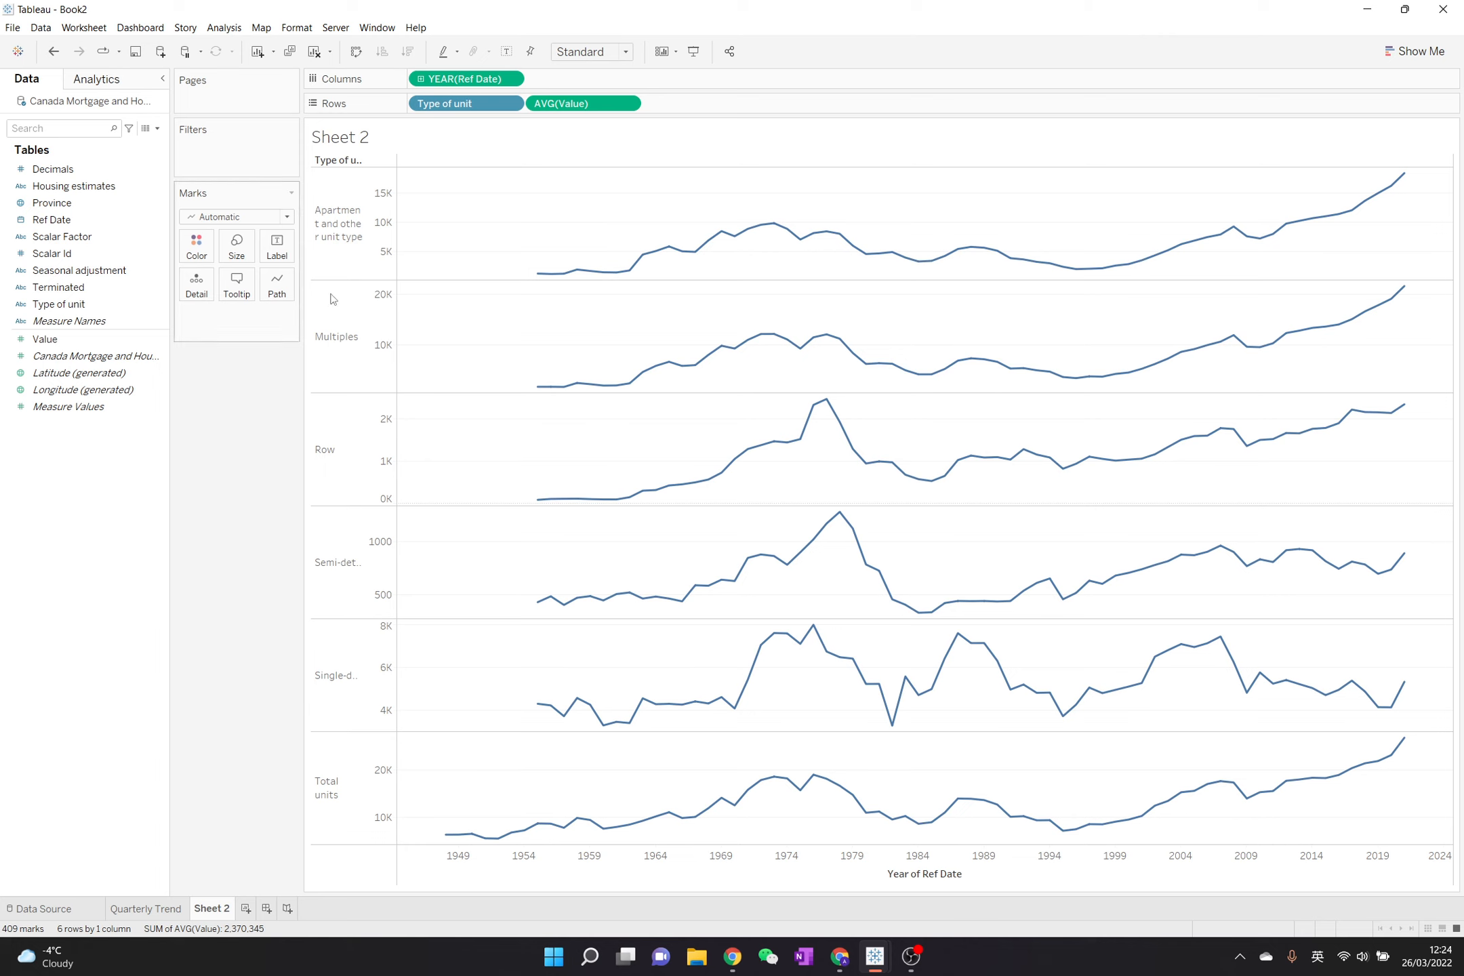
- Widen the Type of unit header column to fit the full unit names, and turn off the chart's tooltips
{"action": "left_click_drag", "start_coordinate": [362, 263], "coordinate": [430, 278]}
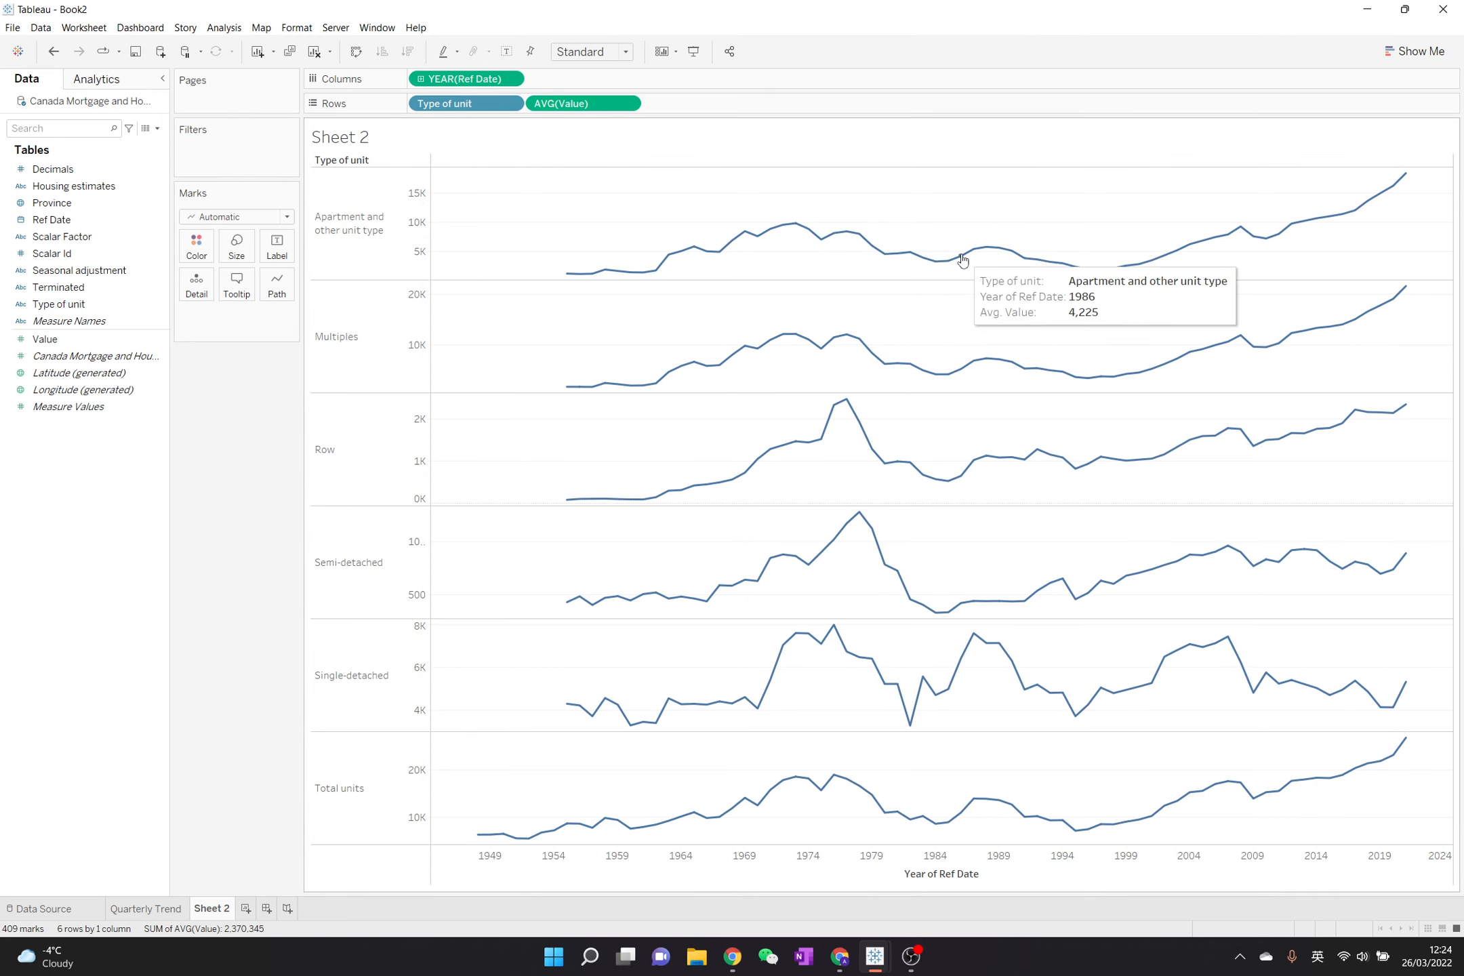
{"action": "left_click", "coordinate": [237, 284]}
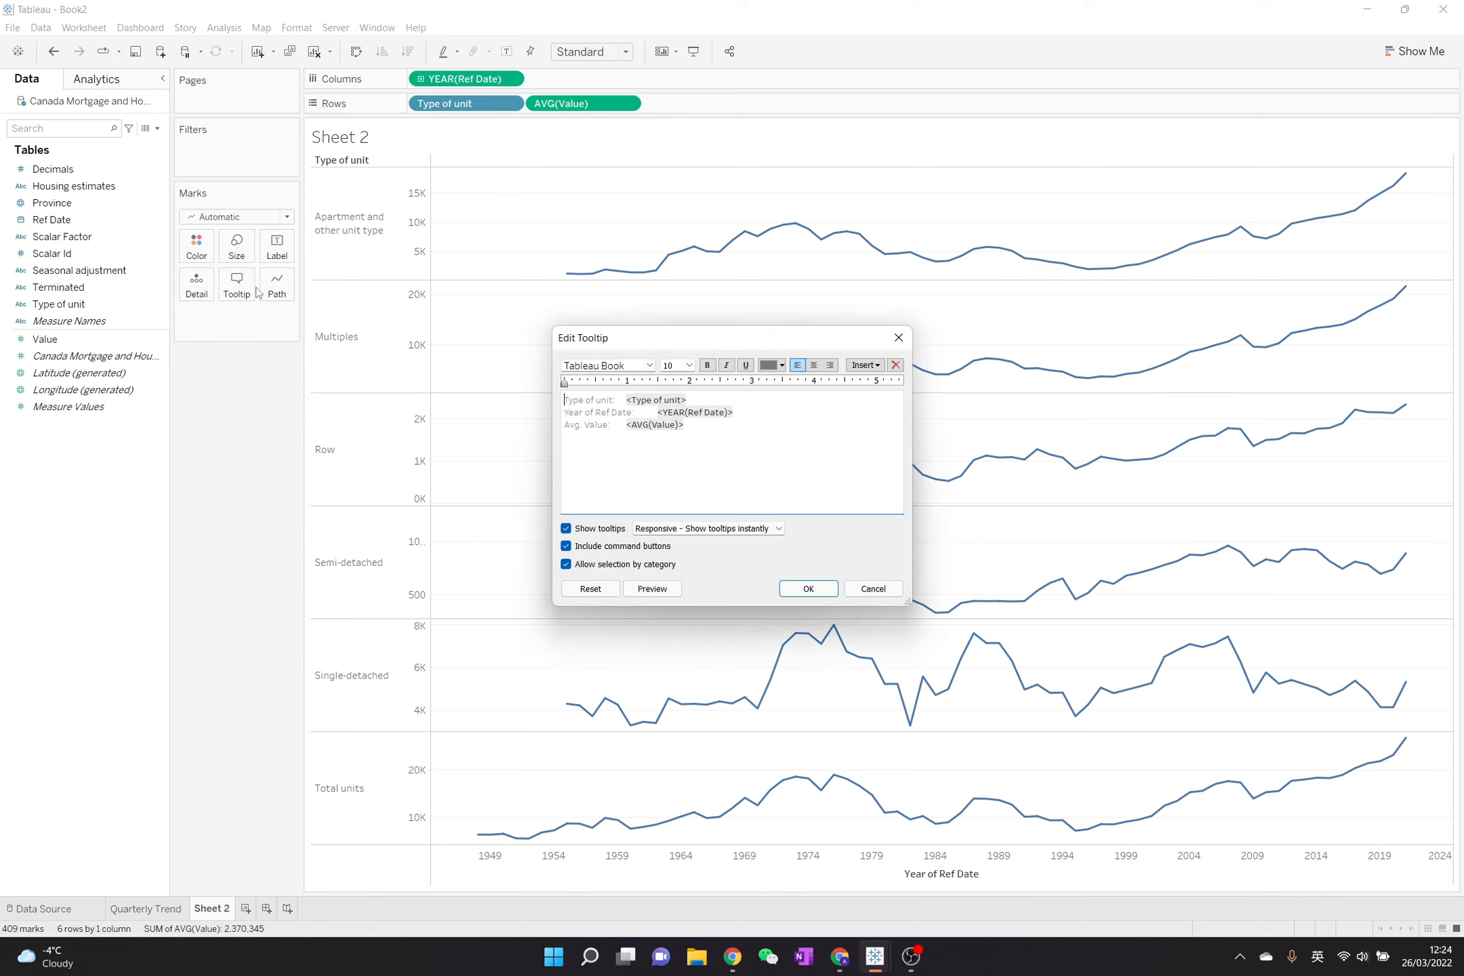
{"action": "left_click", "coordinate": [609, 528]}
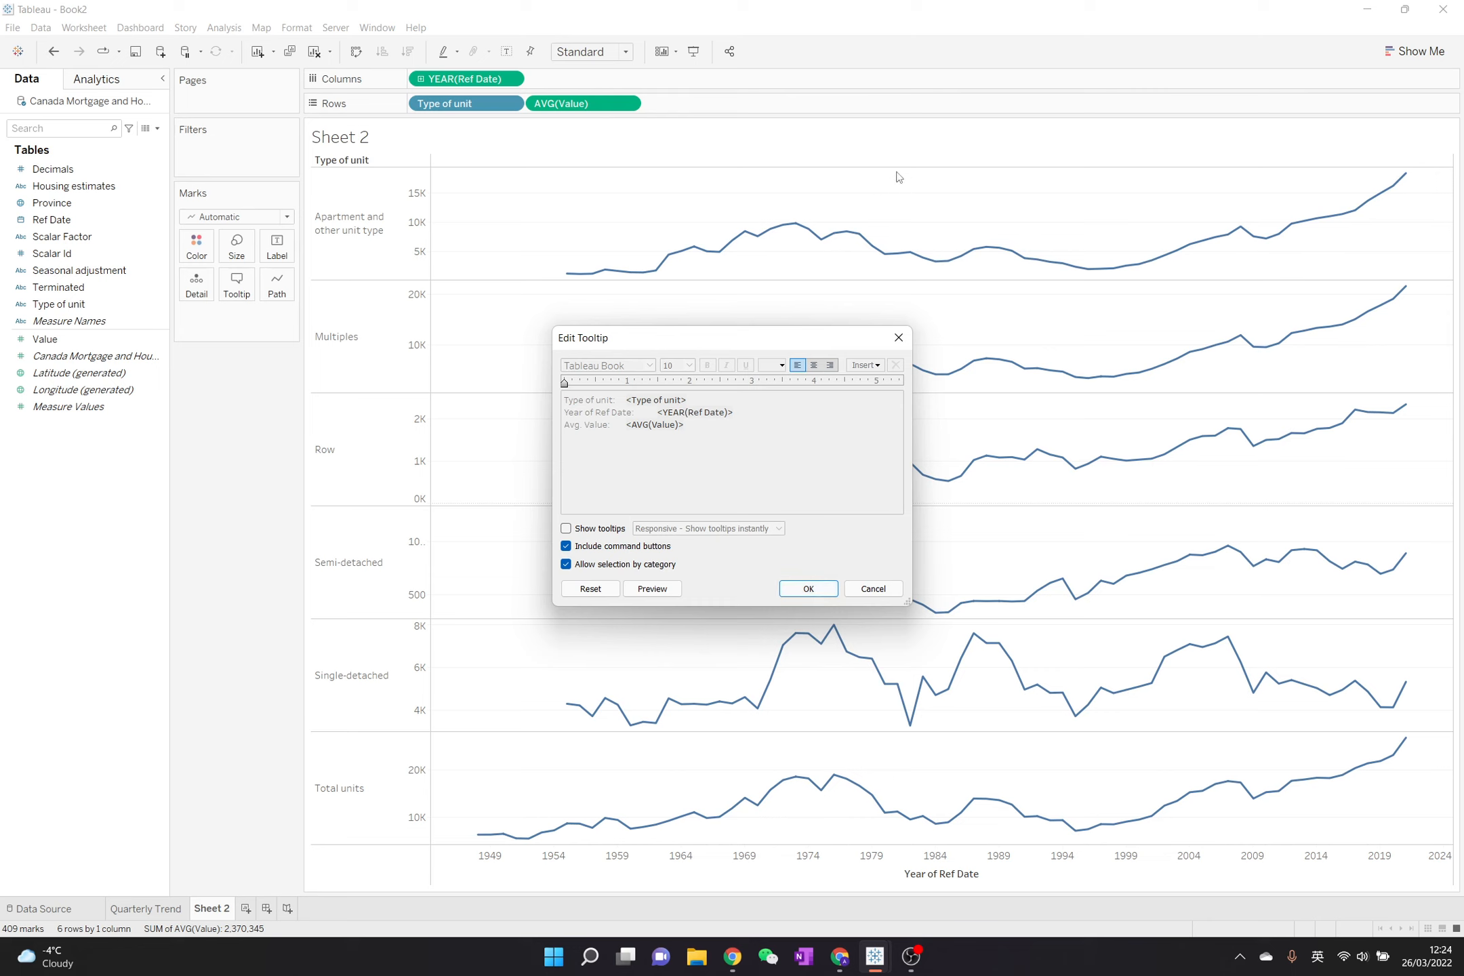
{"action": "left_click", "coordinate": [807, 589]}
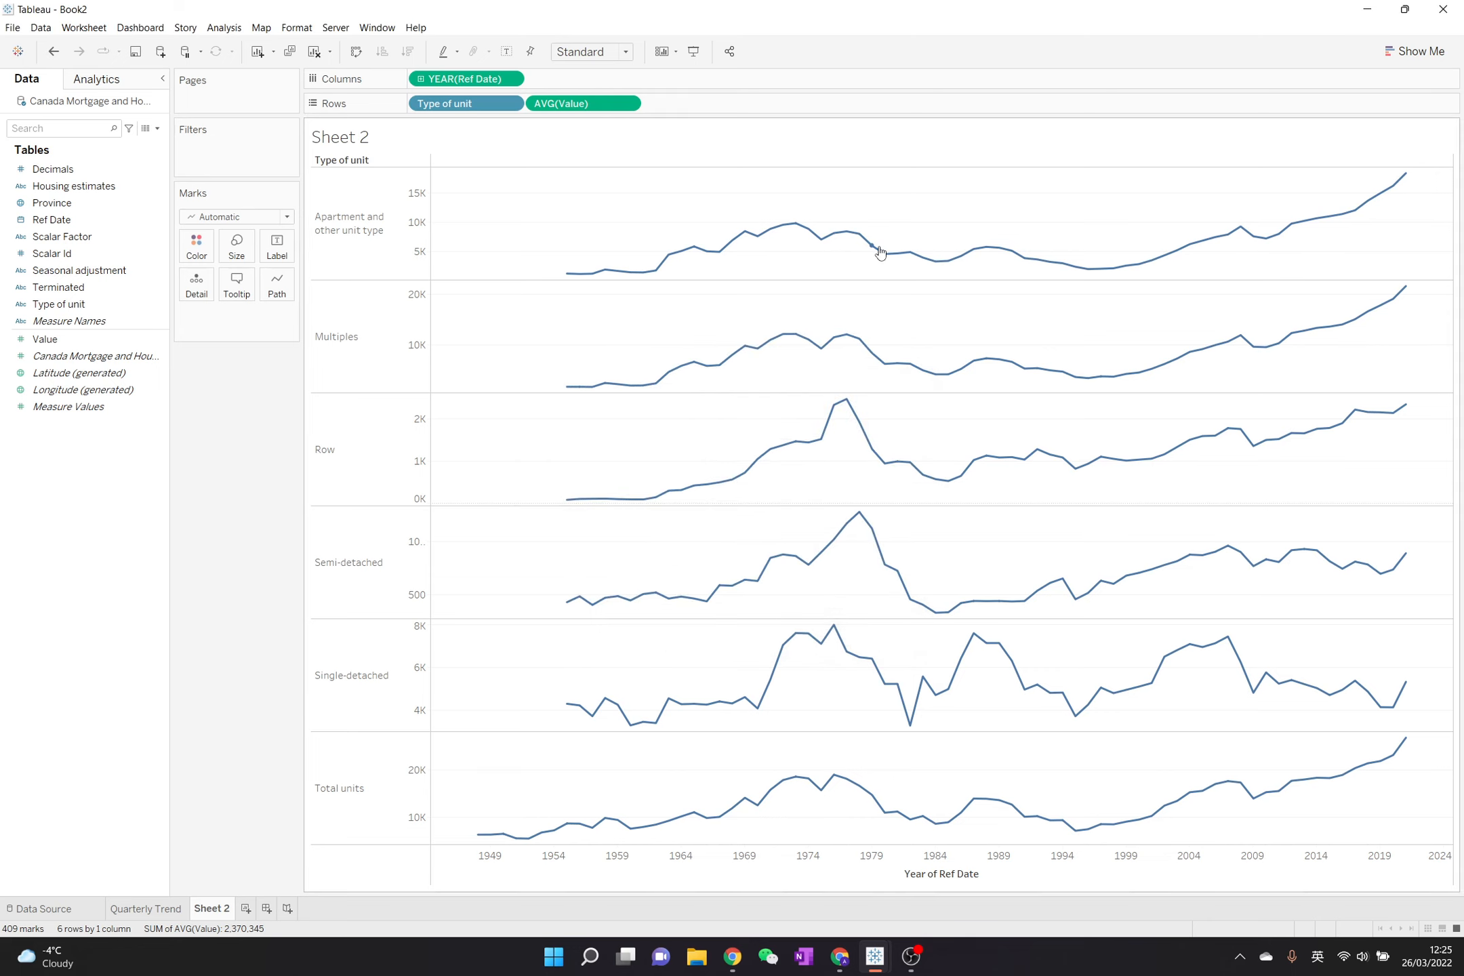
- Add an average line to the chart with the entire table as its scope
{"action": "left_click", "coordinate": [108, 82]}
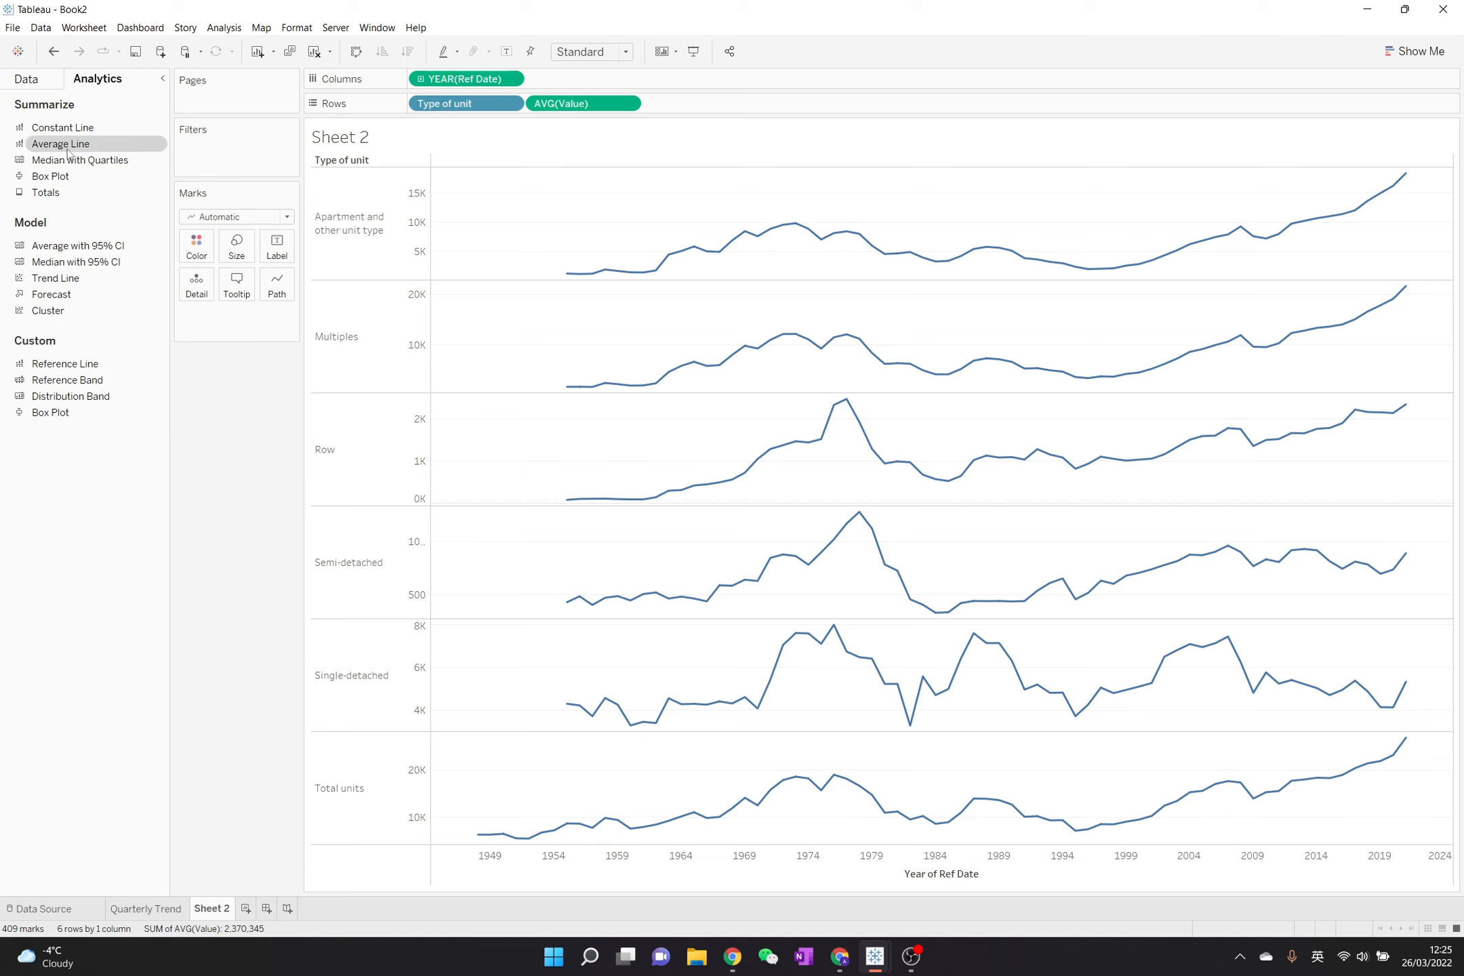
{"action": "left_click_drag", "start_coordinate": [68, 150], "coordinate": [457, 198]}
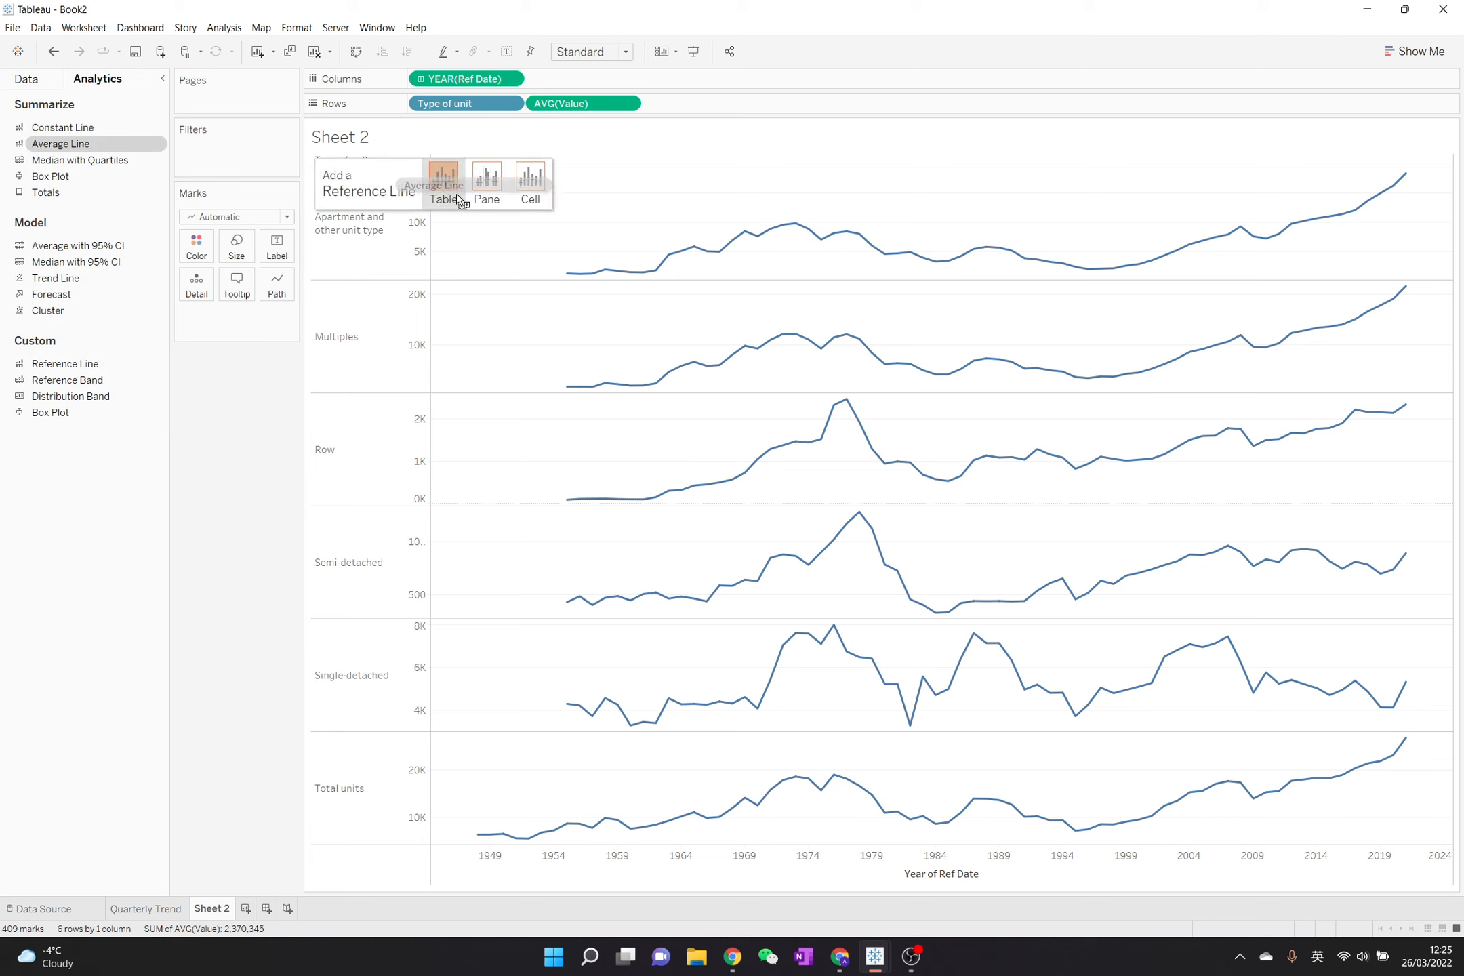
{"action": "mouse_move", "coordinate": [456, 193]}
{"action": "left_mouse_down"}
{"action": "mouse_move", "coordinate": [527, 180]}
{"action": "mouse_move", "coordinate": [451, 188]}
{"action": "left_mouse_up"}
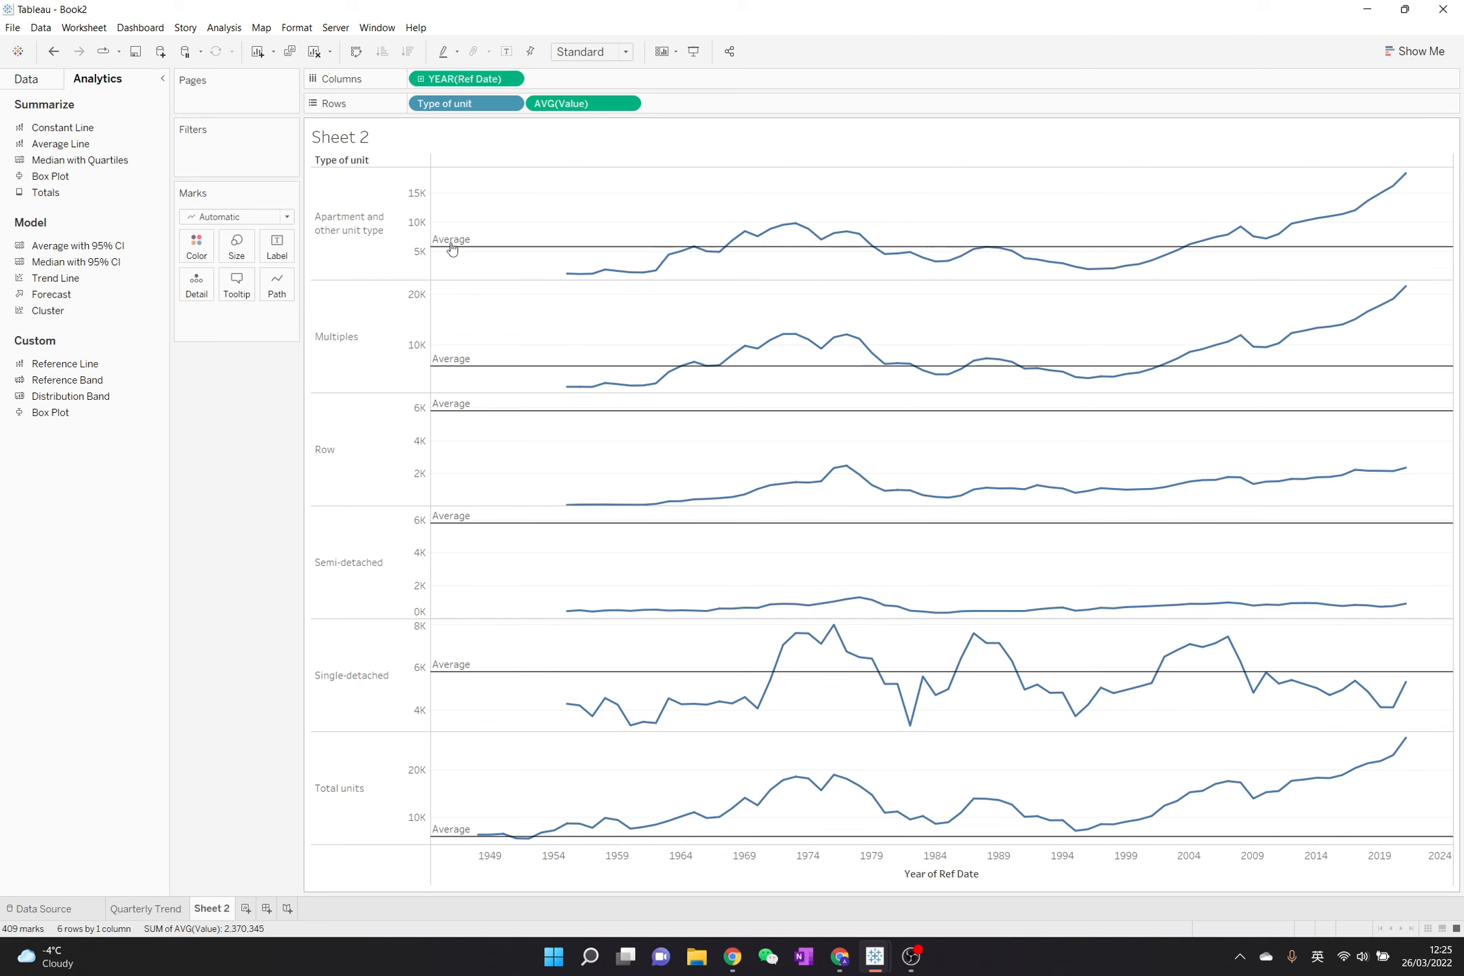
- Give the average reference line a custom label reading "Avg. <Value>"
{"action": "right_click", "coordinate": [452, 249]}
{"action": "left_click", "coordinate": [471, 252]}
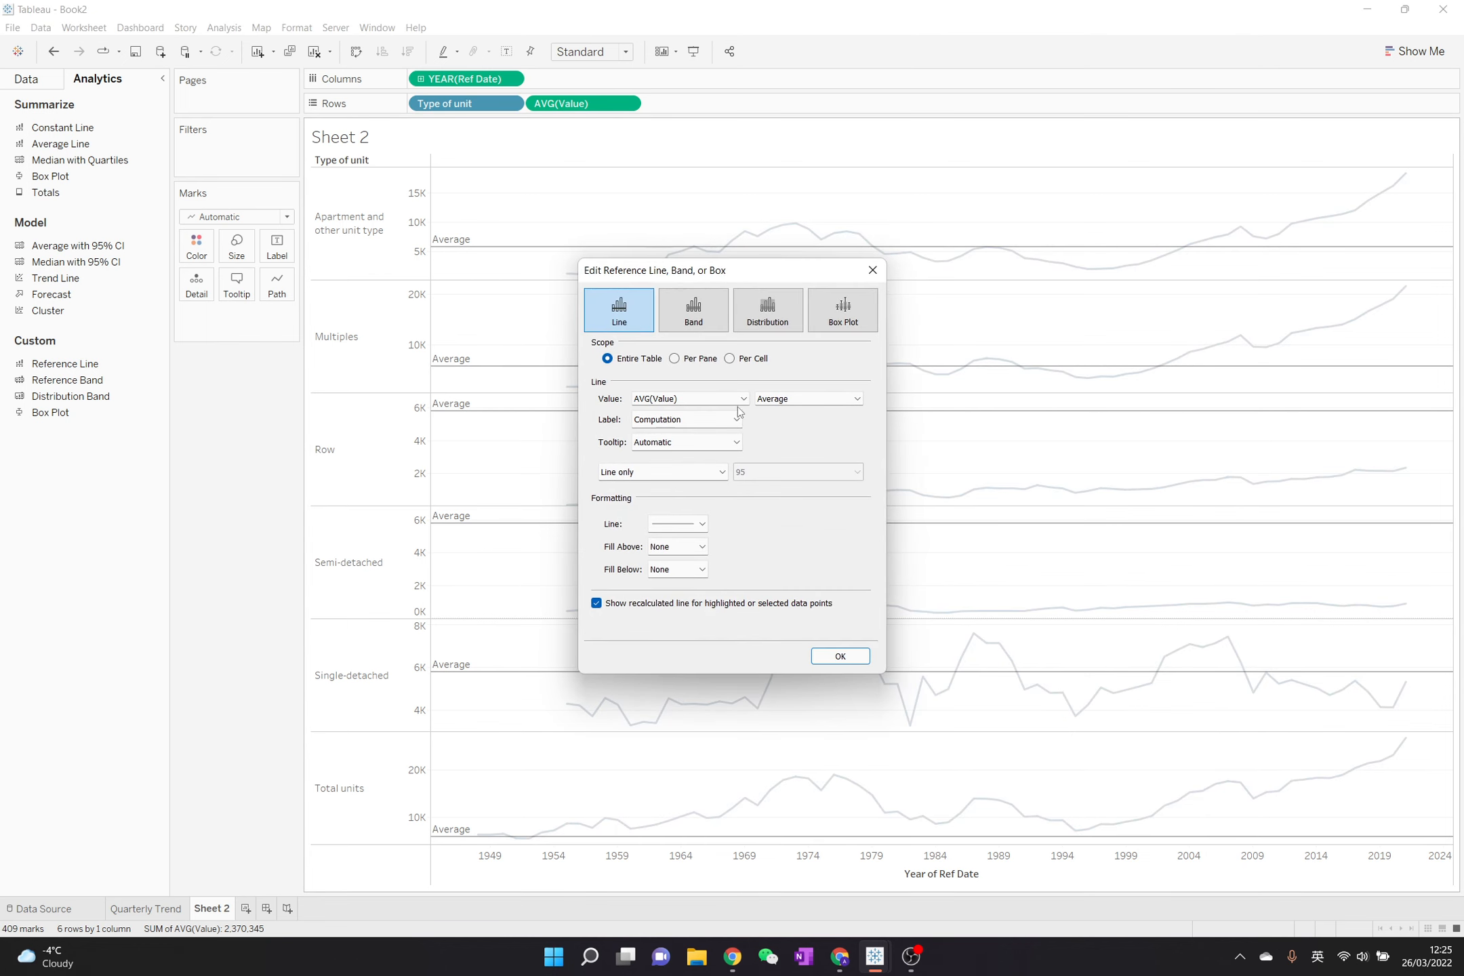
{"action": "left_click", "coordinate": [719, 423]}
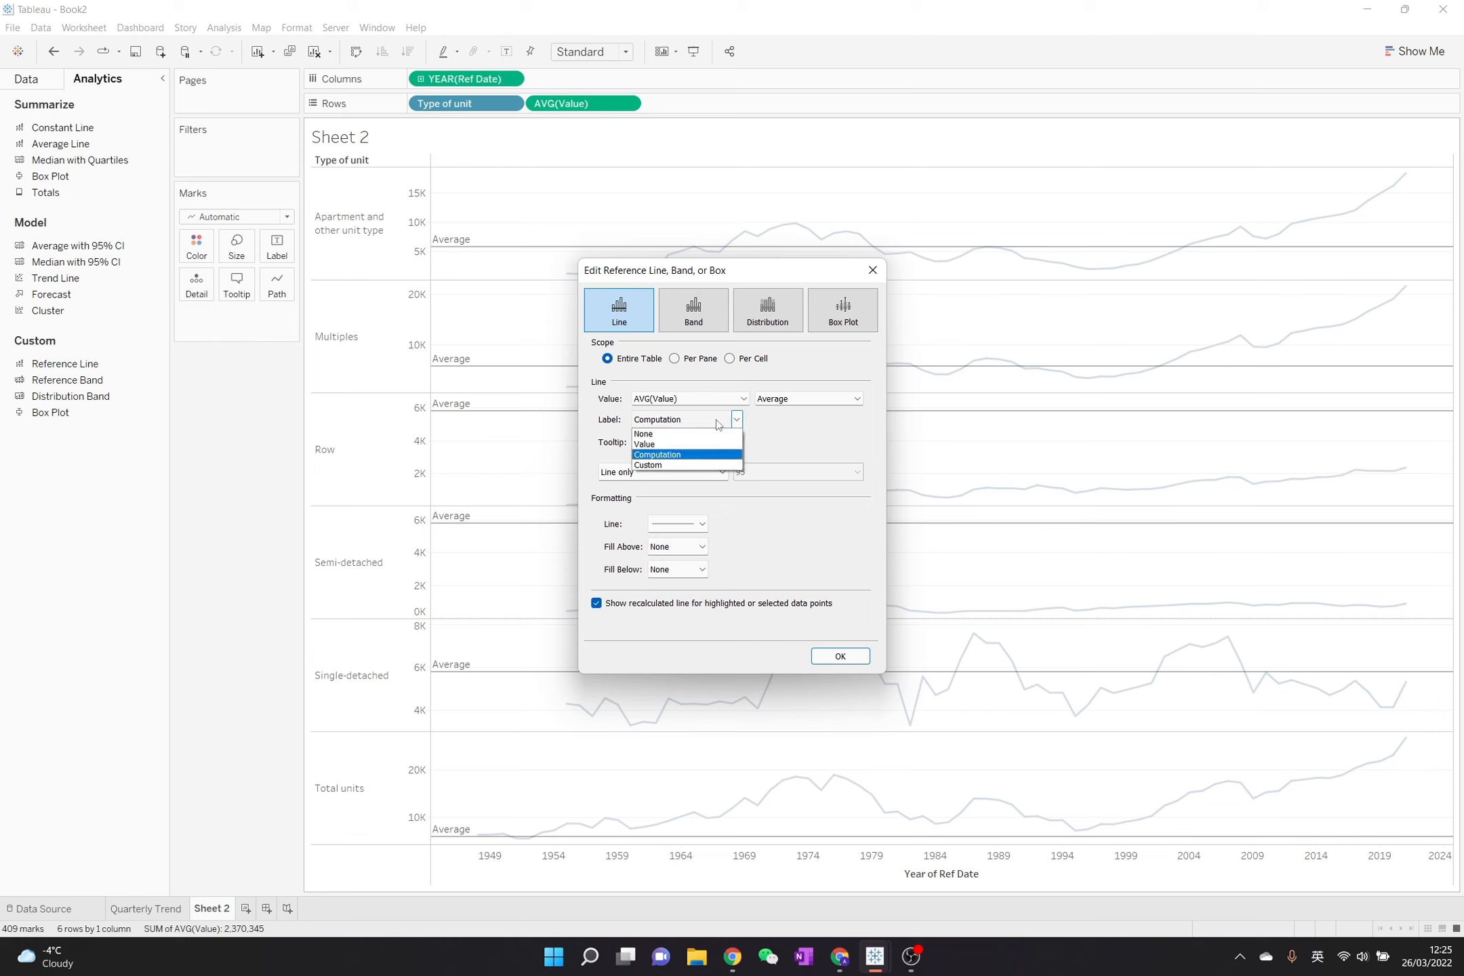
{"action": "left_click", "coordinate": [710, 465]}
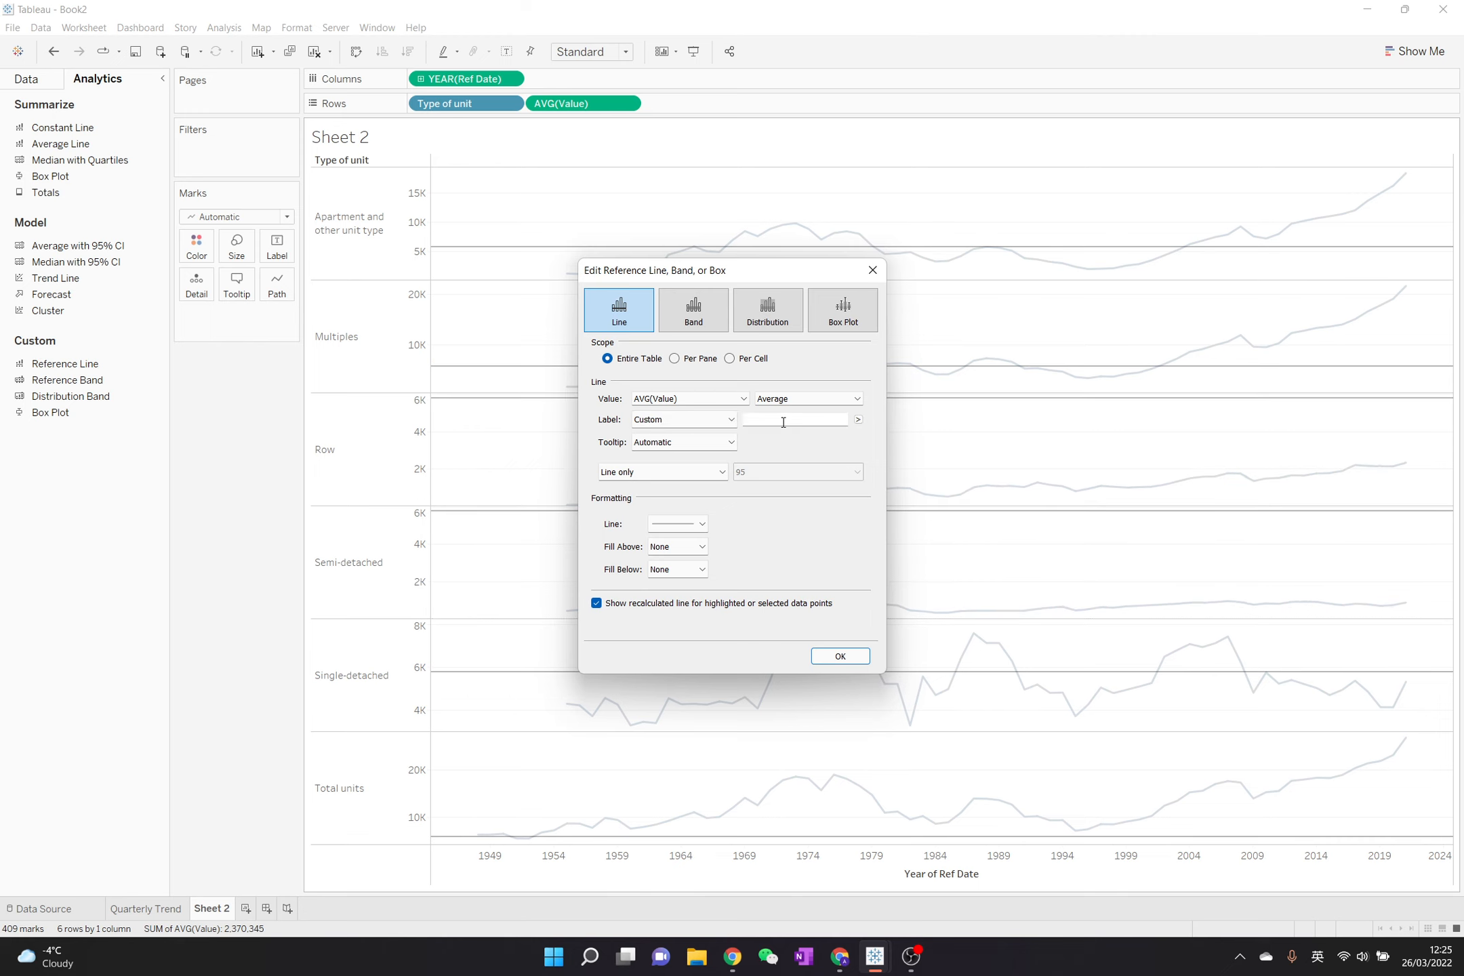
{"action": "type", "text": "Avg."}
{"action": "left_click", "coordinate": [858, 419]}
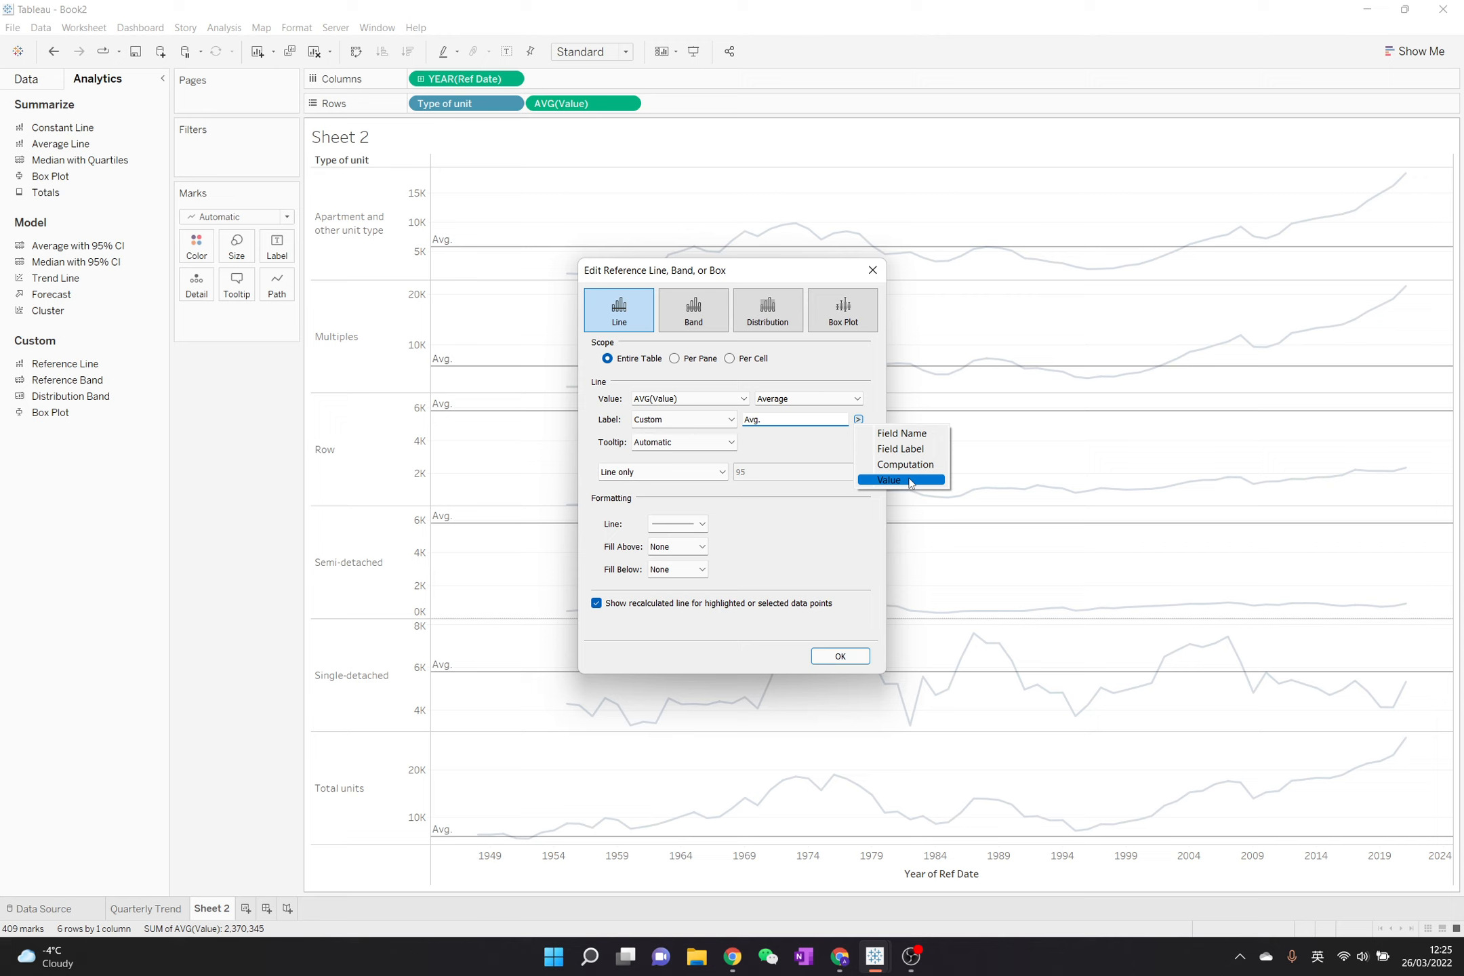
{"action": "left_click", "coordinate": [909, 482]}
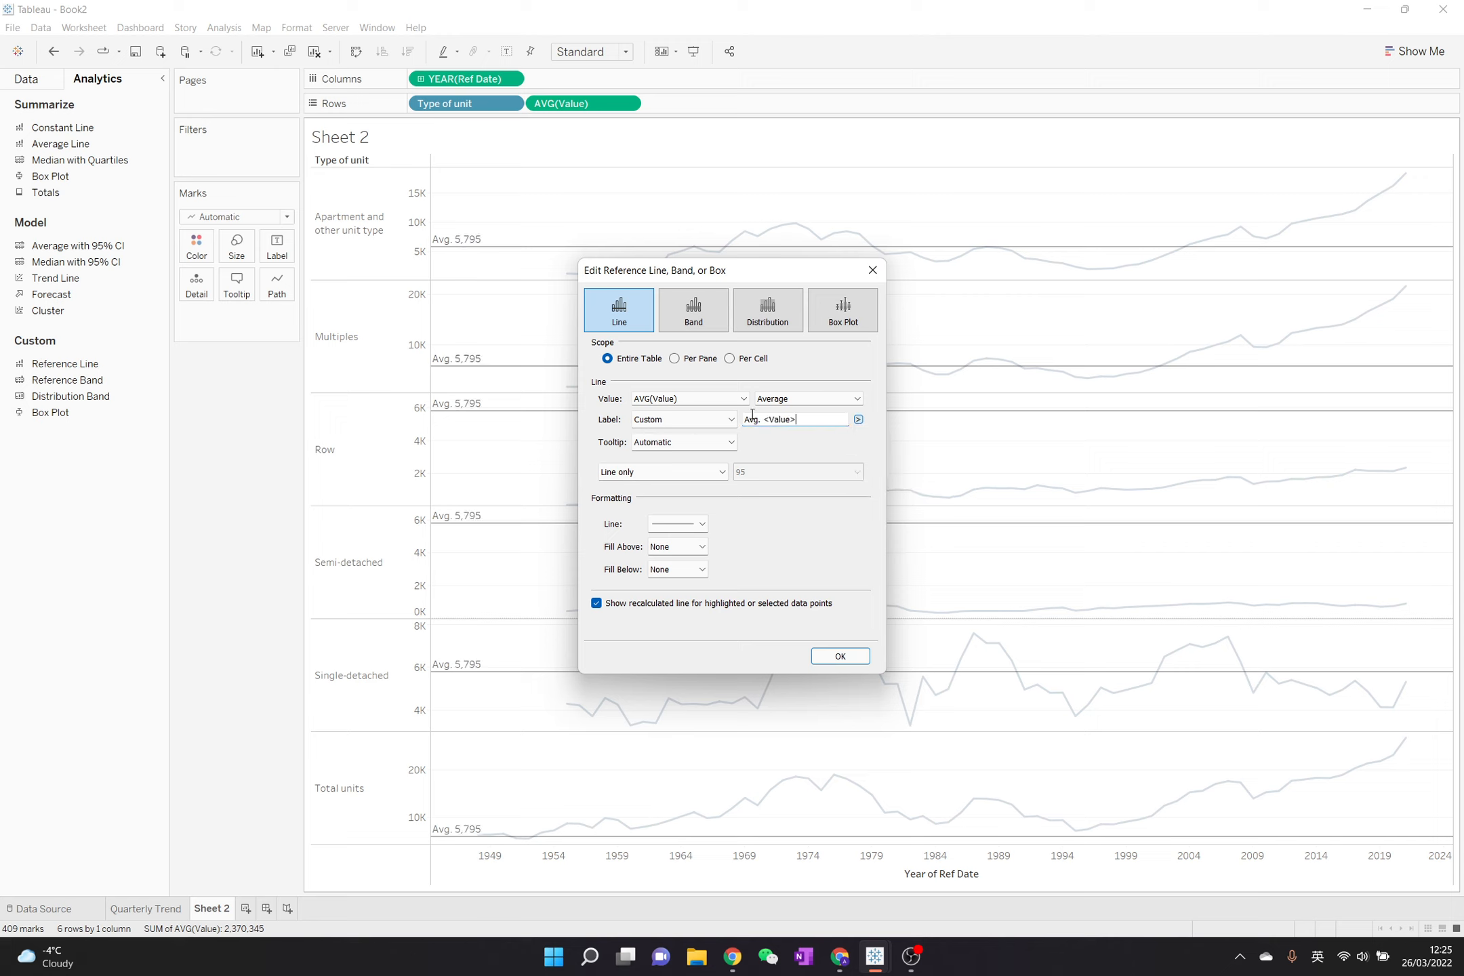
{"action": "left_click", "coordinate": [801, 420]}
- Set the average line's scope to per pane and apply the reference line settings
{"action": "left_click_drag", "start_coordinate": [614, 277], "coordinate": [852, 283]}
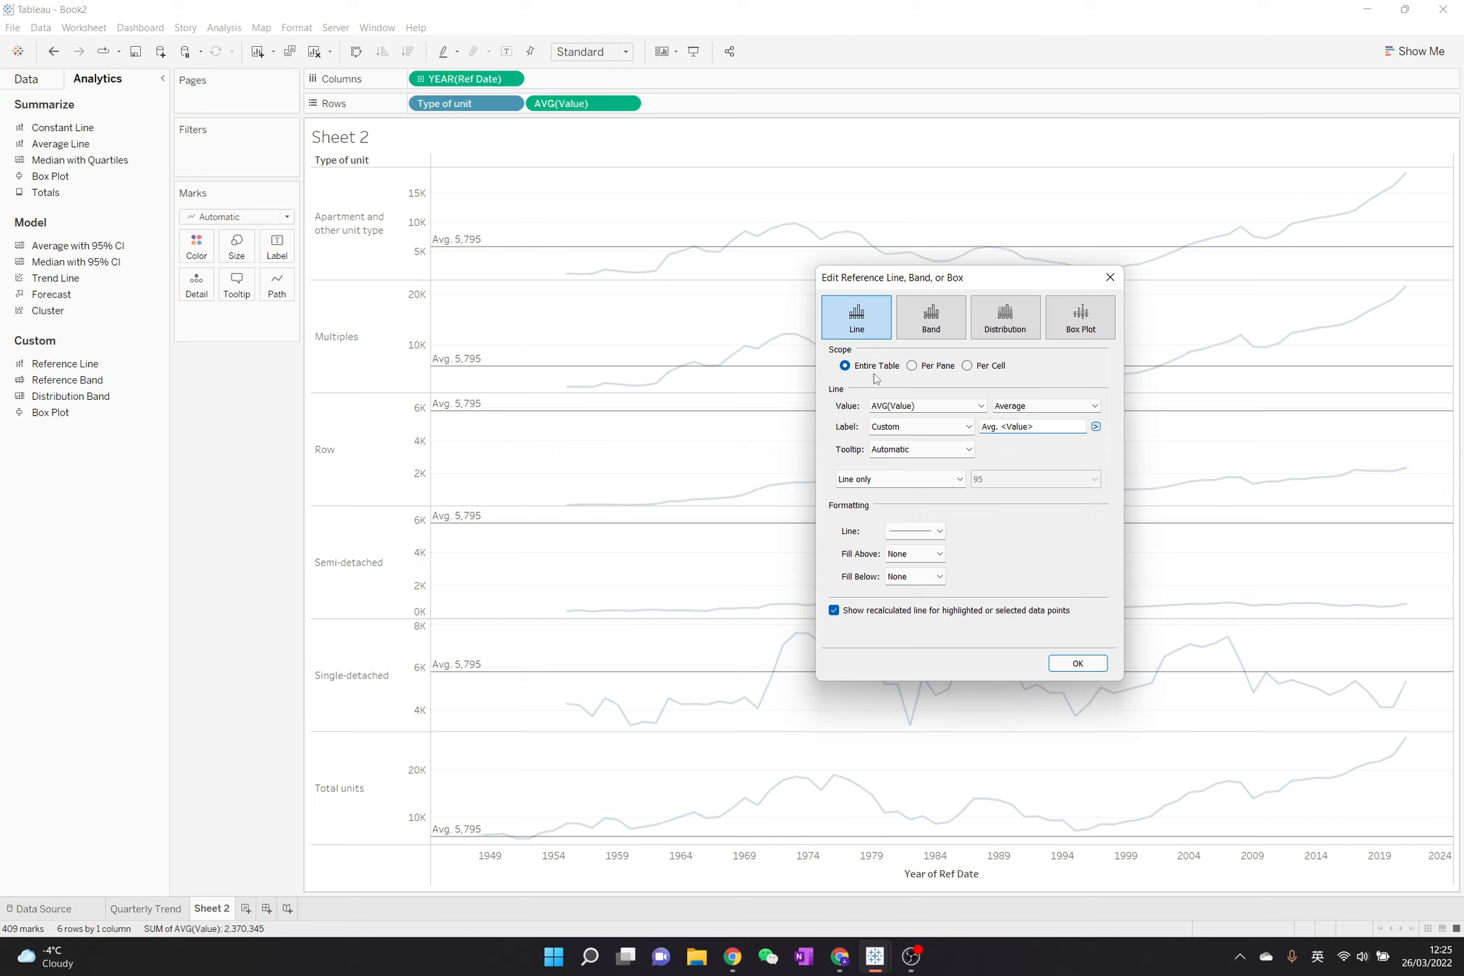
{"action": "left_click", "coordinate": [911, 367]}
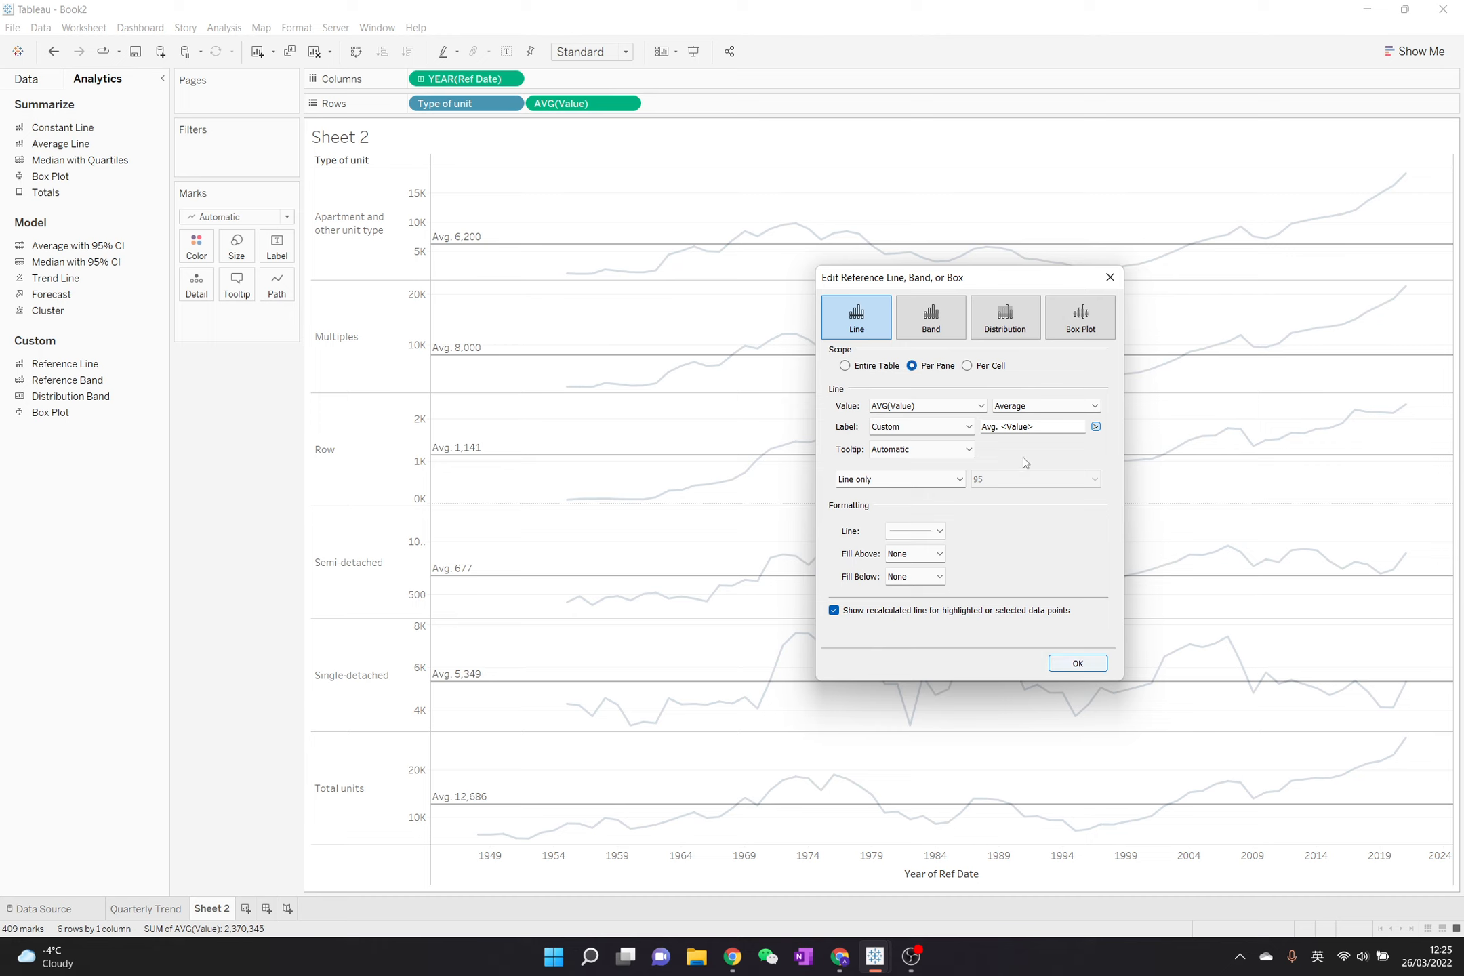
{"action": "left_click", "coordinate": [1077, 663]}
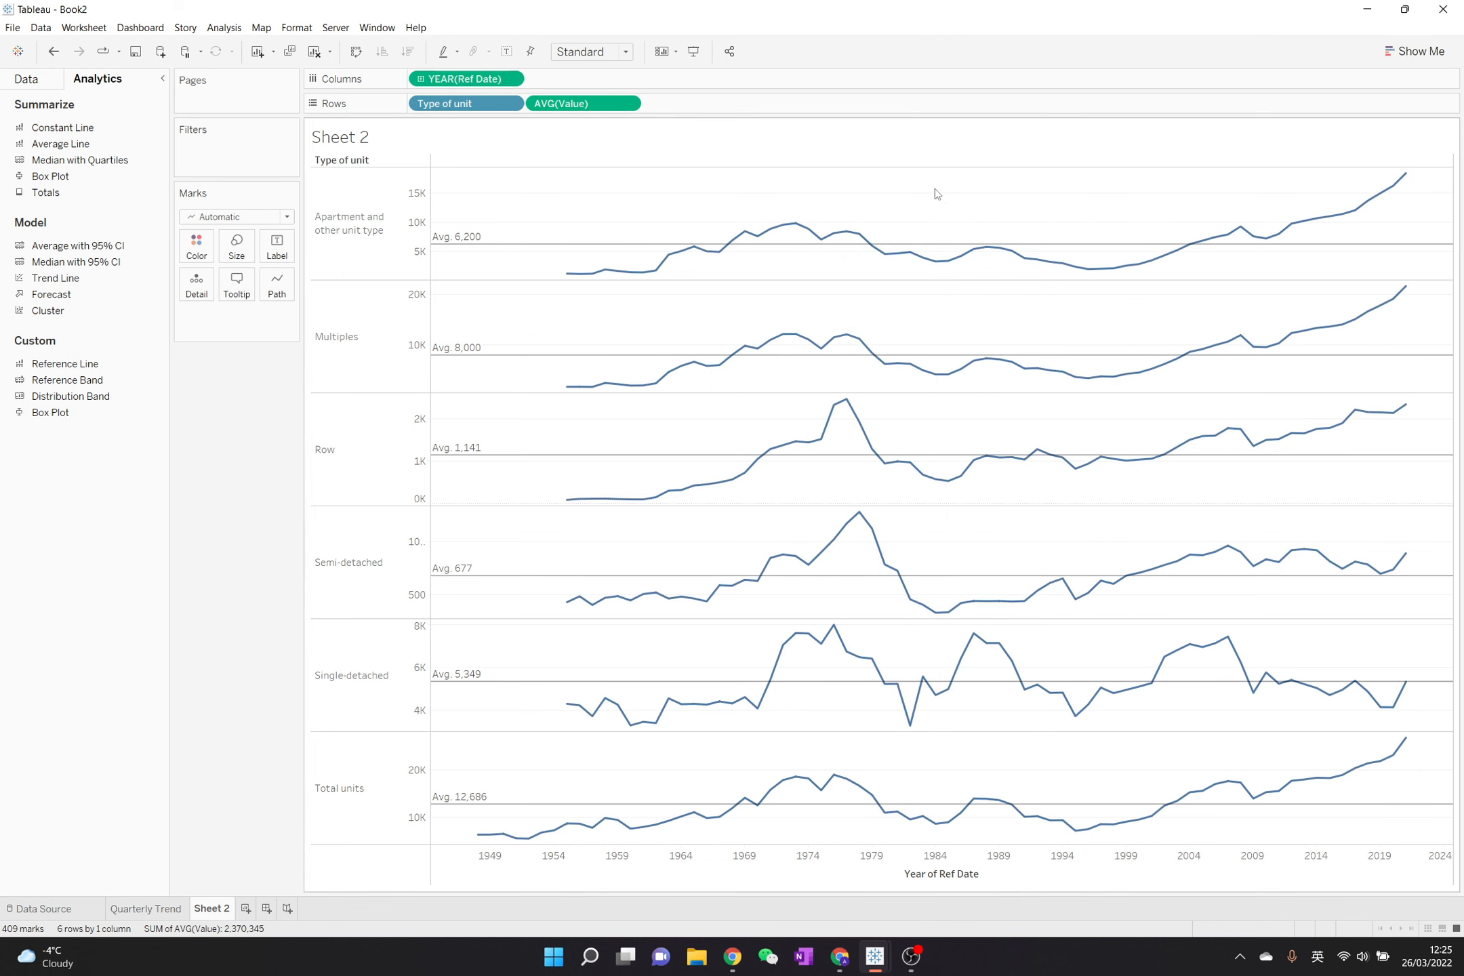
- Show mark labels only at the line ends, labelling both the start and the end of each line
{"action": "left_click", "coordinate": [273, 247]}
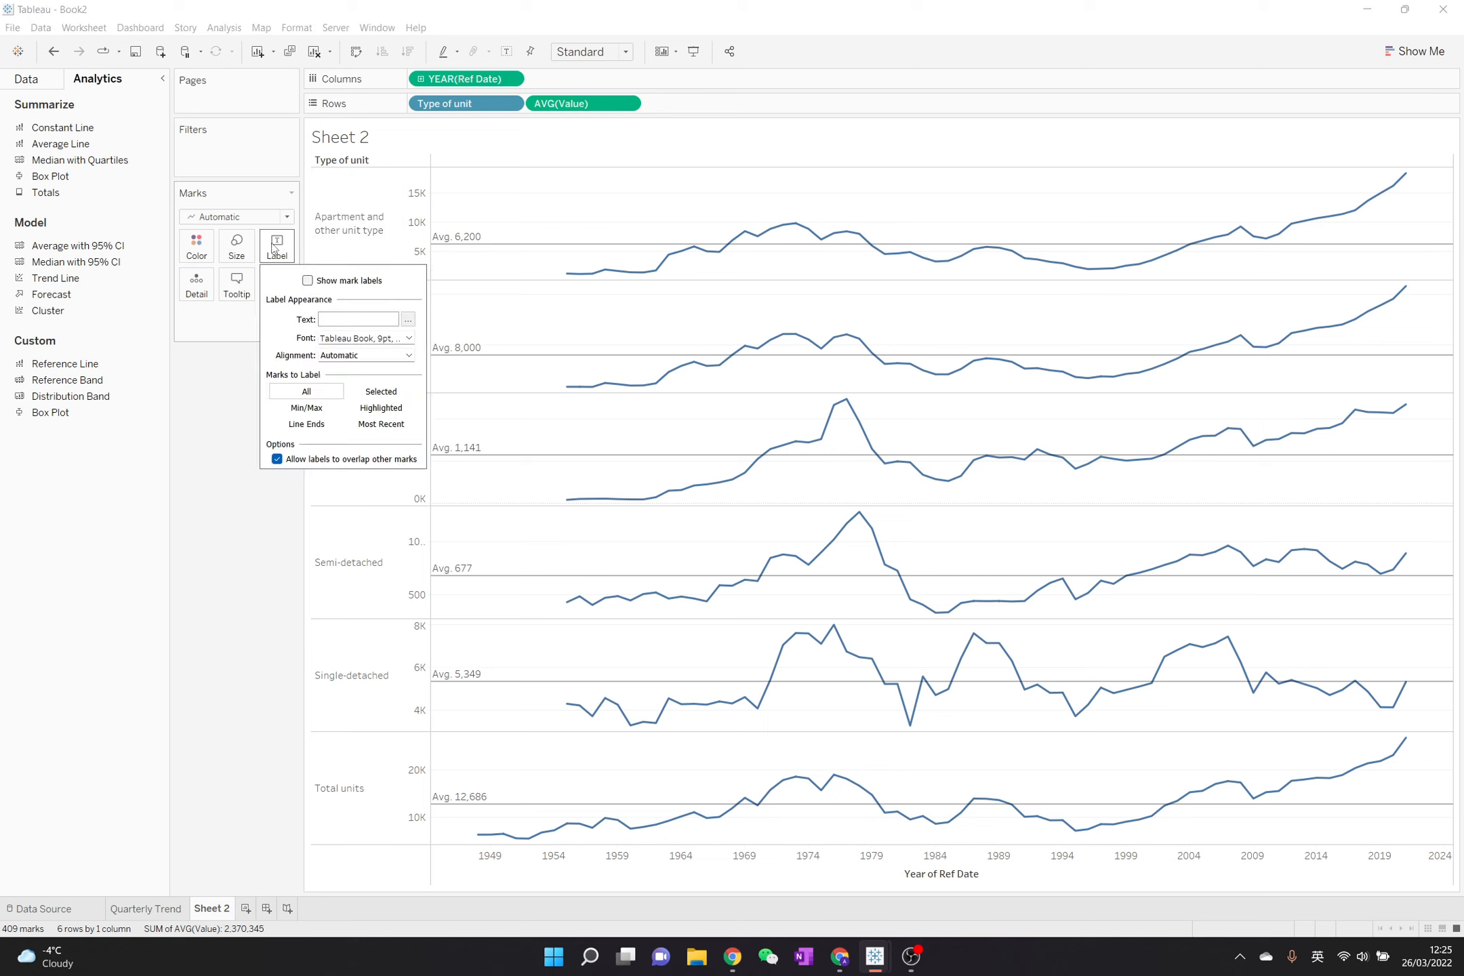
{"action": "left_click", "coordinate": [331, 284]}
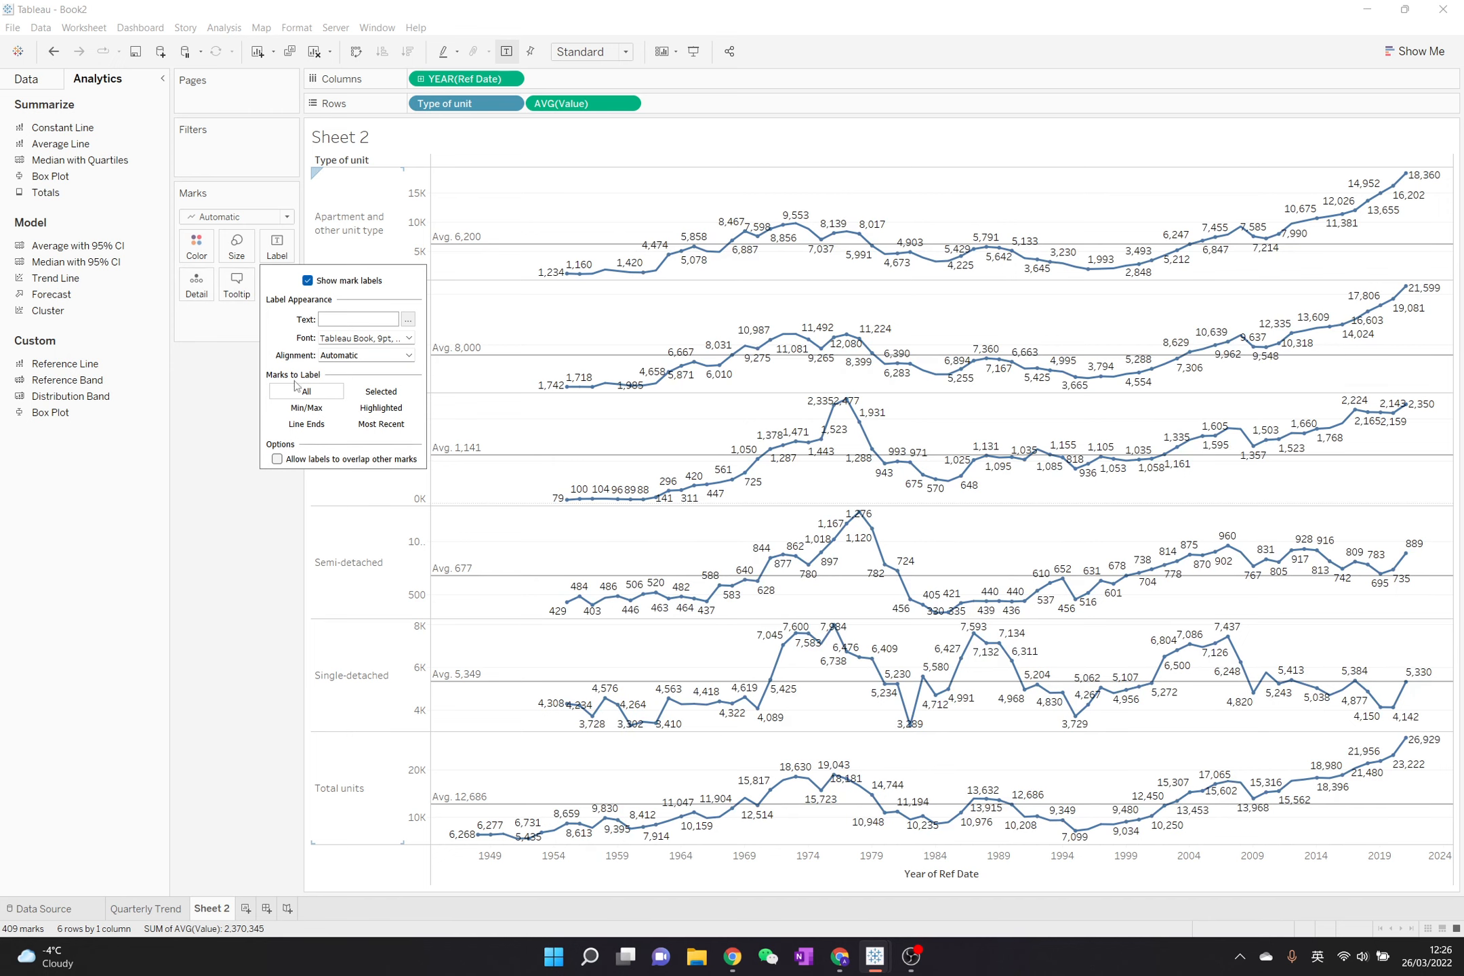
{"action": "left_click", "coordinate": [305, 424]}
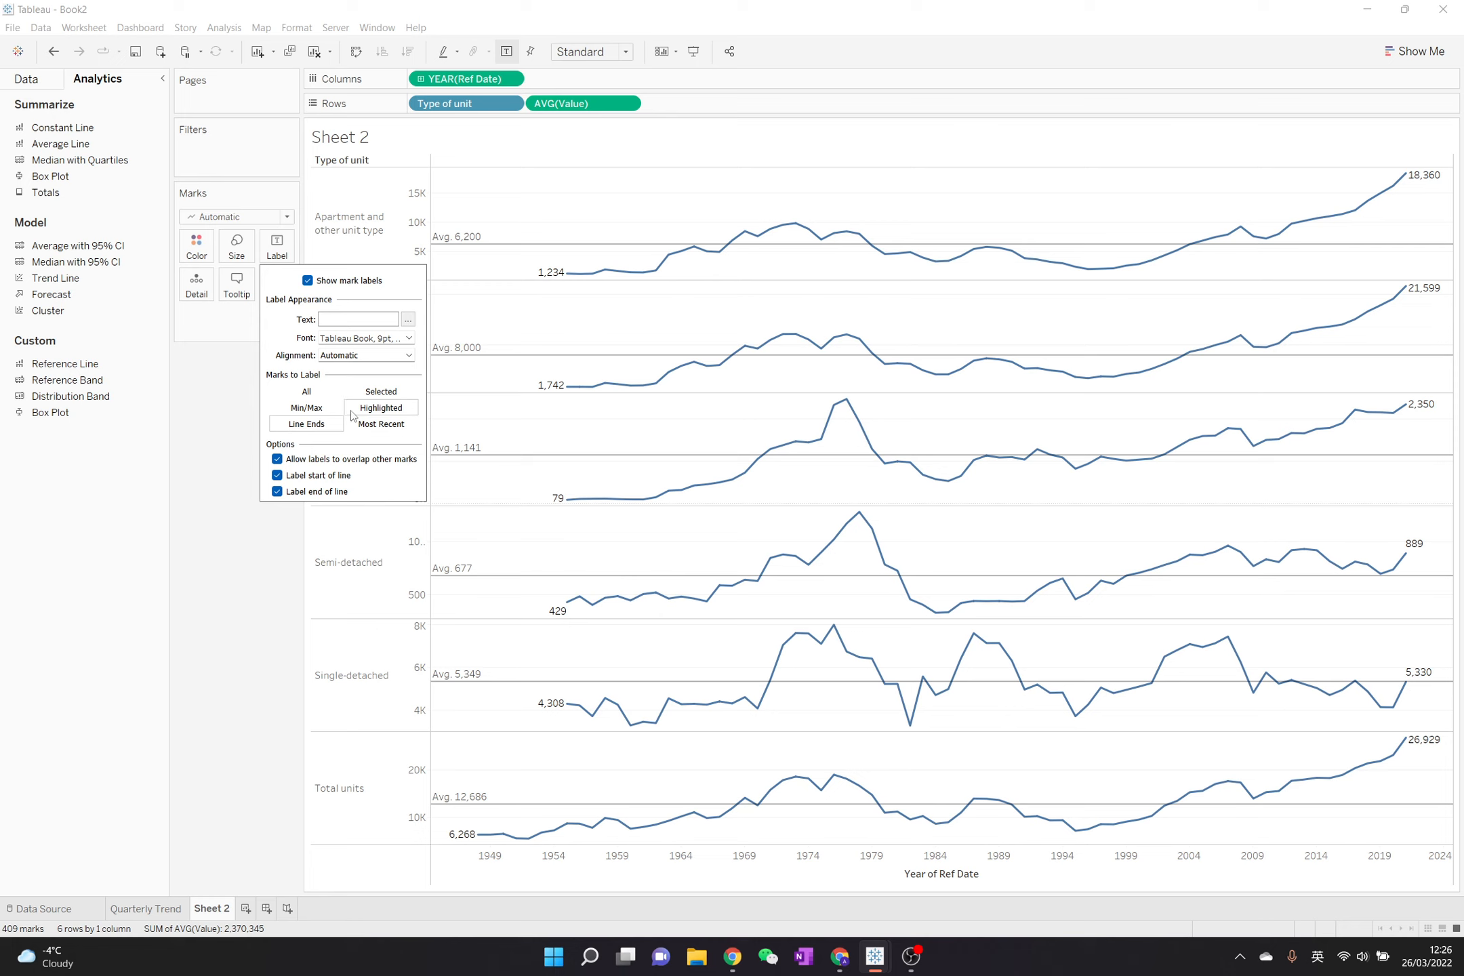
{"action": "left_click", "coordinate": [322, 413]}
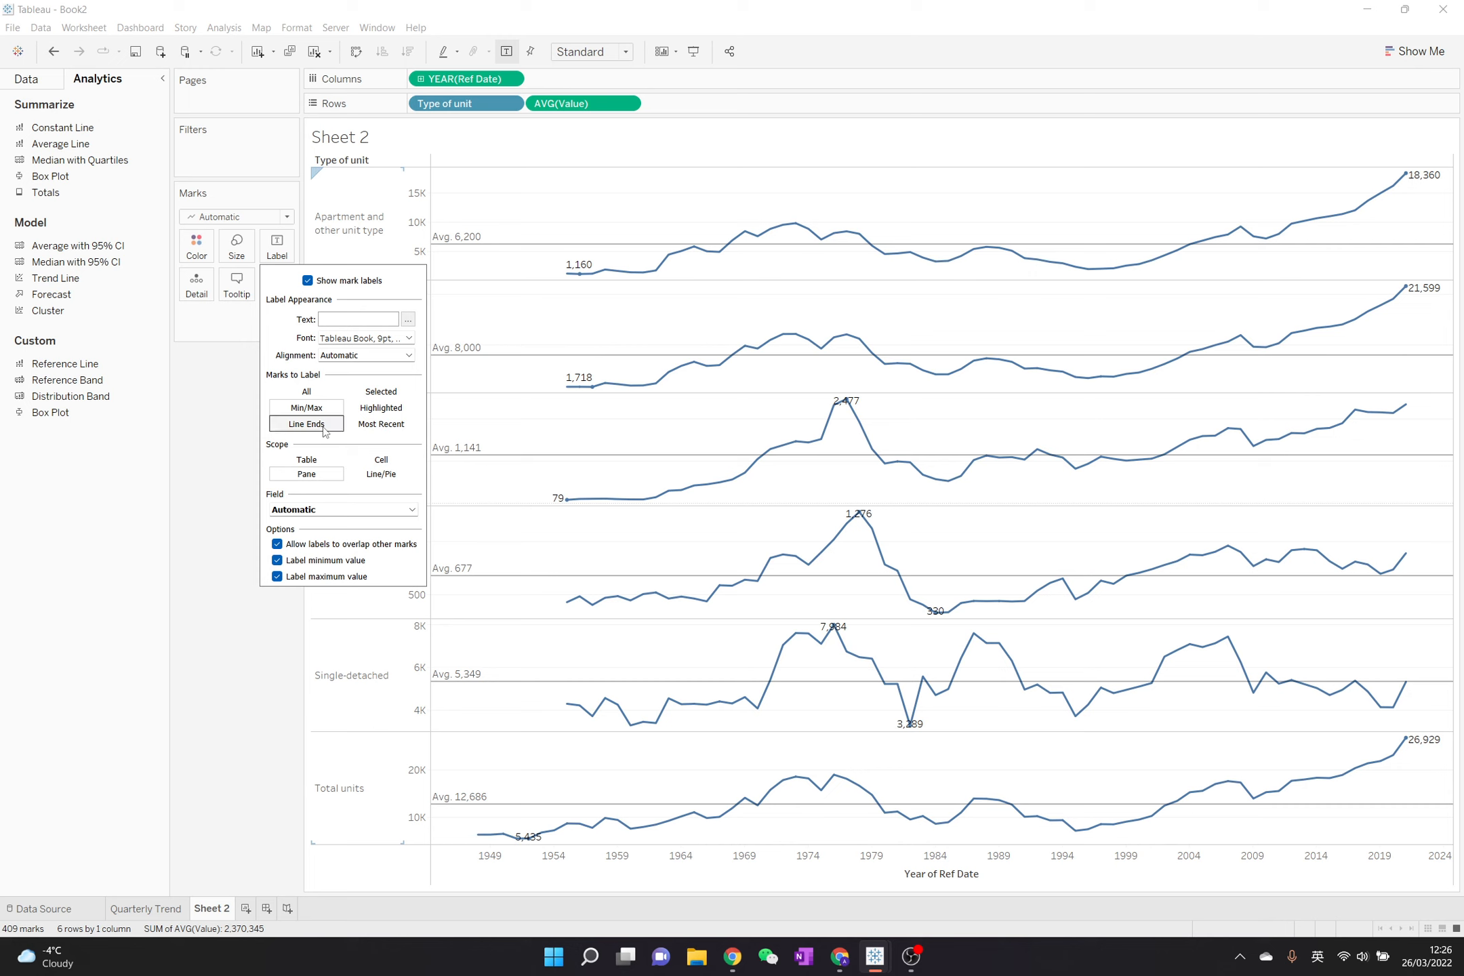
{"action": "left_click", "coordinate": [324, 425]}
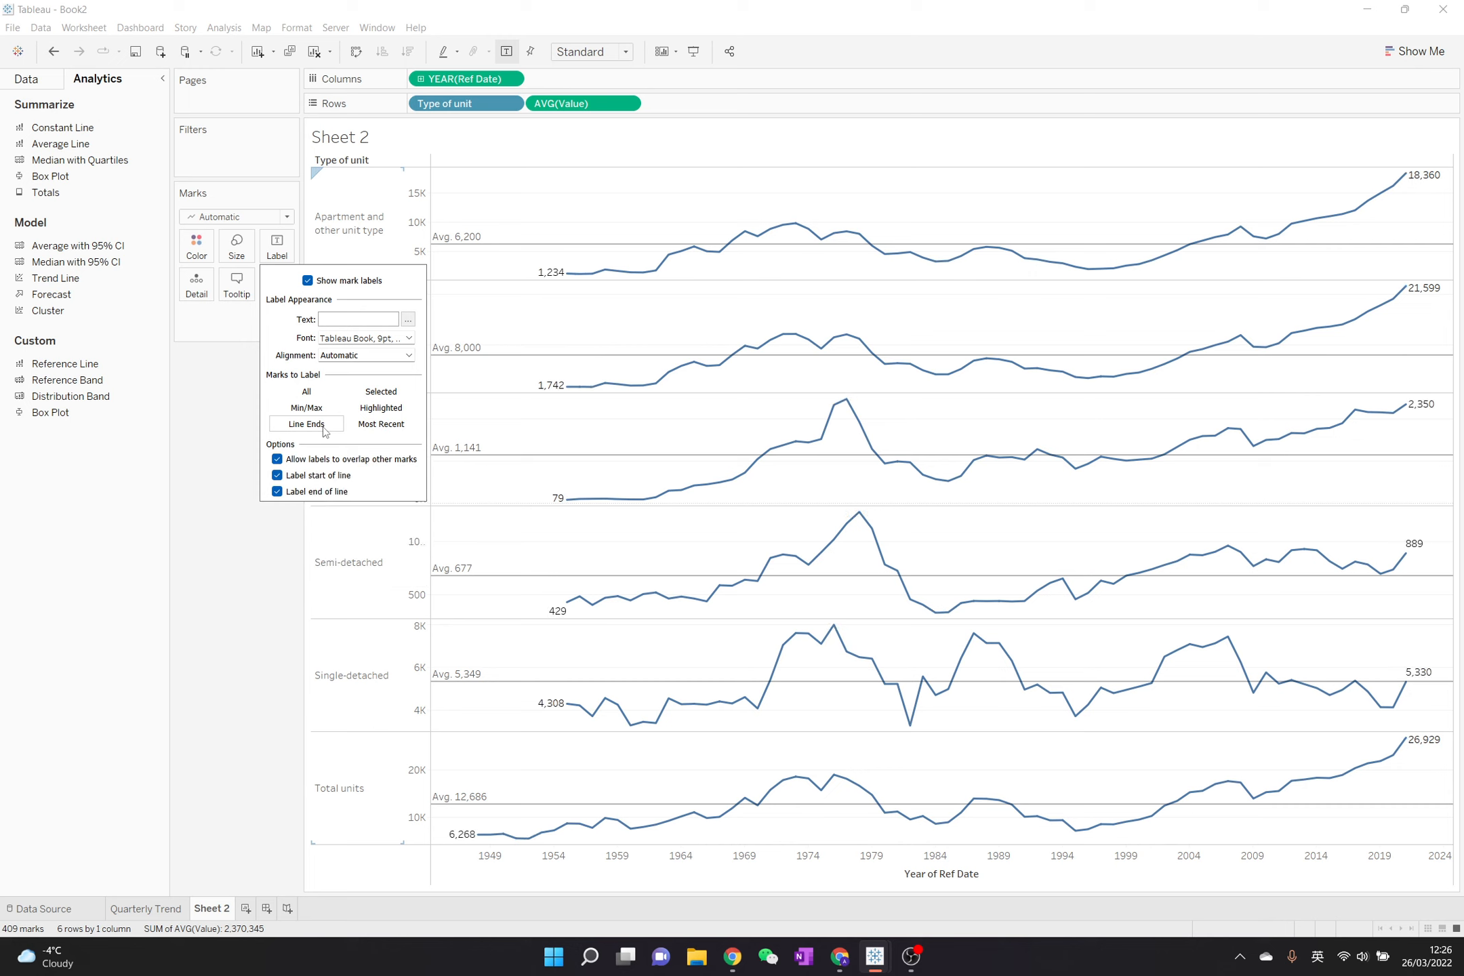
{"action": "left_click", "coordinate": [246, 434]}
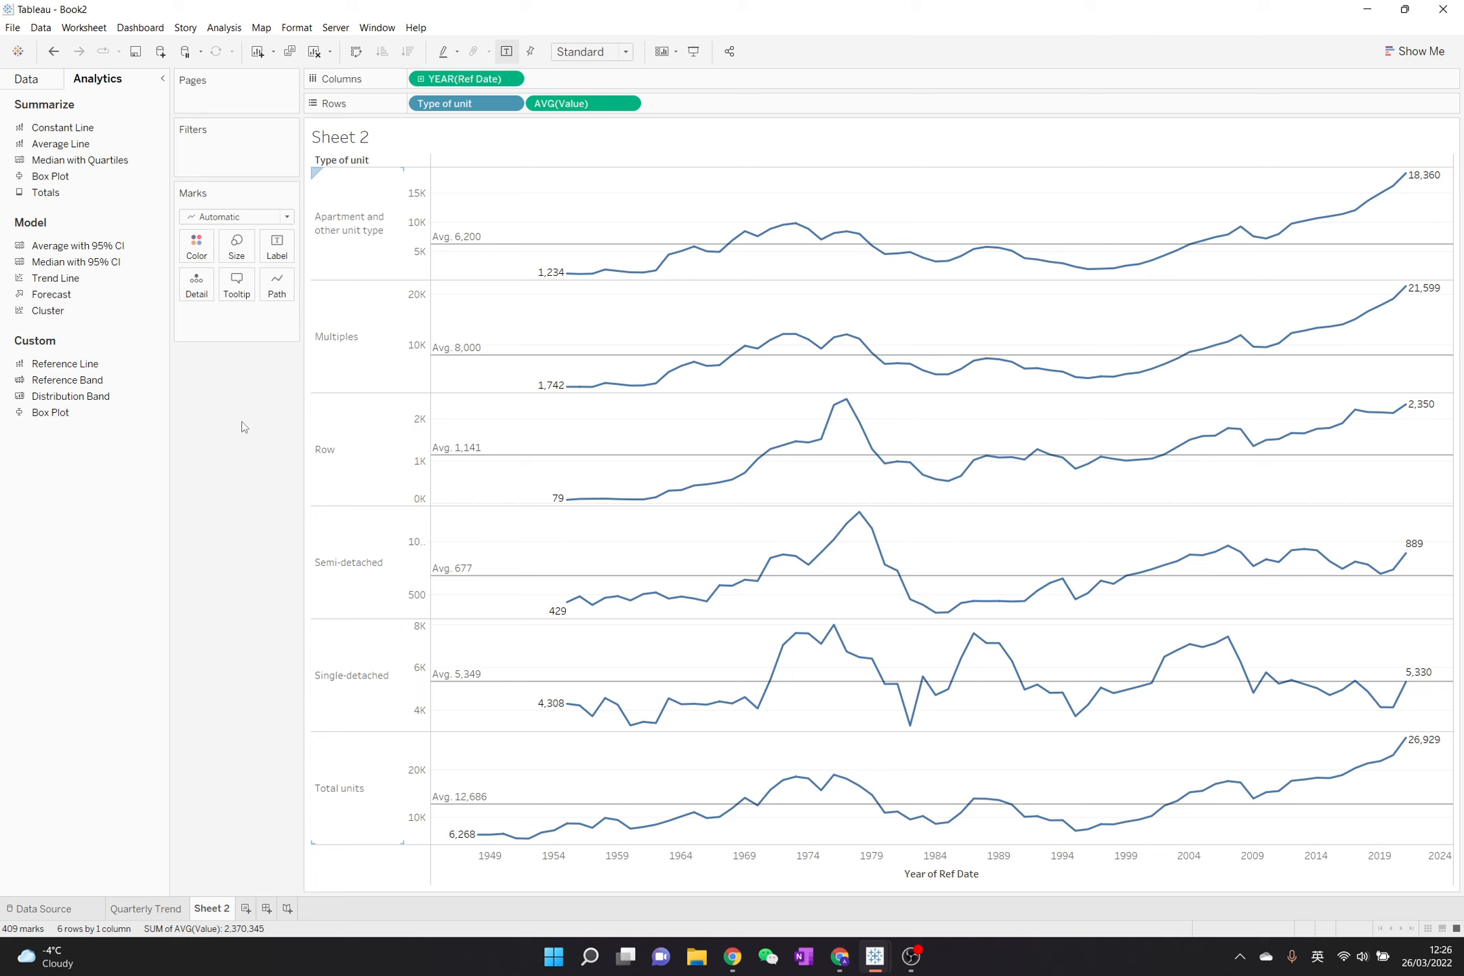
- Remove the Year of Ref Date title from the horizontal axis
{"action": "left_click", "coordinate": [930, 880]}
{"action": "right_click", "coordinate": [931, 879]}
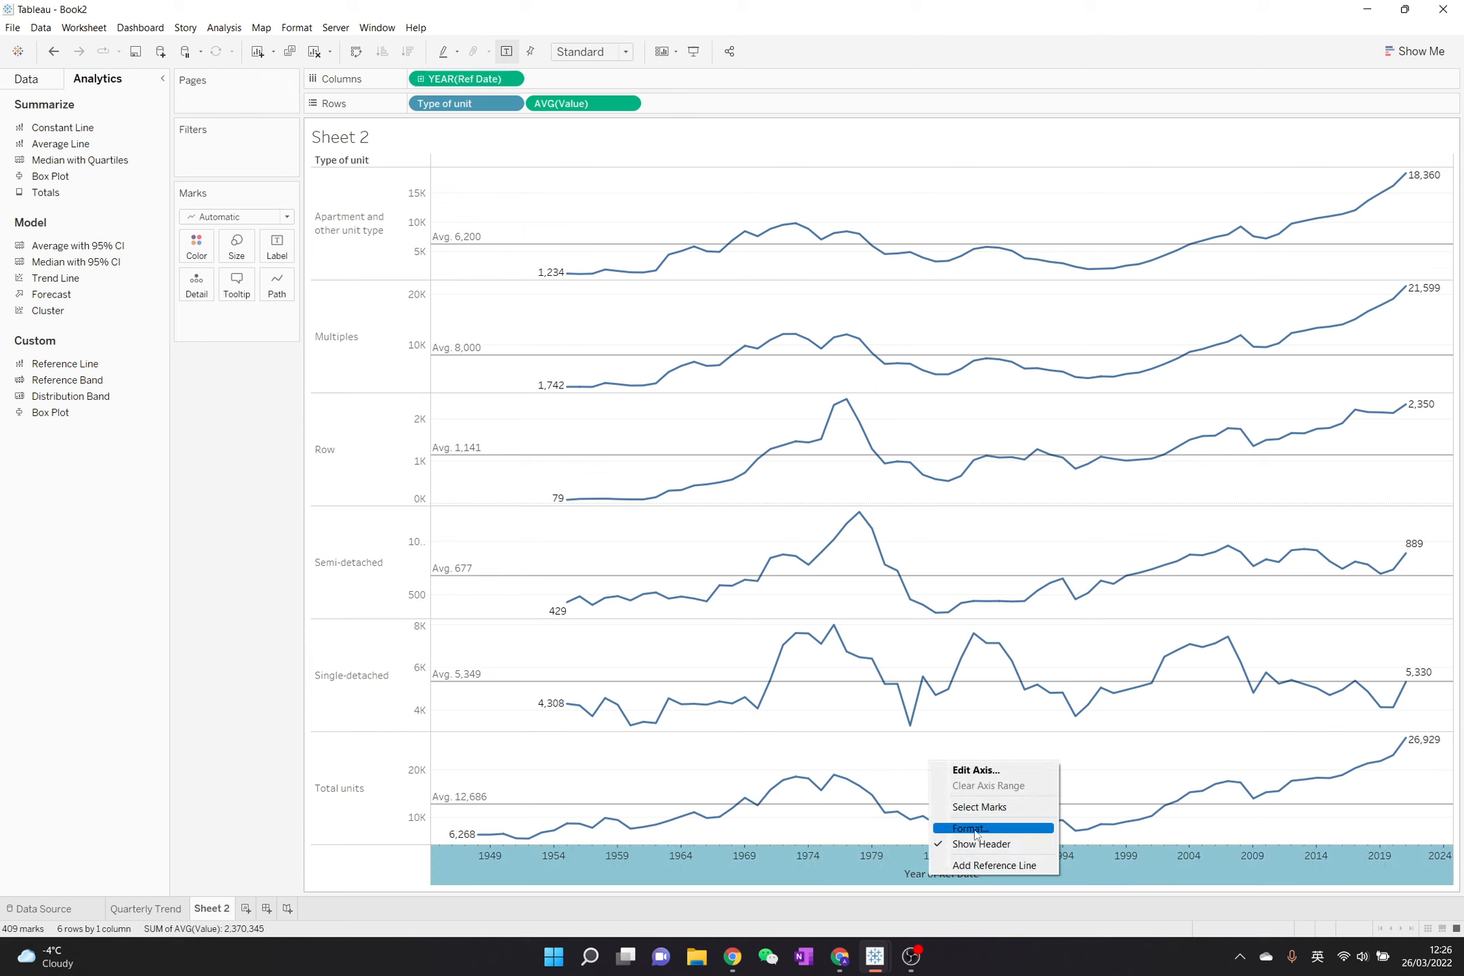
{"action": "left_click", "coordinate": [964, 774]}
{"action": "left_click", "coordinate": [692, 592]}
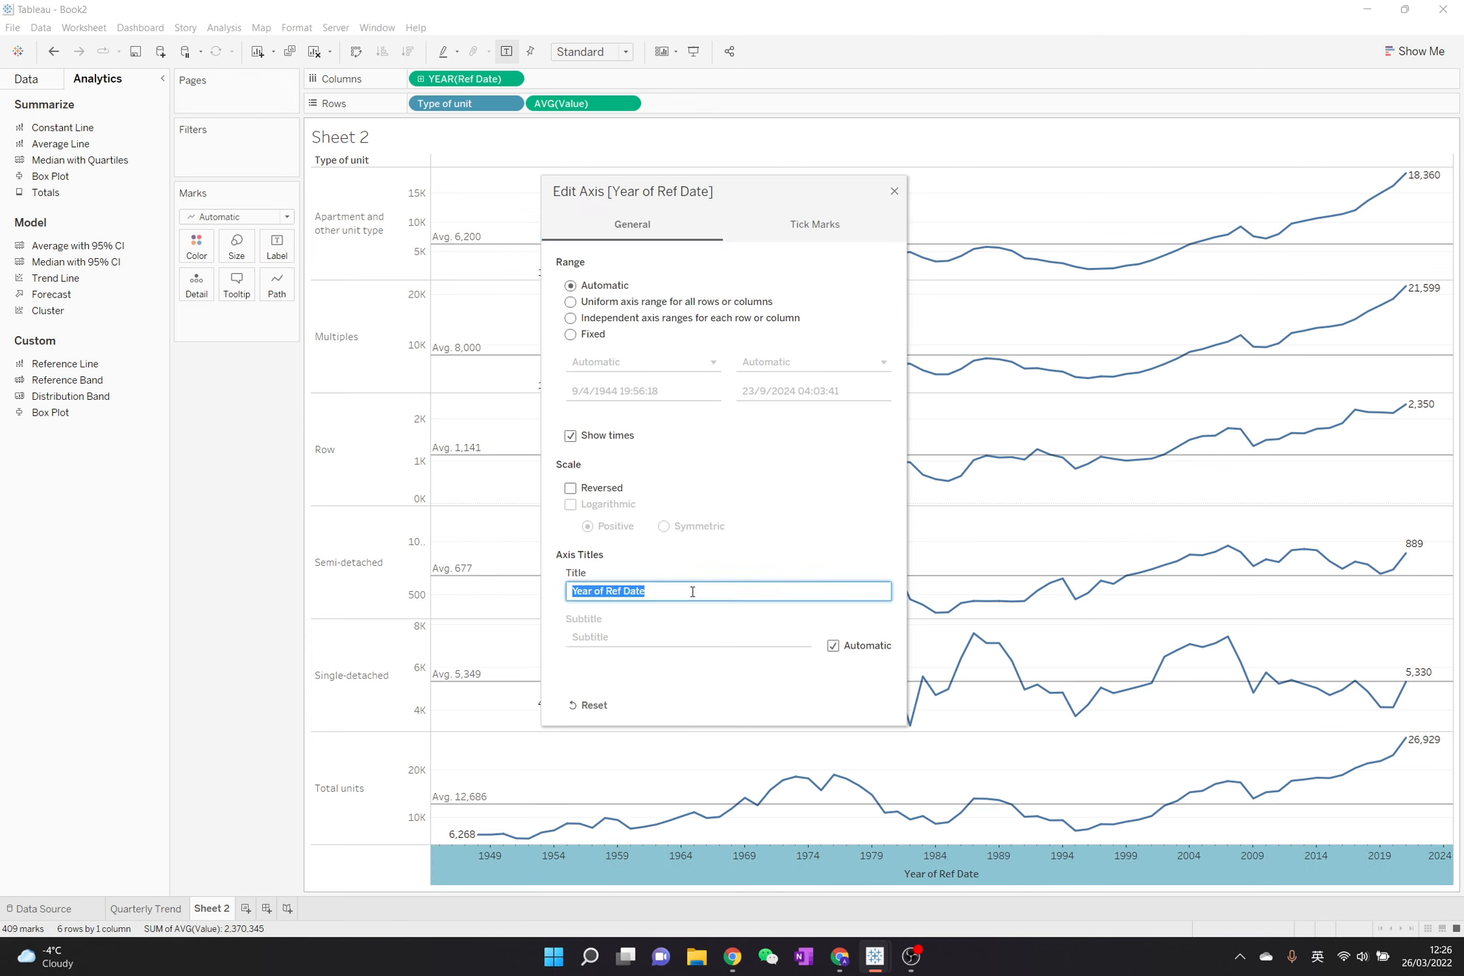
{"action": "key", "text": "BackSpace"}
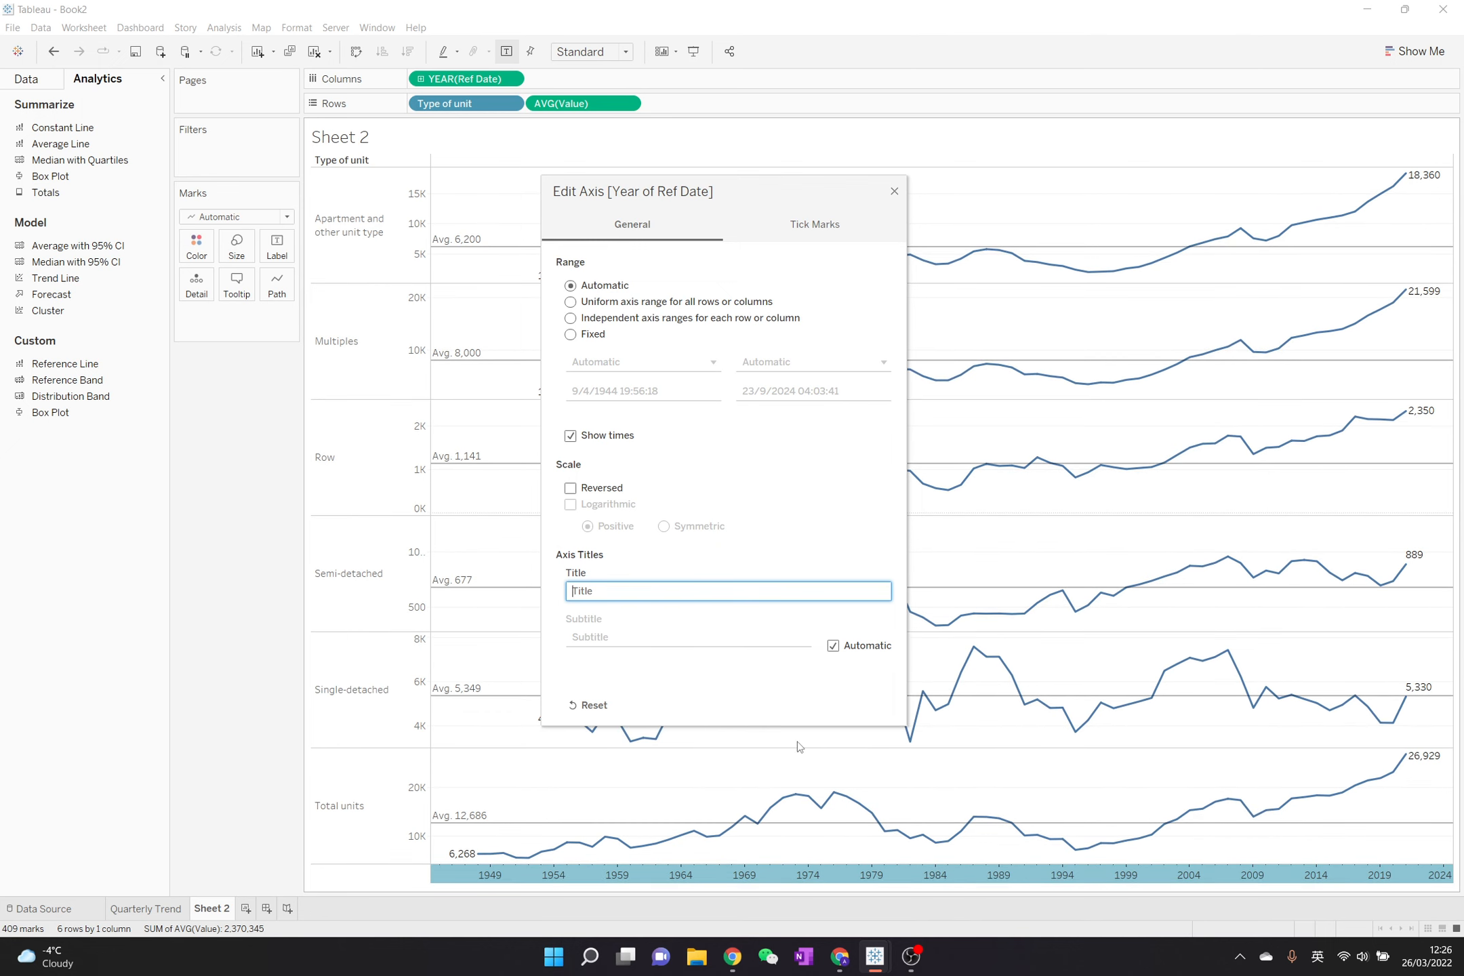
{"action": "left_click", "coordinate": [894, 192]}
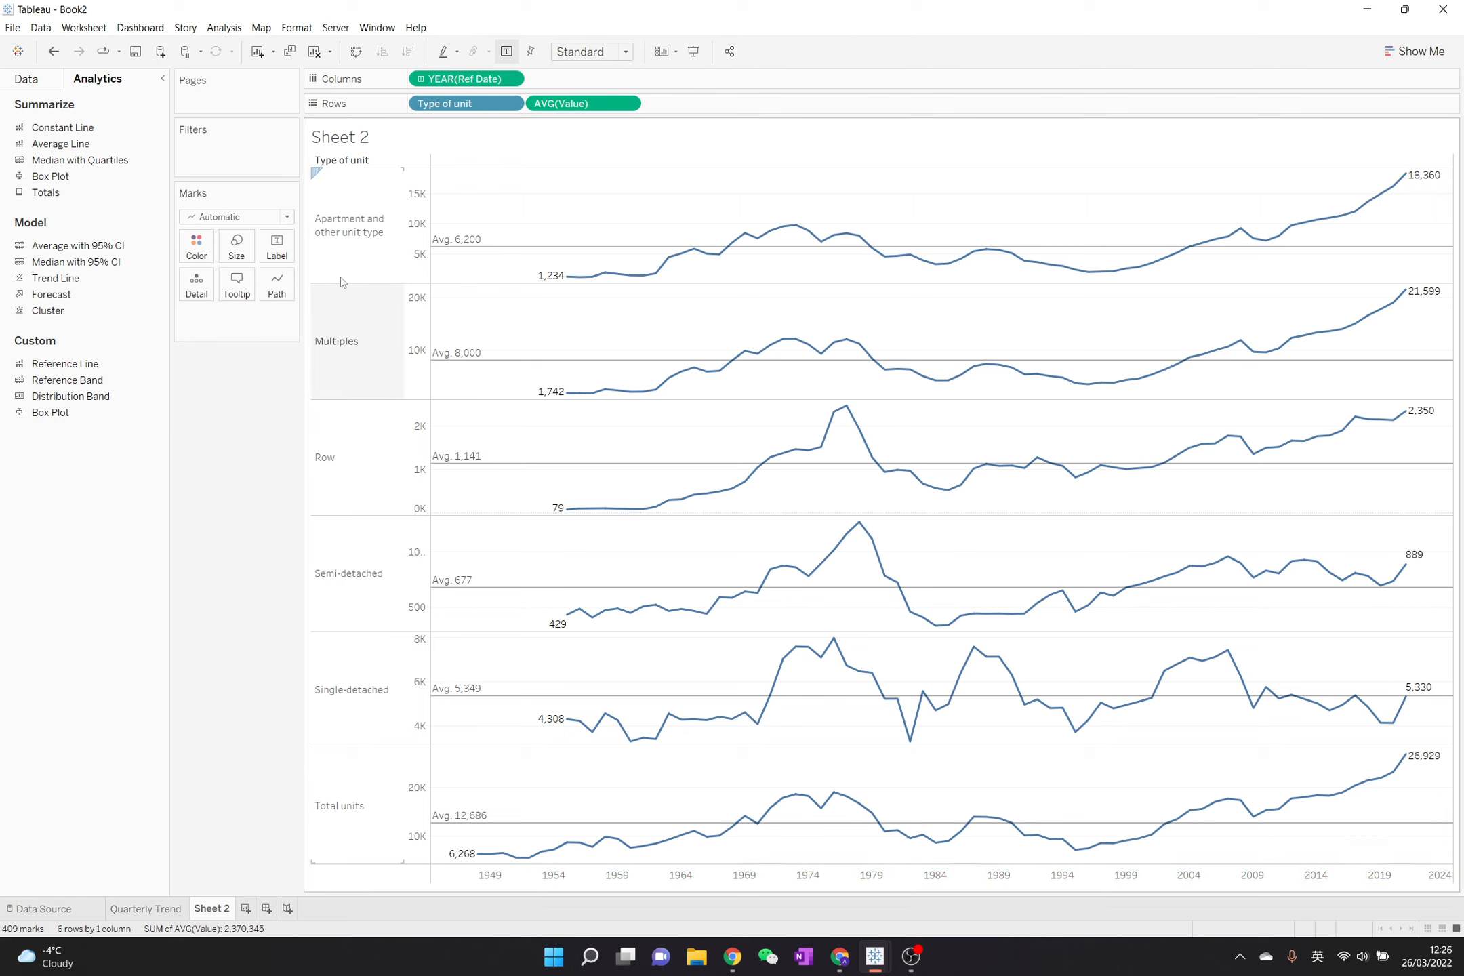
- Keep only the Apartment and other unit type, Multiples, Semi-detached and Single-detached rows in the chart
{"action": "left_click", "coordinate": [360, 261]}
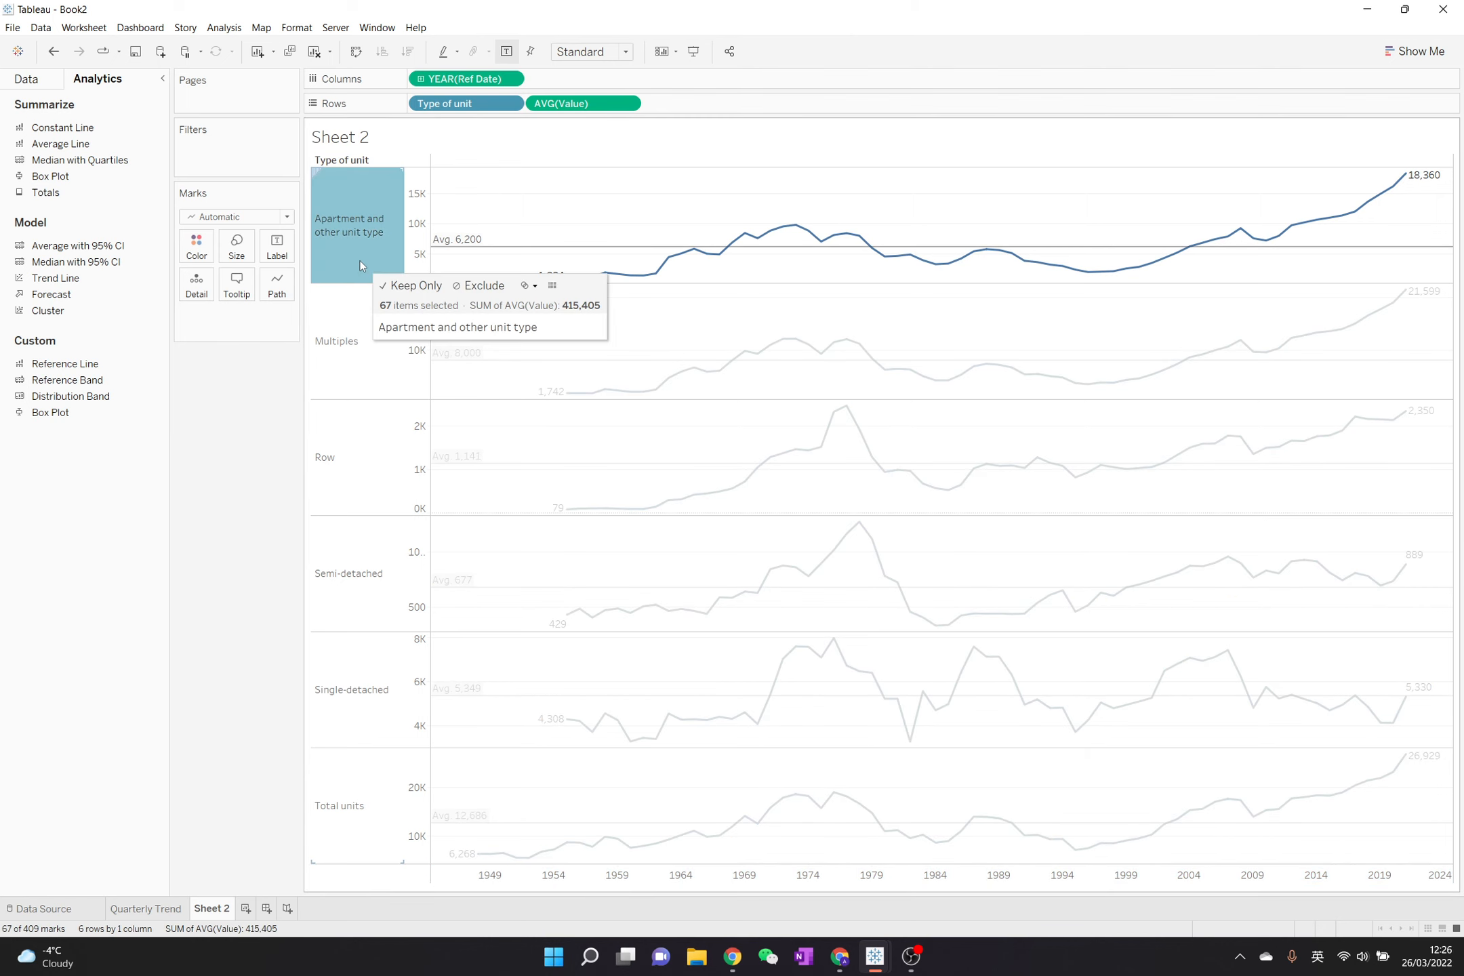
{"action": "left_click", "coordinate": [340, 319], "text": "ctrl"}
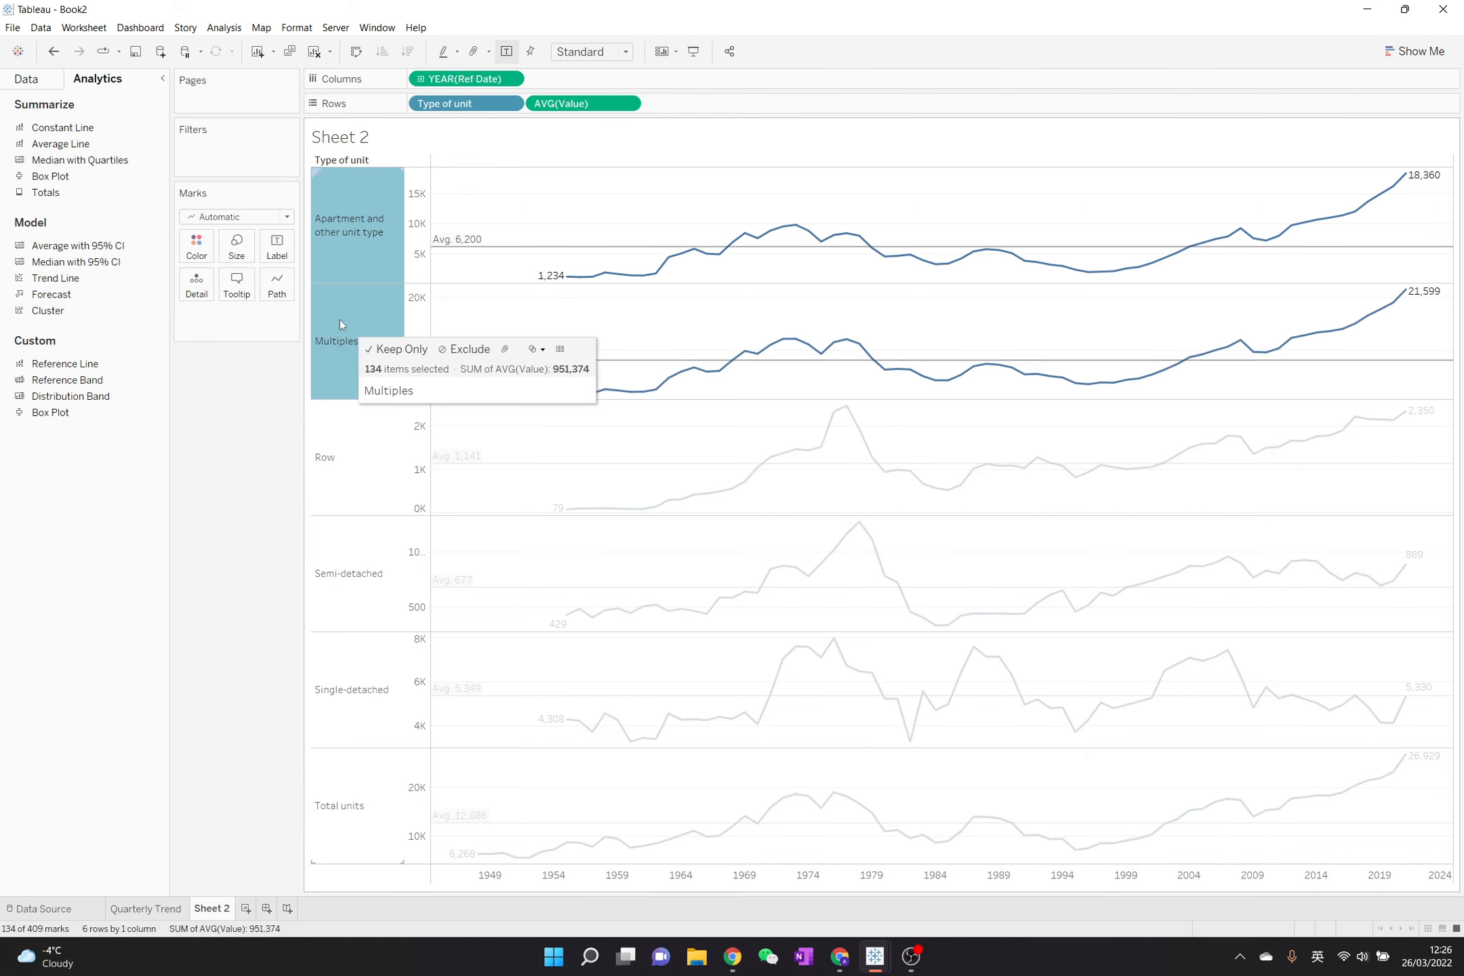
{"action": "left_click", "coordinate": [338, 570], "text": "shift"}
{"action": "left_click", "coordinate": [366, 678], "text": "shift"}
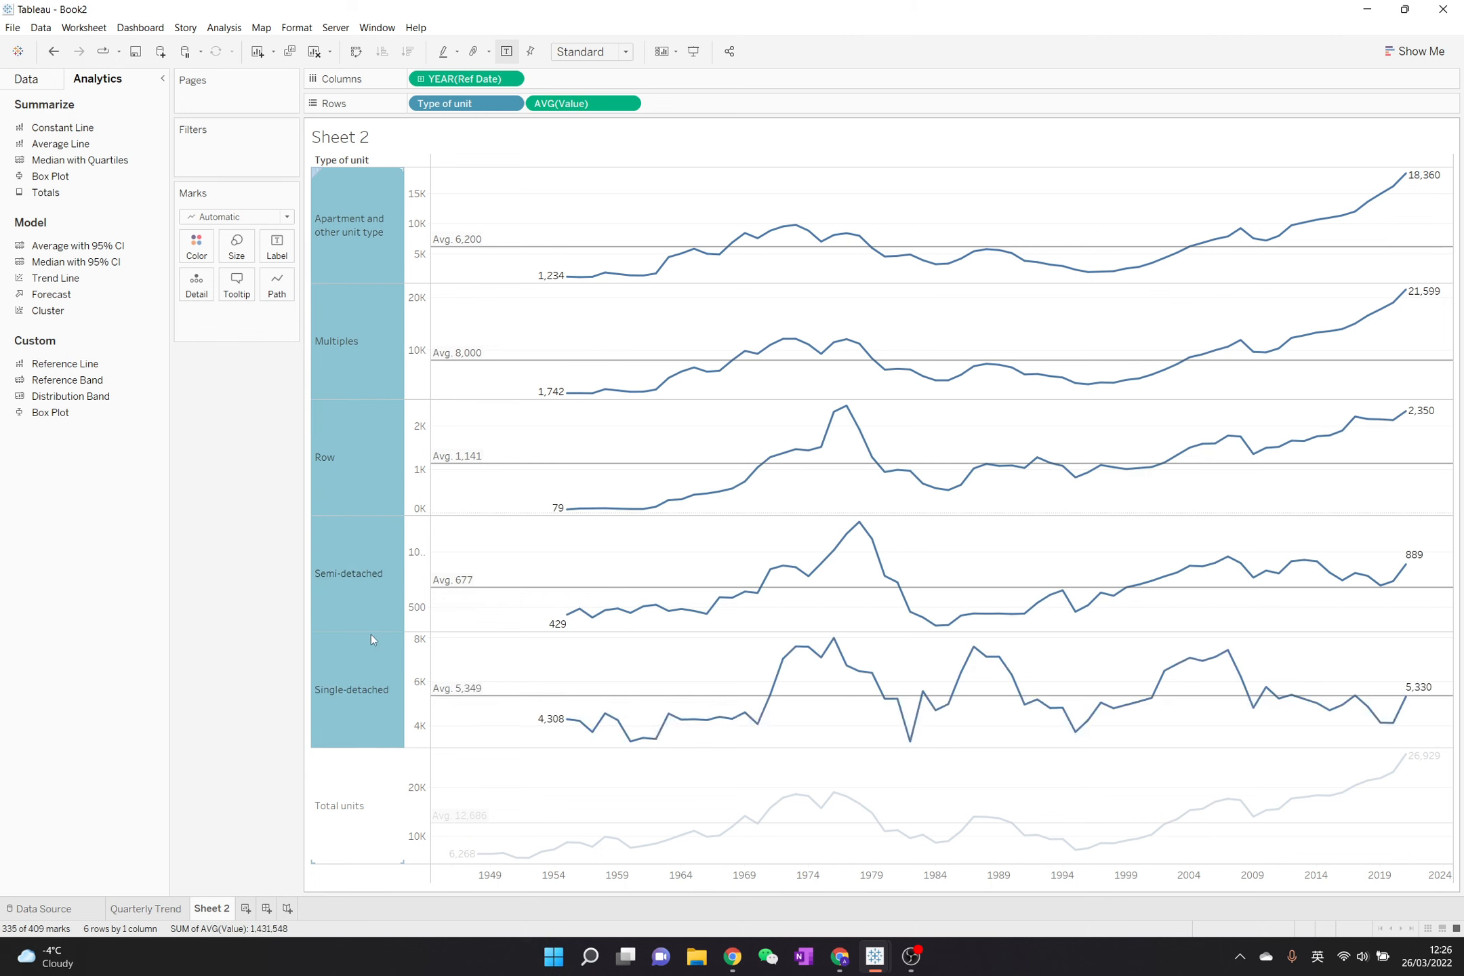
{"action": "left_click", "coordinate": [378, 473], "text": "ctrl"}
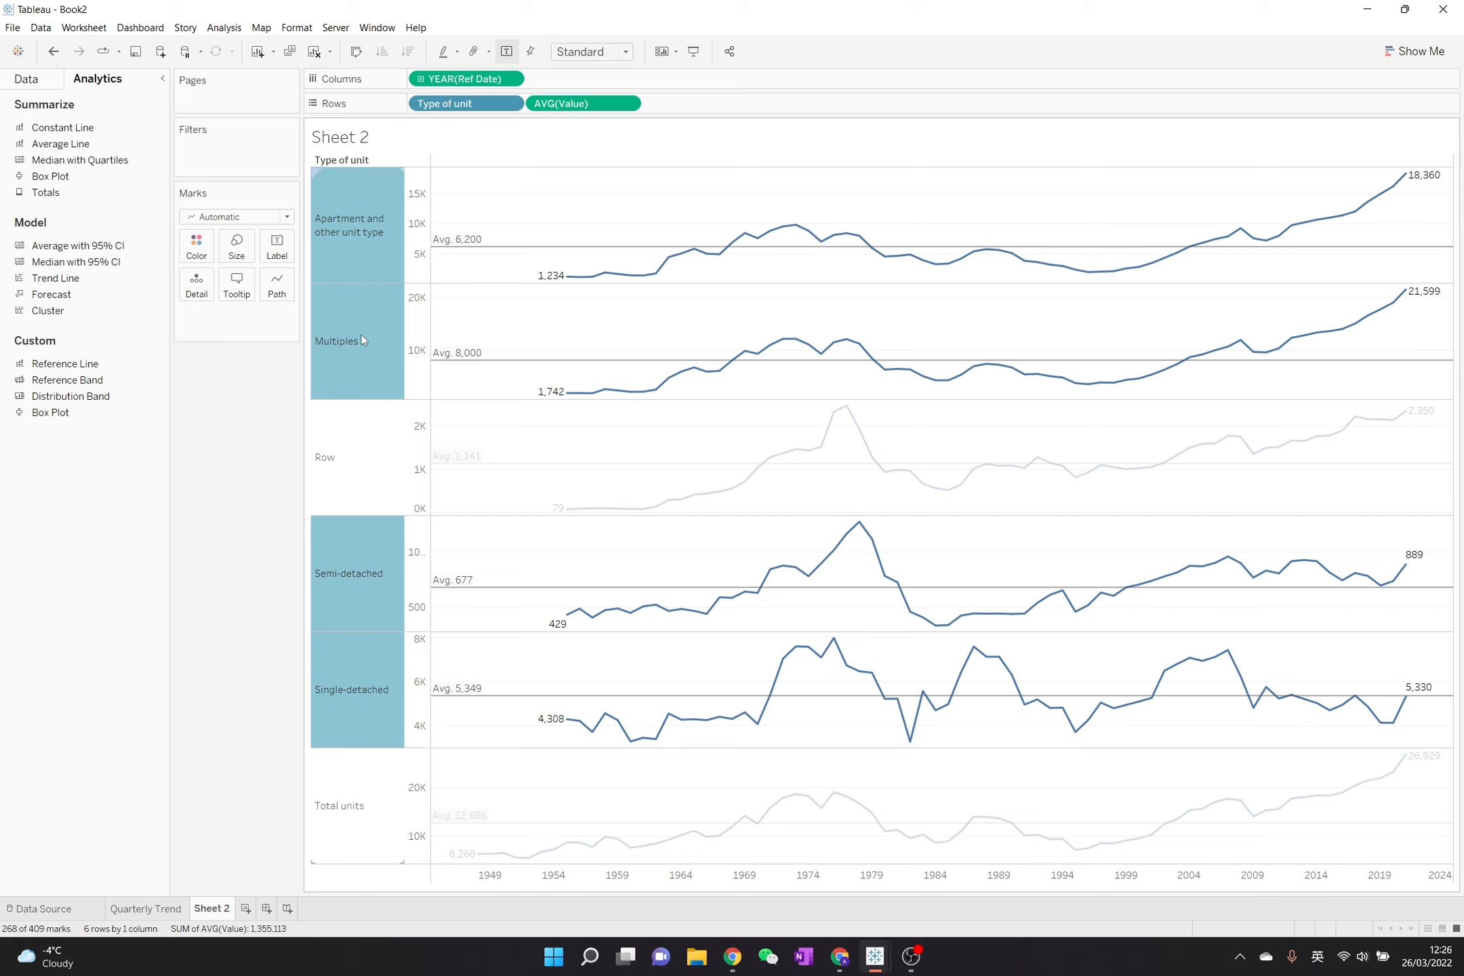
{"action": "mouse_move", "coordinate": [361, 334]}
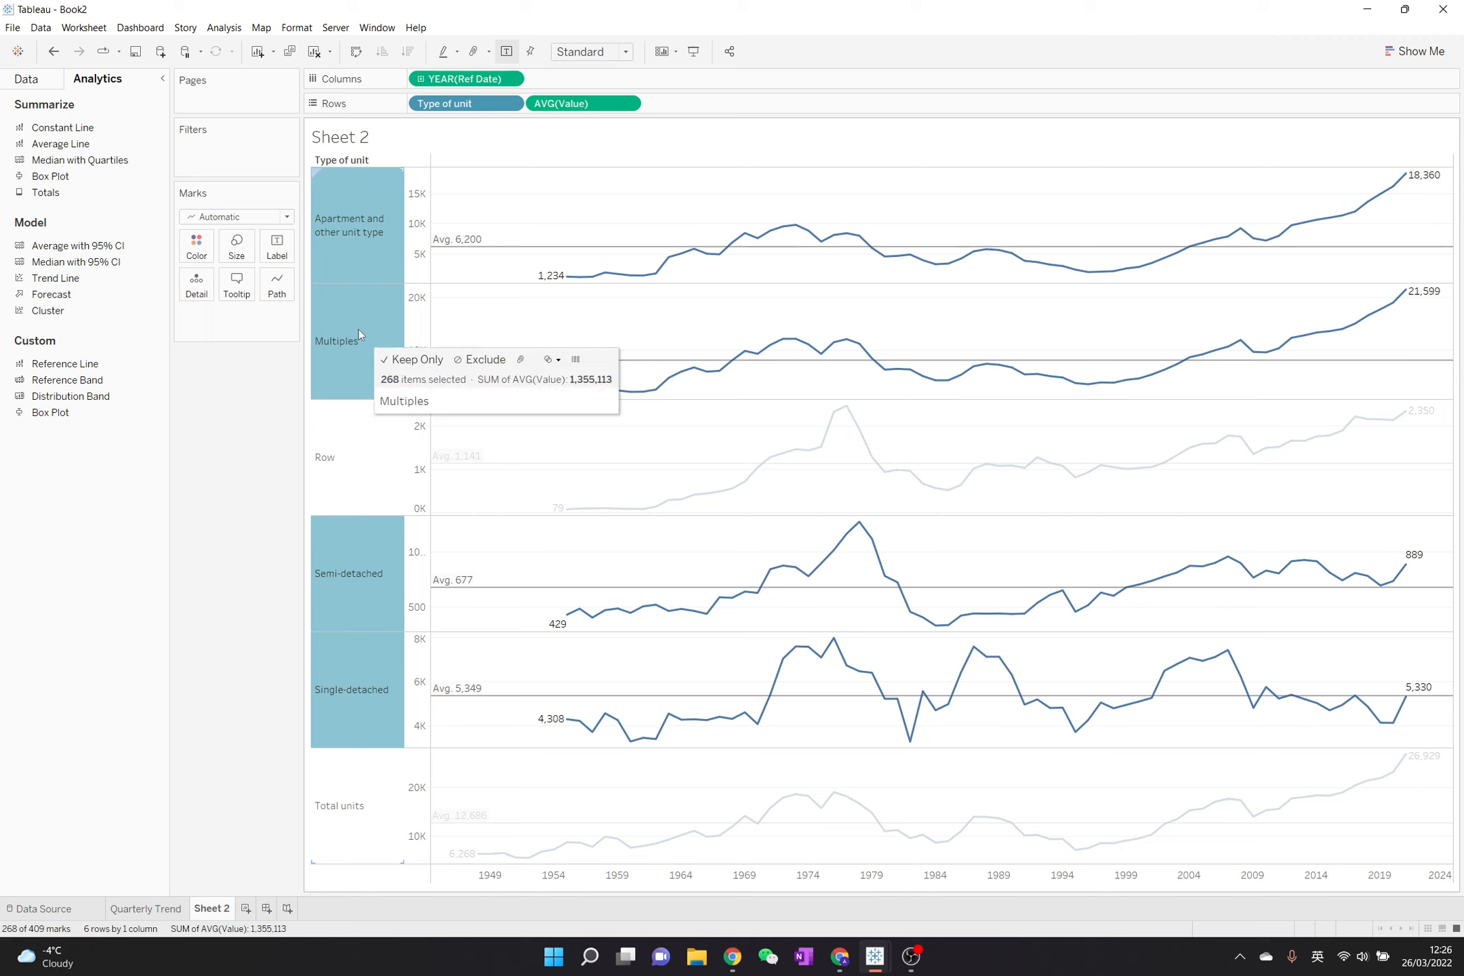
{"action": "right_click", "coordinate": [358, 329]}
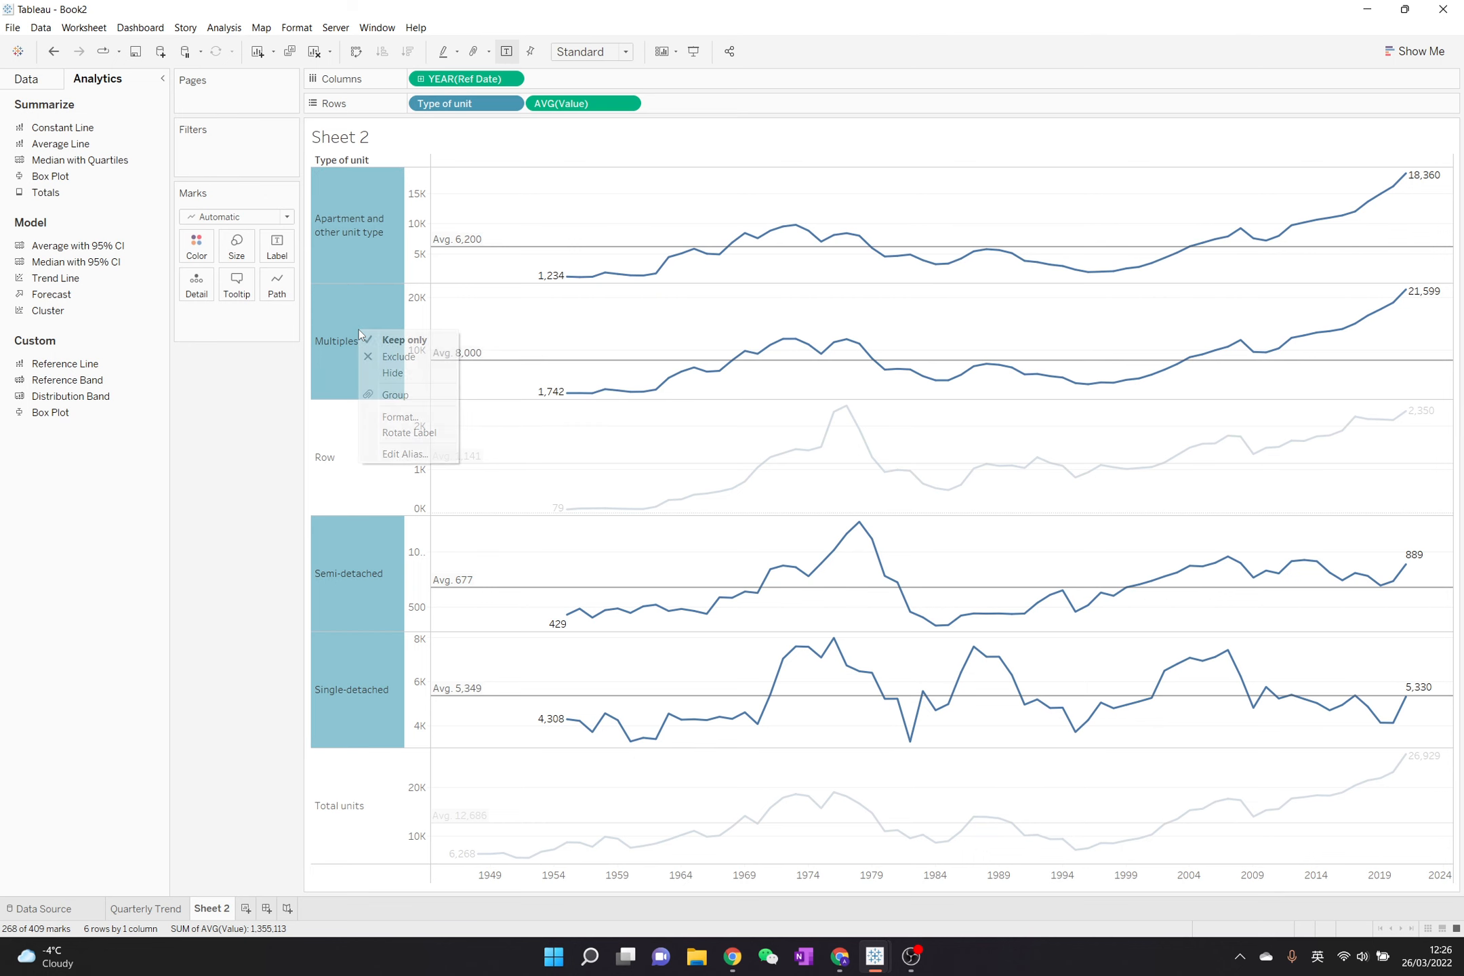
{"action": "key", "text": "Escape"}
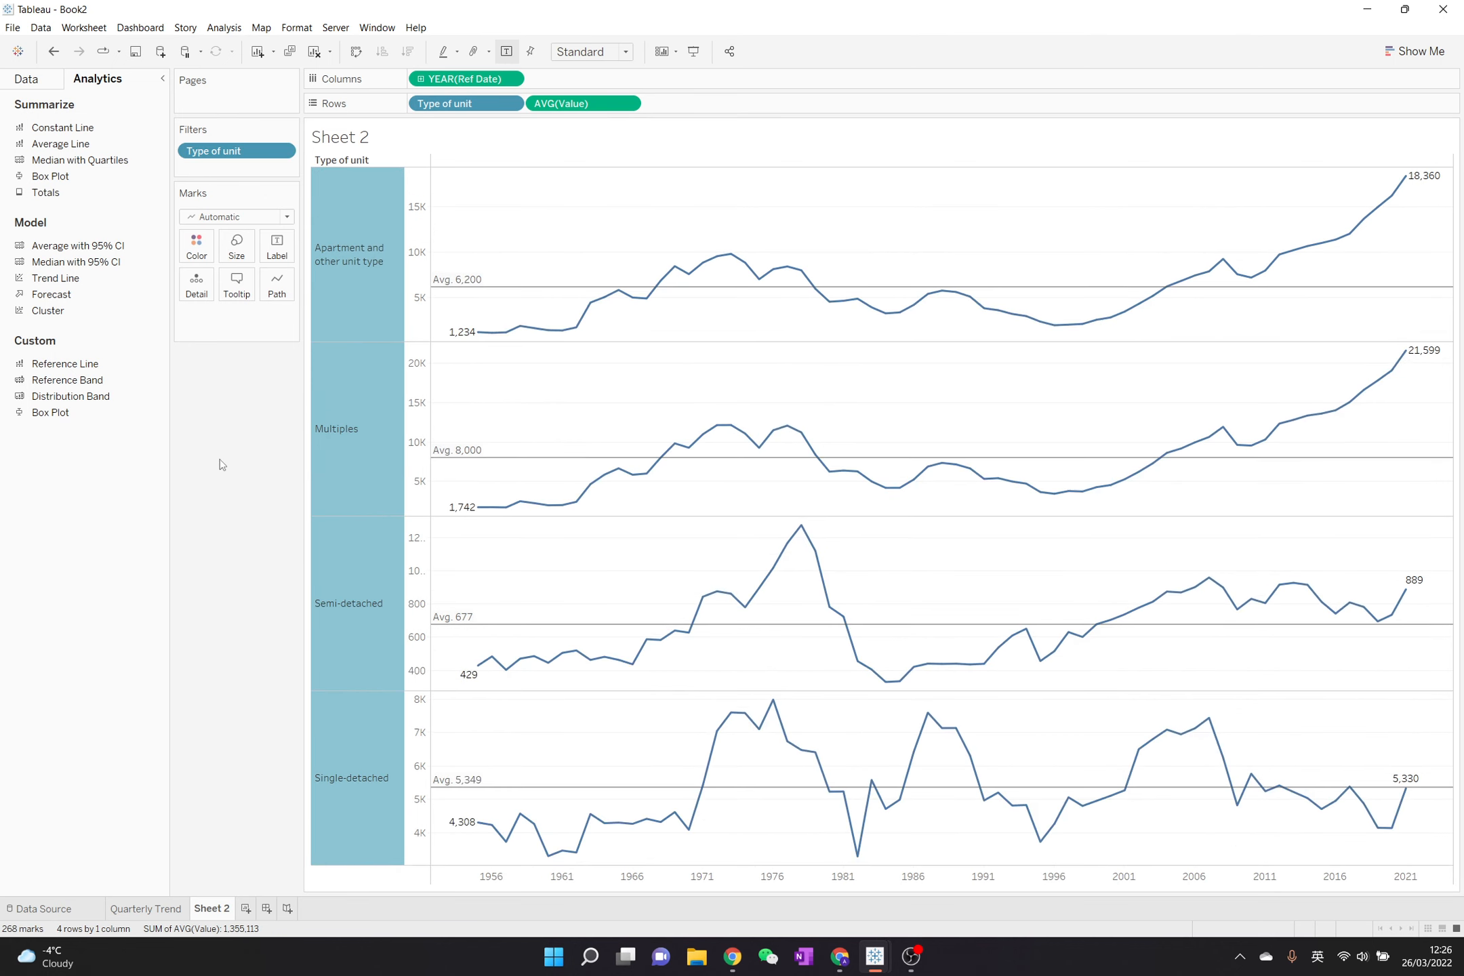
{"action": "left_click", "coordinate": [218, 460]}
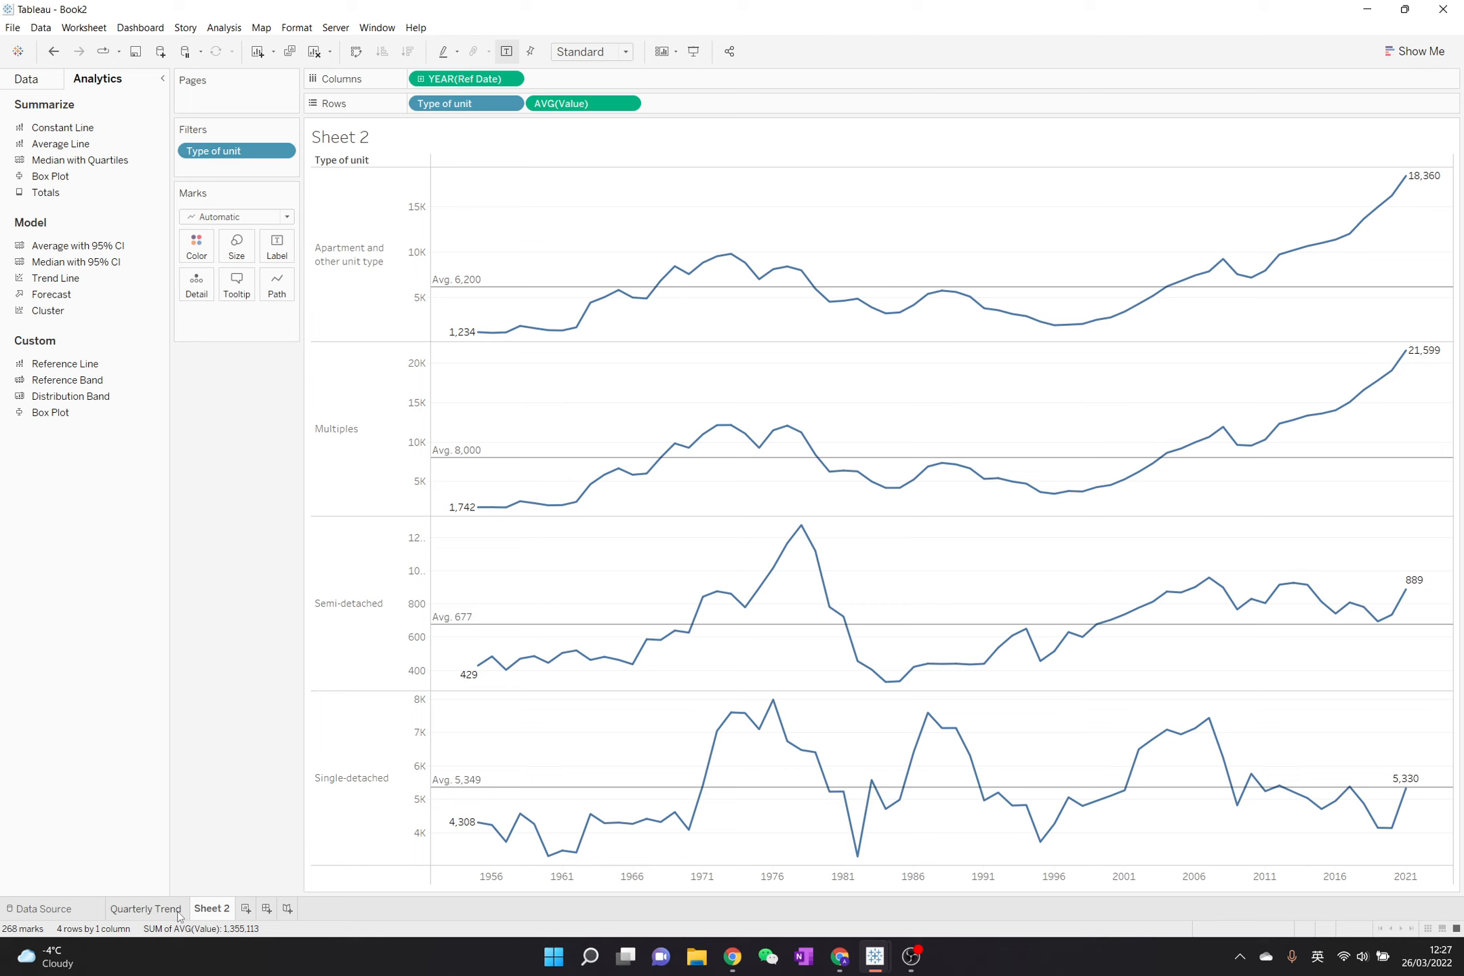
- Rename Sheet 2 as Type of Unit
{"action": "left_click", "coordinate": [145, 912]}
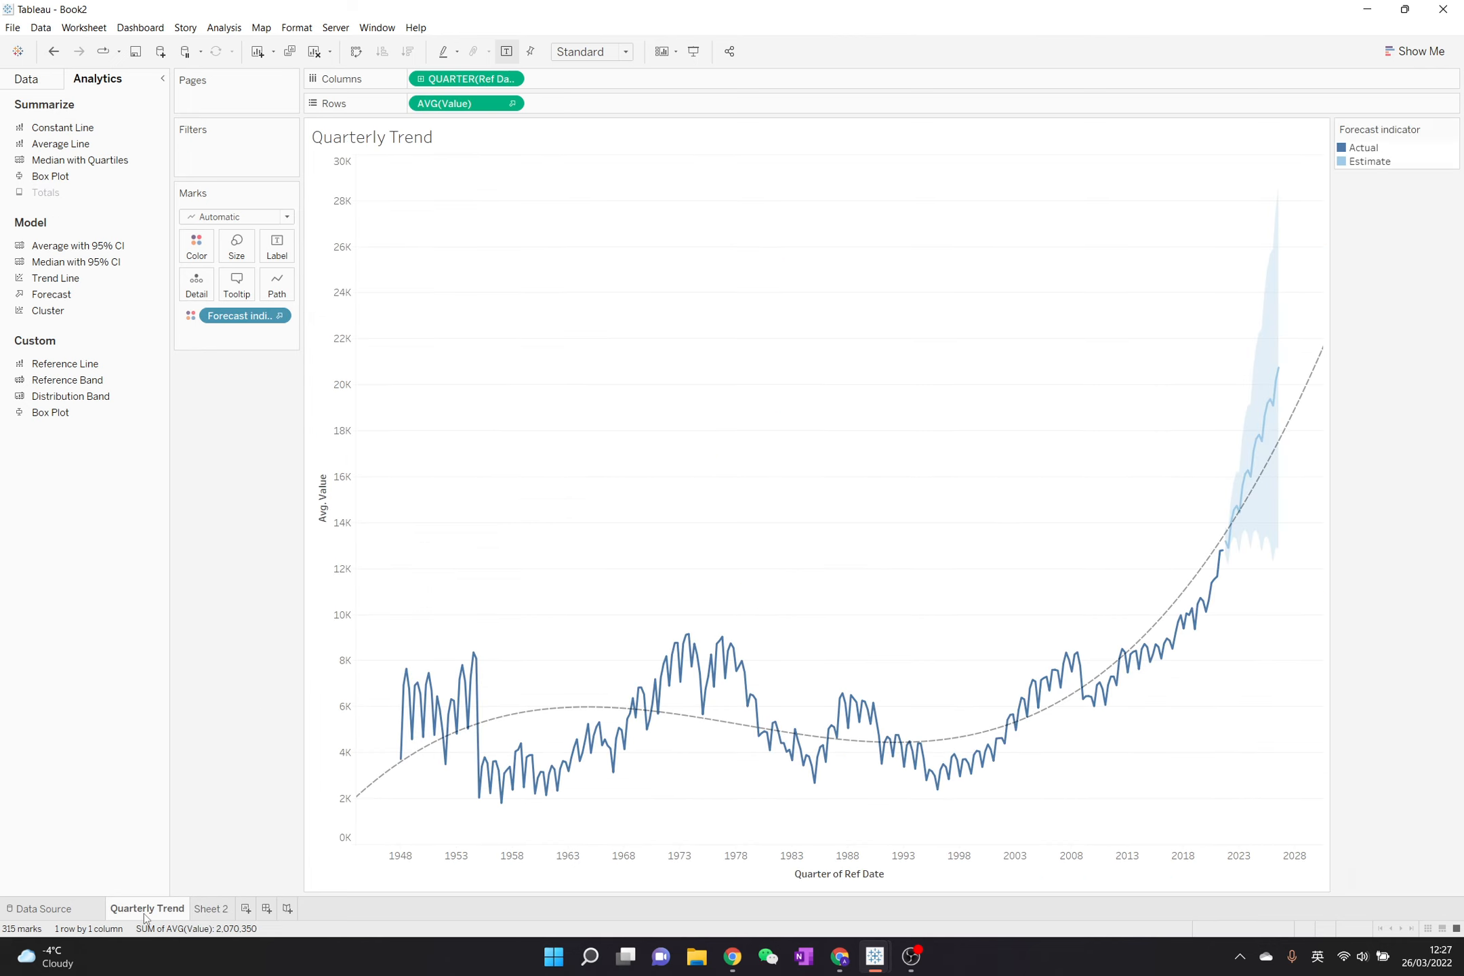
{"action": "left_click", "coordinate": [212, 909]}
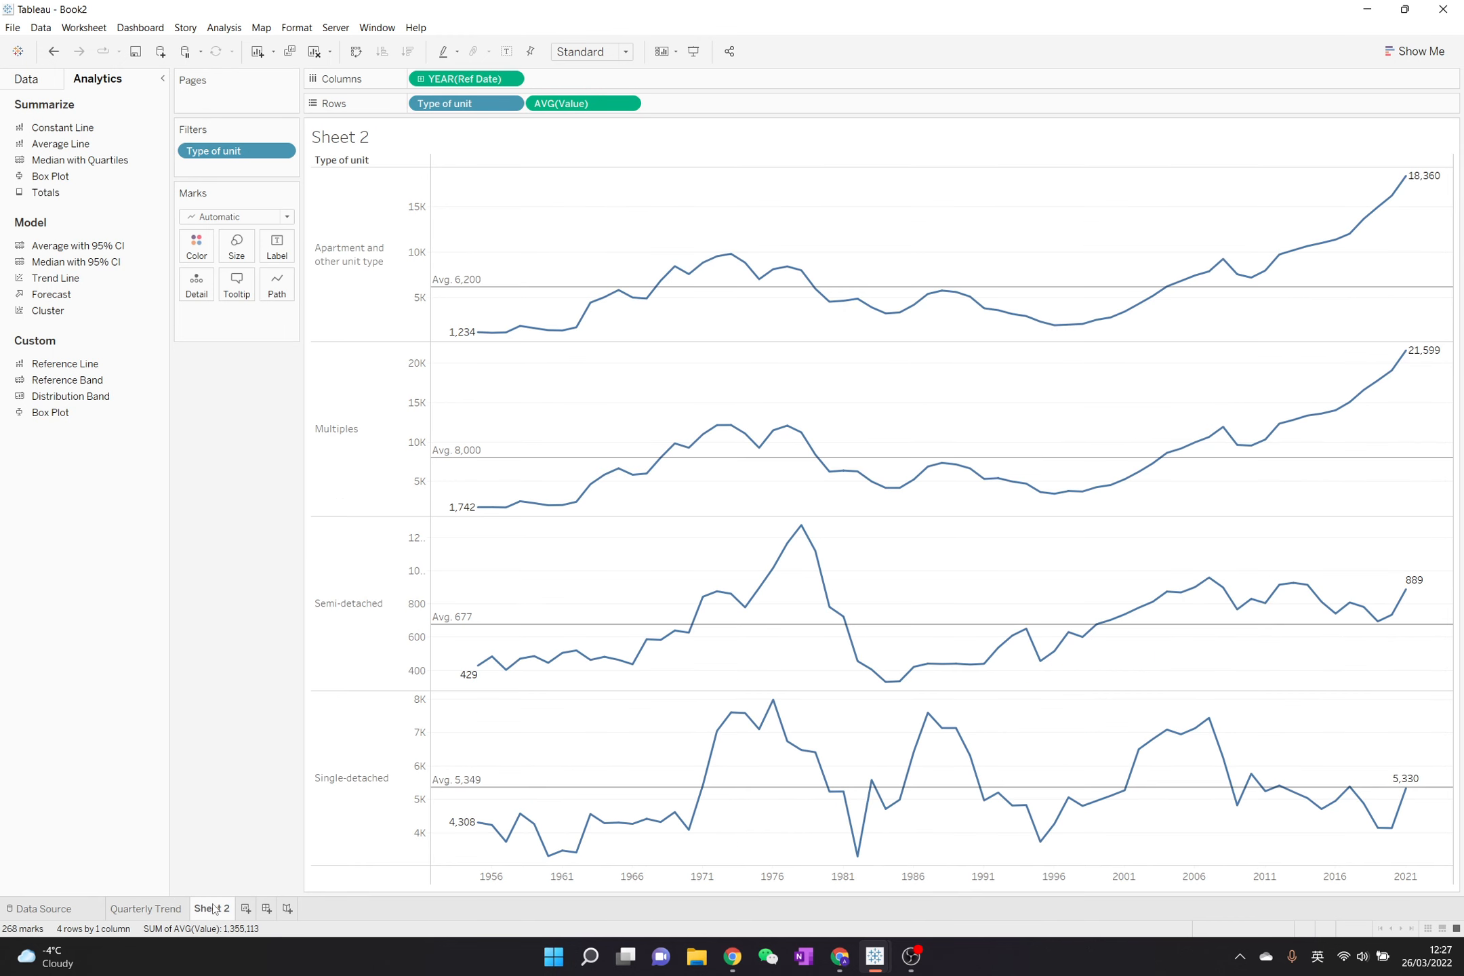
{"action": "double_click", "coordinate": [215, 909]}
{"action": "type", "text": "Type of Unit"}
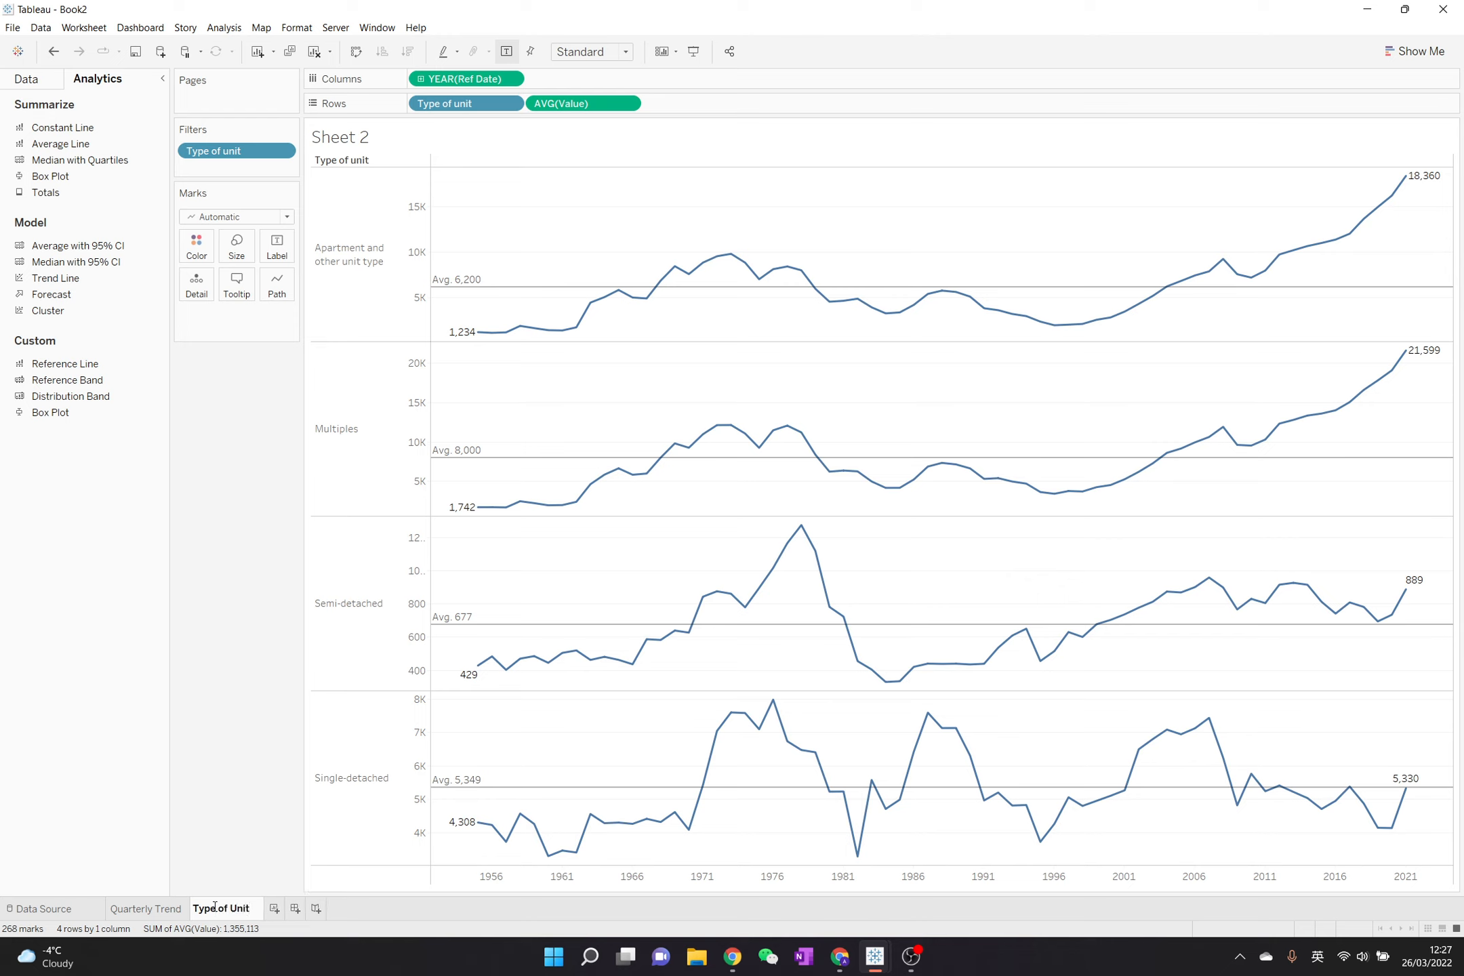
{"action": "key", "text": "Return"}
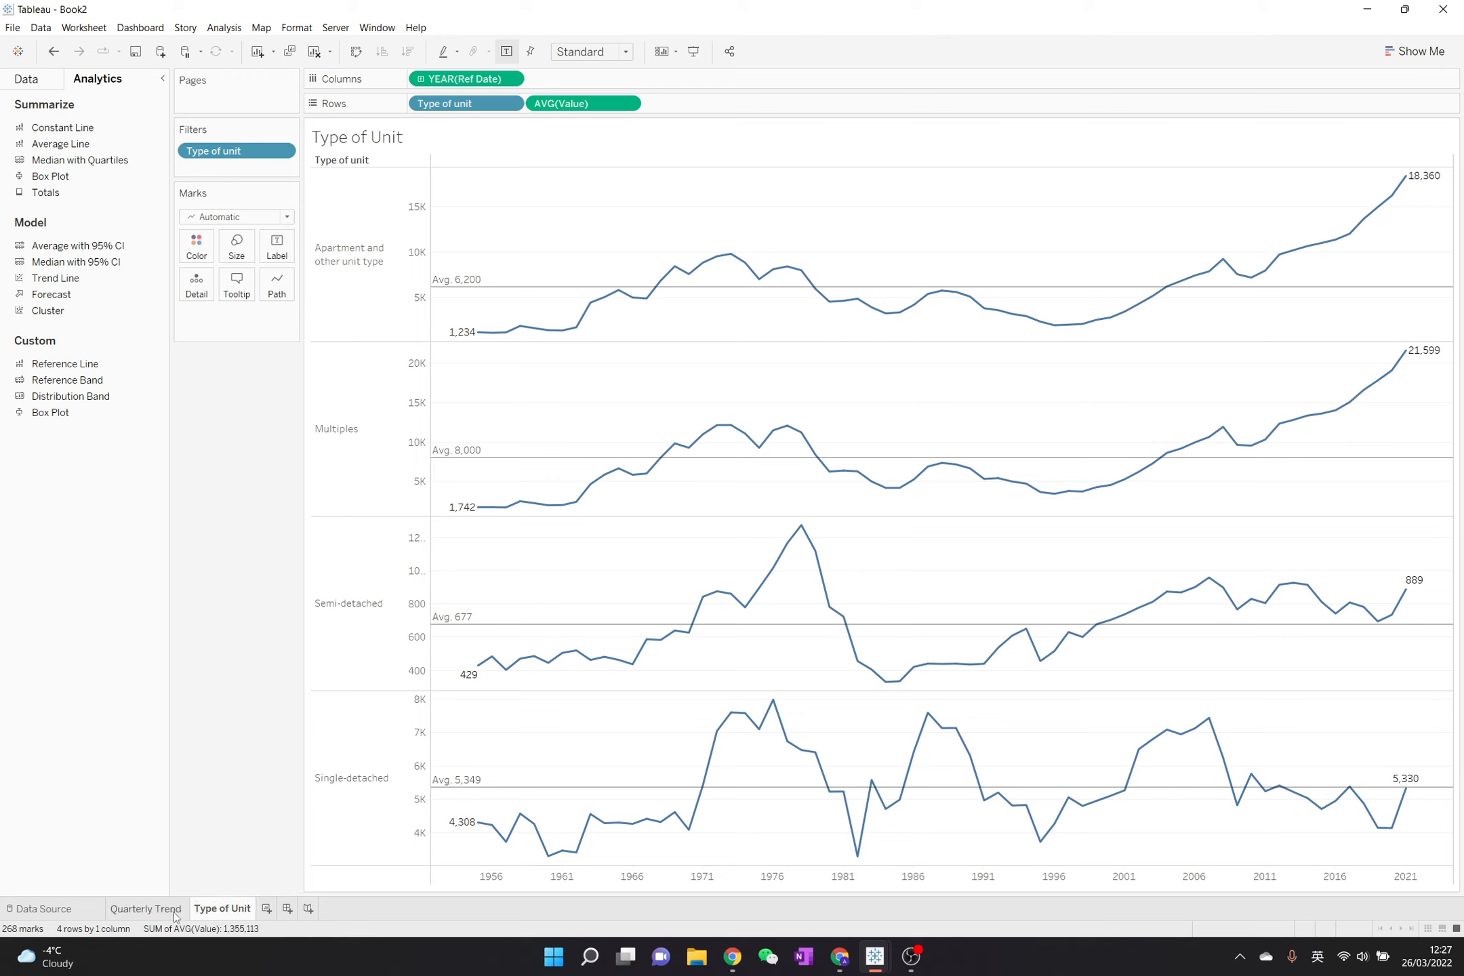
- Review the Quarterly Trend chart alongside the Type of Unit chart, ending on the Type of Unit sheet
{"action": "mouse_move", "coordinate": [175, 915]}
{"action": "left_click", "coordinate": [172, 912]}
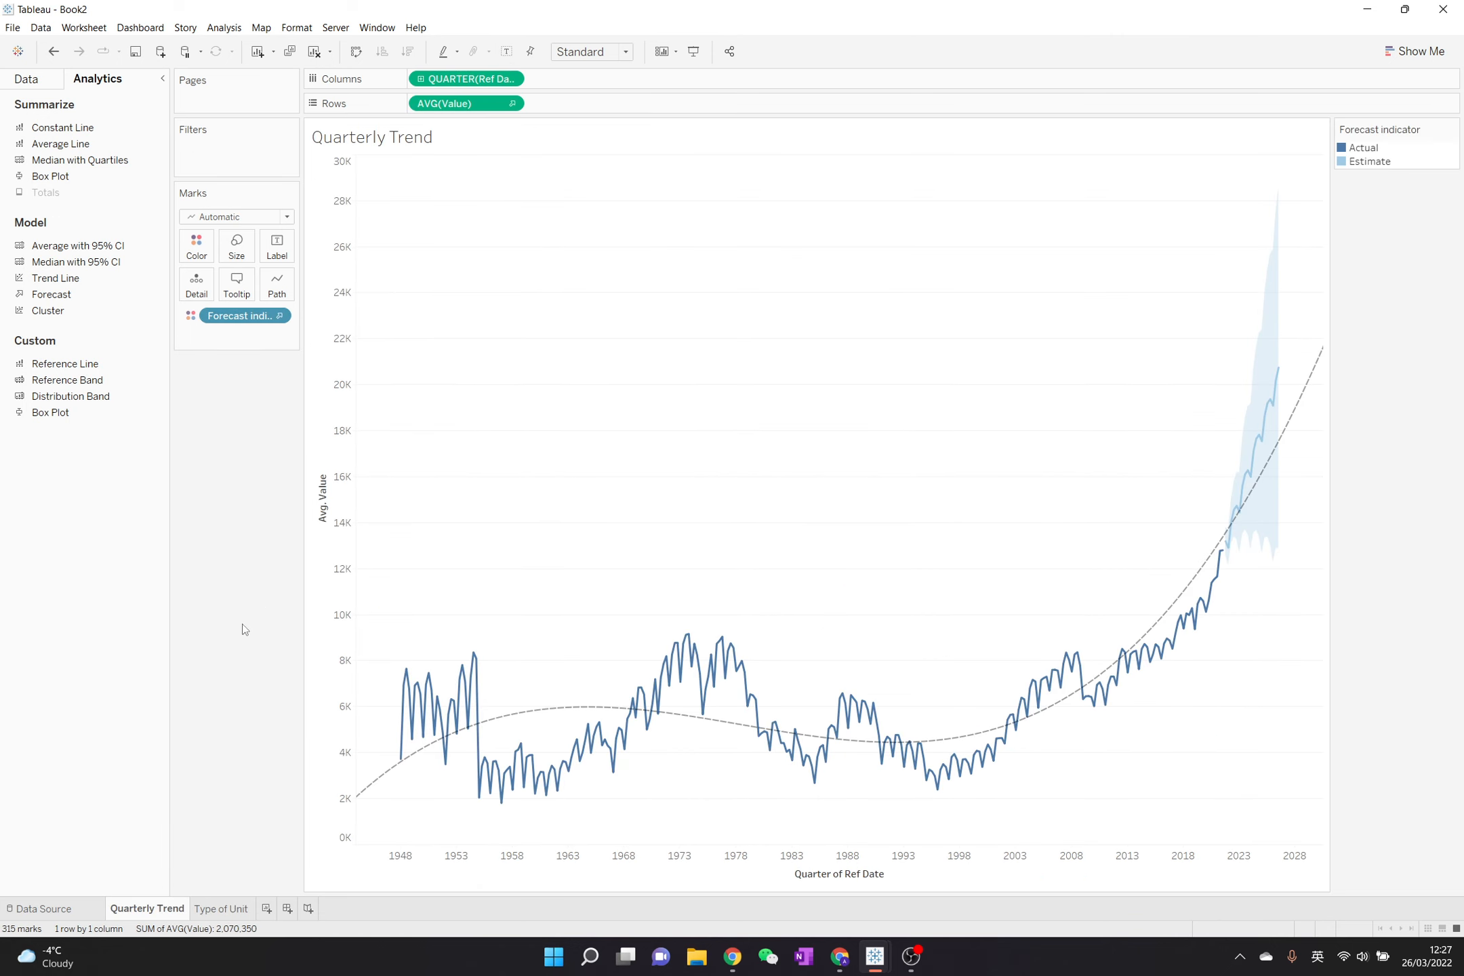
{"action": "left_click", "coordinate": [233, 910]}
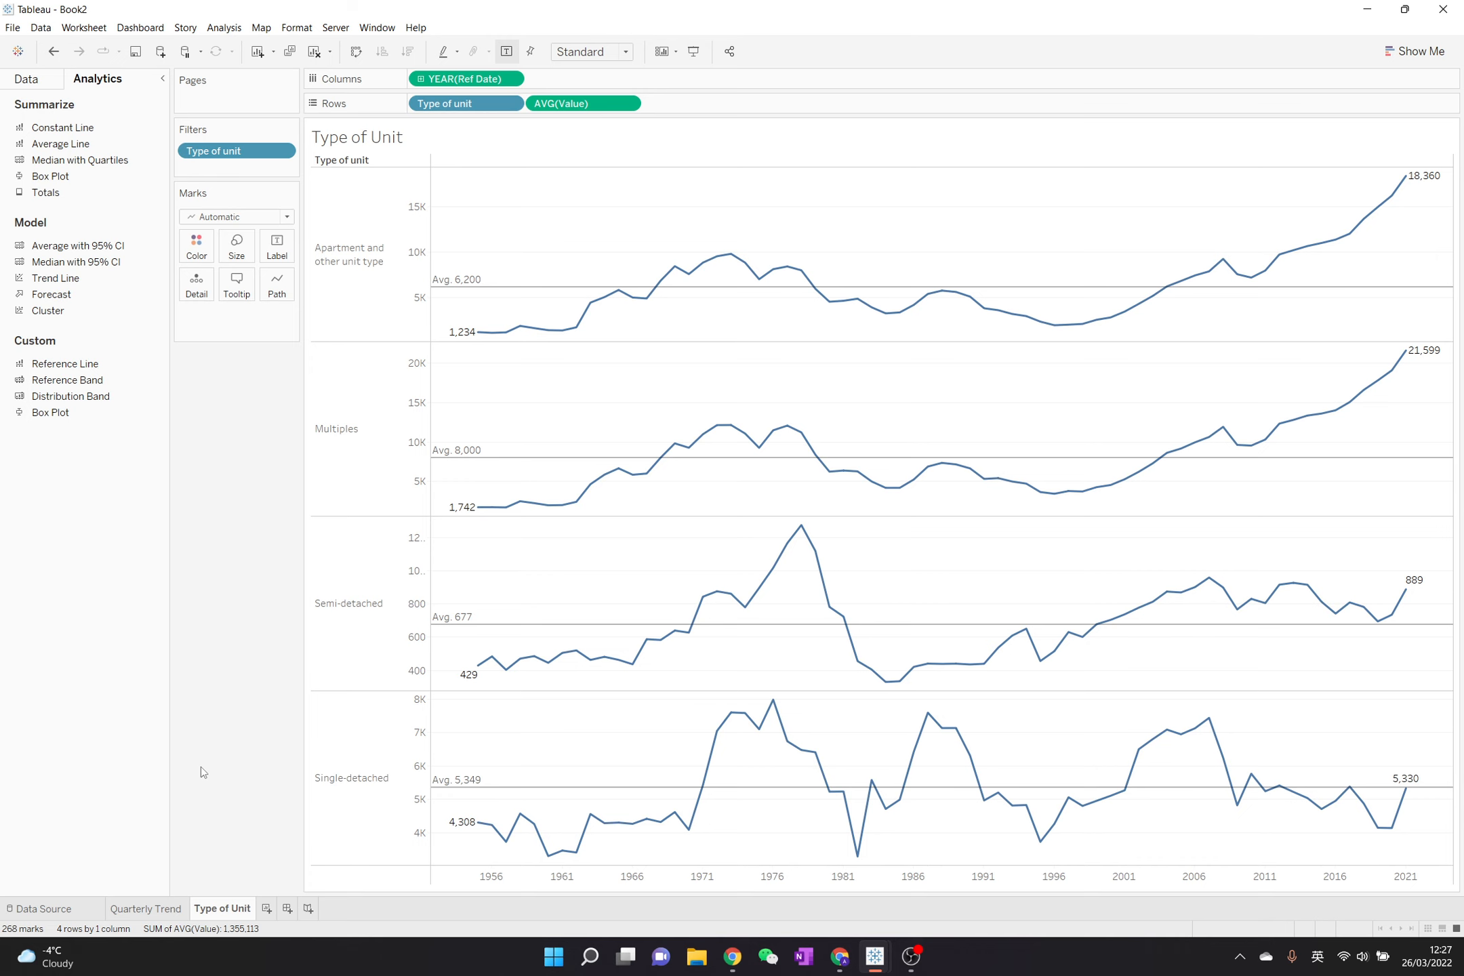
{"action": "left_click", "coordinate": [167, 909]}
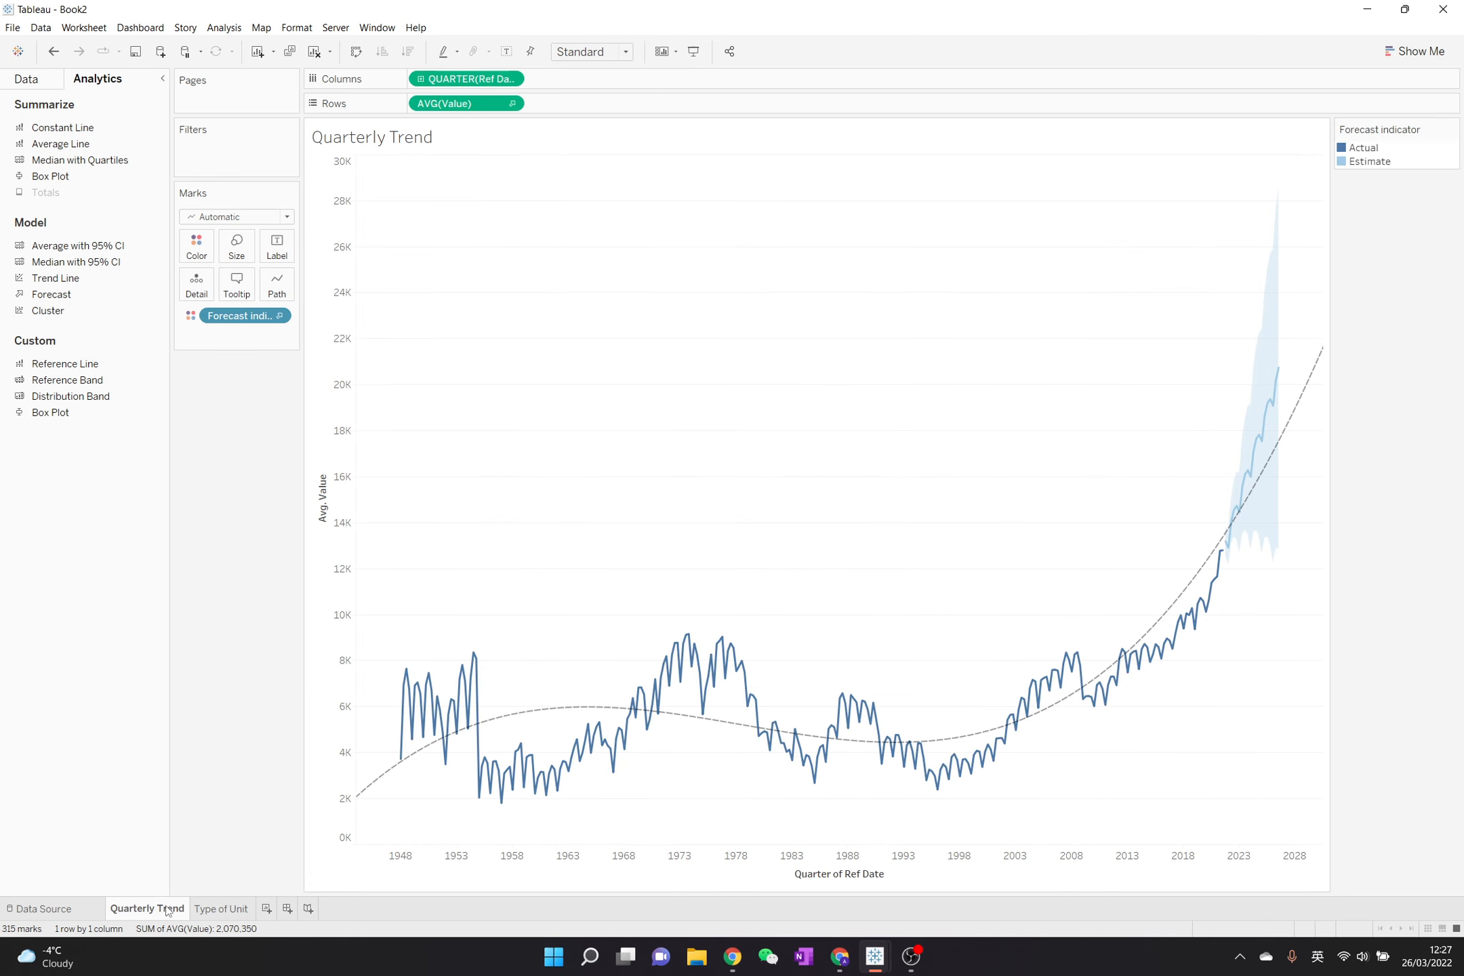
{"action": "left_click", "coordinate": [223, 909]}
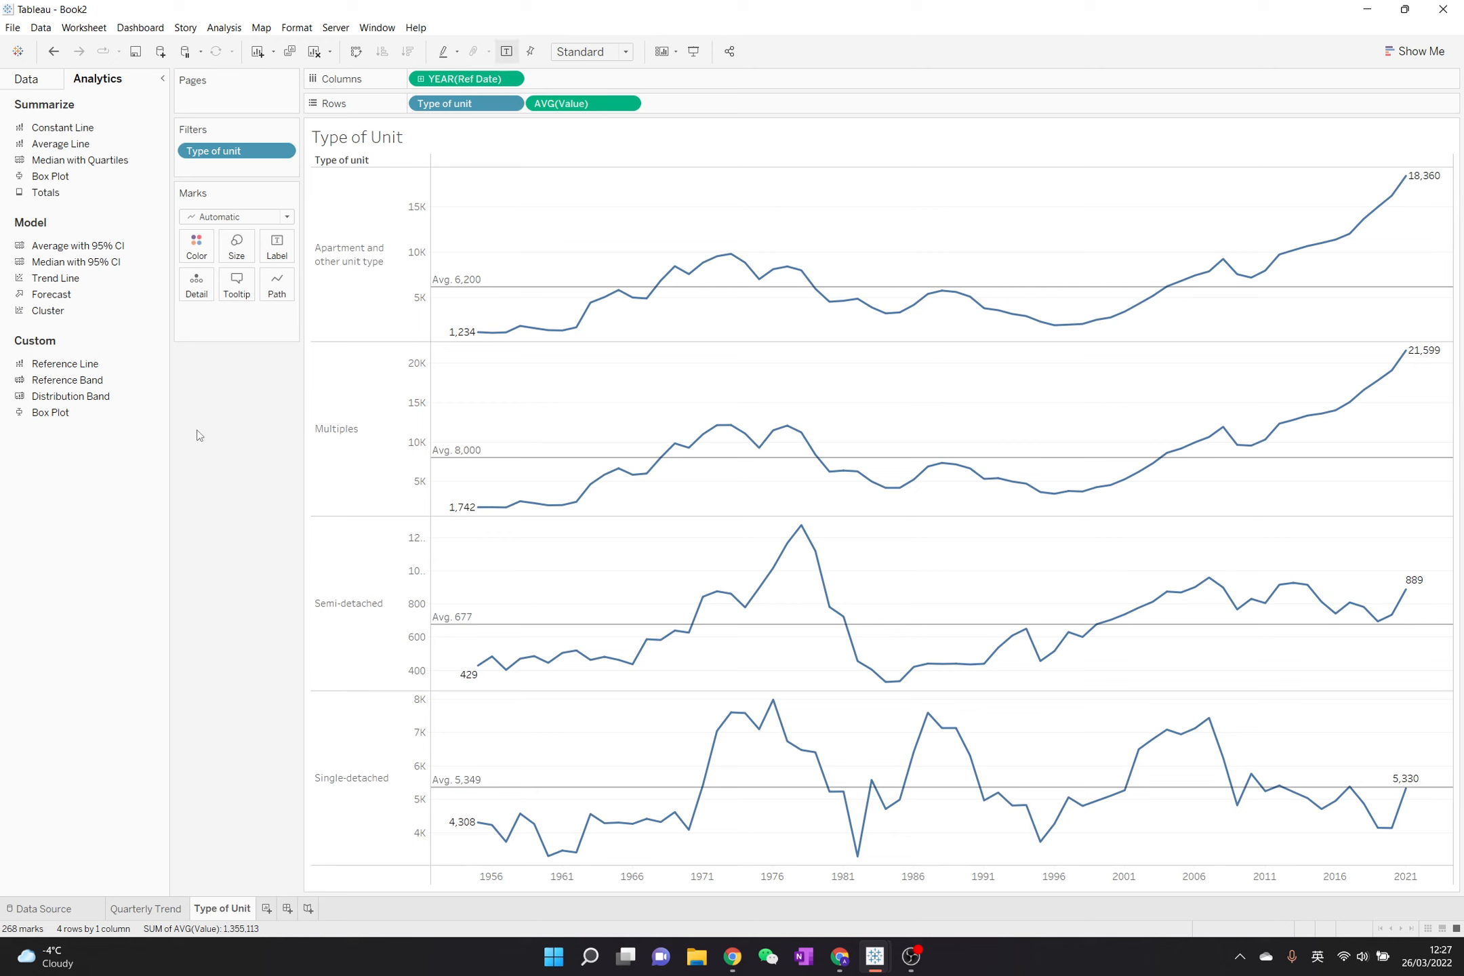
- Apply the Type of unit filter from the Type of Unit sheet to the Quarterly Trend worksheet as well
{"action": "left_click", "coordinate": [283, 154]}
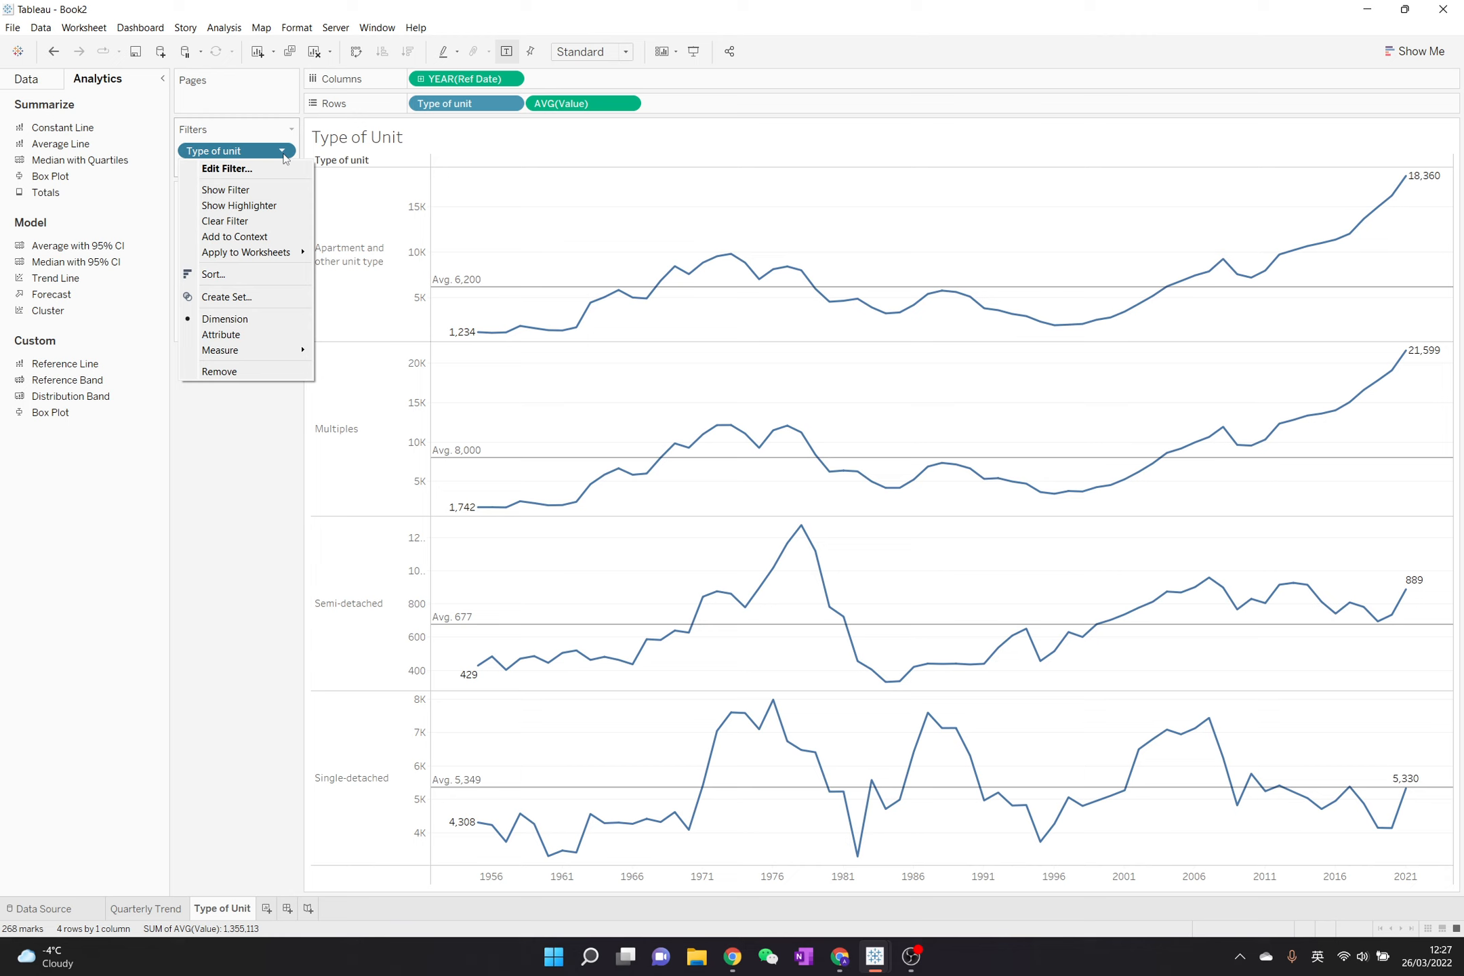
{"action": "mouse_move", "coordinate": [280, 258]}
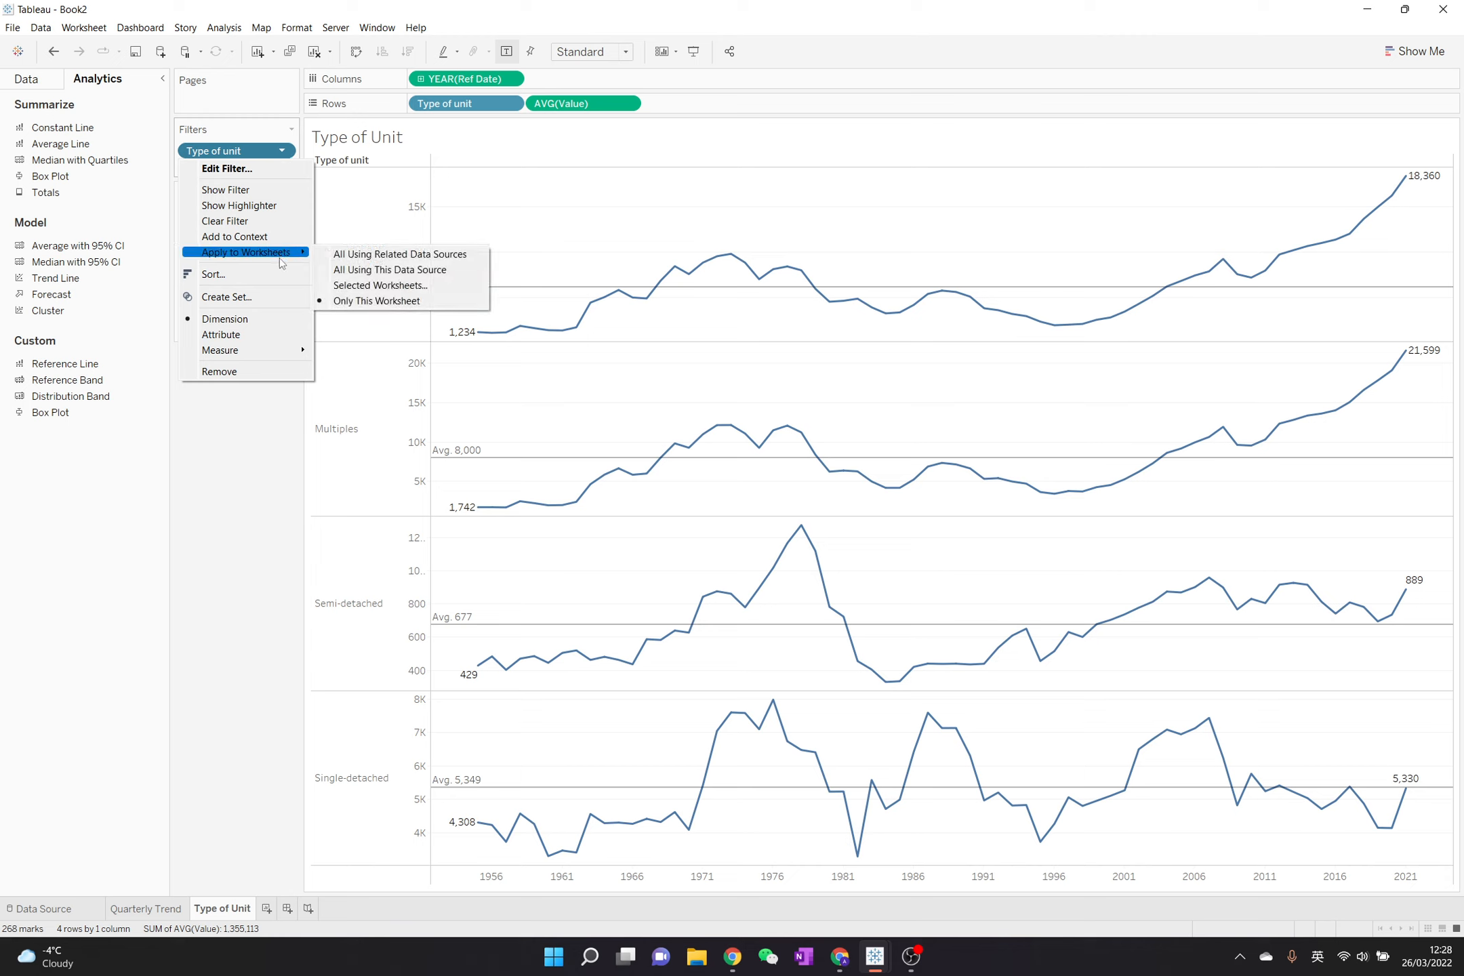
{"action": "left_click", "coordinate": [346, 293]}
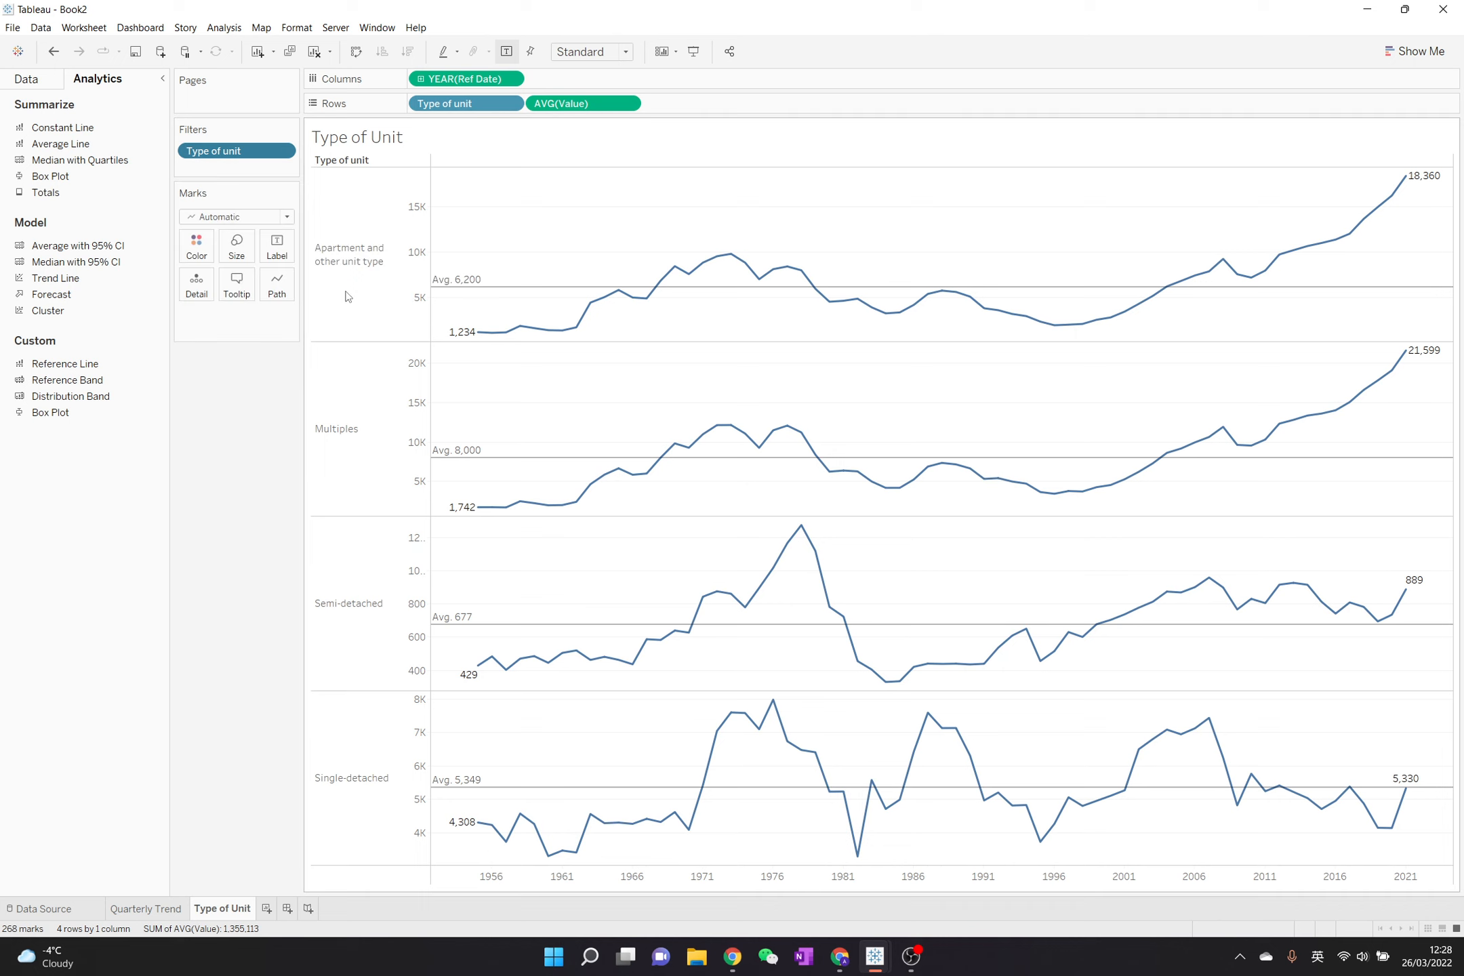
{"action": "left_click", "coordinate": [467, 416]}
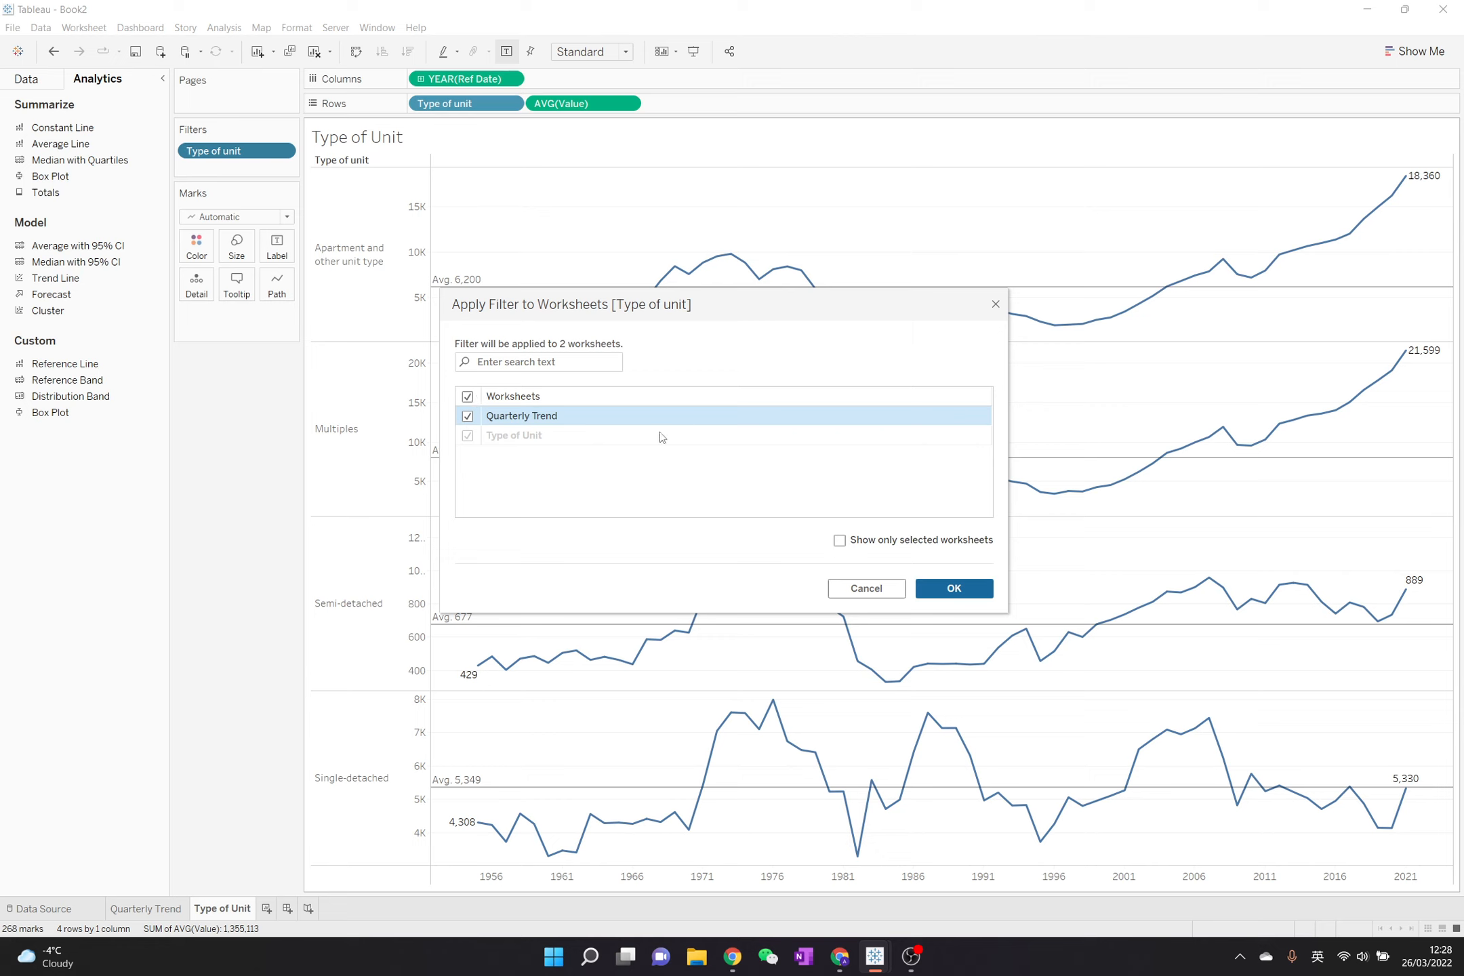
{"action": "left_click", "coordinate": [975, 593]}
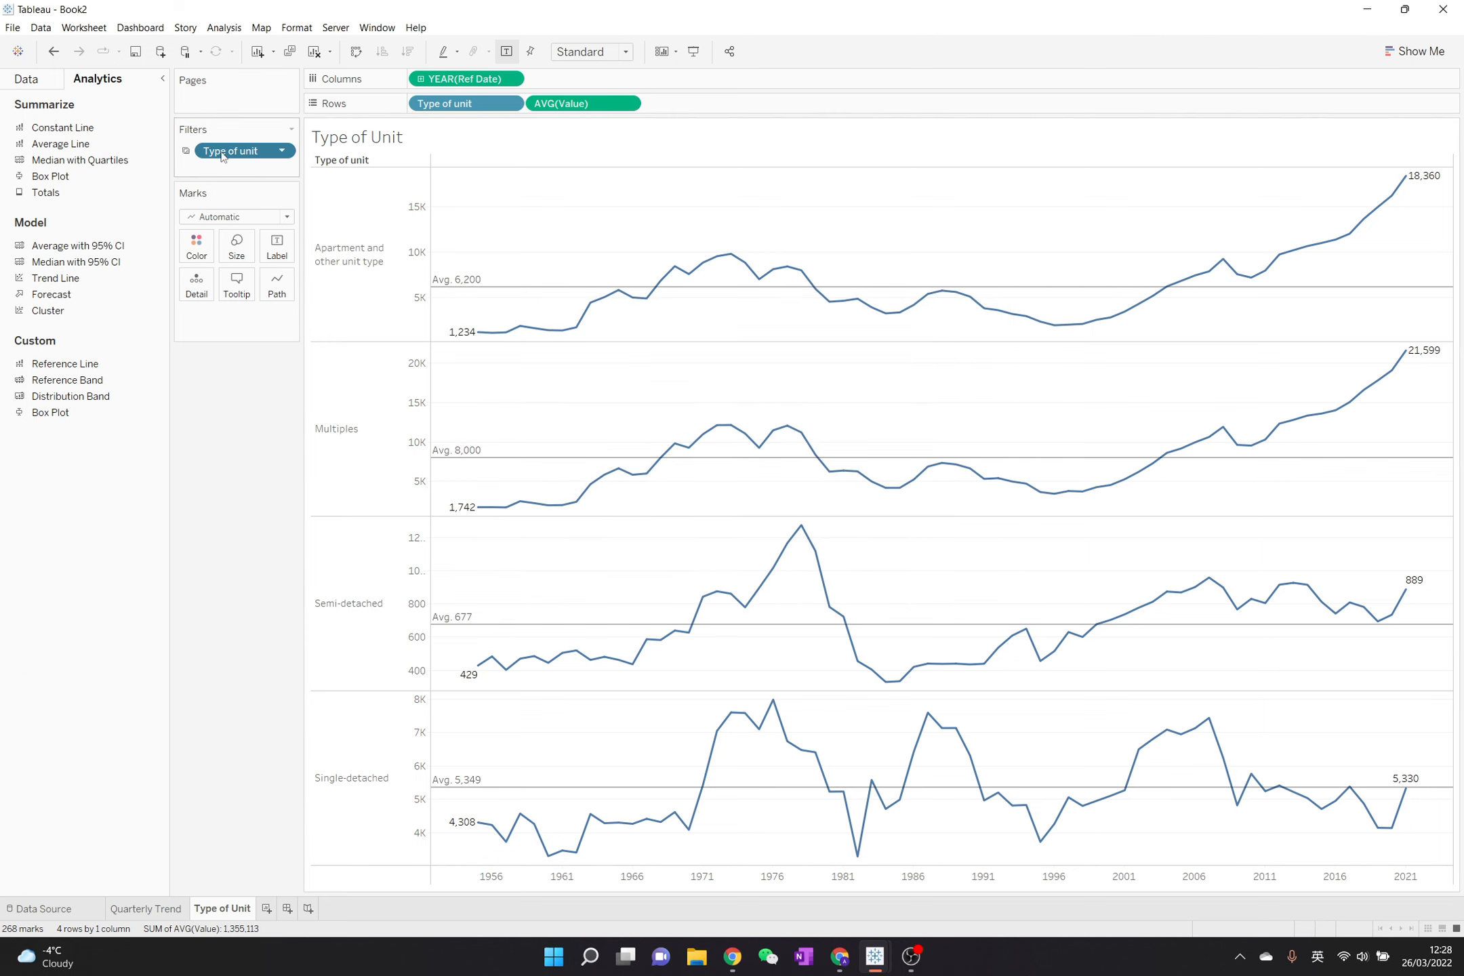
- Extend the Type of unit filter to all worksheets using this data source
{"action": "left_click", "coordinate": [285, 156]}
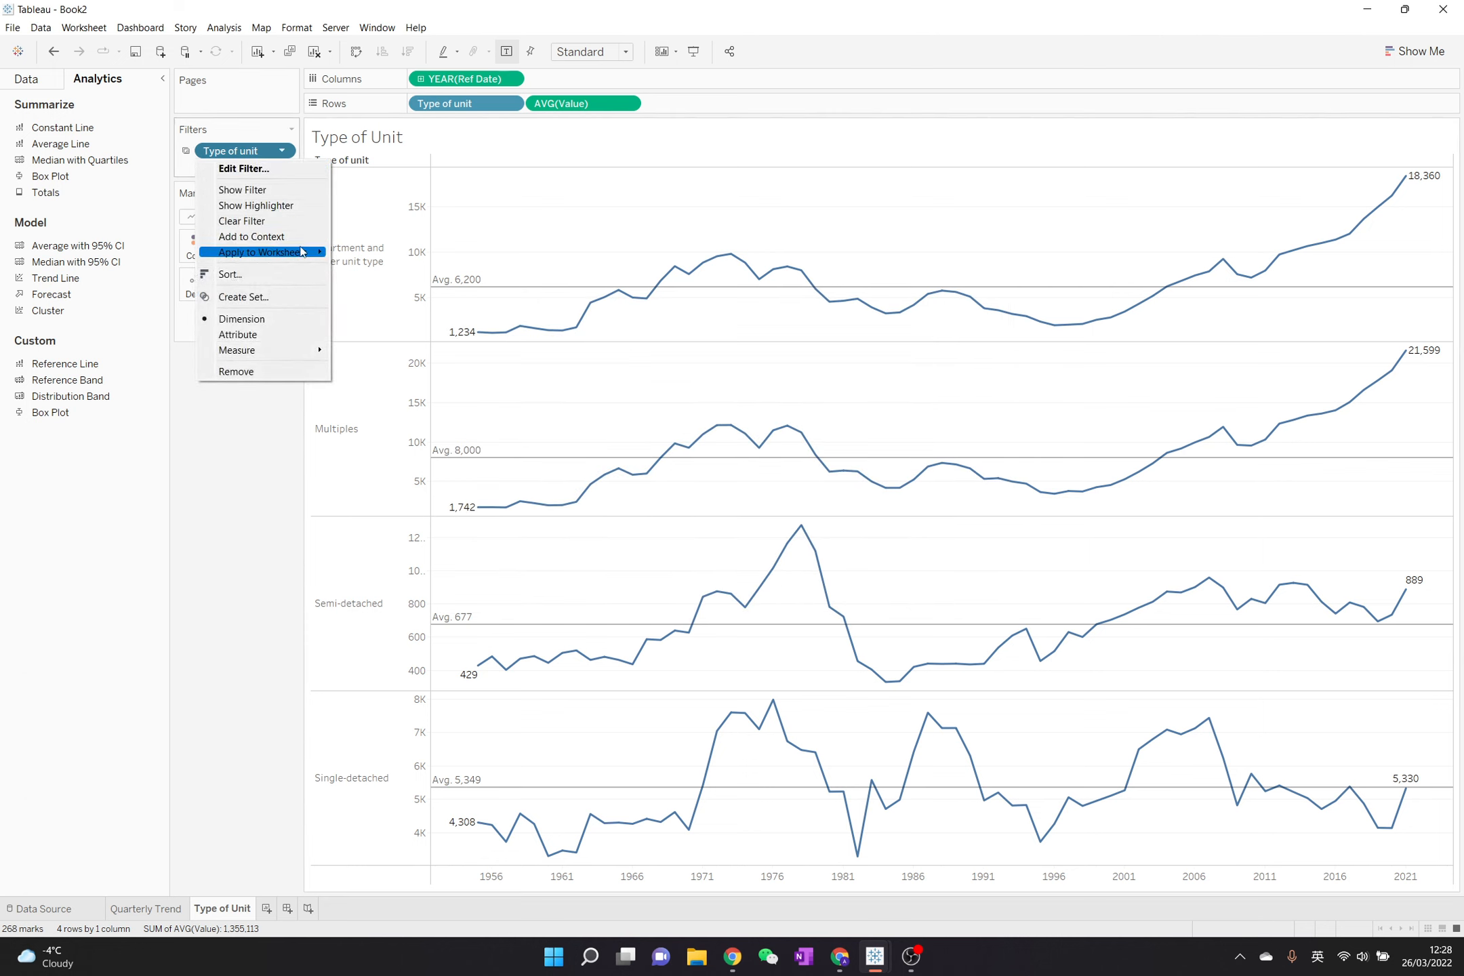
{"action": "mouse_move", "coordinate": [302, 253]}
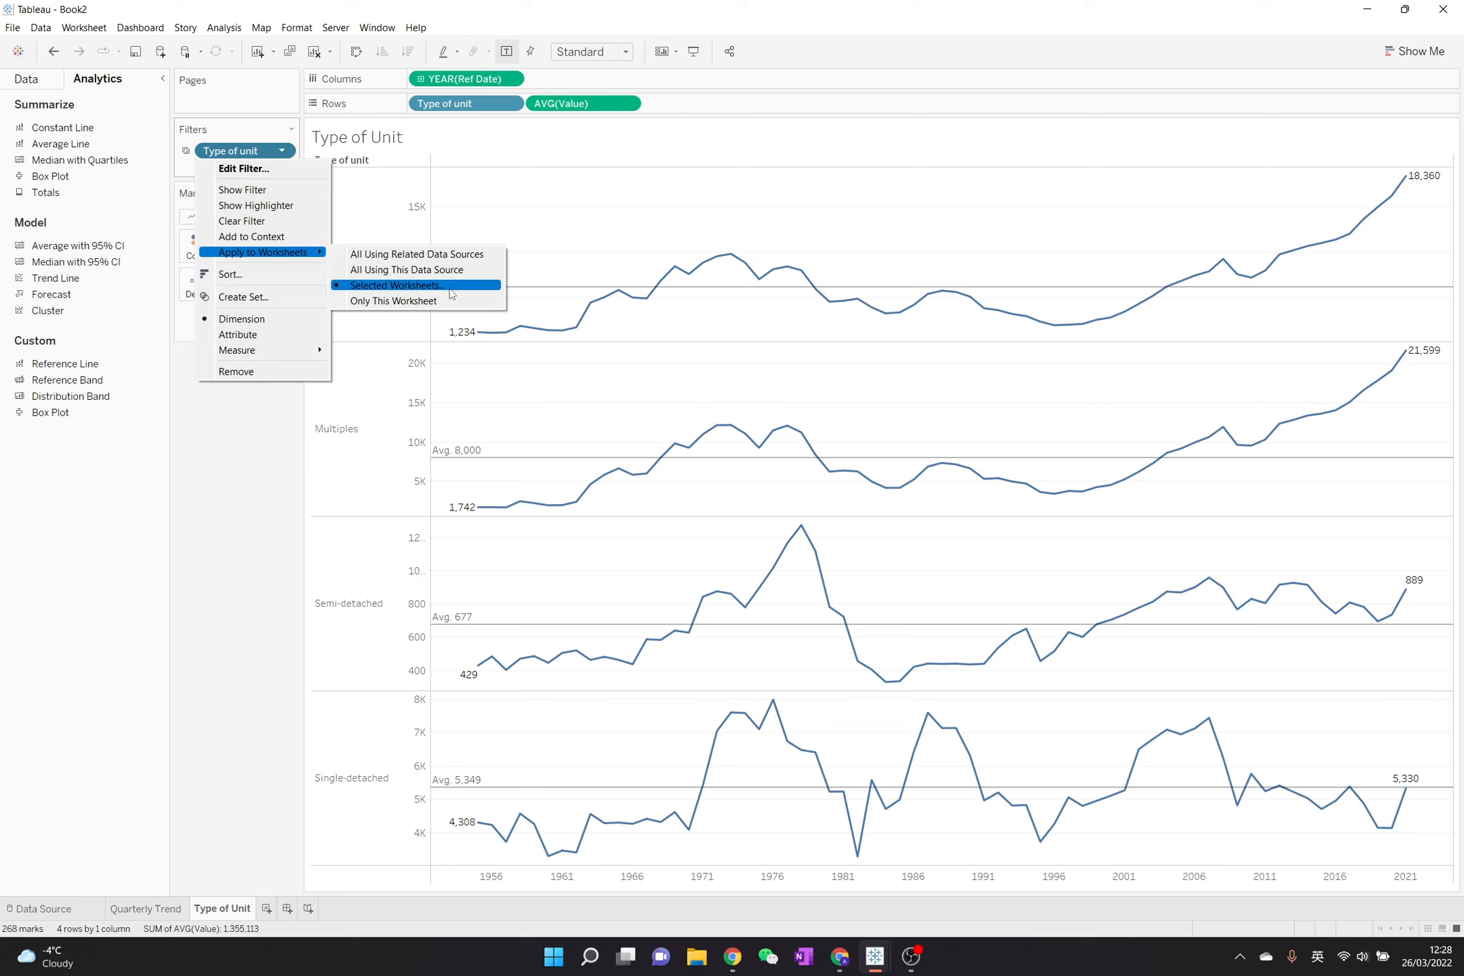
{"action": "left_click", "coordinate": [493, 270]}
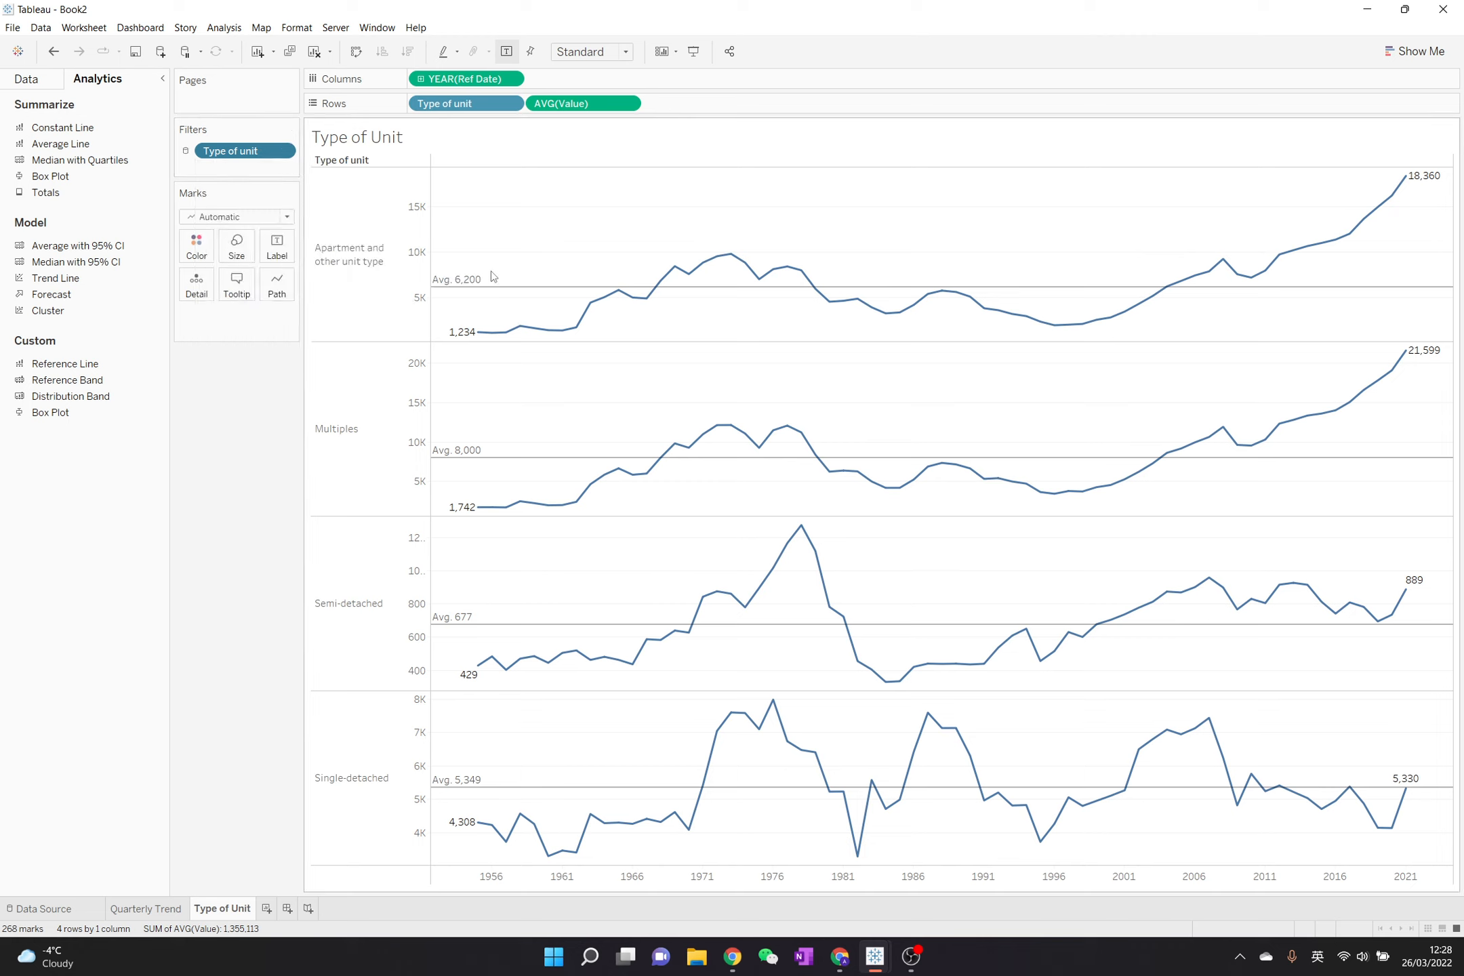
- Try out plotting Value on a new worksheet, clear that sheet and return to the Type of Unit sheet
{"action": "left_click", "coordinate": [266, 909]}
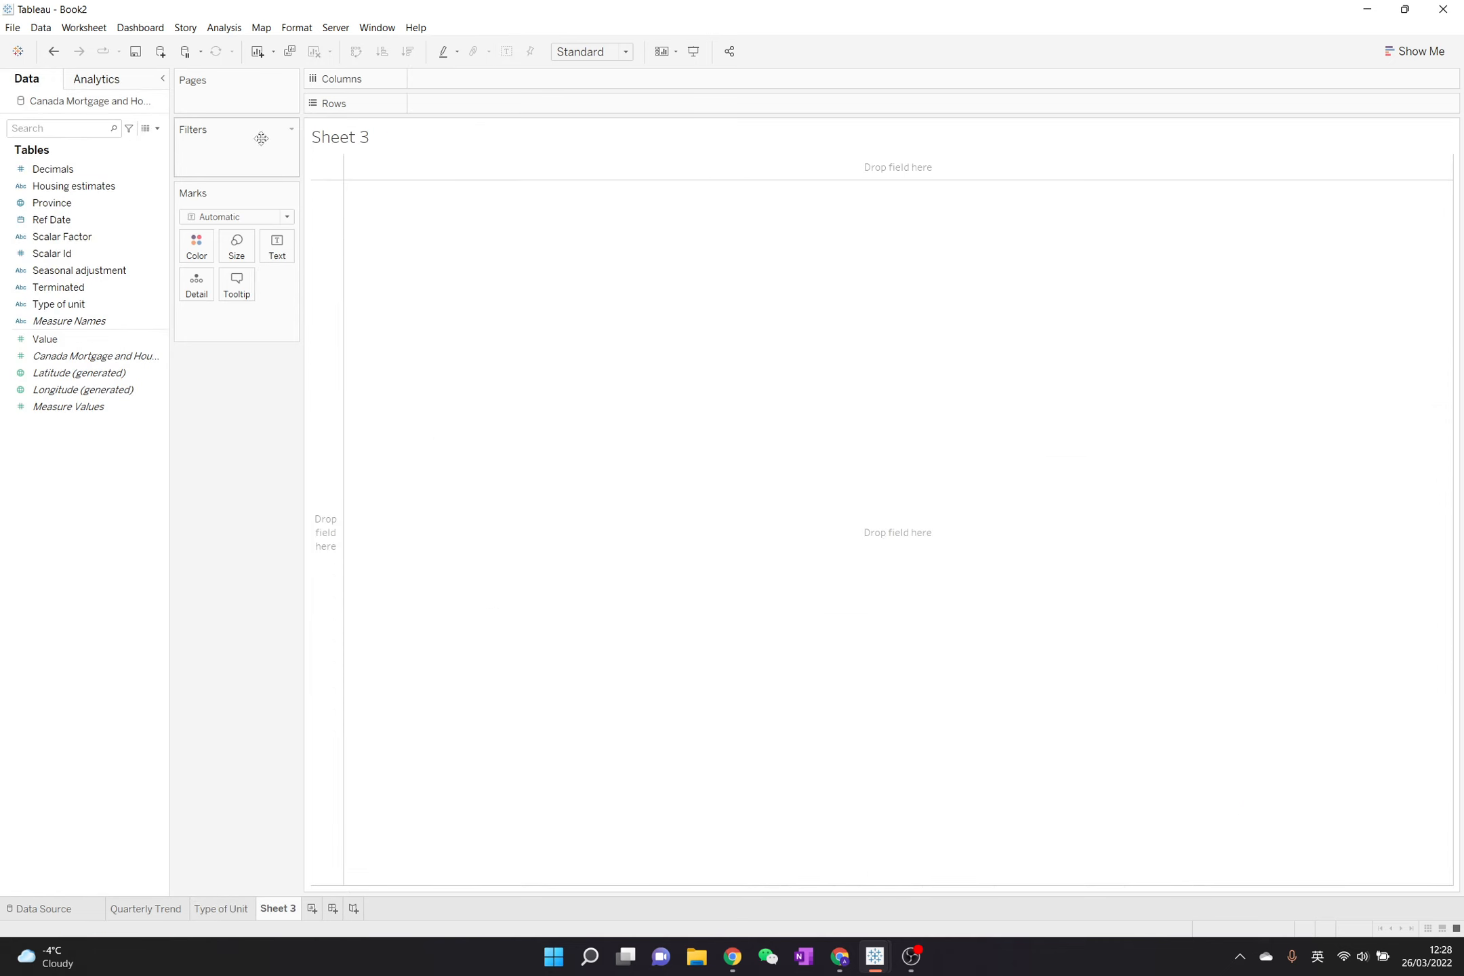
{"action": "left_click", "coordinate": [56, 339]}
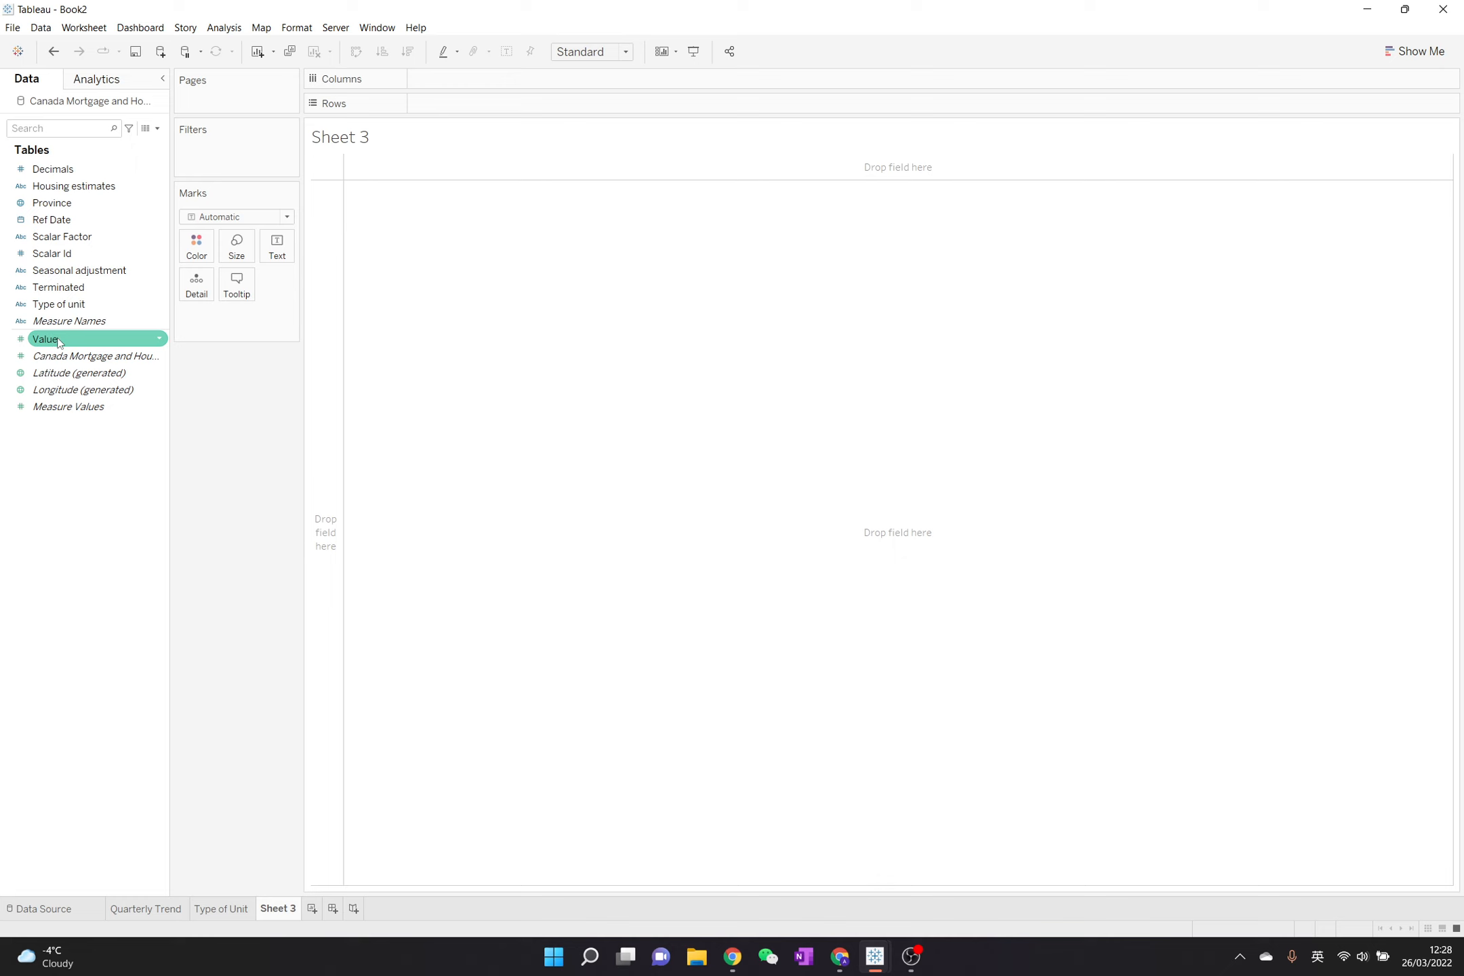
{"action": "double_click", "coordinate": [57, 339]}
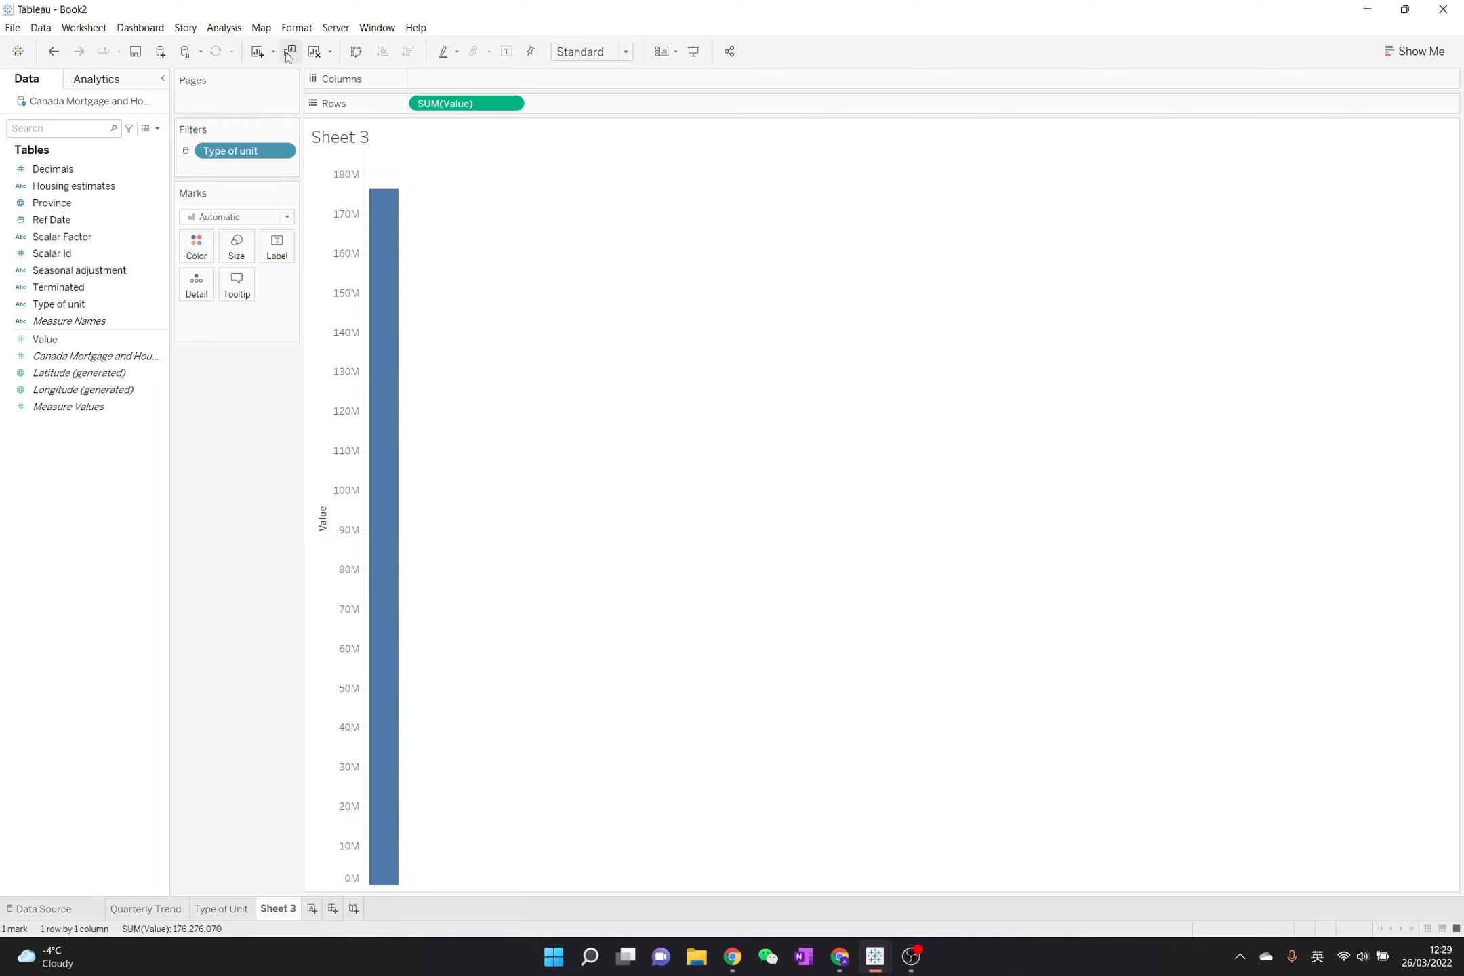
{"action": "left_click", "coordinate": [314, 51]}
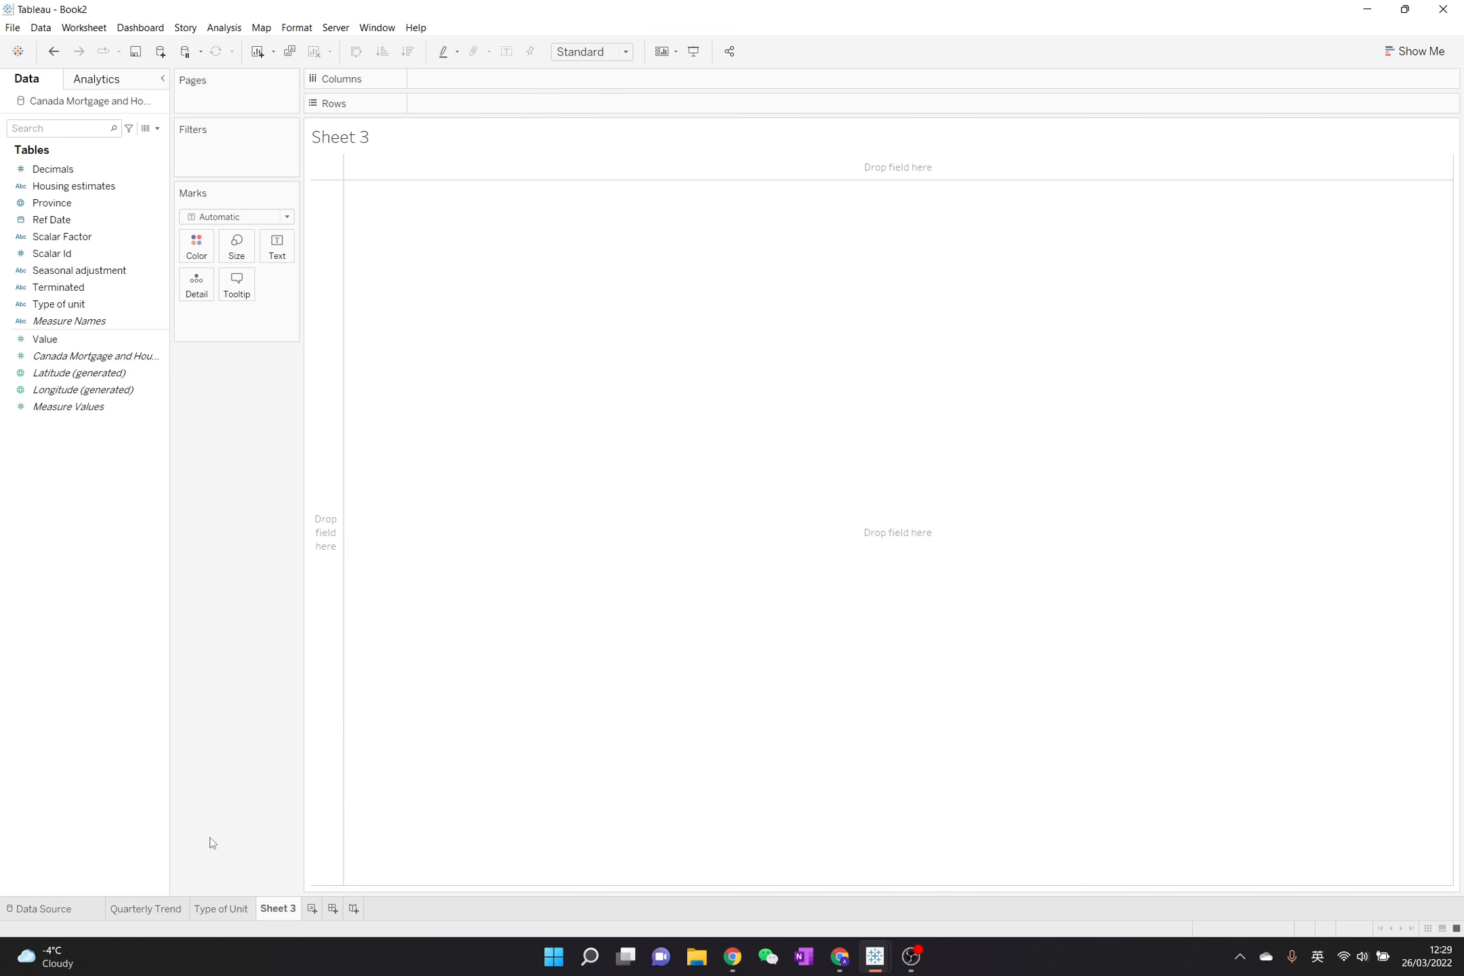
{"action": "left_click", "coordinate": [248, 911]}
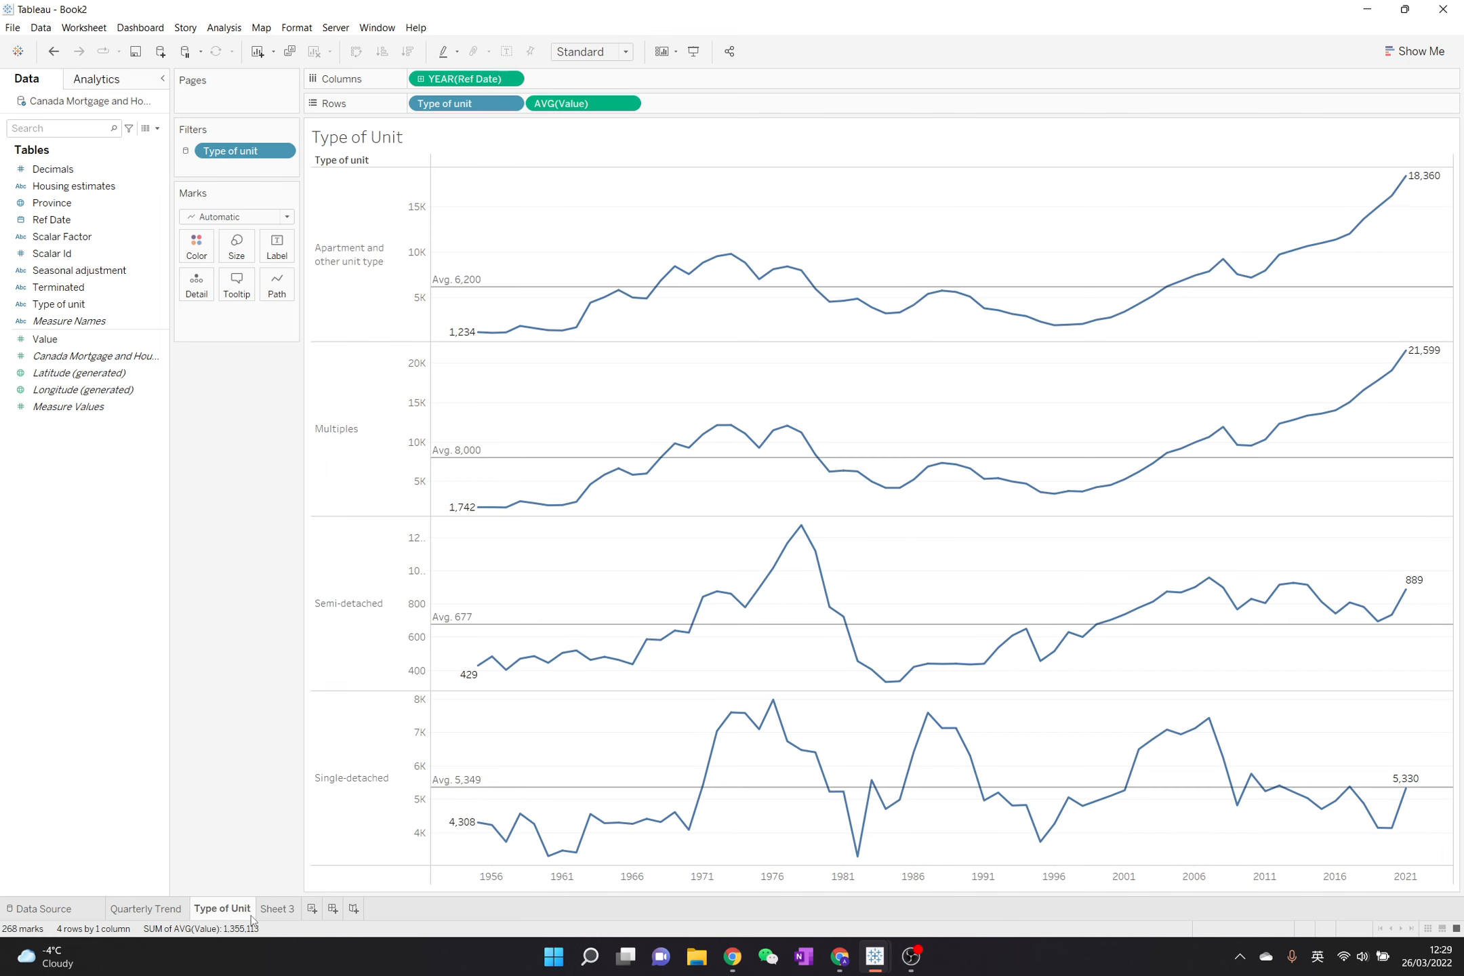
{"action": "left_click", "coordinate": [282, 151]}
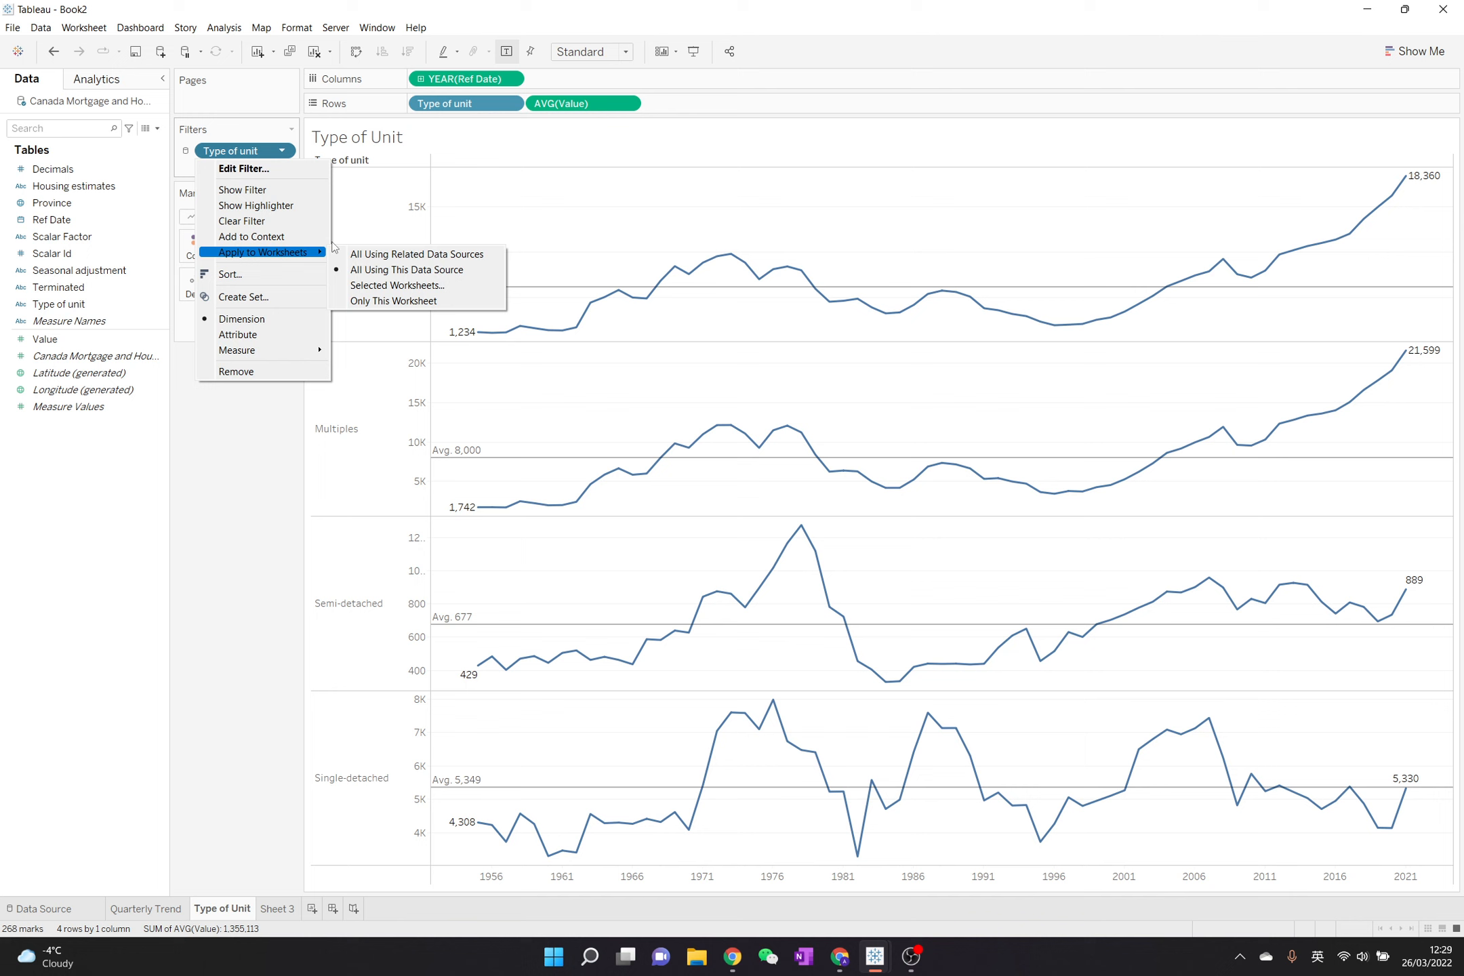
{"action": "left_click", "coordinate": [391, 299]}
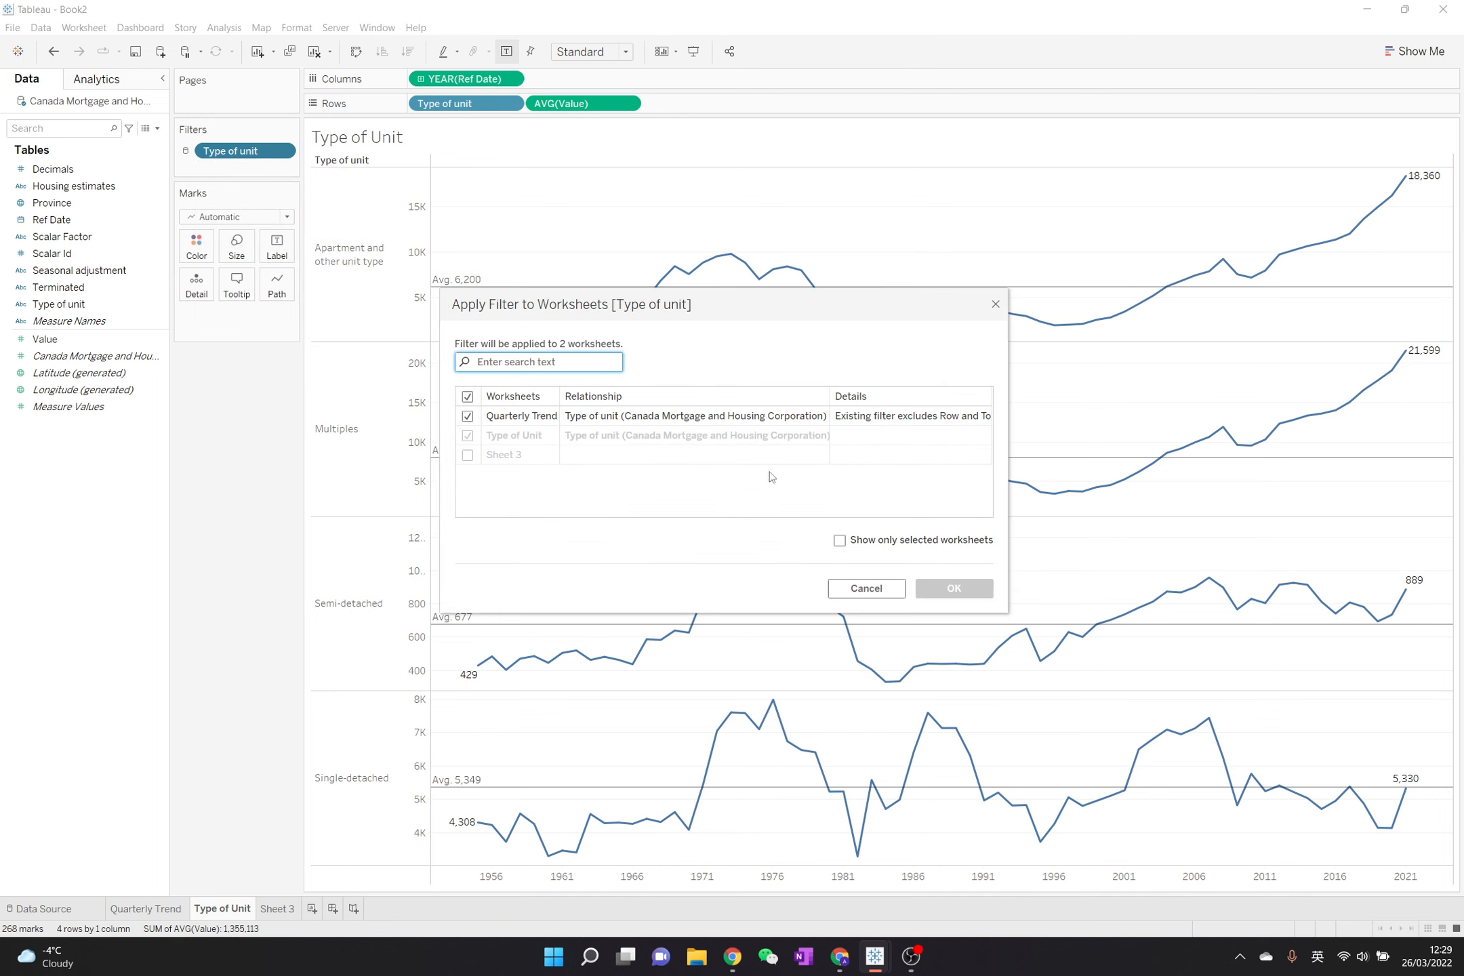
{"action": "left_click", "coordinate": [861, 592]}
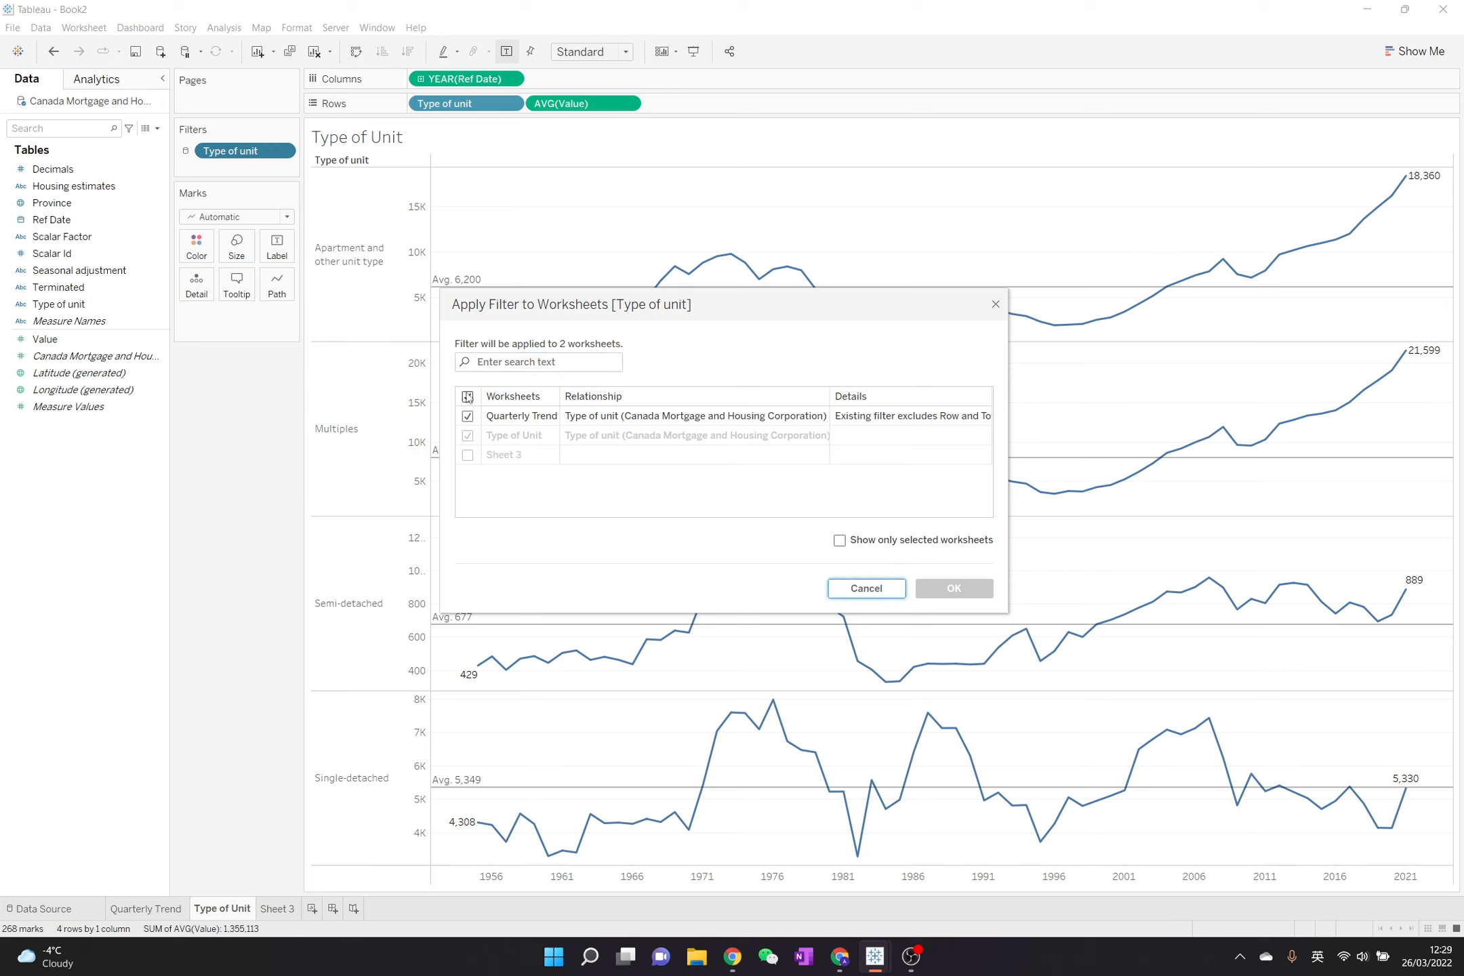
{"action": "left_click", "coordinate": [467, 416]}
{"action": "left_click", "coordinate": [468, 415]}
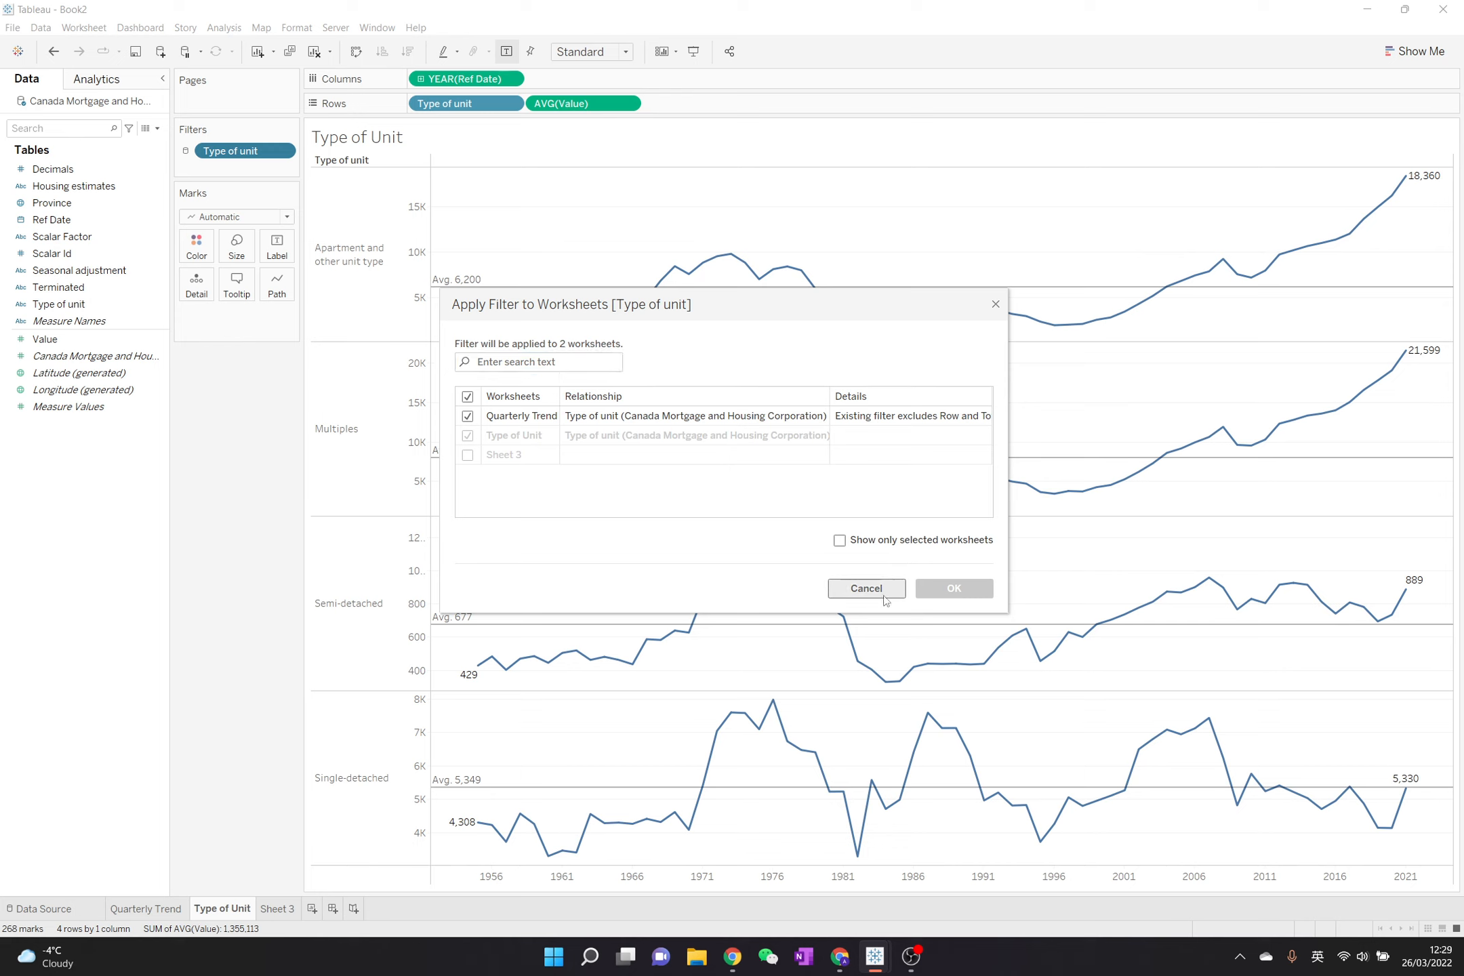
{"action": "left_click", "coordinate": [996, 304]}
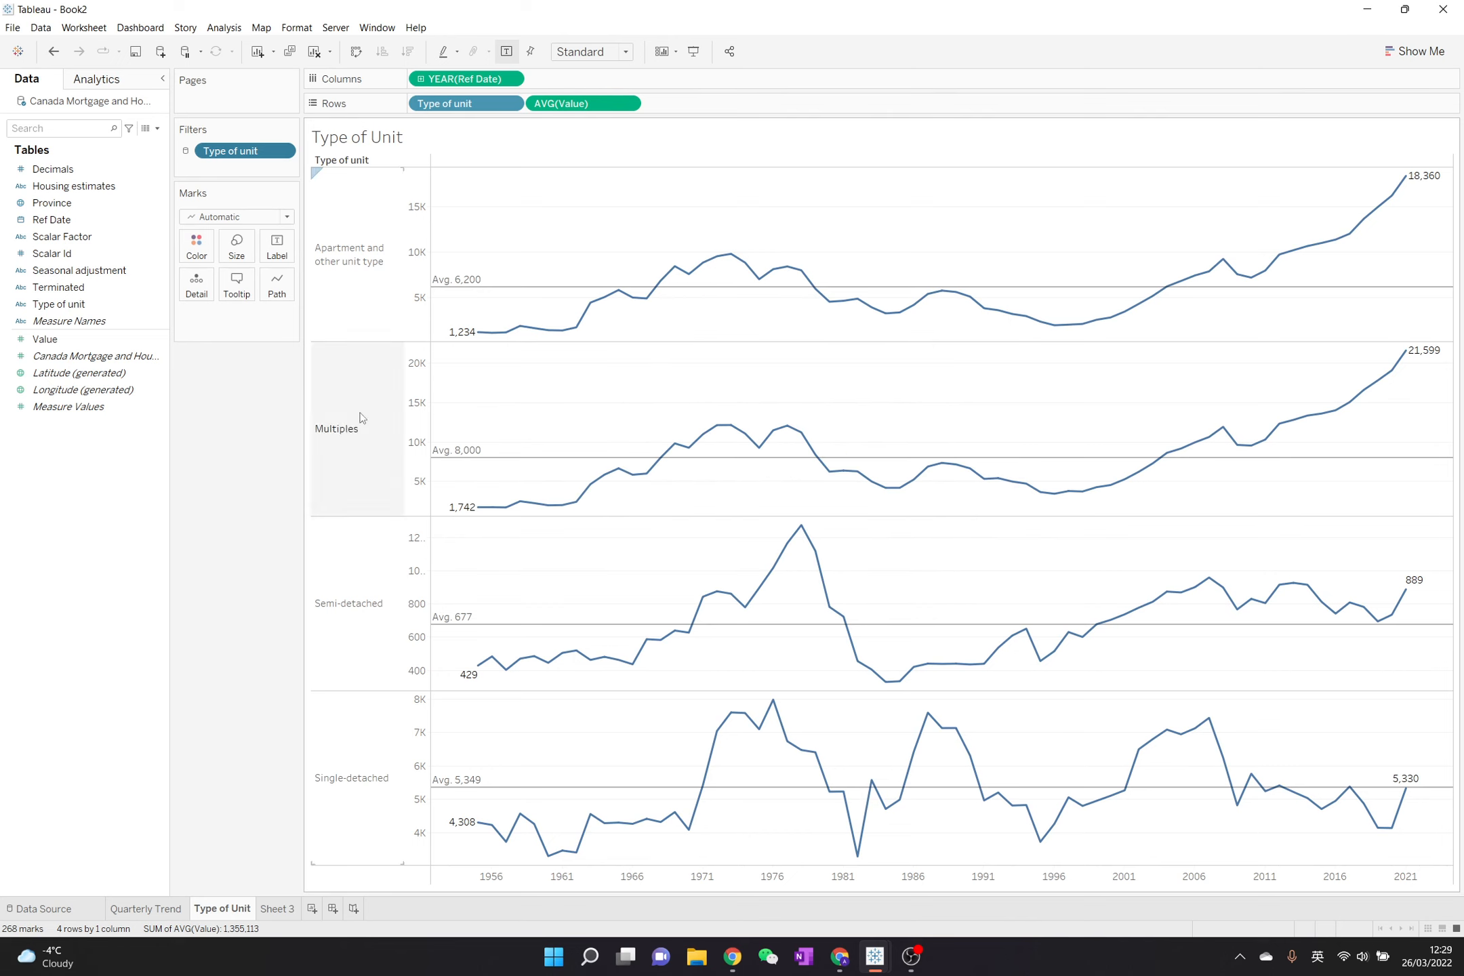
- Restrict the Type of unit filter on the Type of Unit sheet to only this worksheet
{"action": "left_click", "coordinate": [286, 155]}
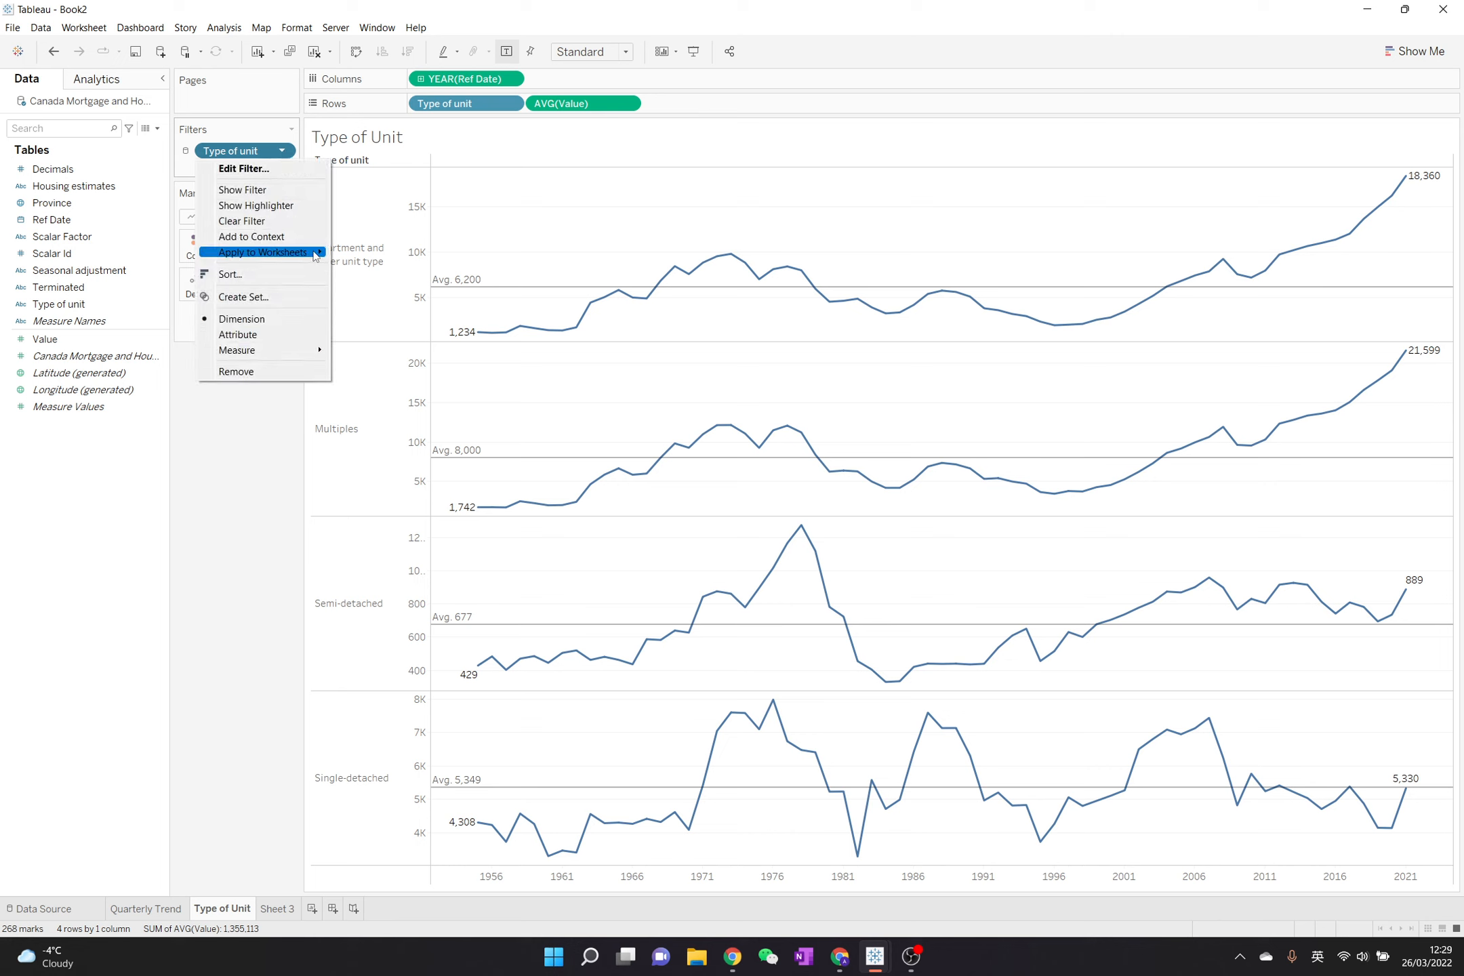
{"action": "mouse_move", "coordinate": [315, 254]}
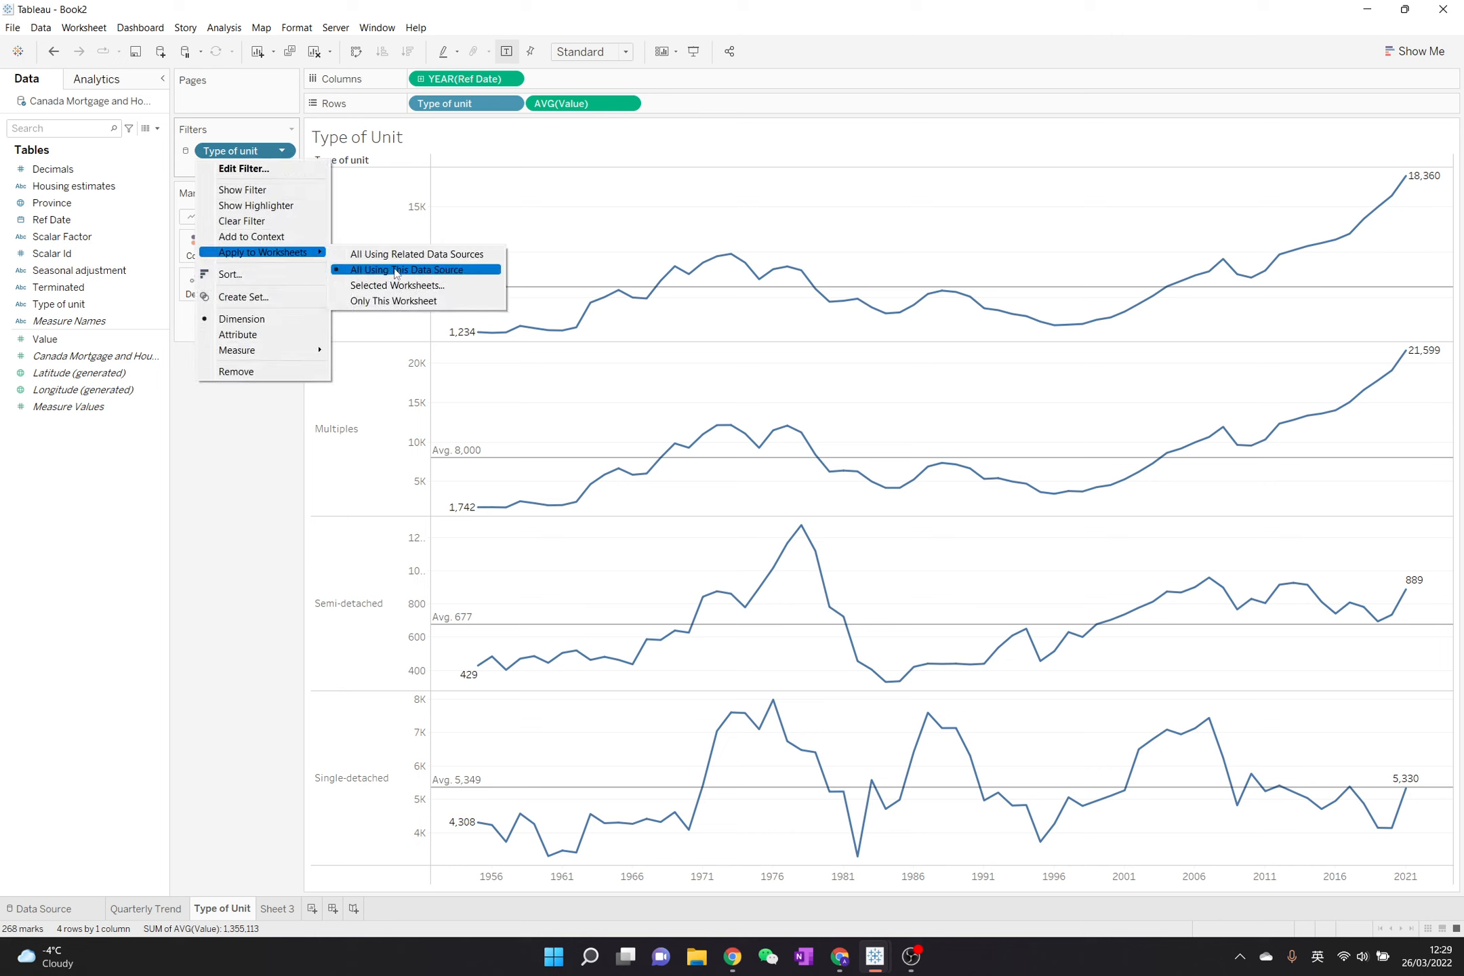
{"action": "left_click", "coordinate": [396, 301]}
- Check which worksheets the Type of unit filter applies to on the Type of Unit sheet and on the Quarterly Trend sheet
{"action": "left_click", "coordinate": [284, 151]}
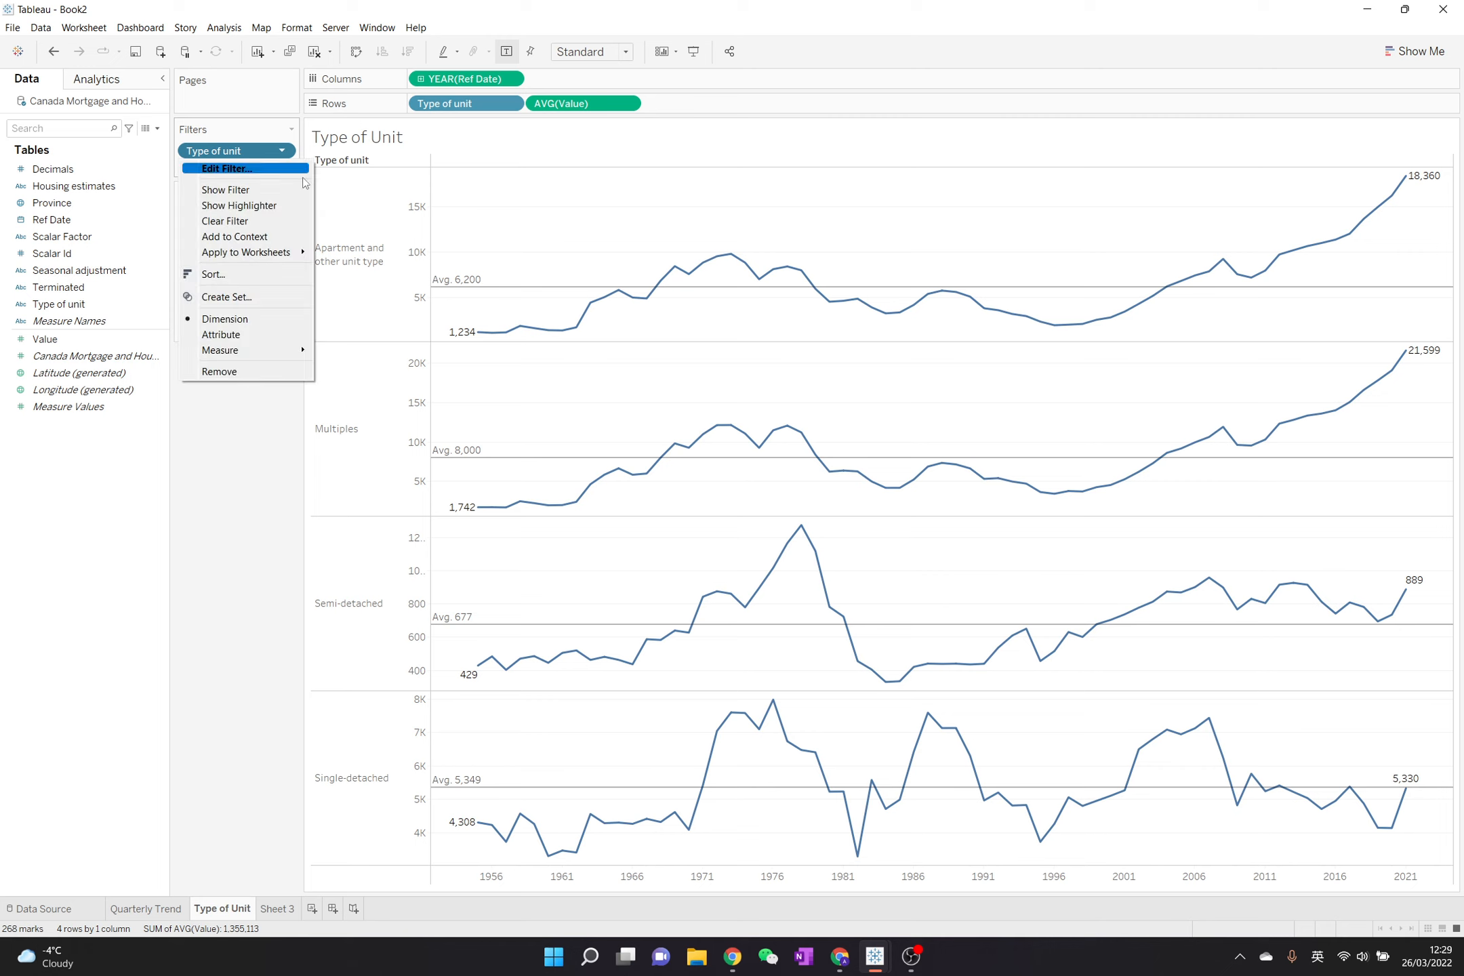
{"action": "mouse_move", "coordinate": [298, 252]}
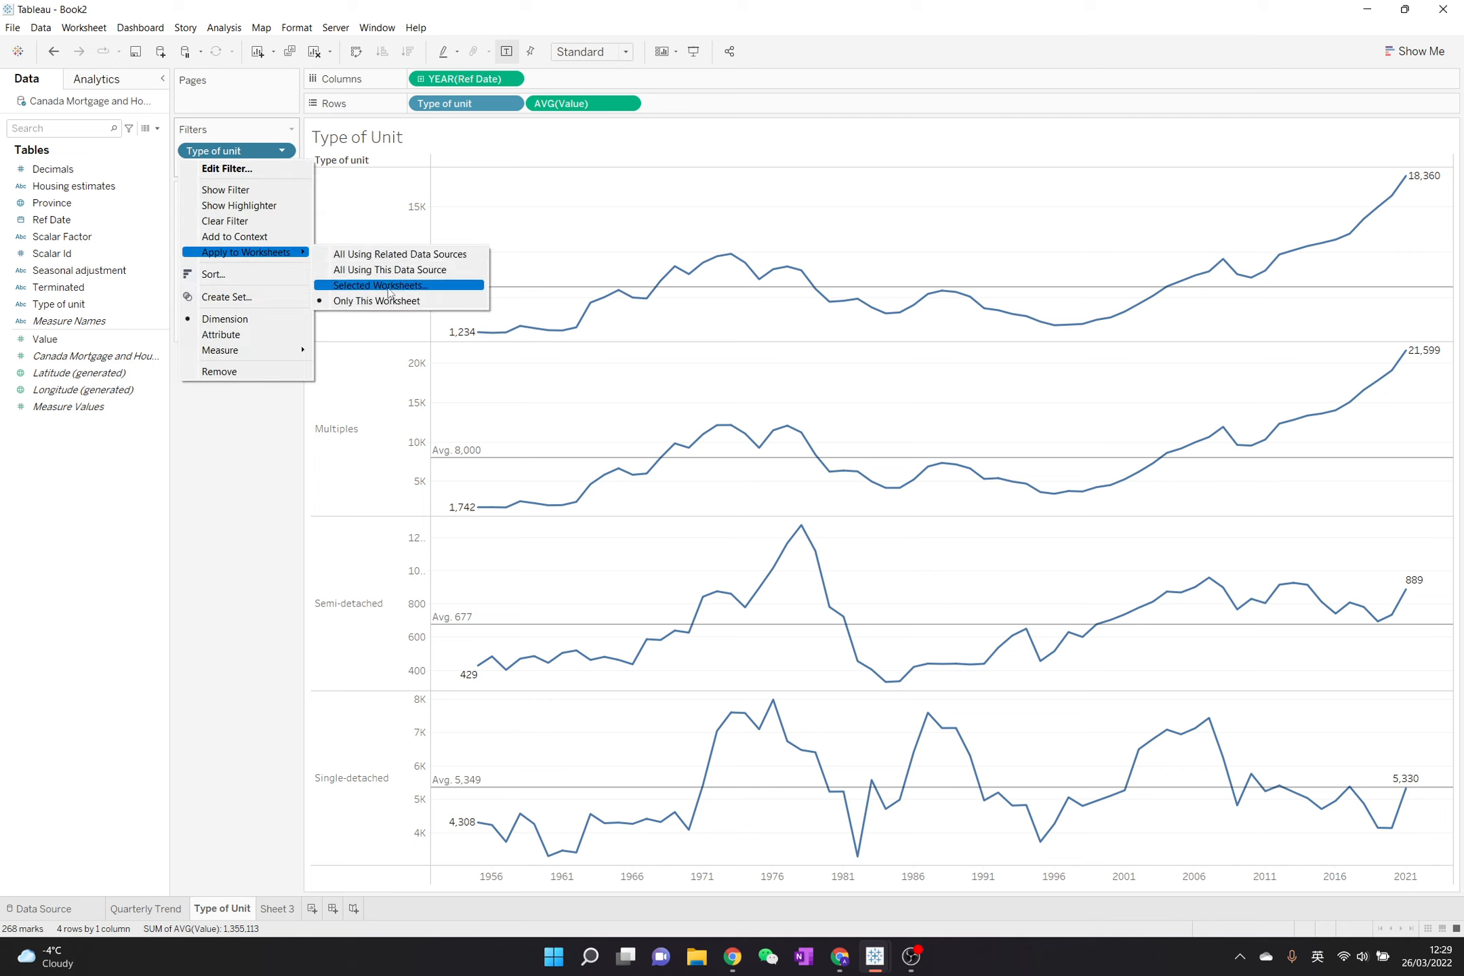
{"action": "left_click", "coordinate": [255, 491]}
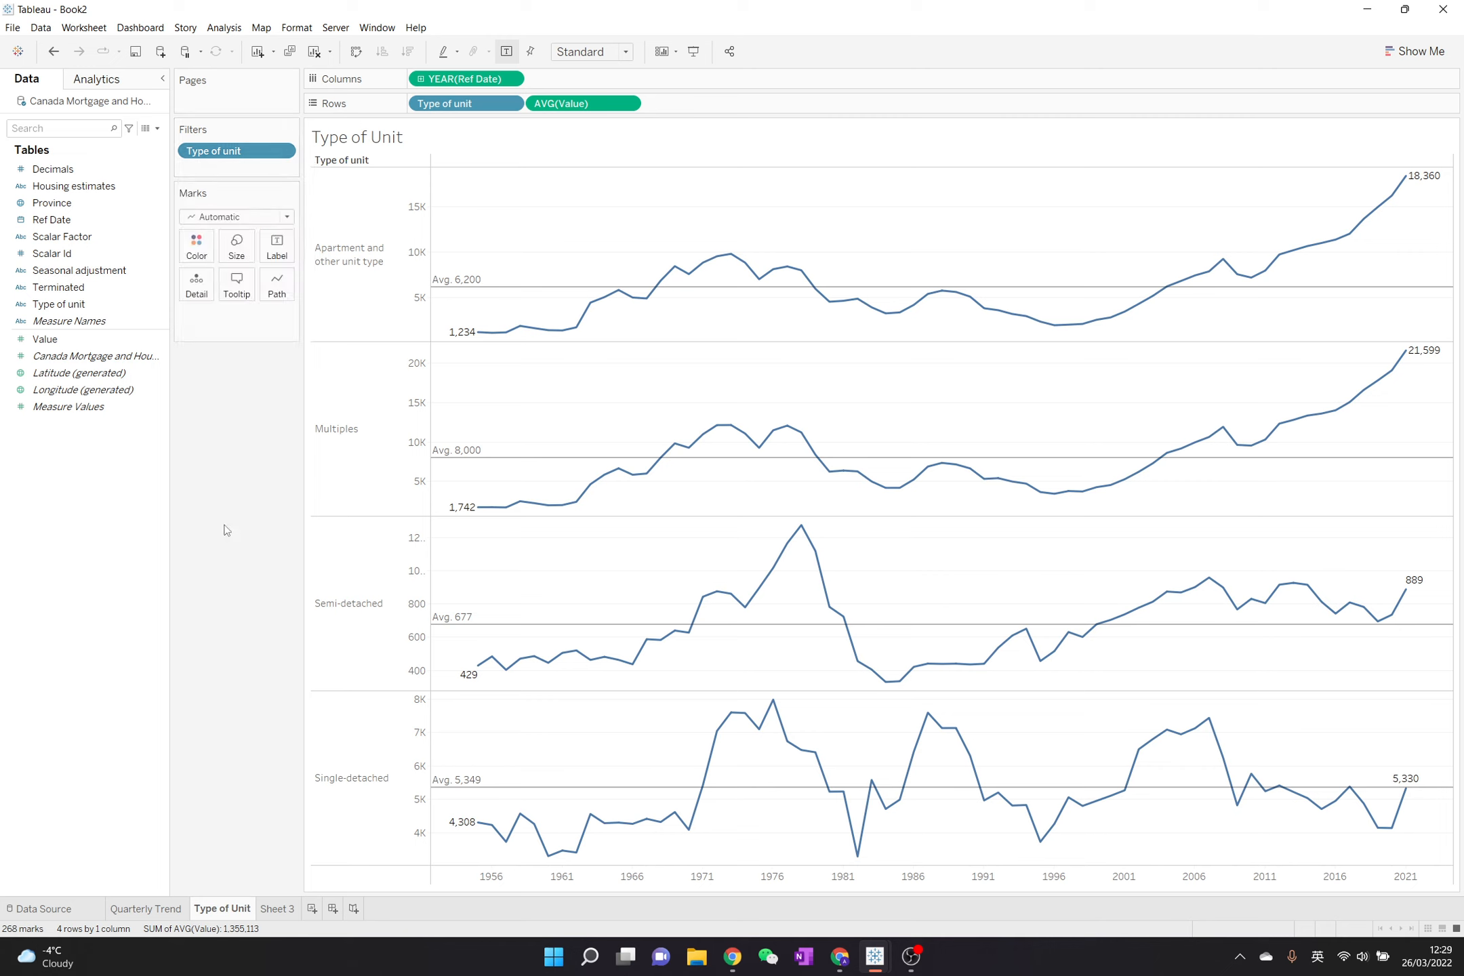
{"action": "left_click", "coordinate": [180, 909]}
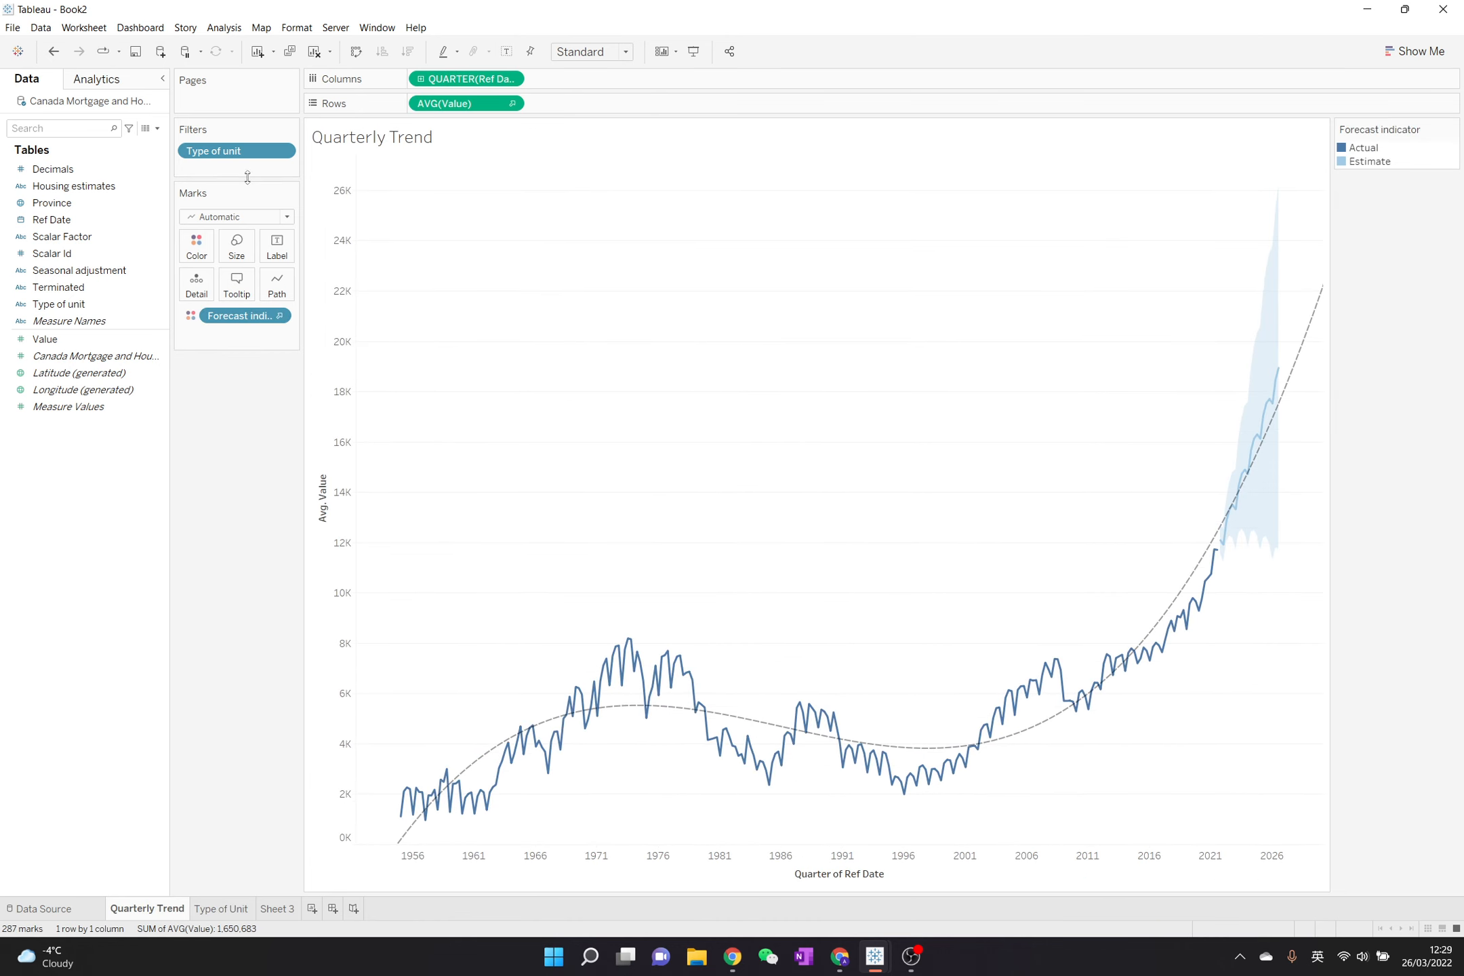
{"action": "left_click", "coordinate": [282, 152]}
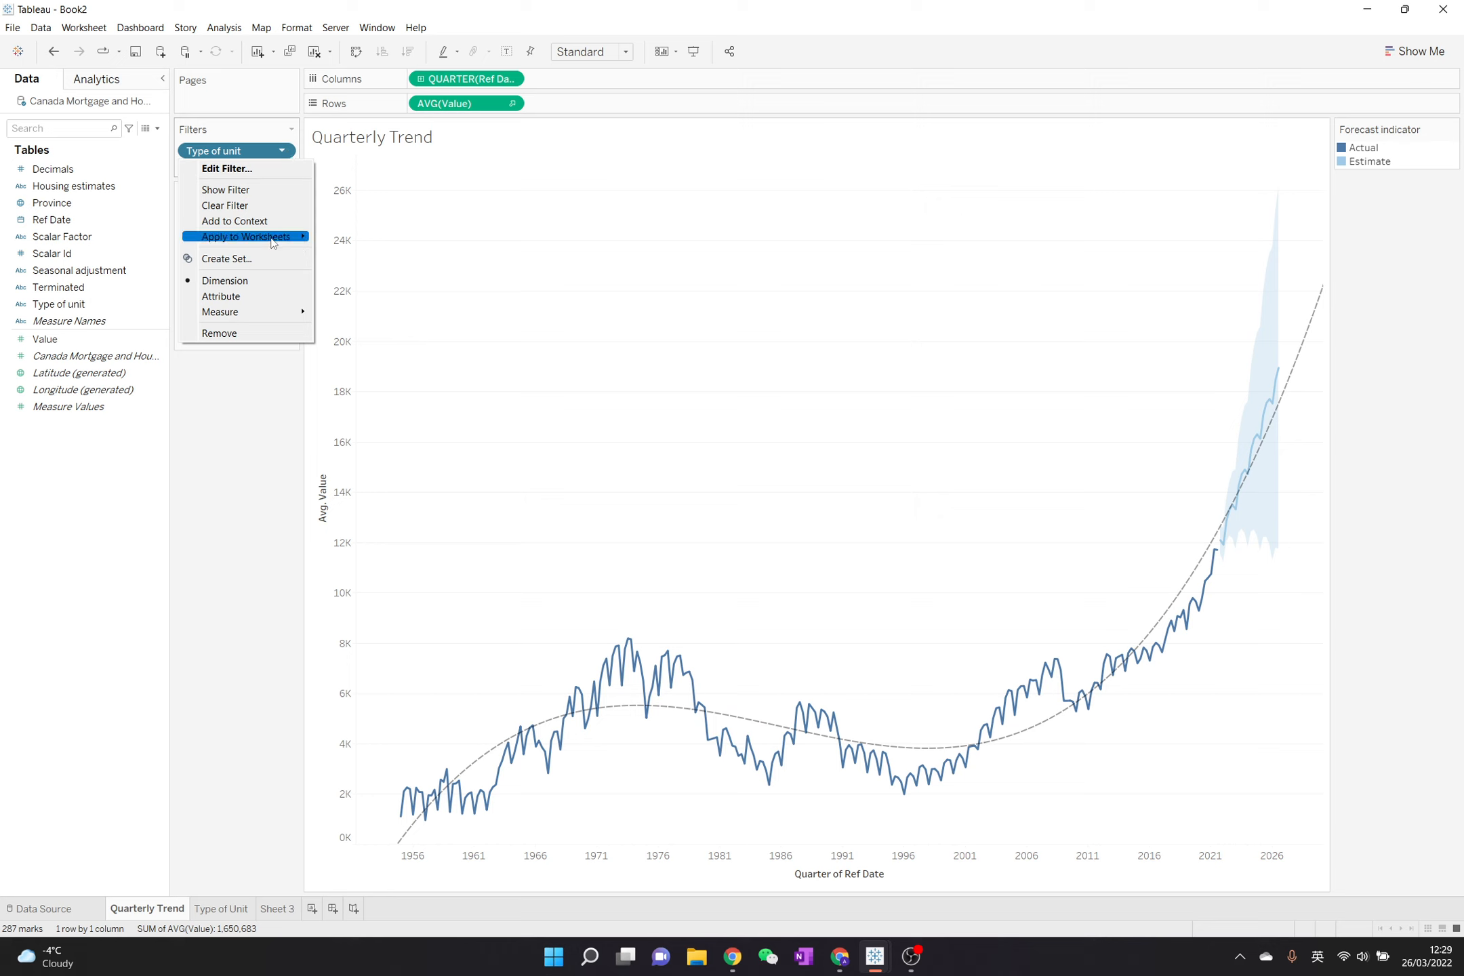
{"action": "mouse_move", "coordinate": [273, 240]}
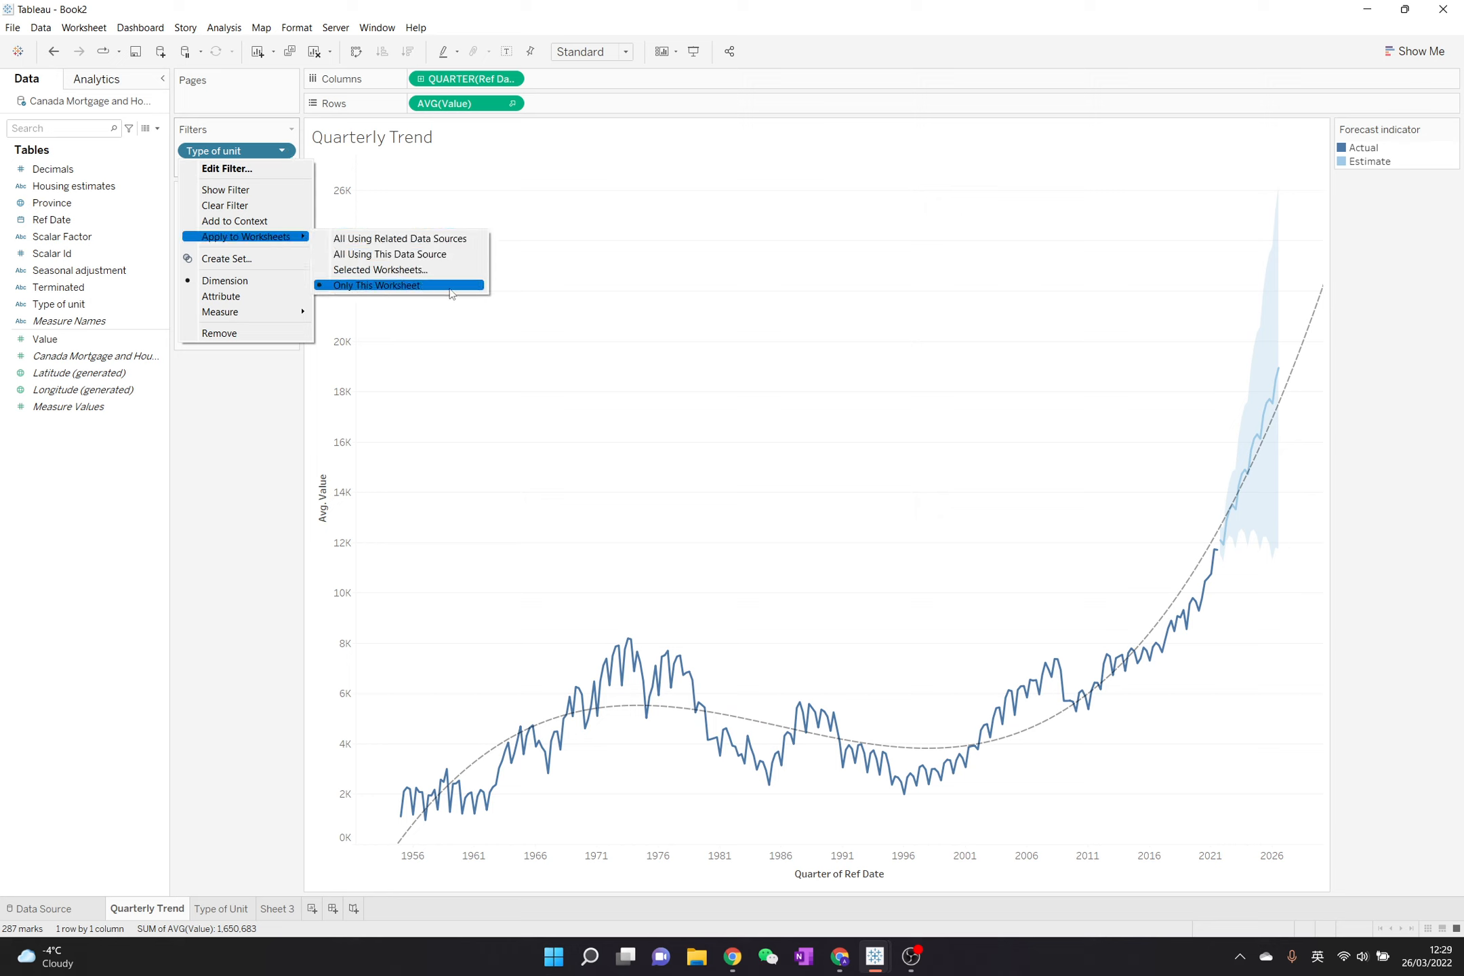
{"action": "left_click", "coordinate": [258, 485]}
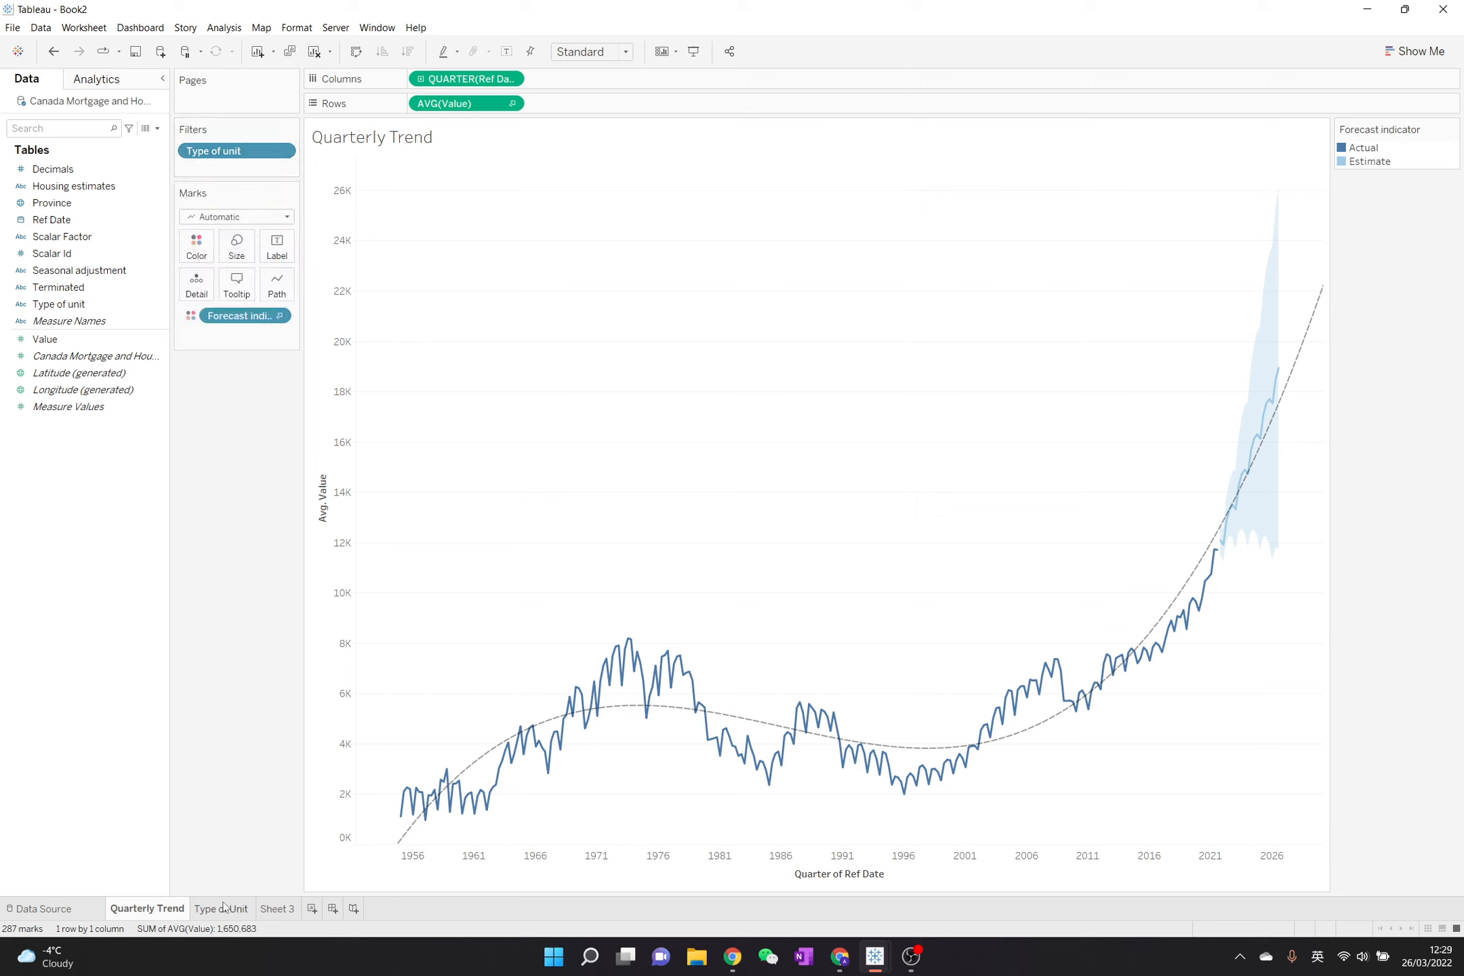
- Apply the Quarterly Trend sheet's Type of unit filter to the Type of Unit worksheet too
{"action": "left_click", "coordinate": [282, 150]}
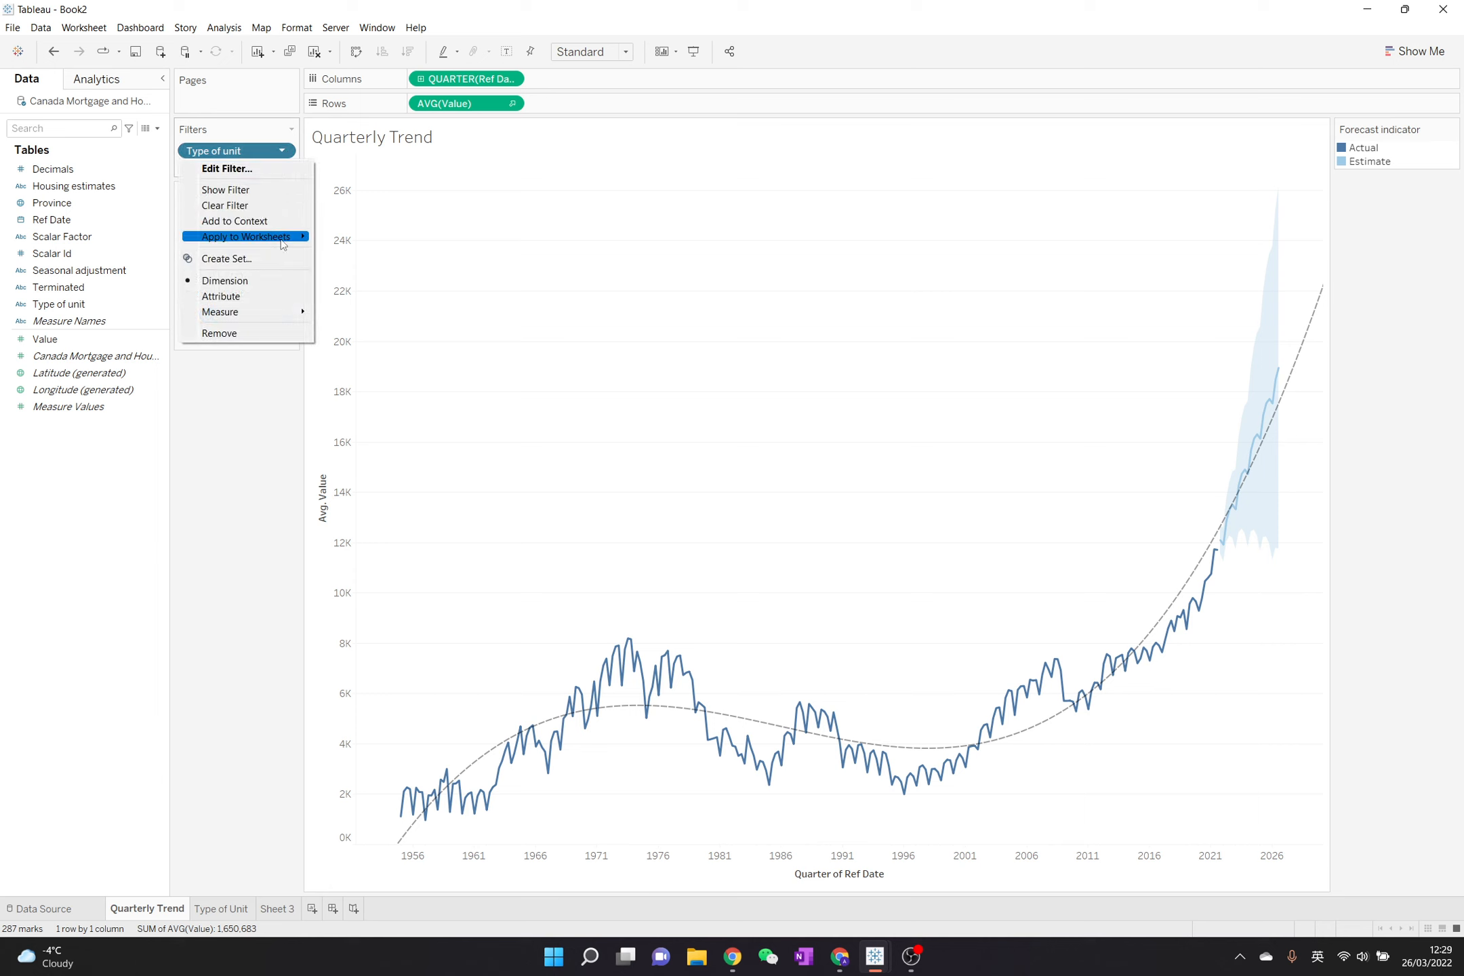
{"action": "mouse_move", "coordinate": [271, 237]}
{"action": "left_click", "coordinate": [390, 270]}
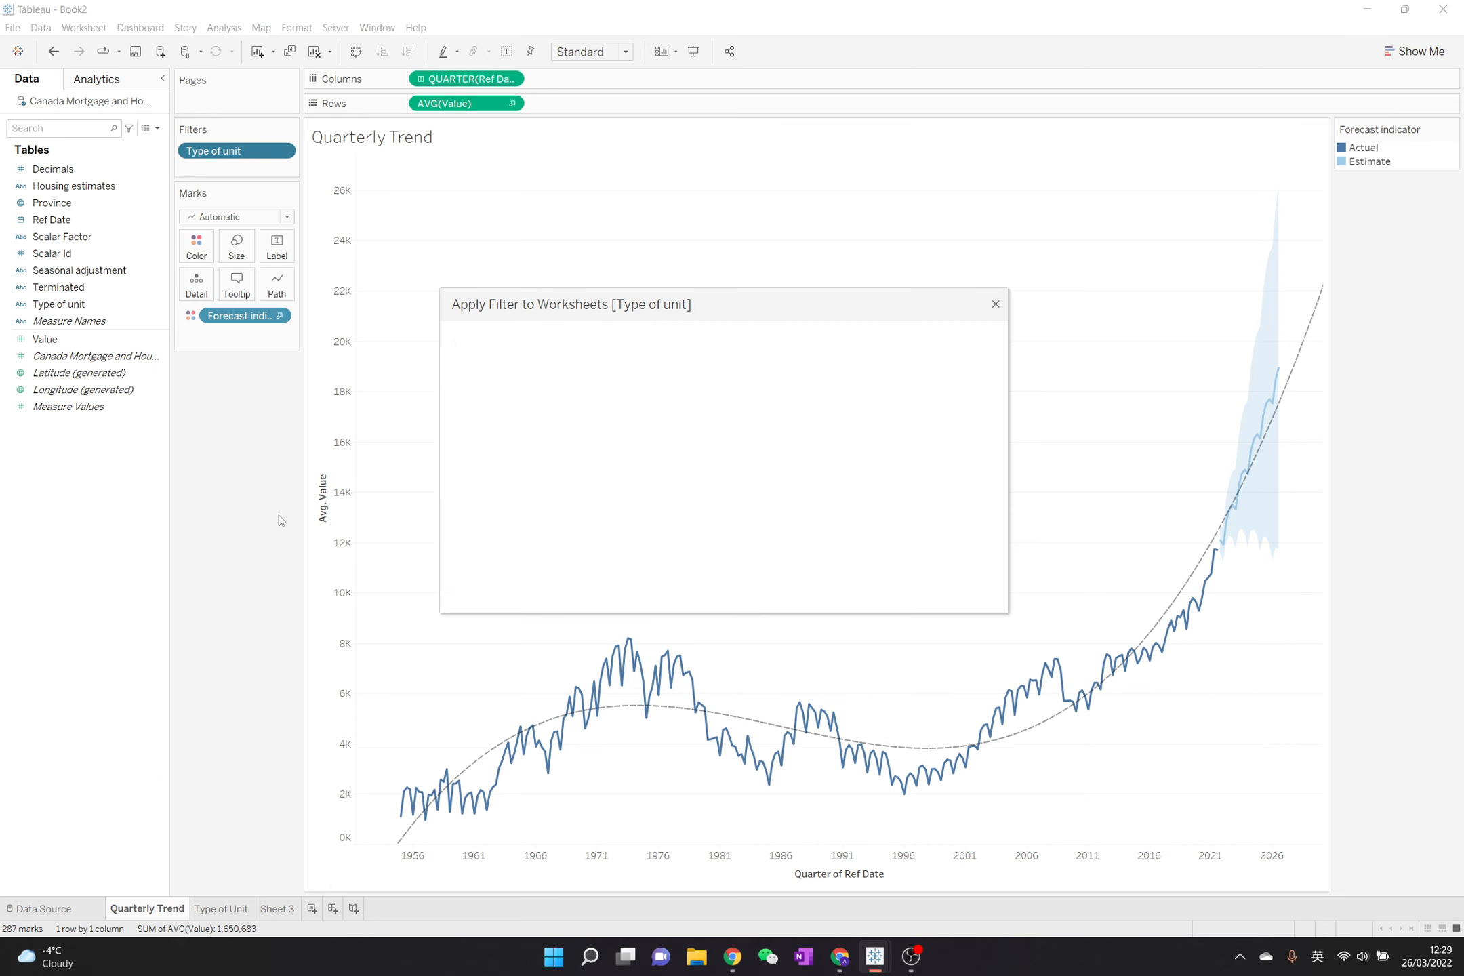
{"action": "left_click", "coordinate": [467, 435]}
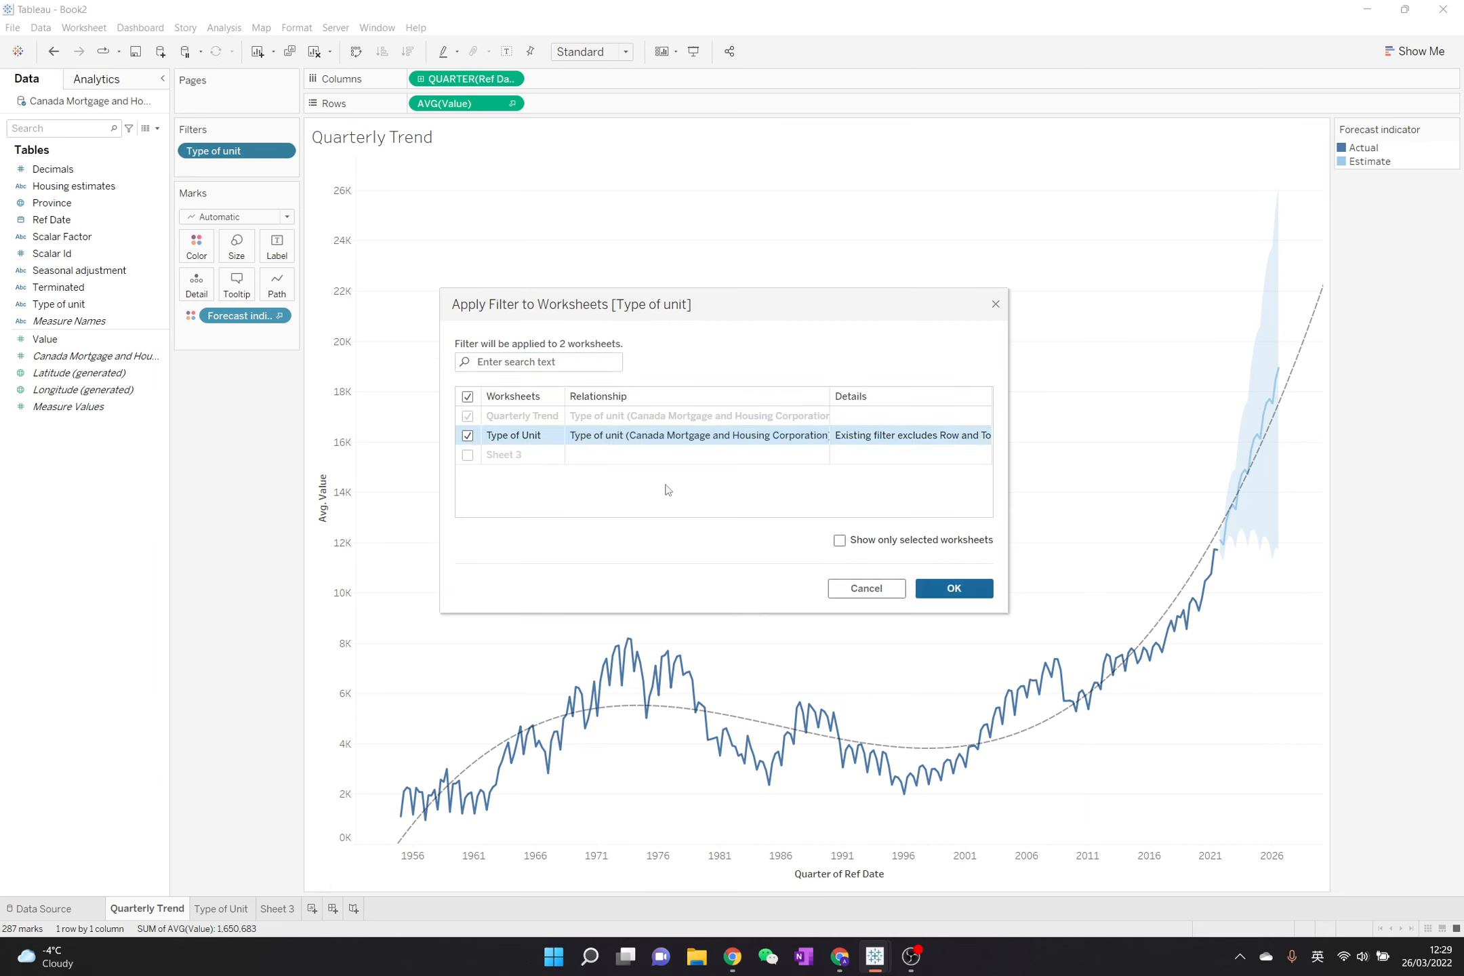
{"action": "left_click", "coordinate": [930, 587]}
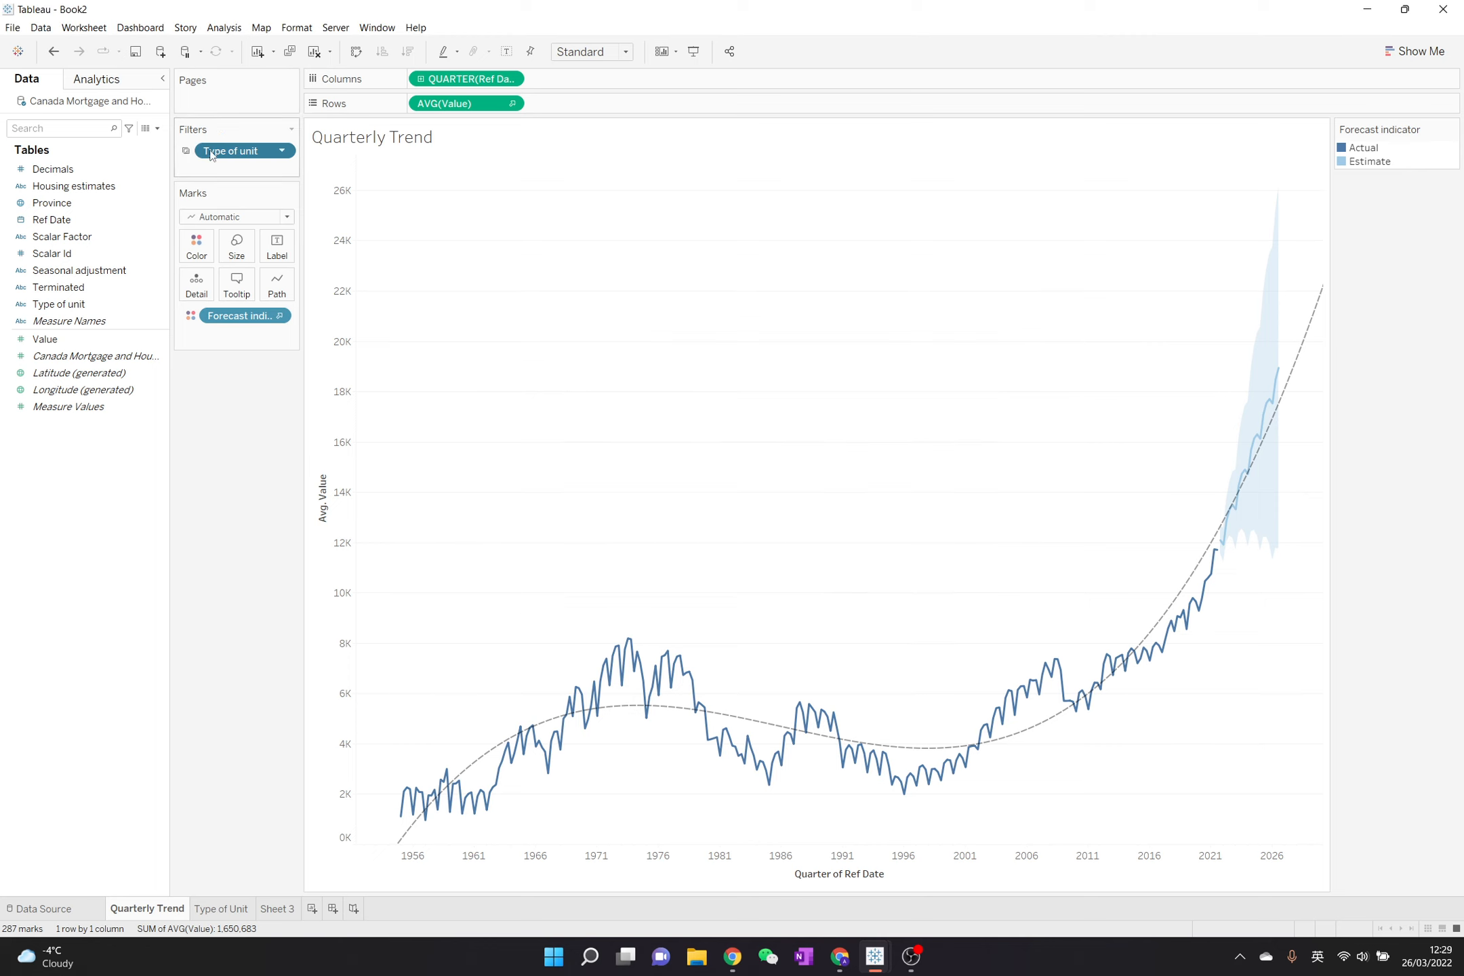
- Try excluding Semi-detached from the shared Type of unit filter, inspect the Type of Unit sheet, and undo the exclusion
{"action": "left_click", "coordinate": [283, 152]}
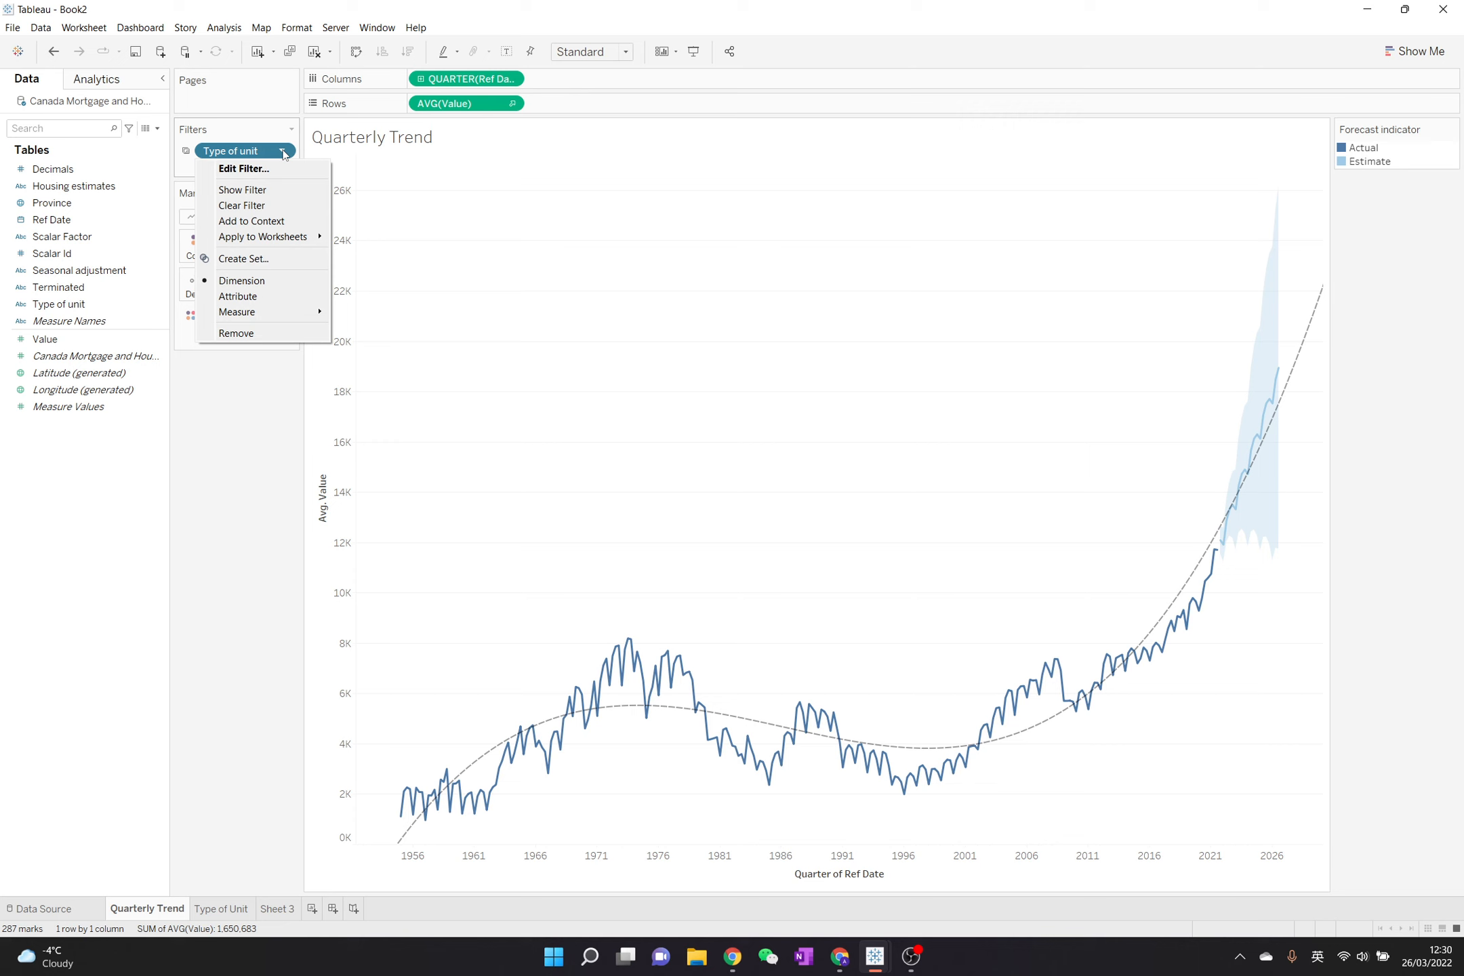
{"action": "left_click", "coordinate": [264, 175]}
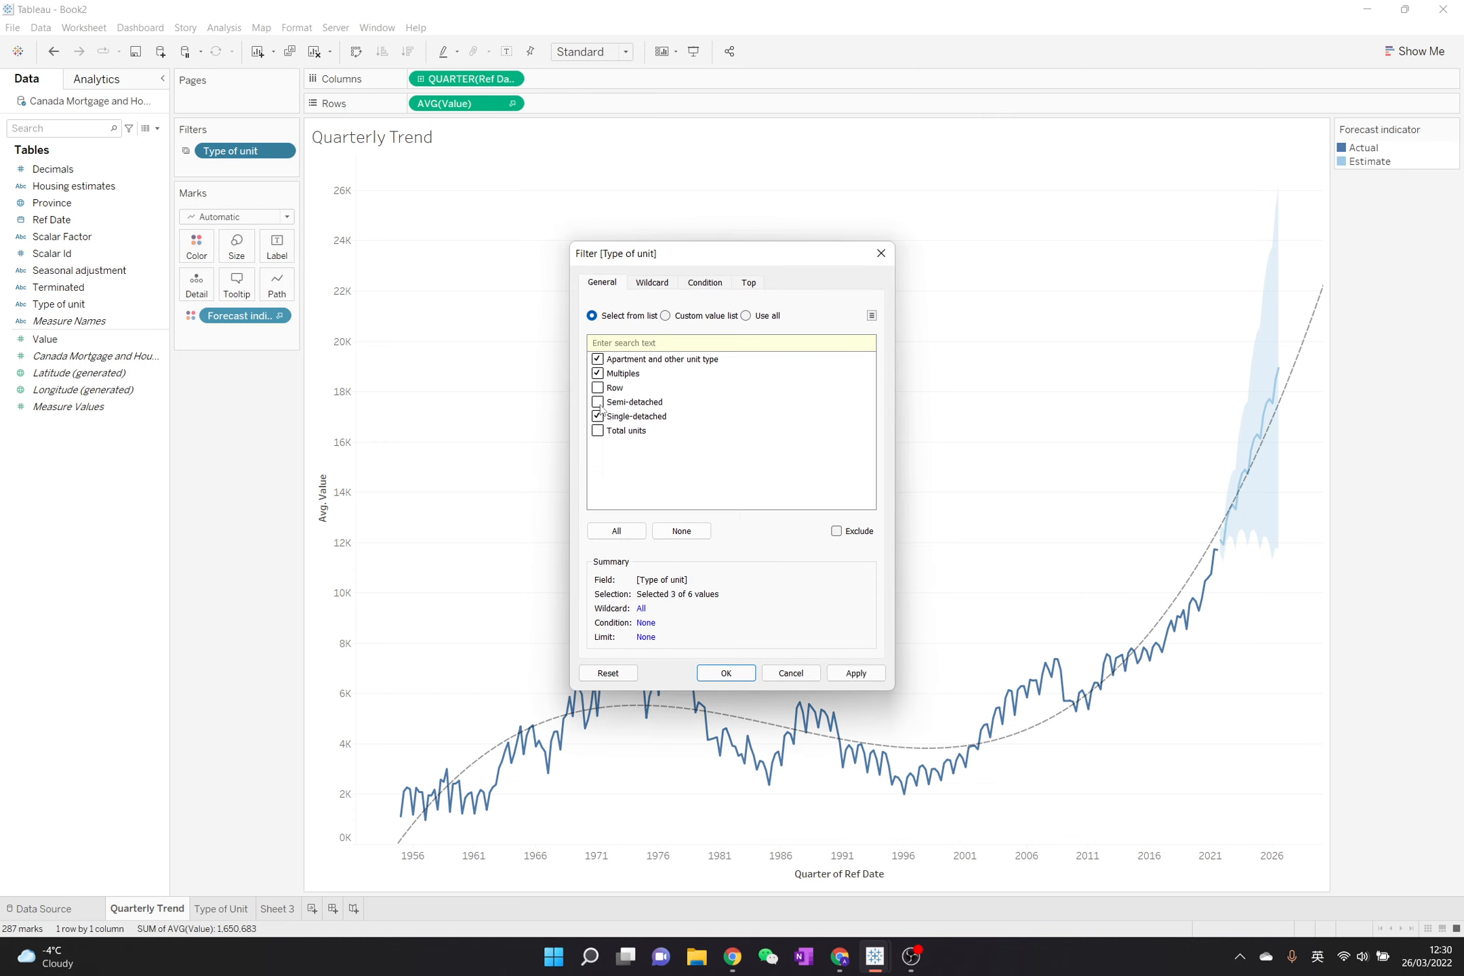
{"action": "left_click", "coordinate": [726, 673]}
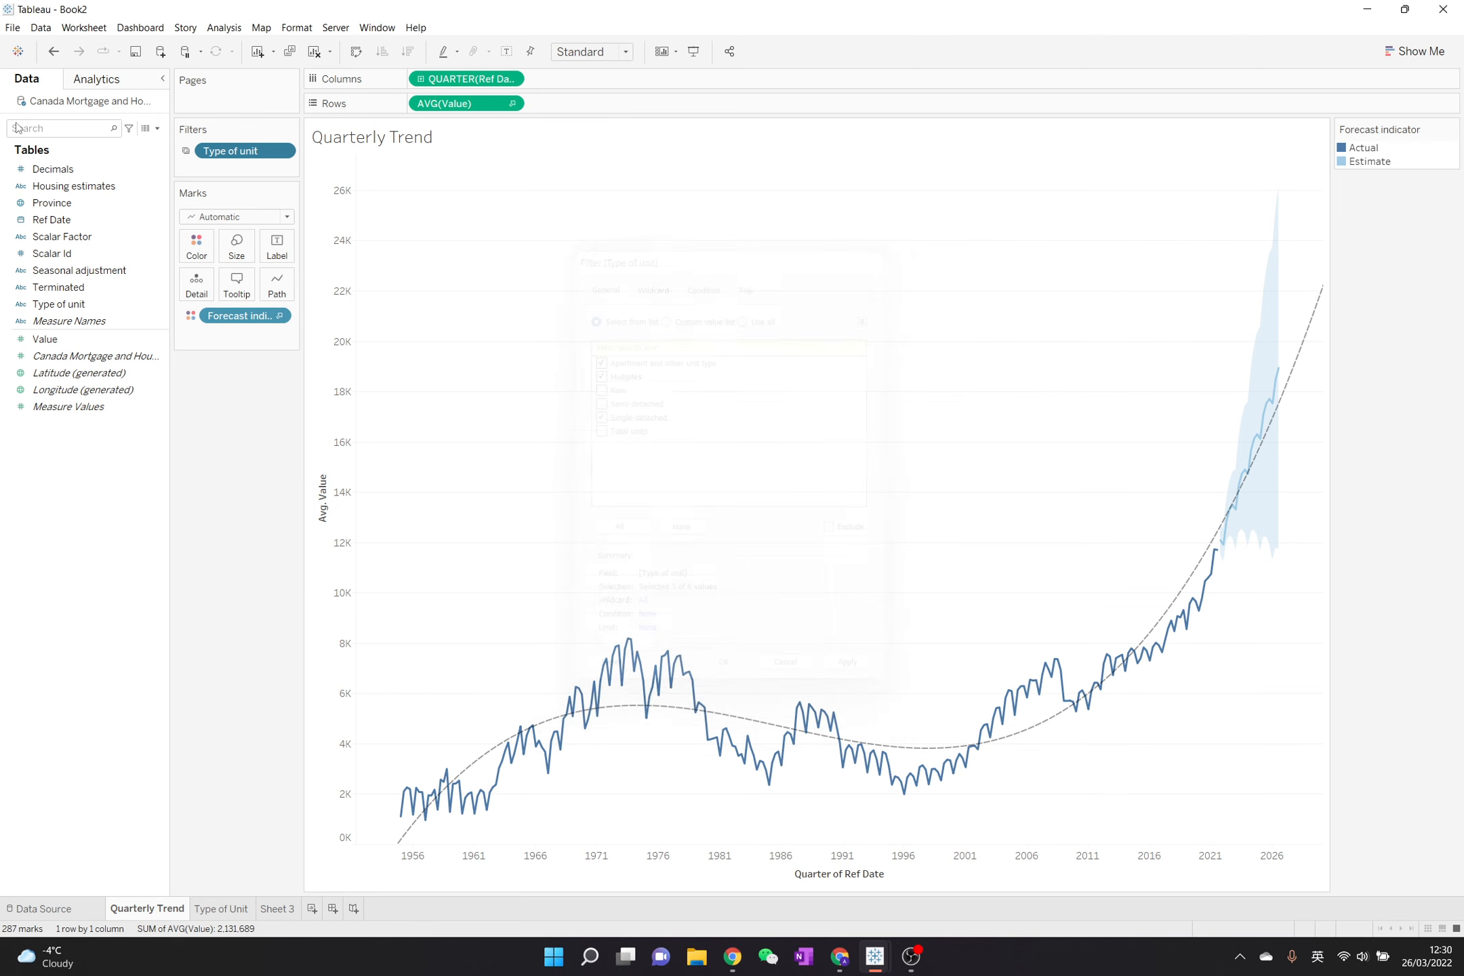
{"action": "left_click", "coordinate": [221, 909]}
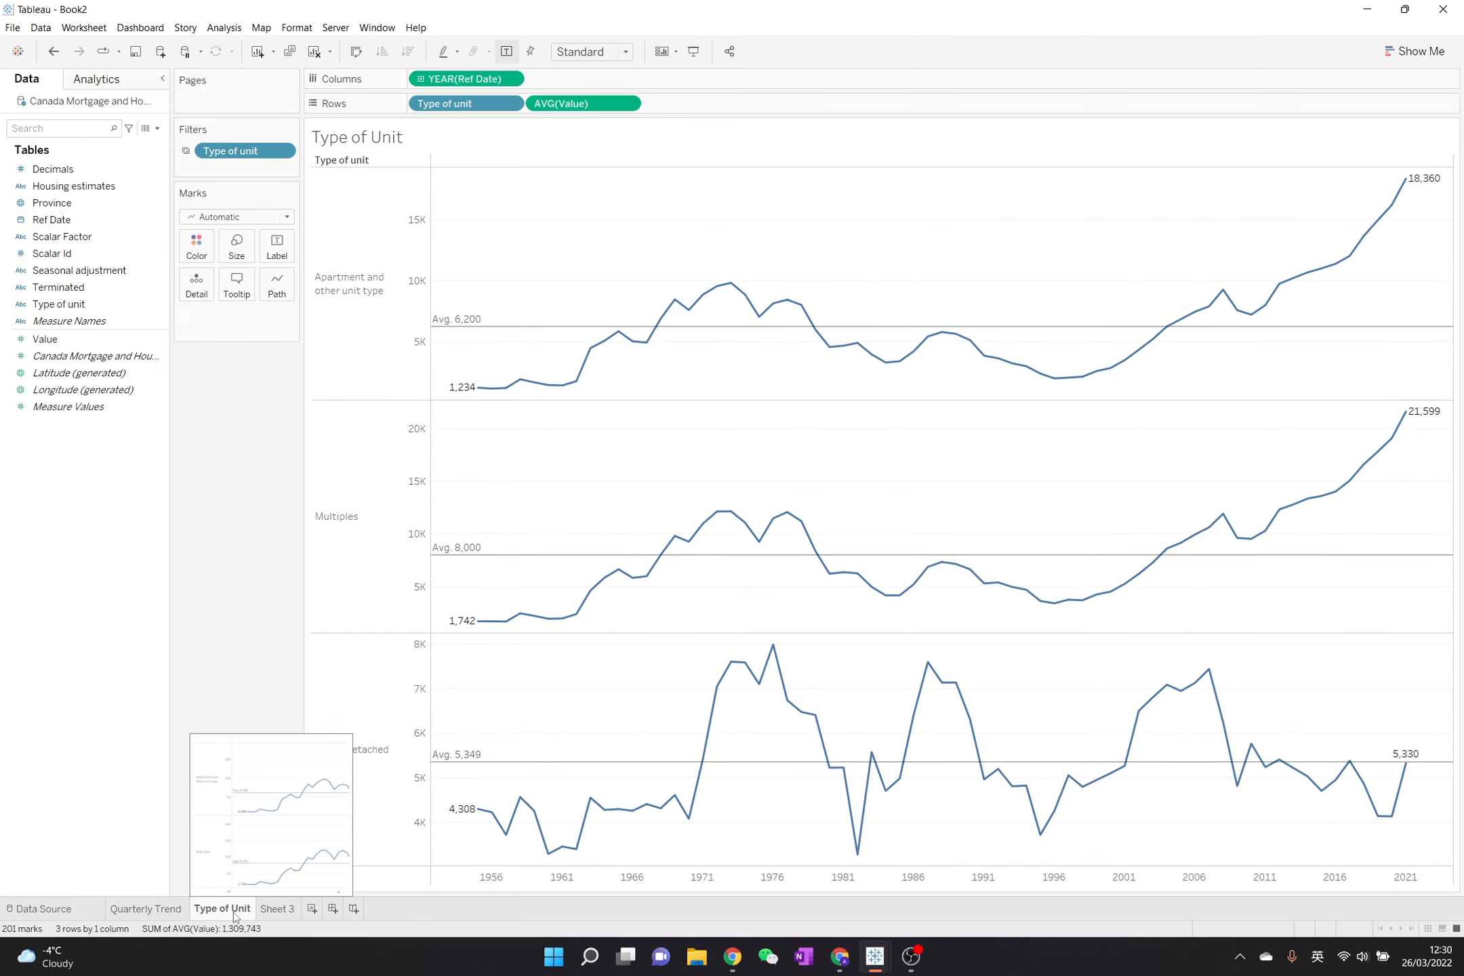
{"action": "left_click", "coordinate": [54, 52]}
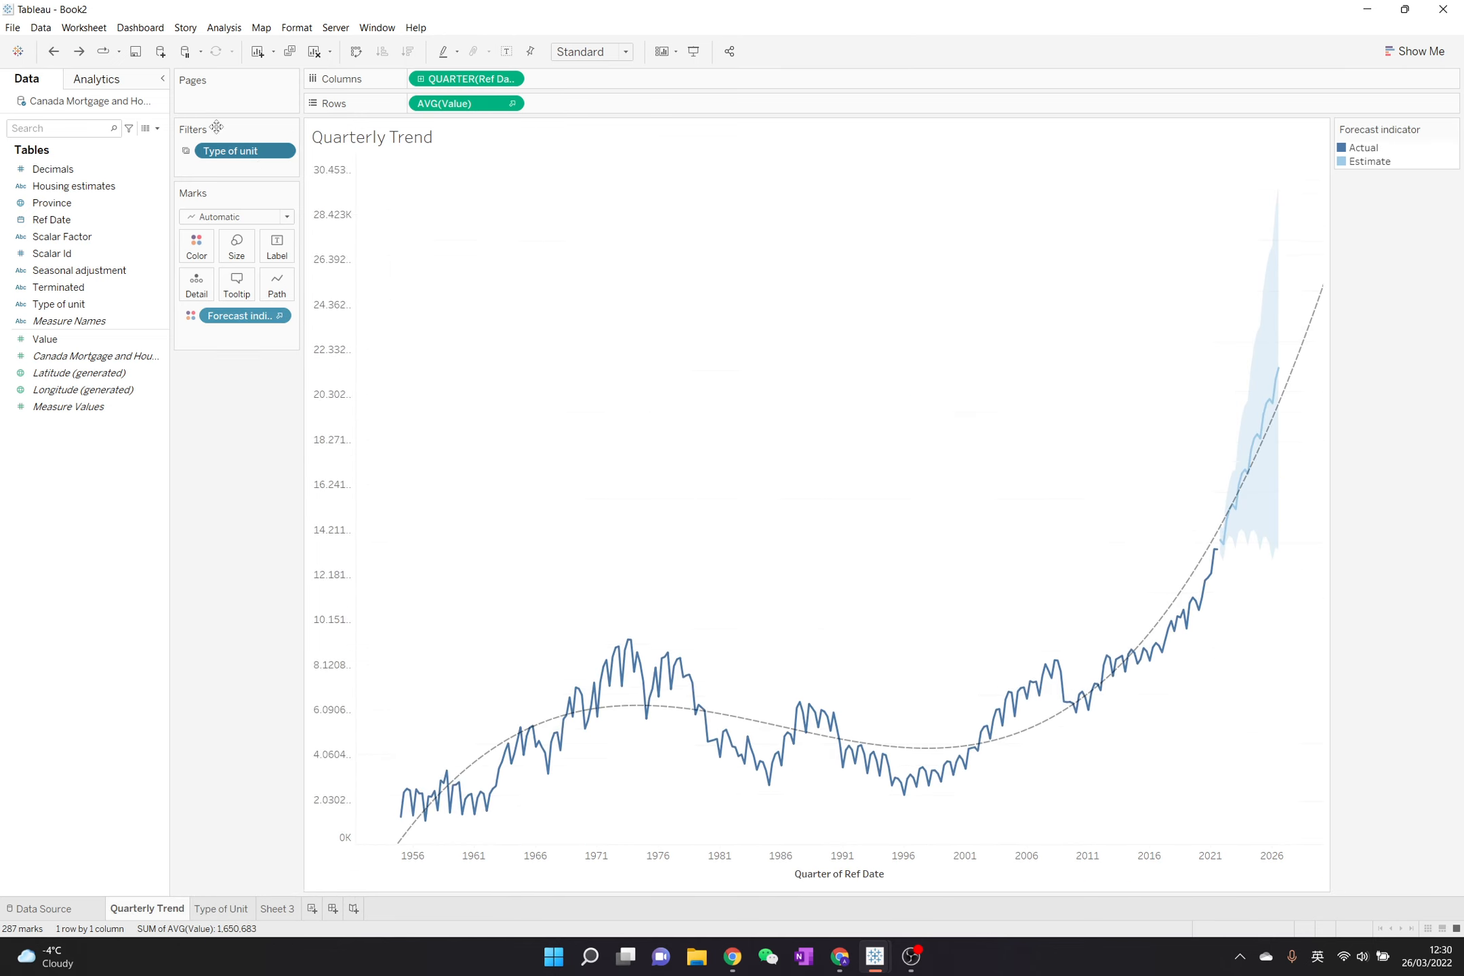
- Look over the Quarterly Trend filter's options and review the chart on the Type of Unit sheet
{"action": "left_click", "coordinate": [282, 154]}
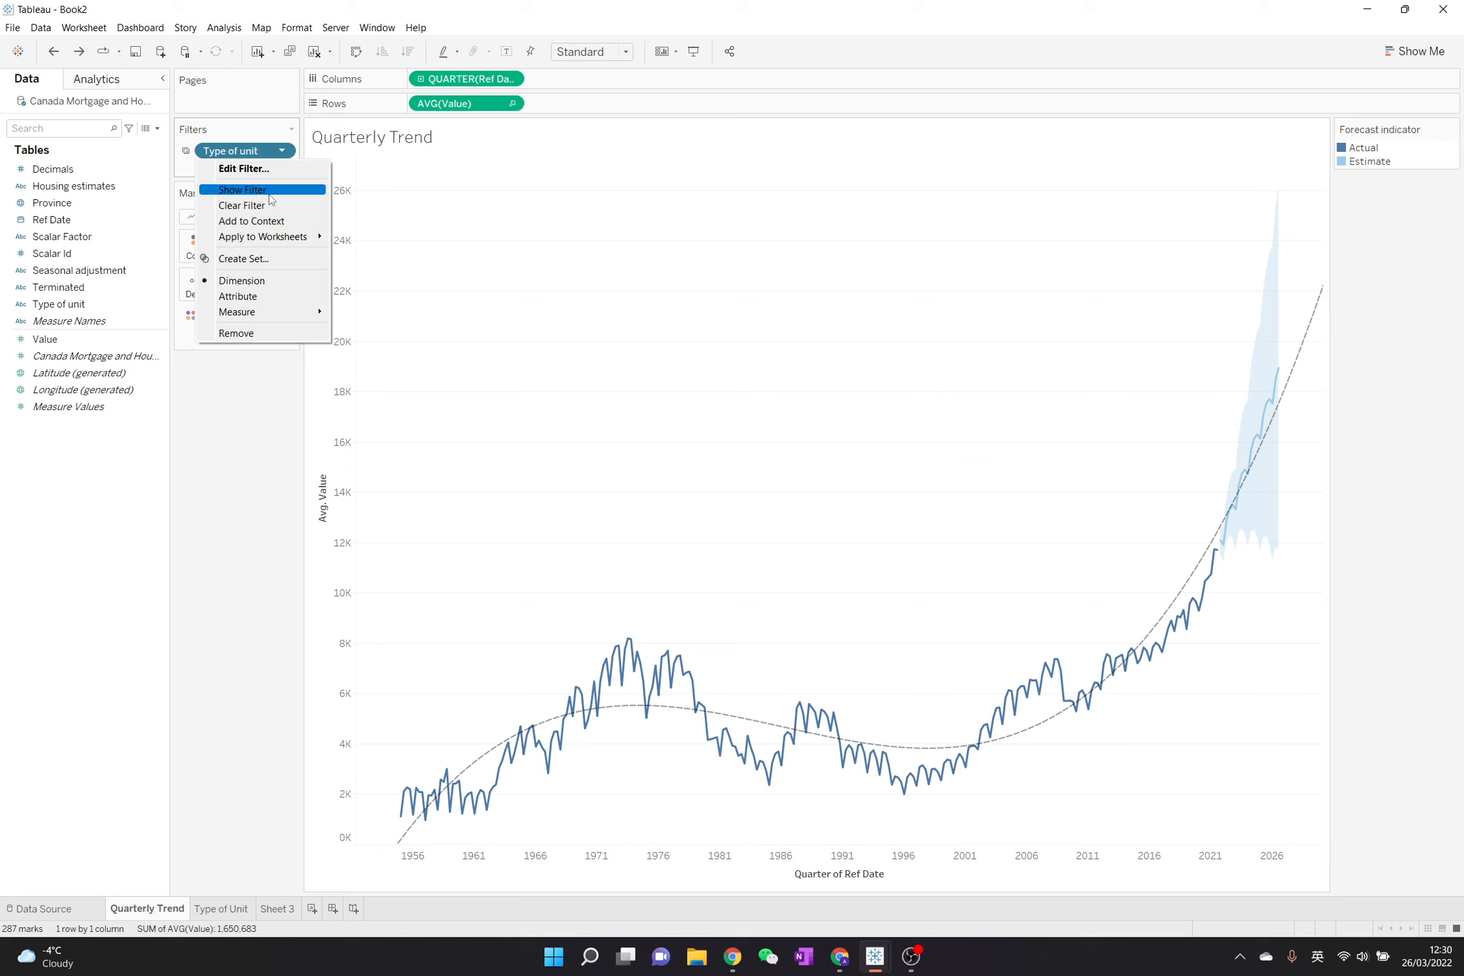
{"action": "mouse_move", "coordinate": [299, 239]}
{"action": "left_click", "coordinate": [271, 432]}
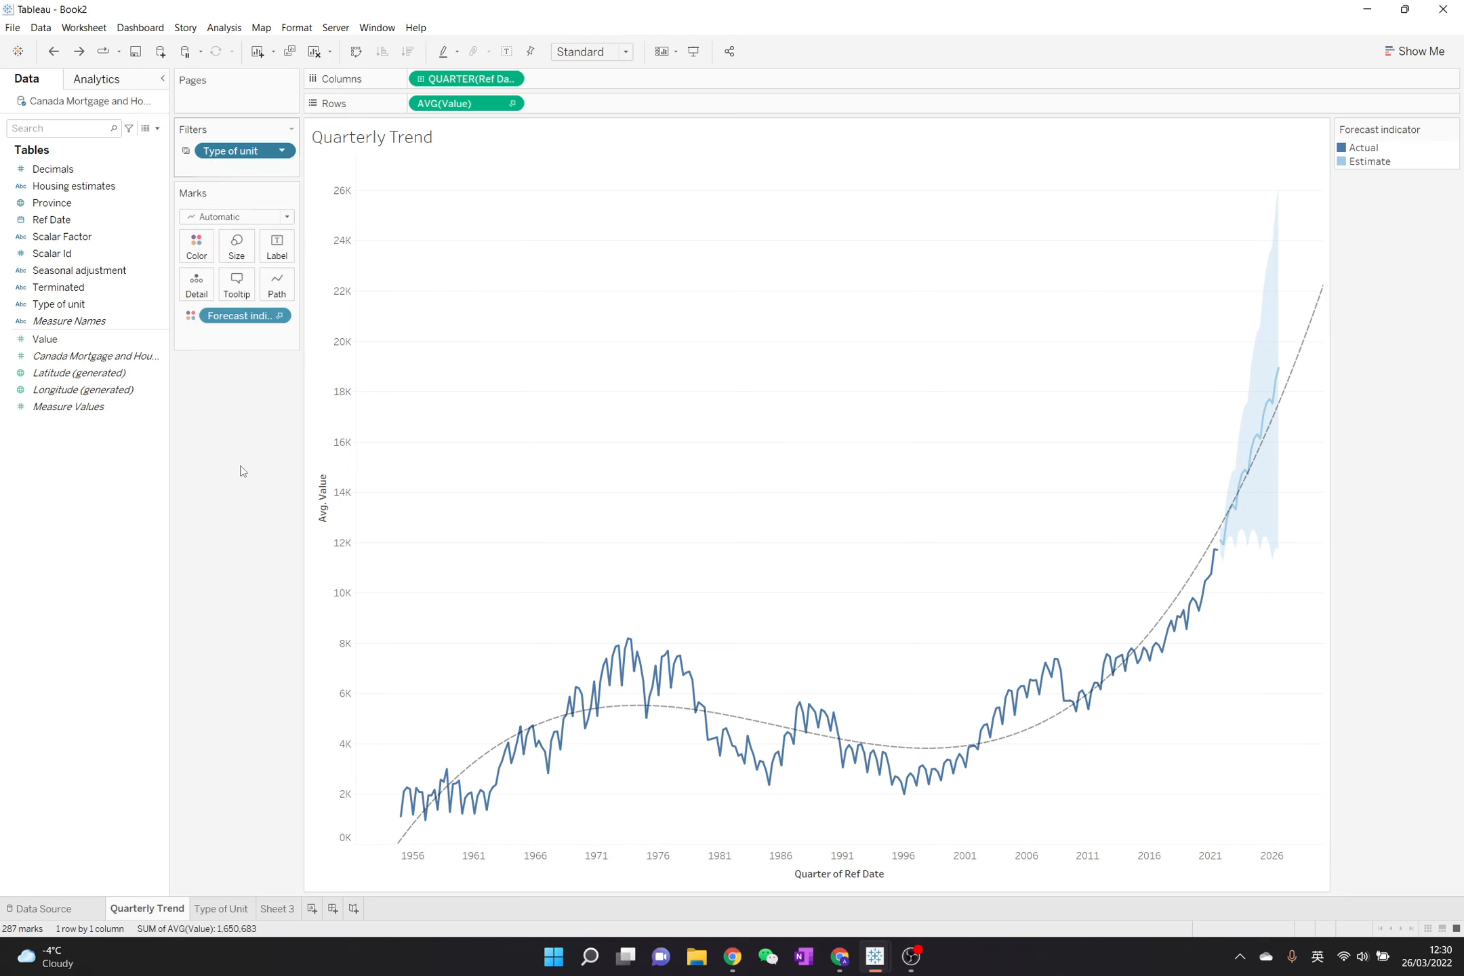
{"action": "left_click", "coordinate": [225, 909]}
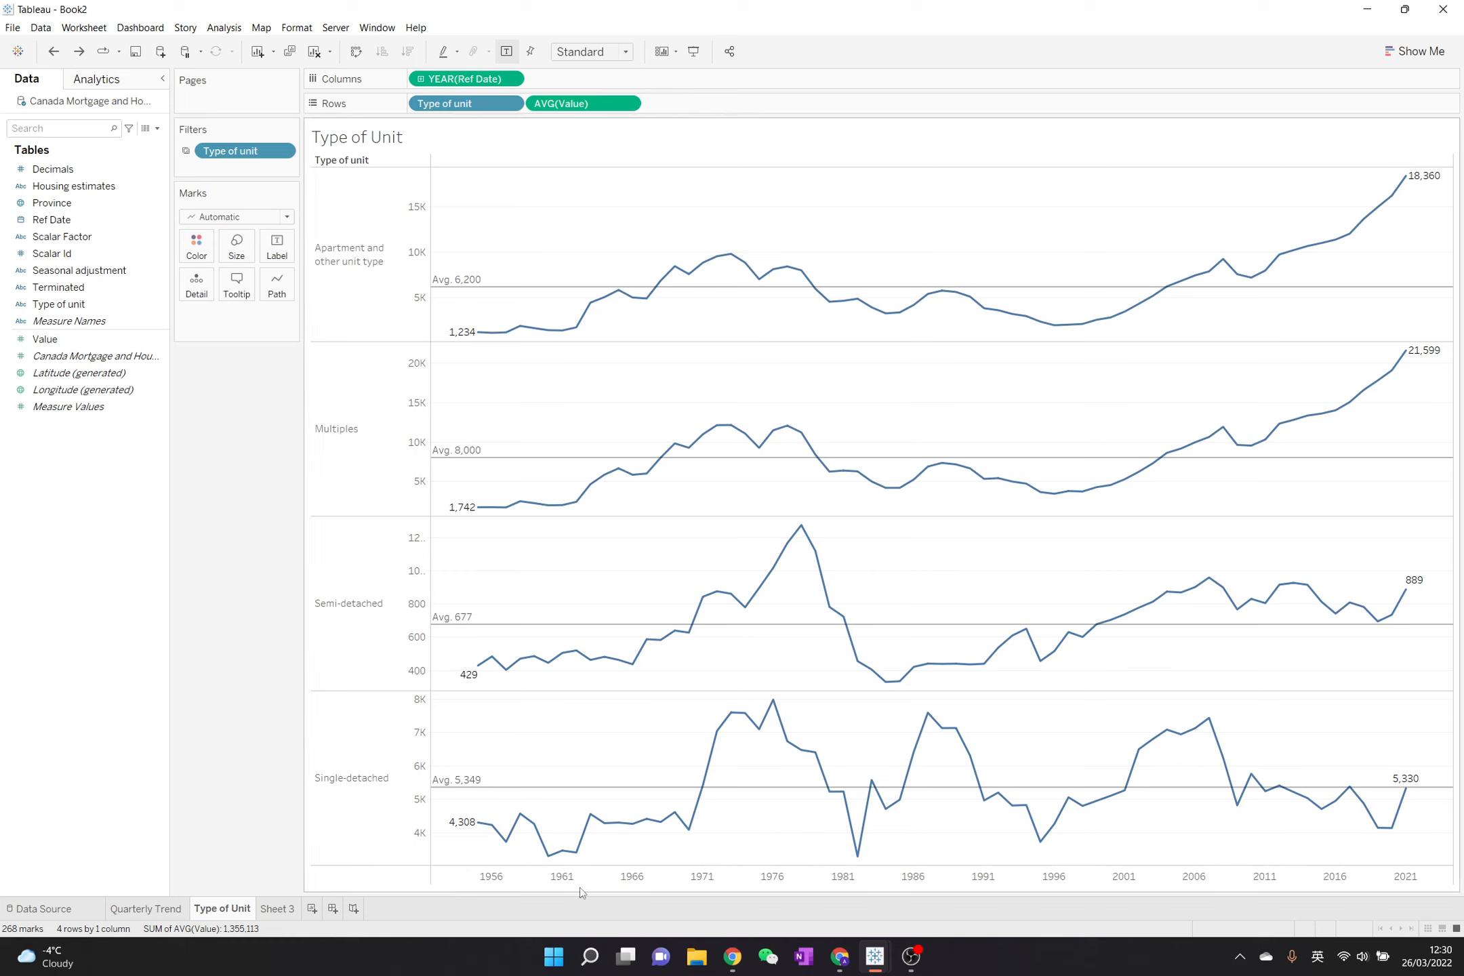
{"action": "left_click", "coordinate": [910, 957]}
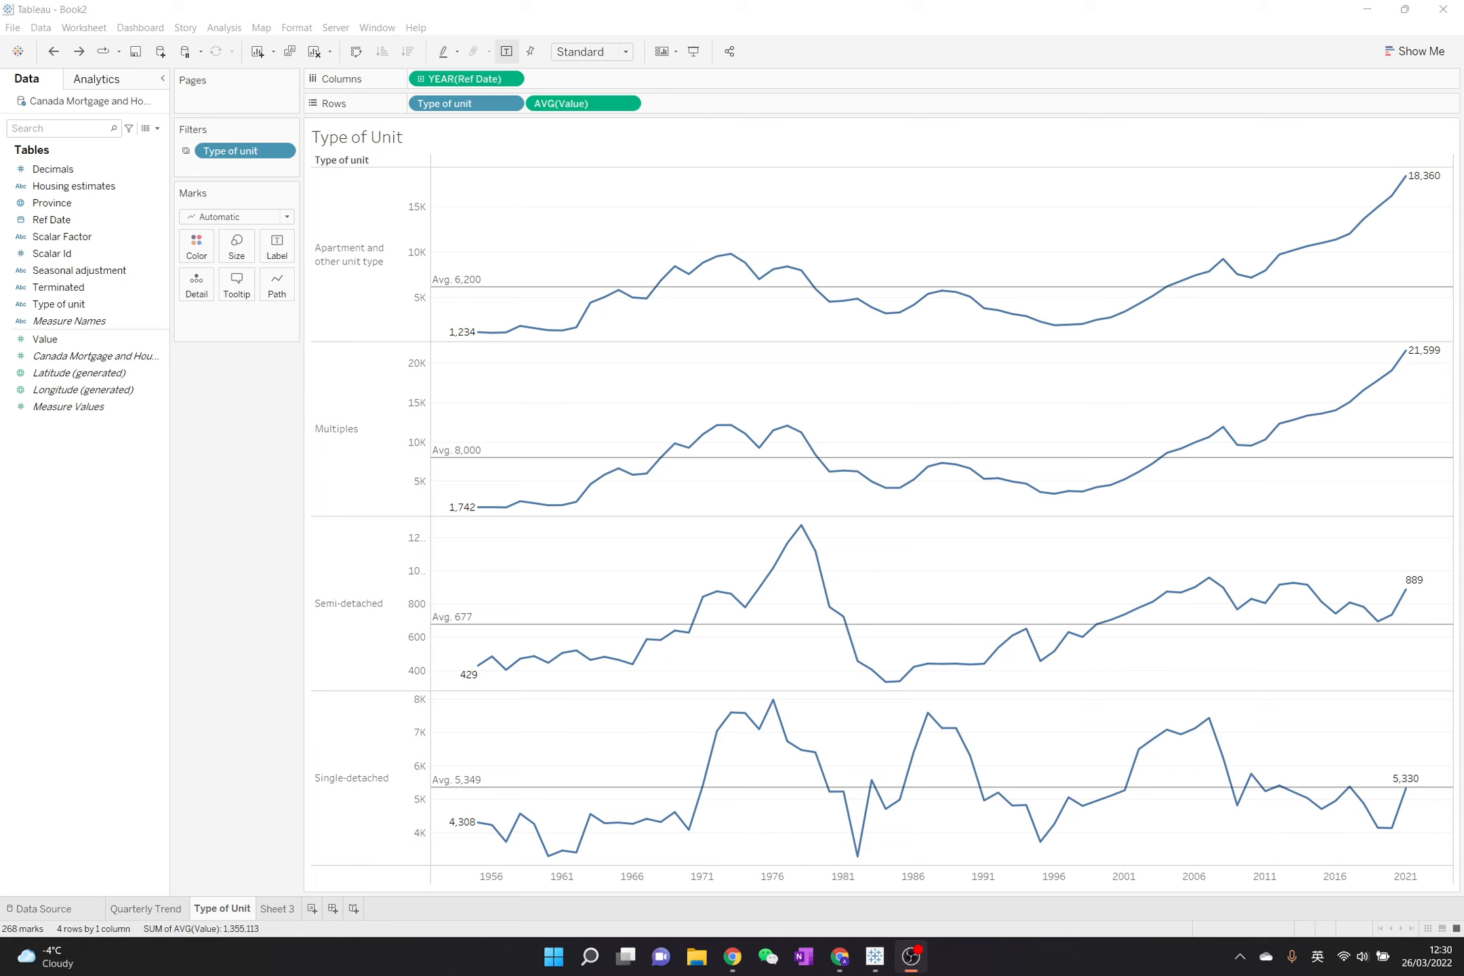